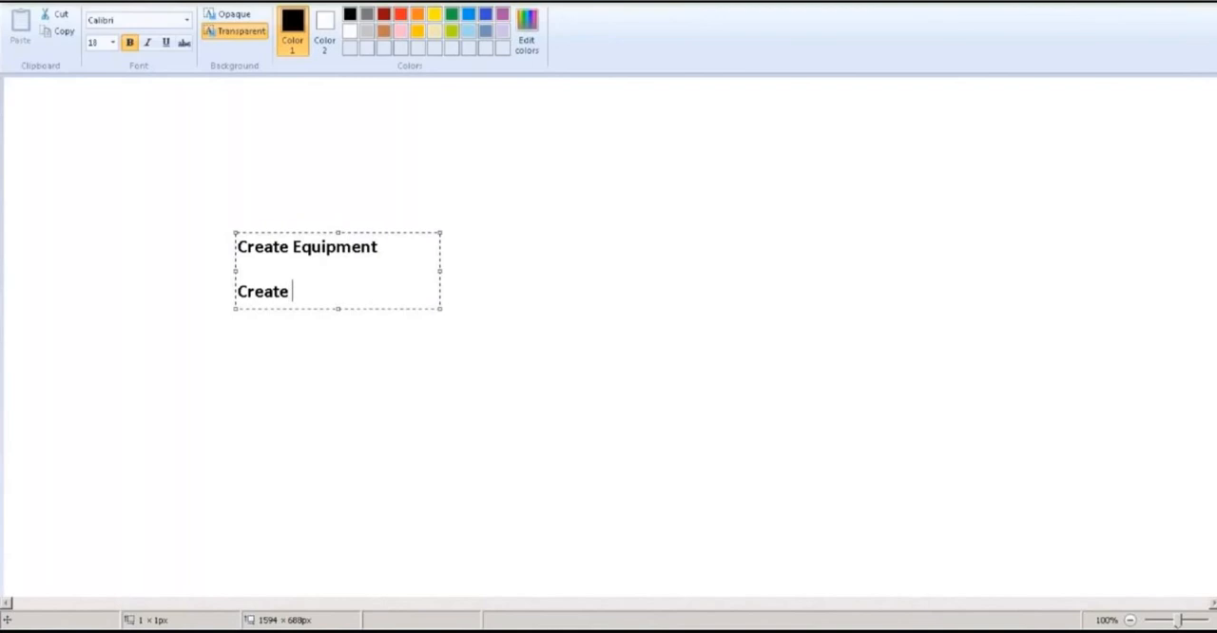
# Complete the second line of the task list as "Create Maintainance Notification" and close the text box
pyautogui.write('Maintain')
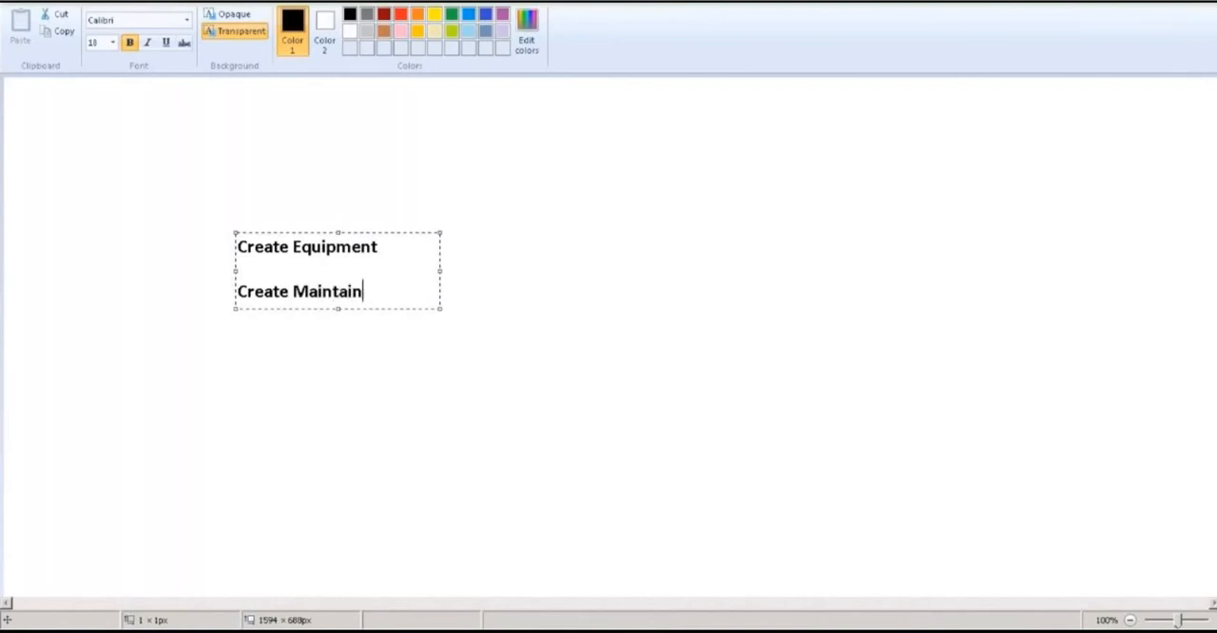
pyautogui.write('ance Notificatio')
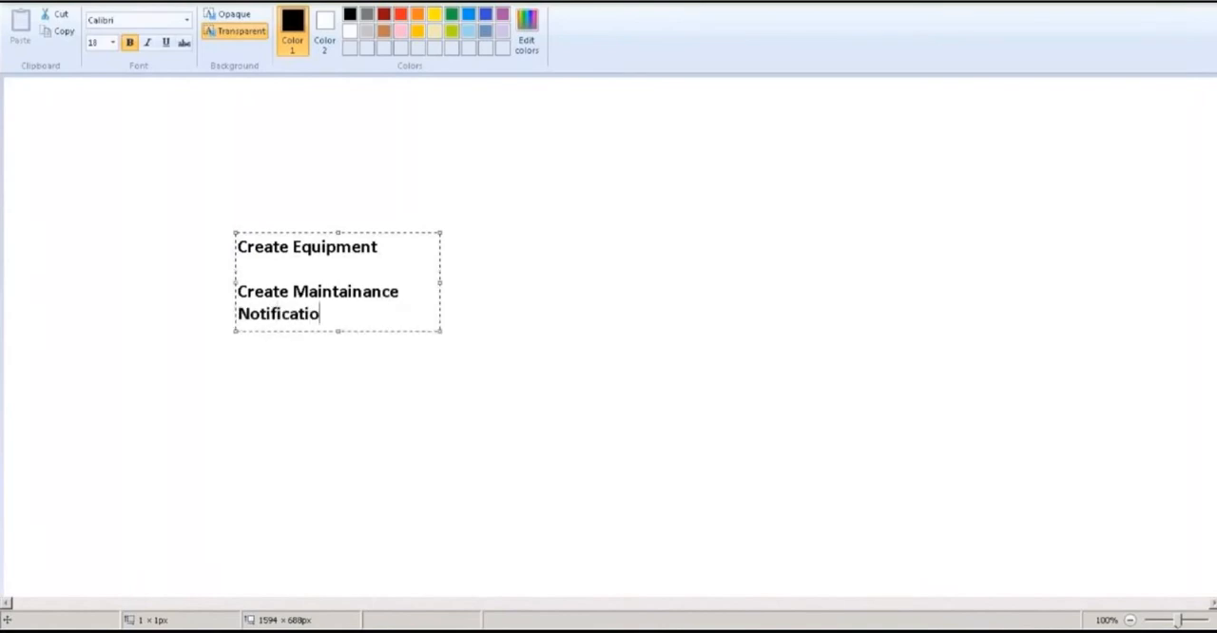
pyautogui.write('n')
pyautogui.click(440, 275)
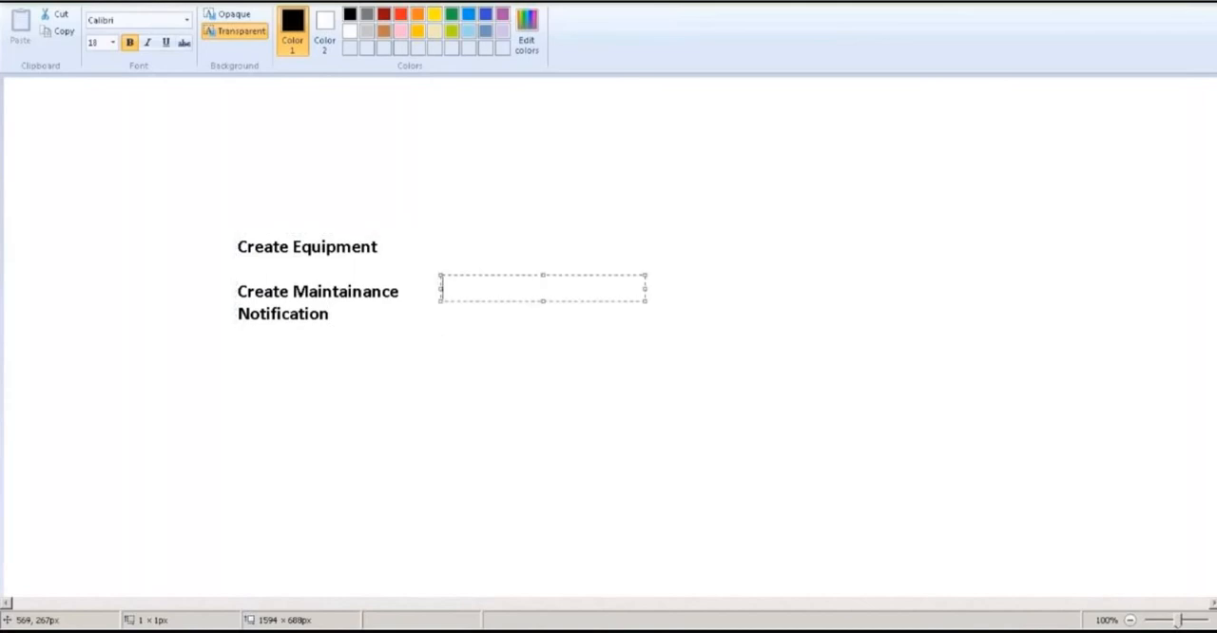
pyautogui.click(261, 373)
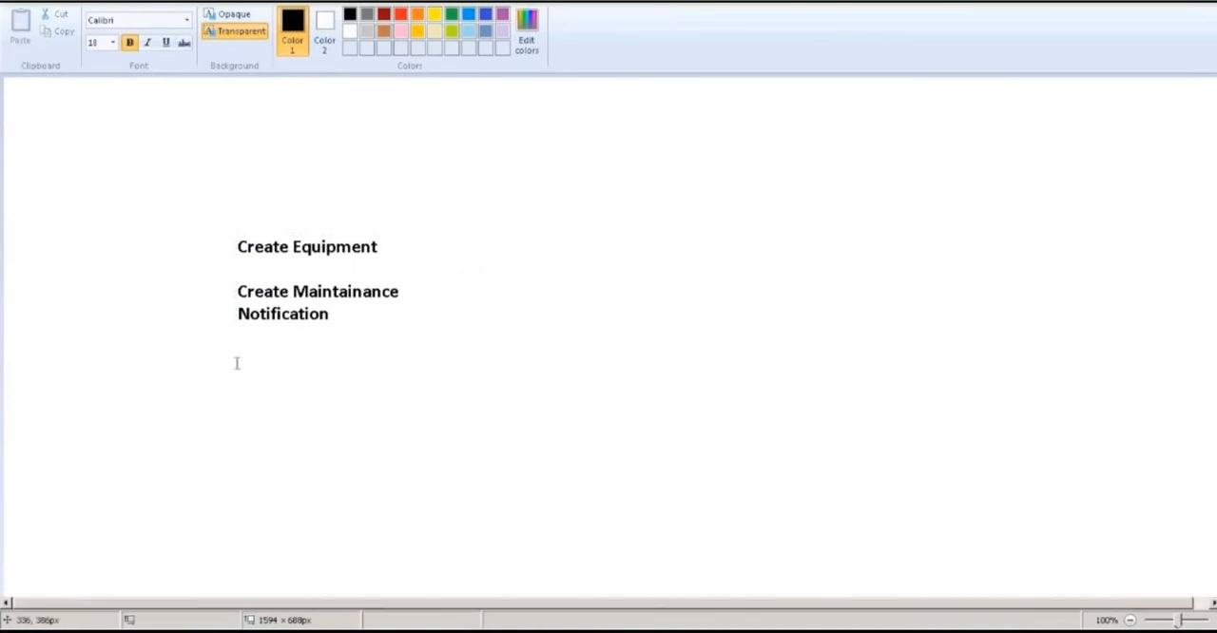
# Add the text "Change Mainanance Notification" below the existing entries and widen its text box so it fits on one line
pyautogui.click(235, 357)
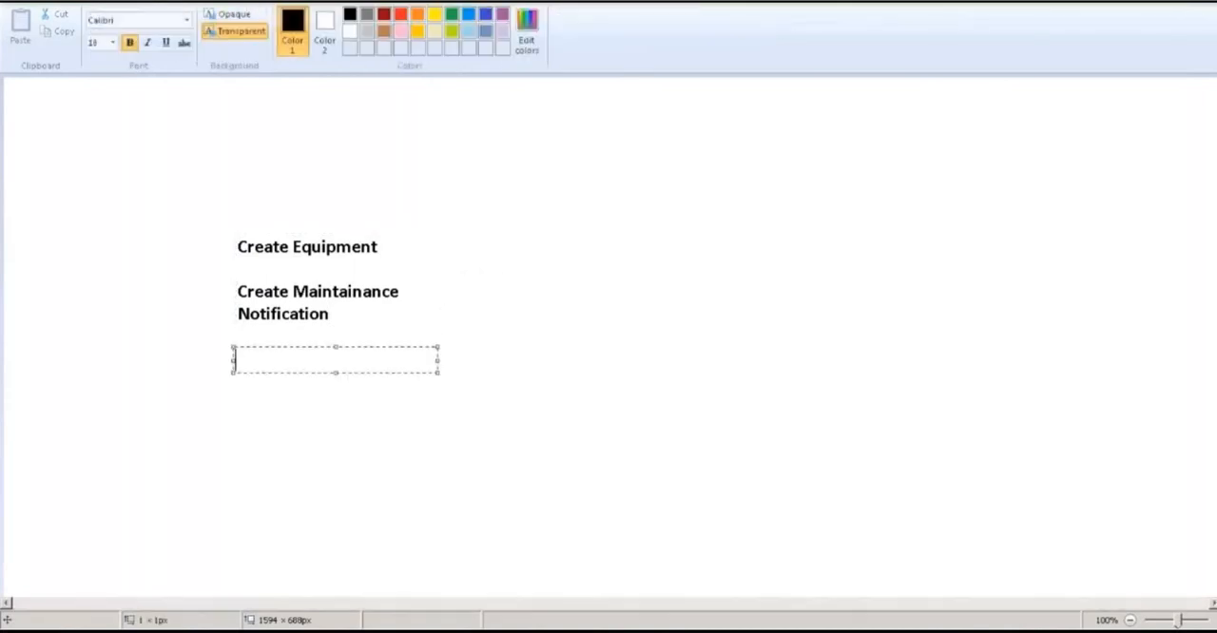
pyautogui.write('Change Man')
pyautogui.press('BackSpace')
pyautogui.write('inanae')
pyautogui.press('BackSpace')
pyautogui.write('nce No')
pyautogui.write('tificati')
pyautogui.write('on')
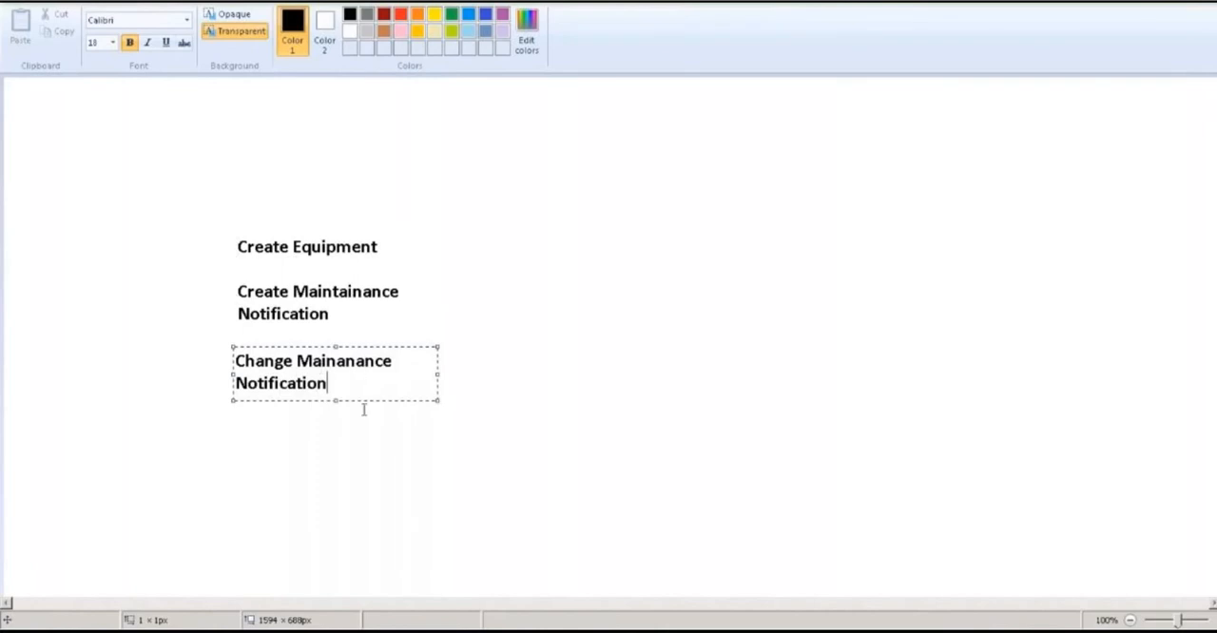
pyautogui.moveTo(438, 372); pyautogui.dragTo(561, 382)
# Add "Change Maintenance Order" as a separate line below and correct the line above to "Change Maintenance Notification"
pyautogui.press('Return')
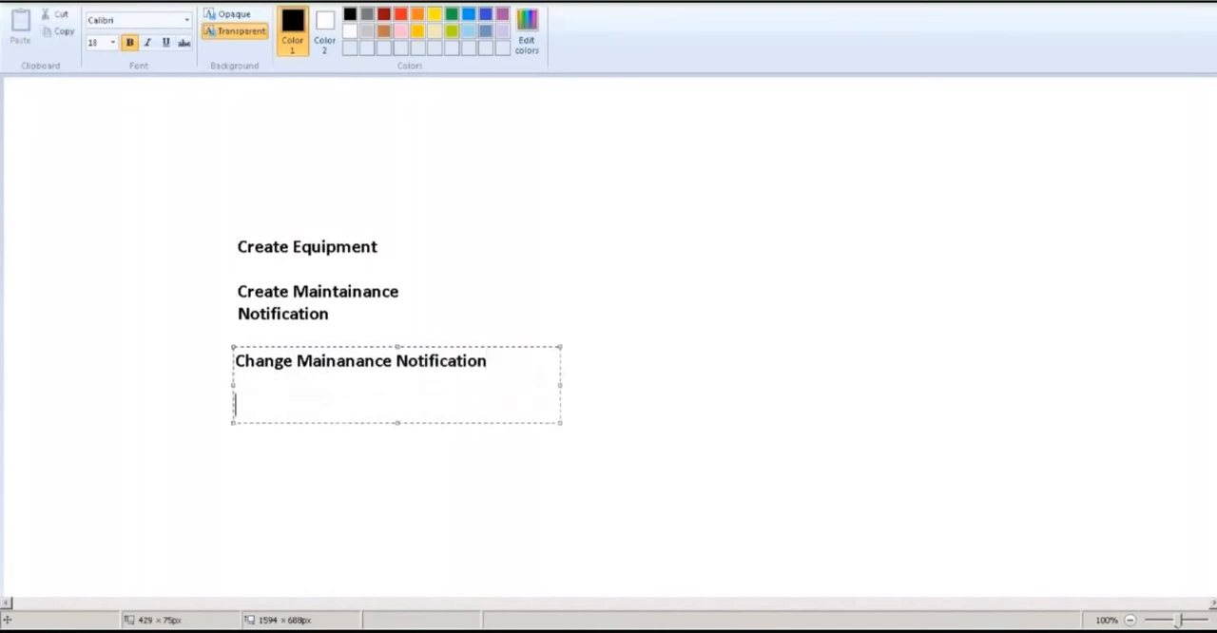
pyautogui.write('Change')
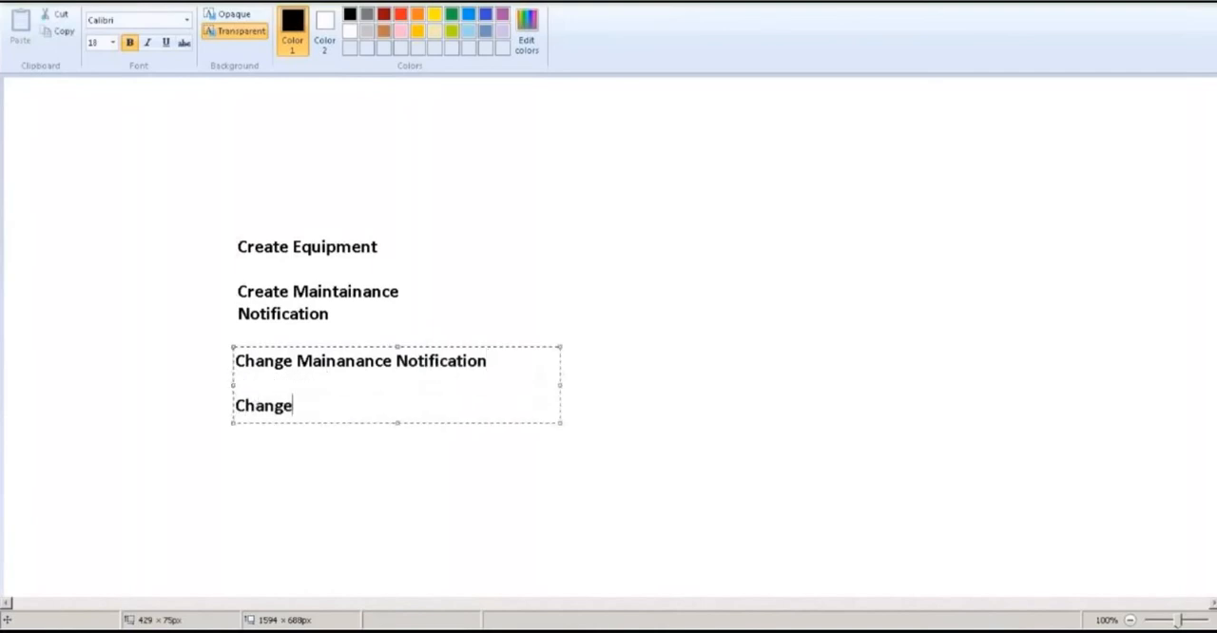
pyautogui.write(' Main')
pyautogui.press('BackSpace')
pyautogui.write('ui')
pyautogui.press('BackSpace')
pyautogui.press('BackSpace')
pyautogui.write('in')
pyautogui.write('tainnav')
pyautogui.press('BackSpace')
pyautogui.press('BackSpace')
pyautogui.press('BackSpace')
pyautogui.write('ance Od')
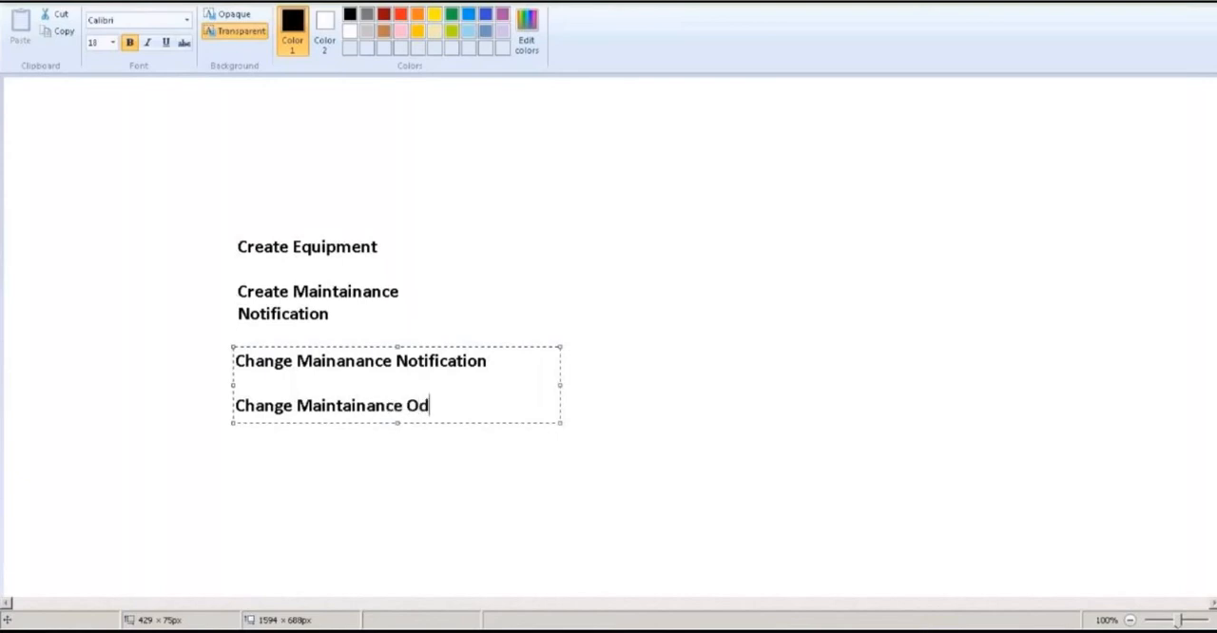
pyautogui.press('BackSpace')
pyautogui.write('rder')
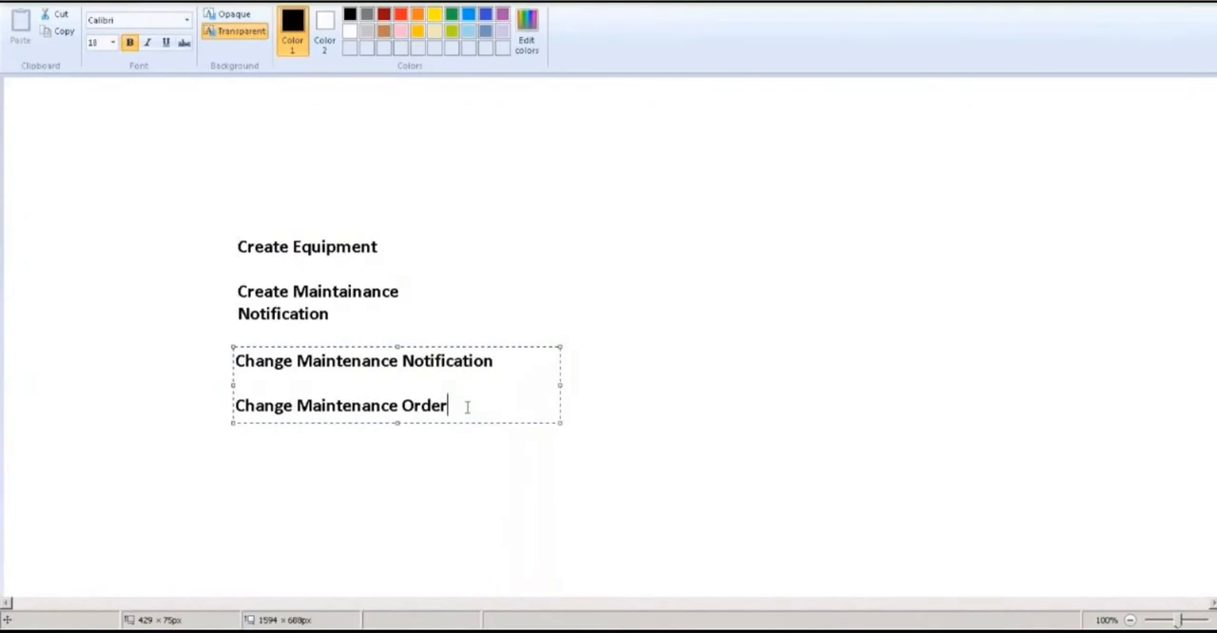
pyautogui.click(380, 509)
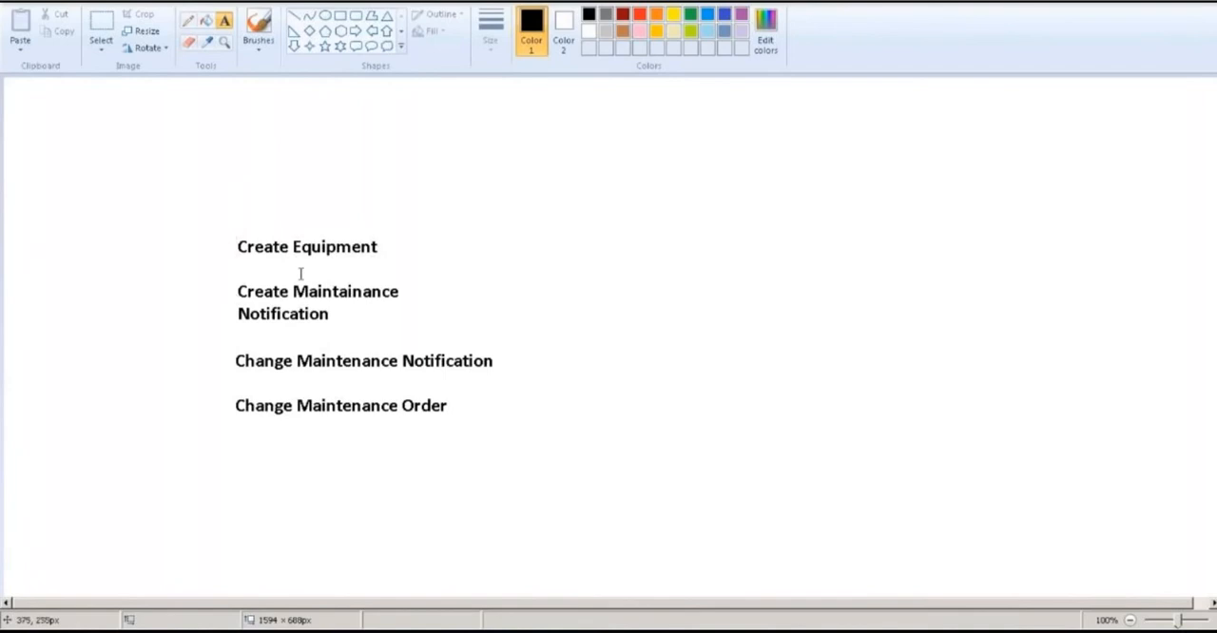
# Start a second text column with IH01 beside Create Equipment and IE01 beside Create Maintainance Notification
pyautogui.click(569, 249)
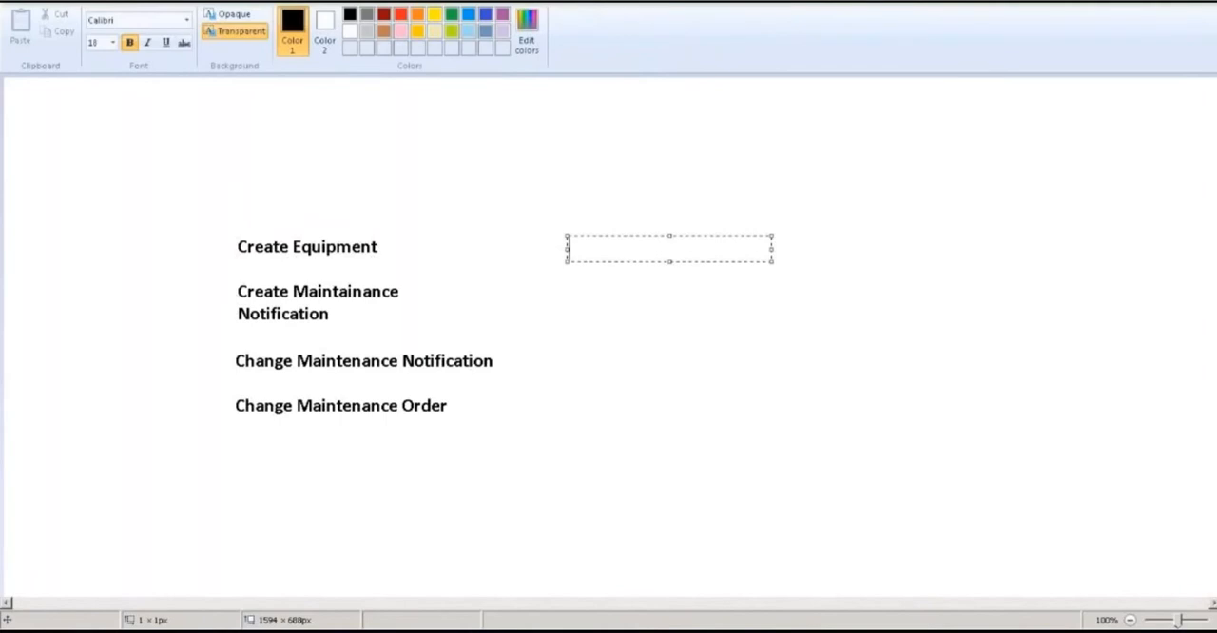
pyautogui.write('IH01')
pyautogui.press('Return')
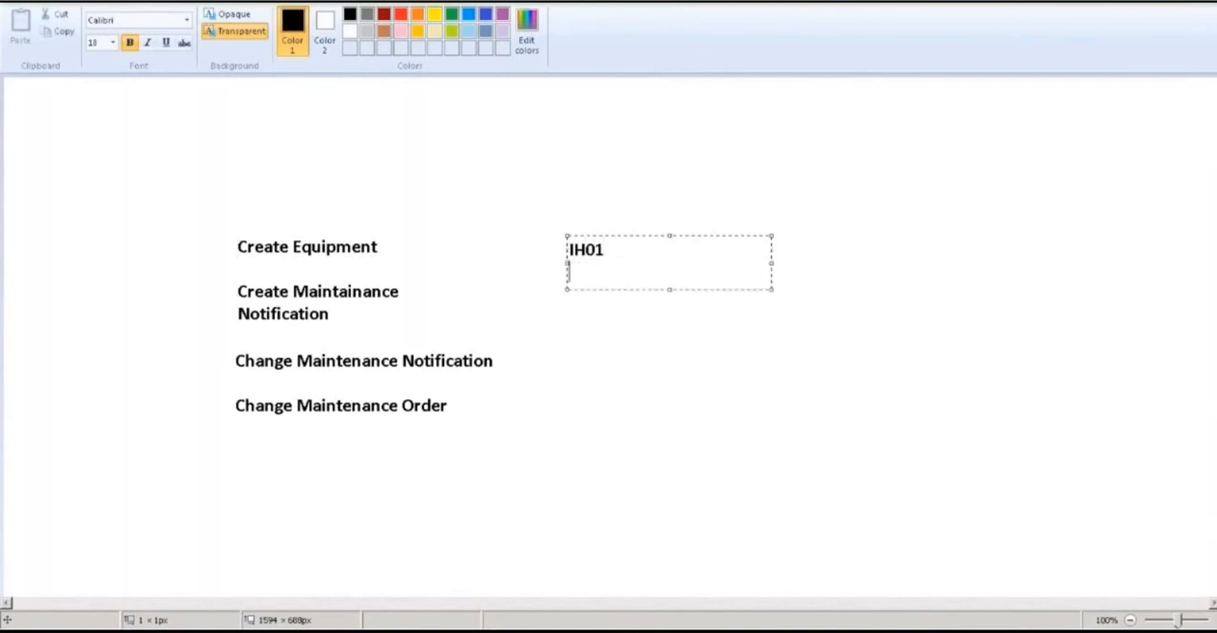
pyautogui.press('Return')
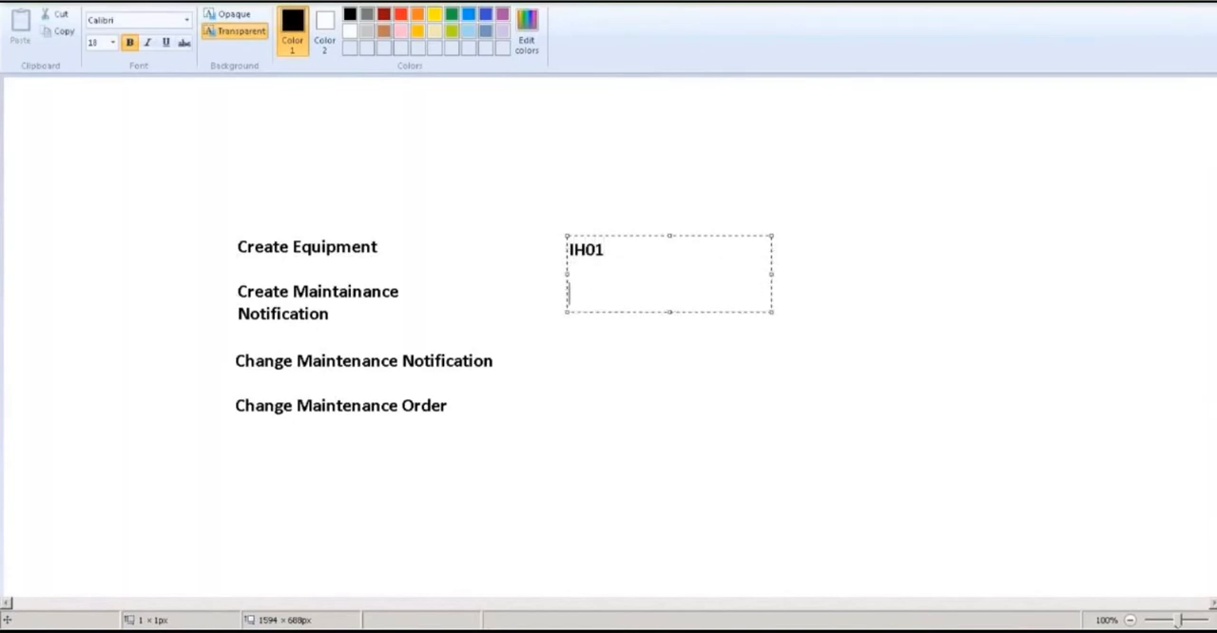
pyautogui.write('IE01')
# Continue the code column with IW22 beside Change Maintenance Notification and IW32 beside Change Maintenance Order
pyautogui.press('Return')
pyautogui.press('Return')
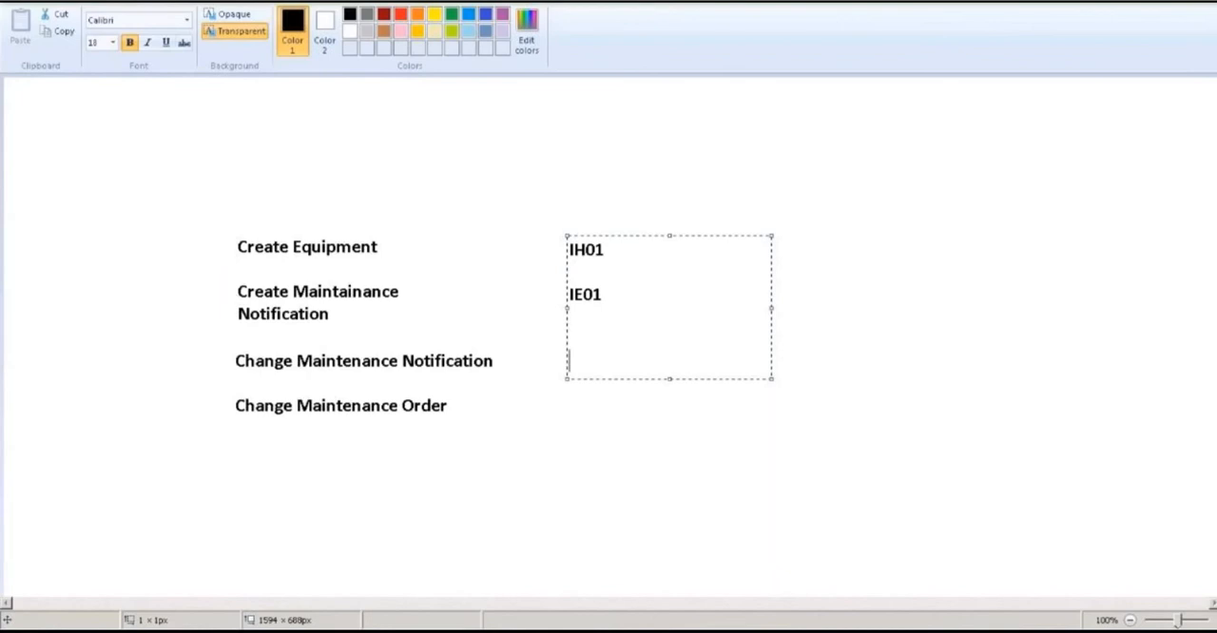
pyautogui.write('IW22')
pyautogui.press('Return')
pyautogui.press('Return')
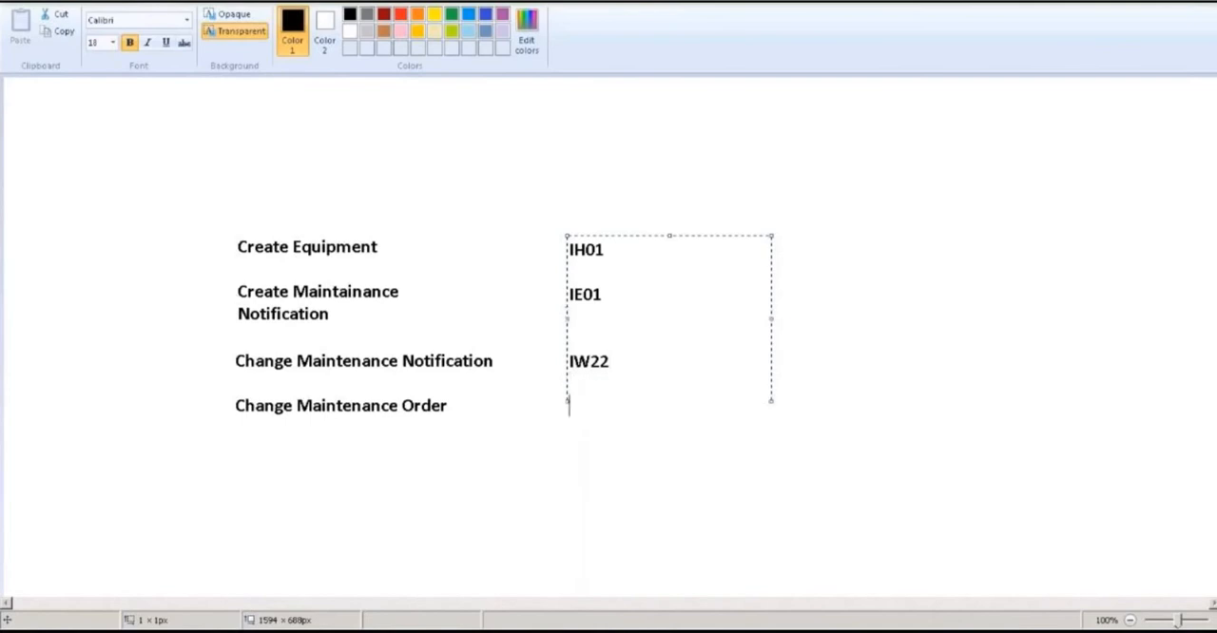
pyautogui.write('IW32')
pyautogui.click(315, 450)
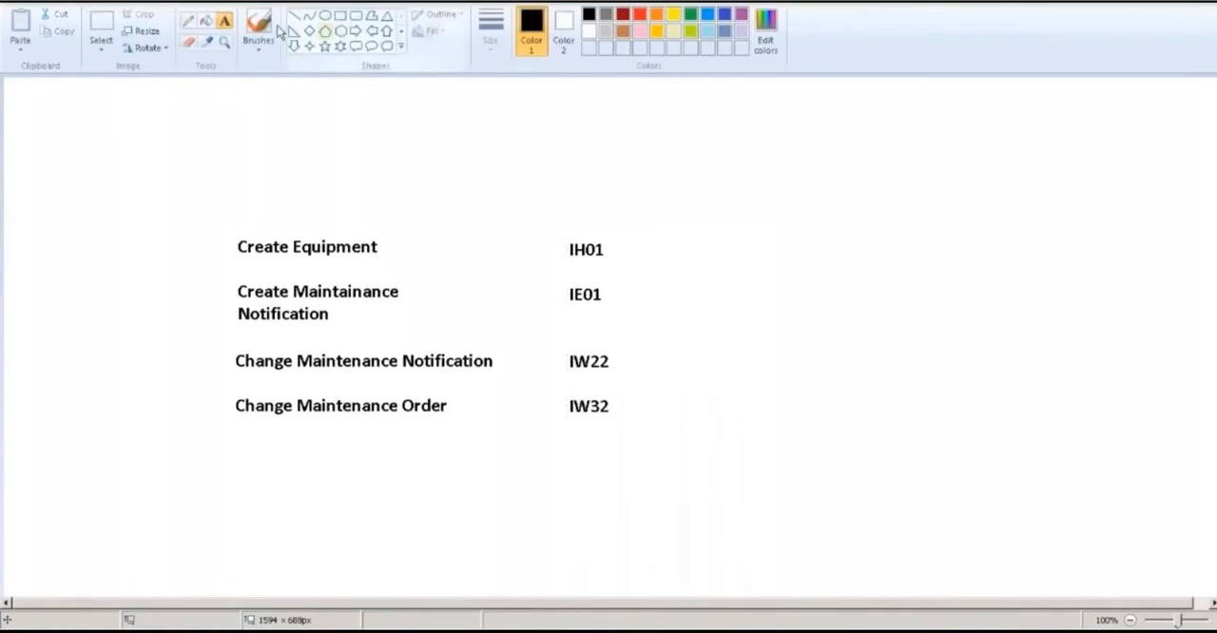
# Add the heading "SAP Fiori" above the column of task names
pyautogui.click(238, 182)
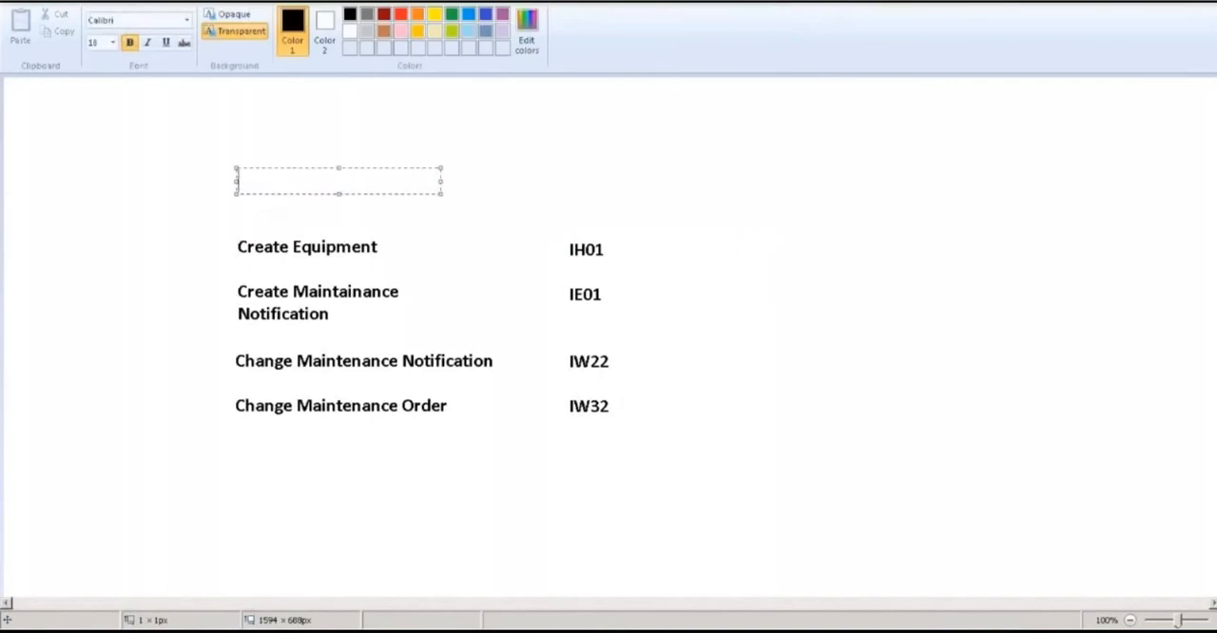
pyautogui.write('SAP Fiori')
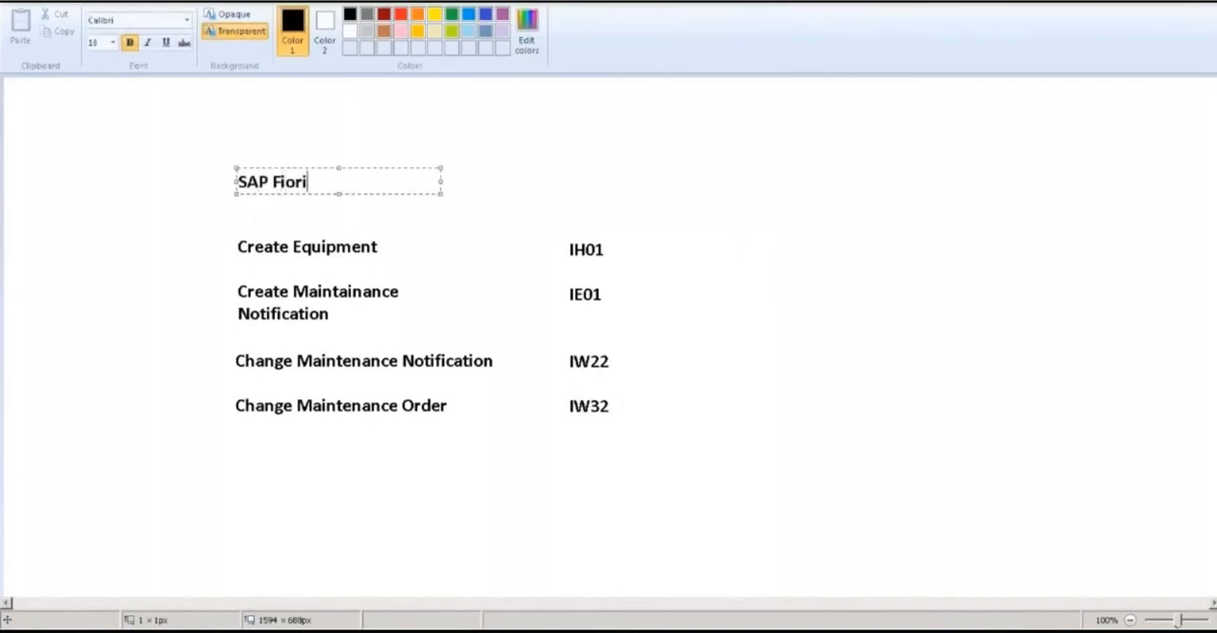
pyautogui.click(538, 180)
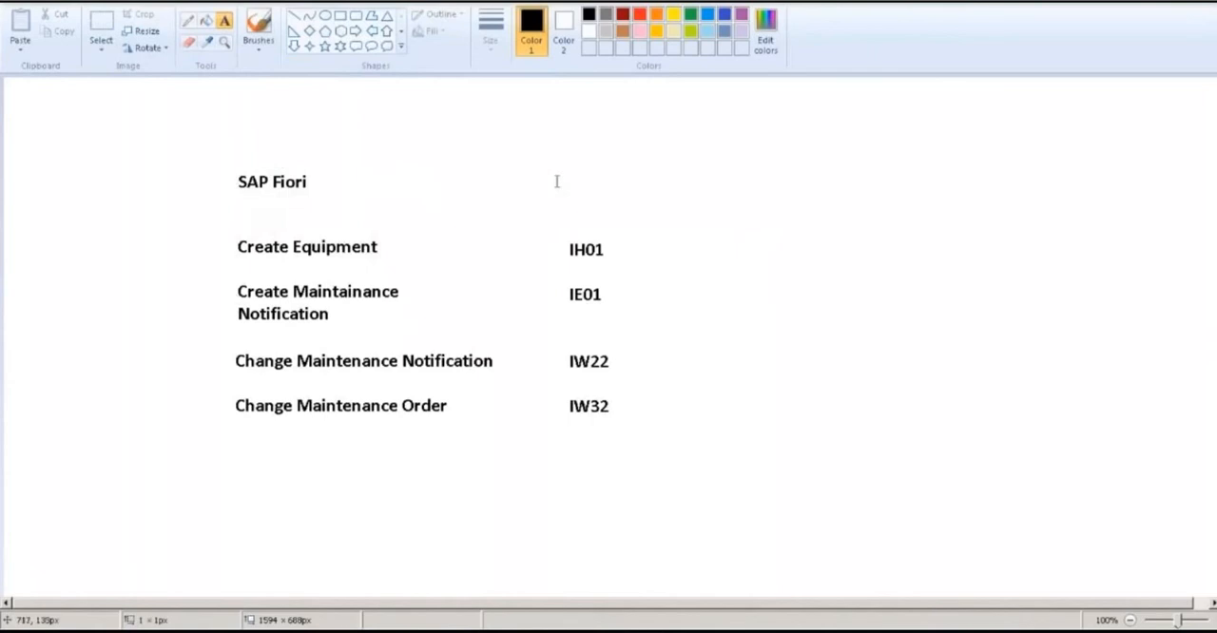
# Add the two-line heading "SAP S4HANA GUI" above the column of transaction codes
pyautogui.click(556, 177)
pyautogui.write('SAP')
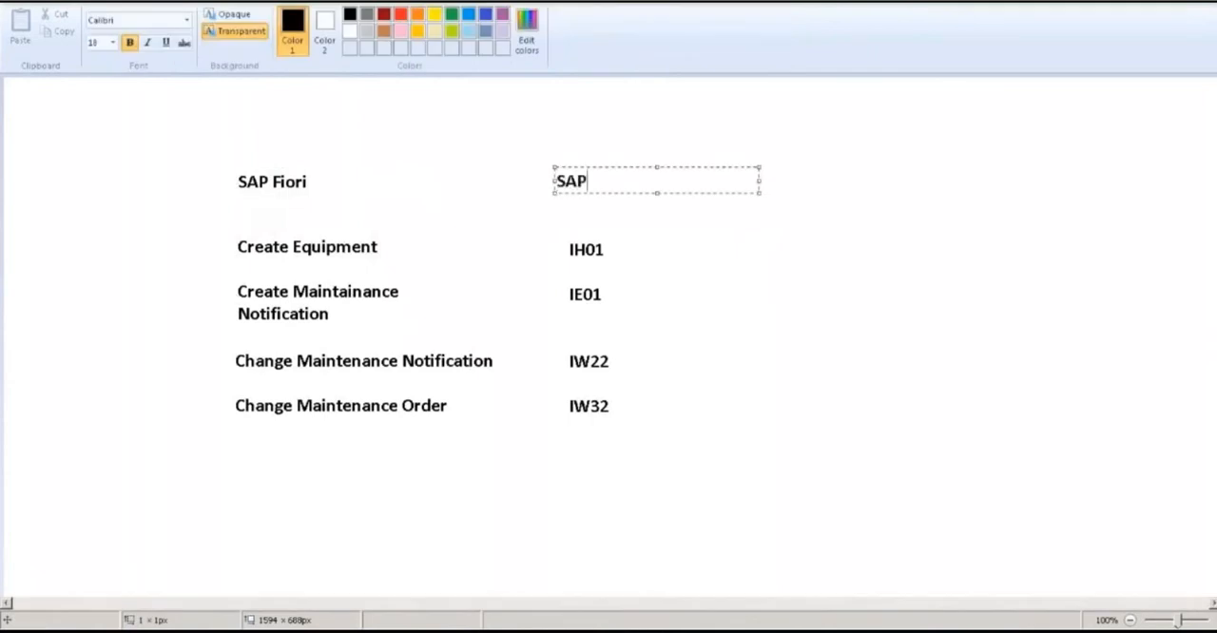
pyautogui.write(' S4HANA')
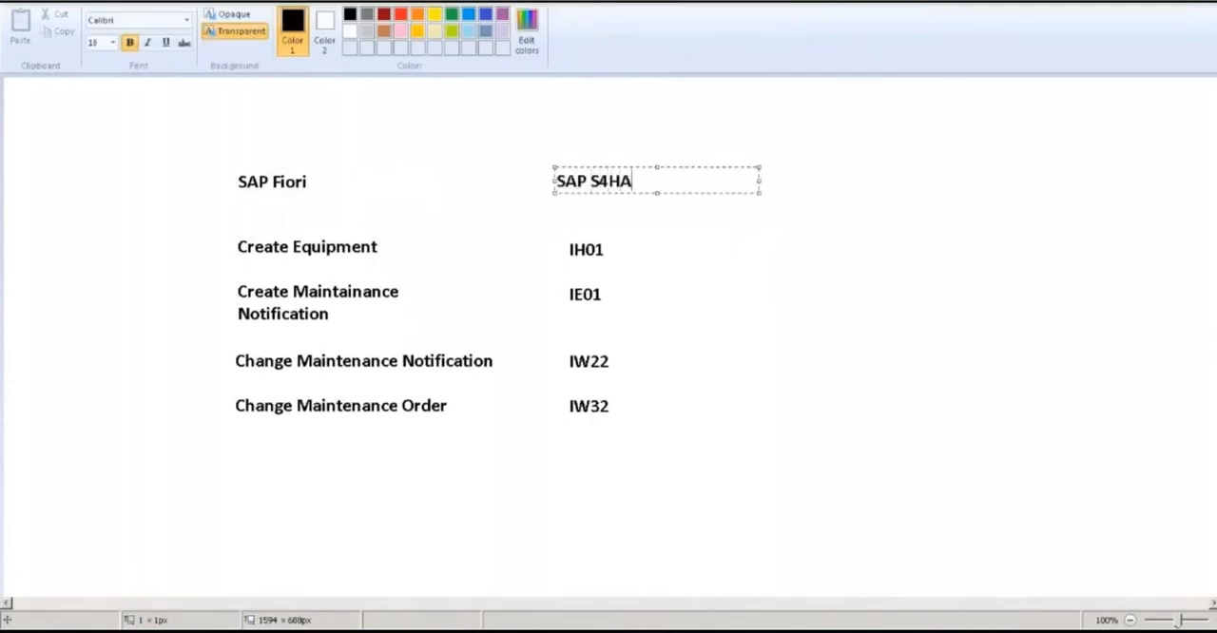
pyautogui.press('Return')
pyautogui.write('GUI')
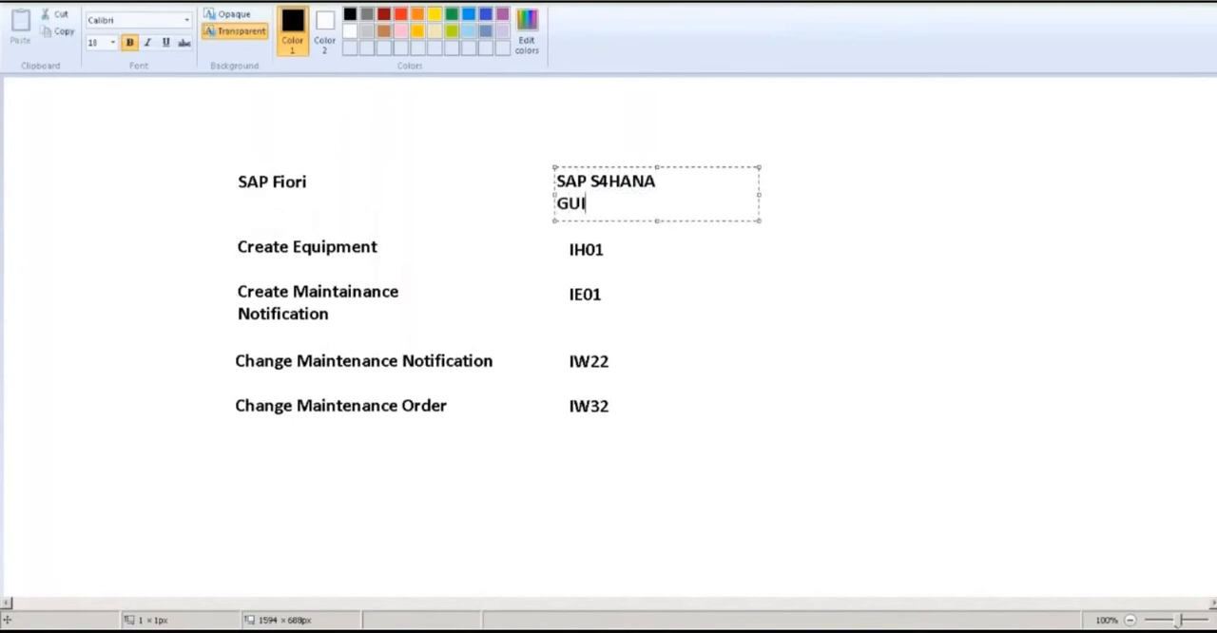
pyautogui.click(467, 351)
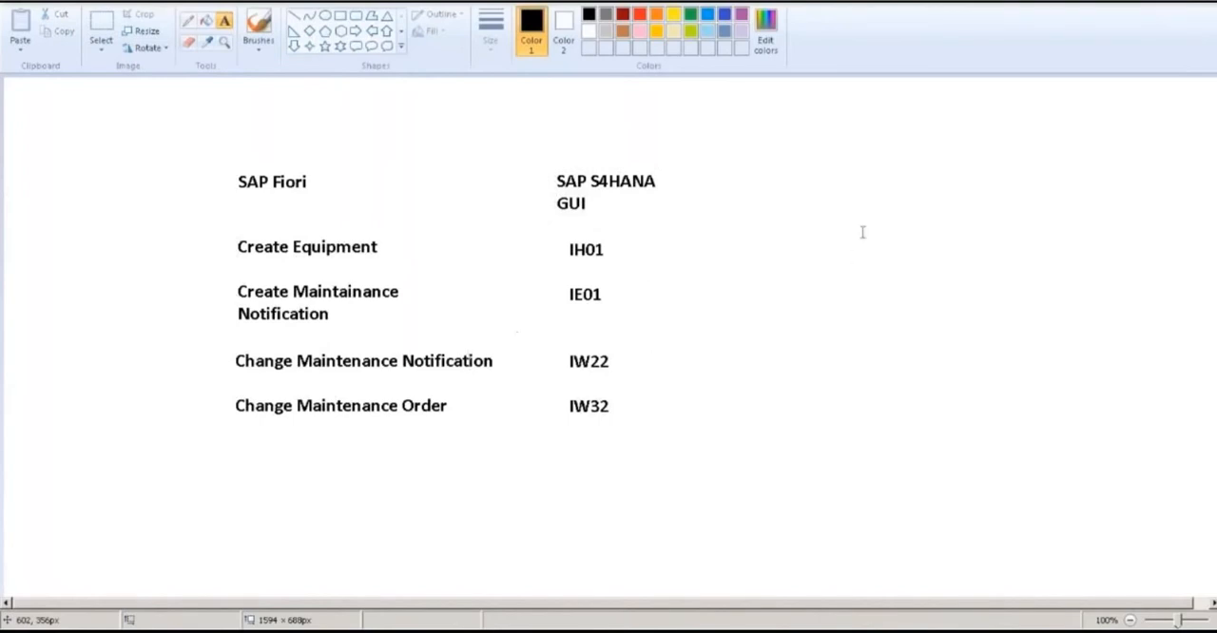
# Add the text "Functional Location Structure" to the right of IH01 and widen its text box to fit one line
pyautogui.moveTo(773, 232); pyautogui.dragTo(978, 258)
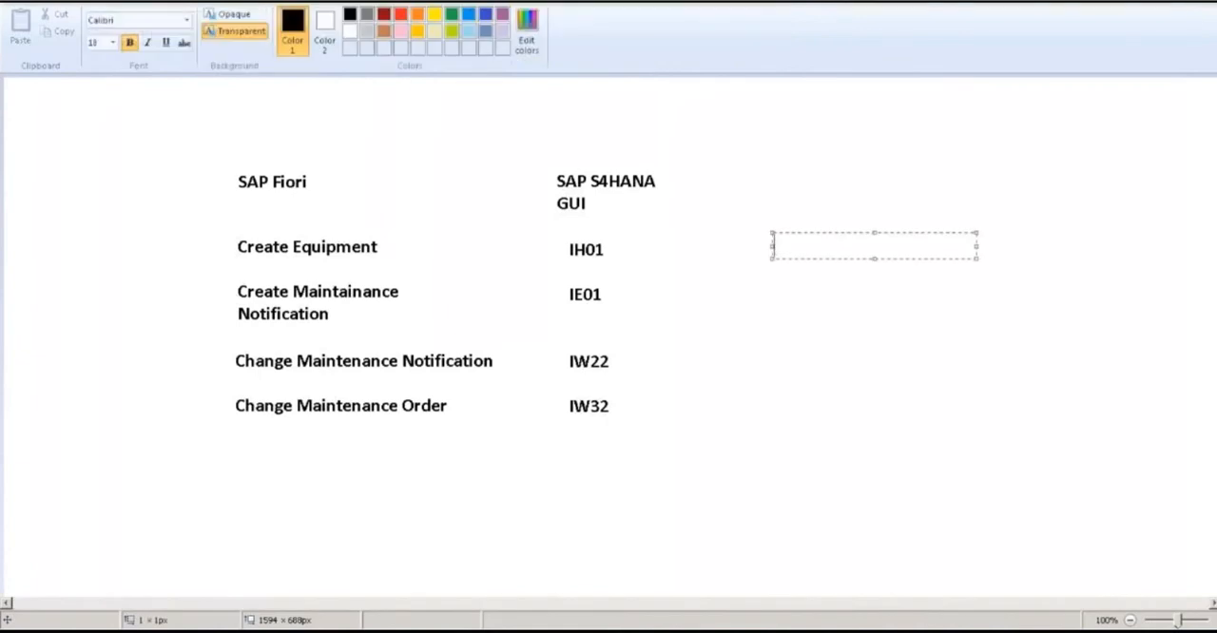
pyautogui.write('Functional ')
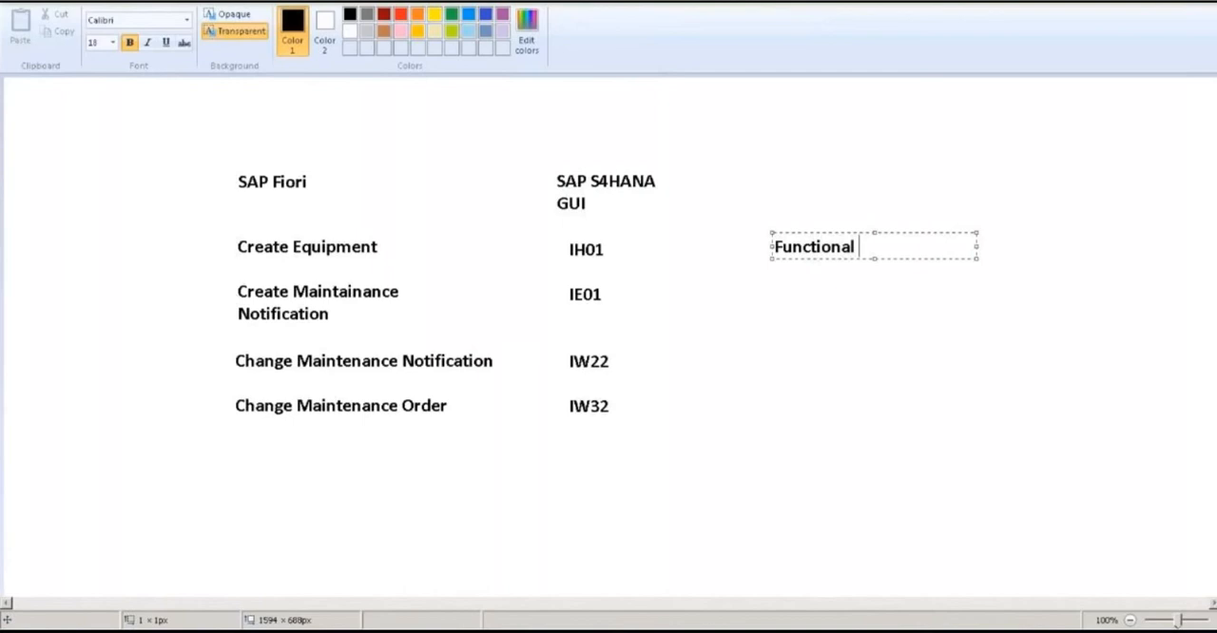
pyautogui.write('Location ')
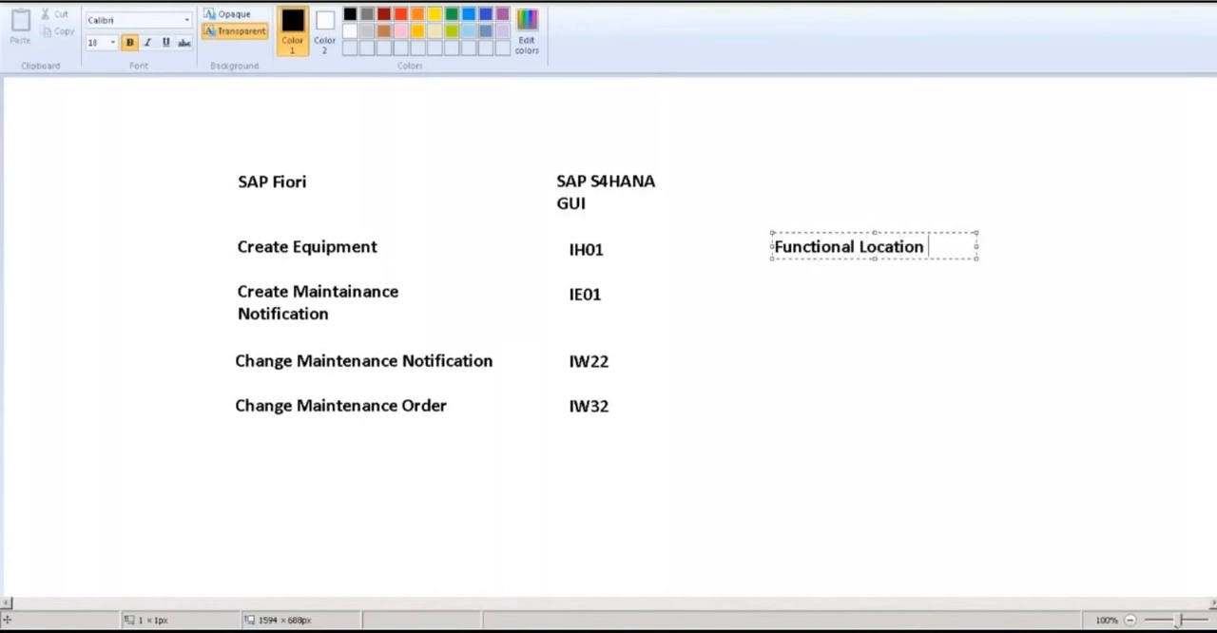
pyautogui.write('Structure')
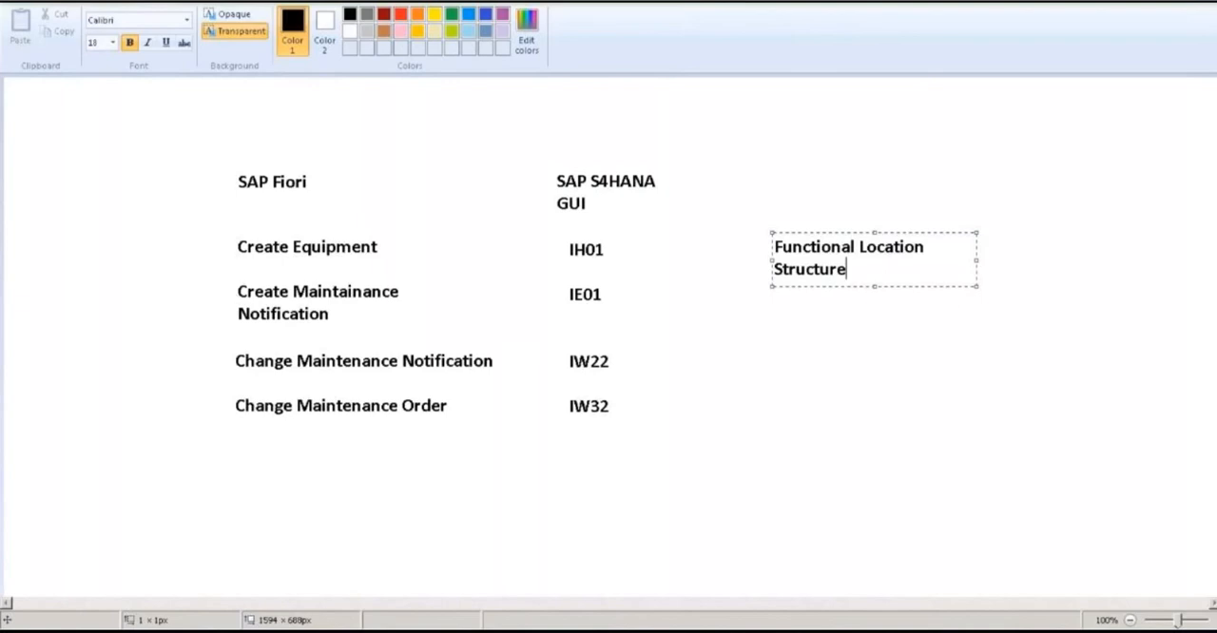
pyautogui.moveTo(977, 260); pyautogui.dragTo(1034, 263)
# Add the line "Equipment Master Record" below Functional Location Structure, separated by a blank line
pyautogui.press('Return')
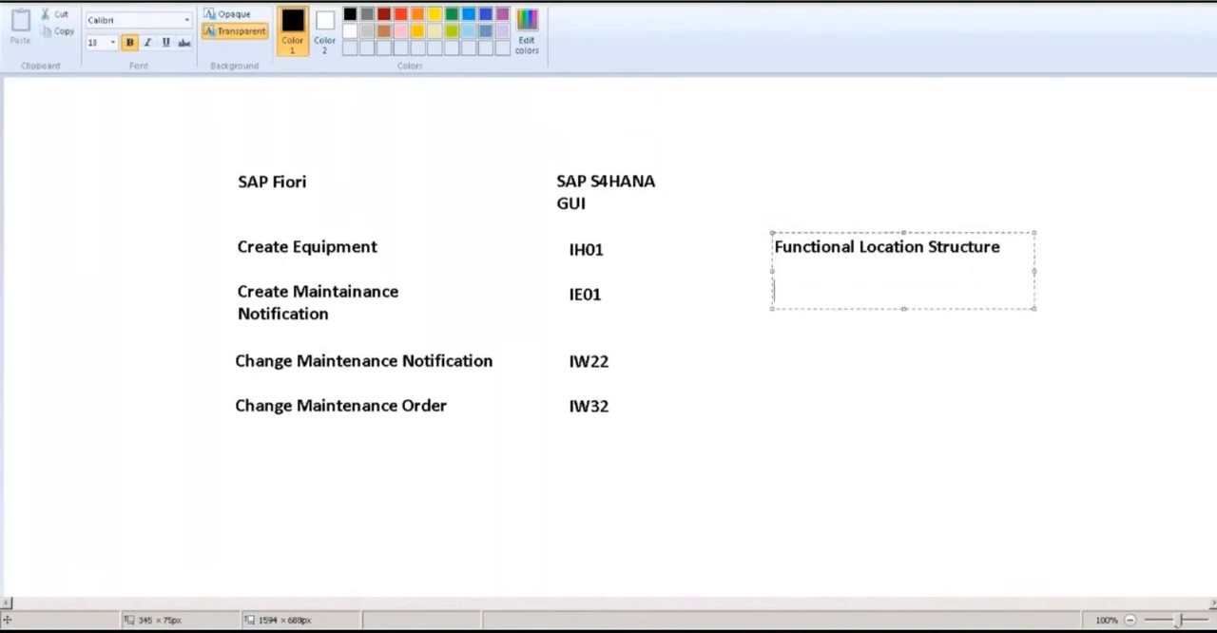
pyautogui.write('Equipment M')
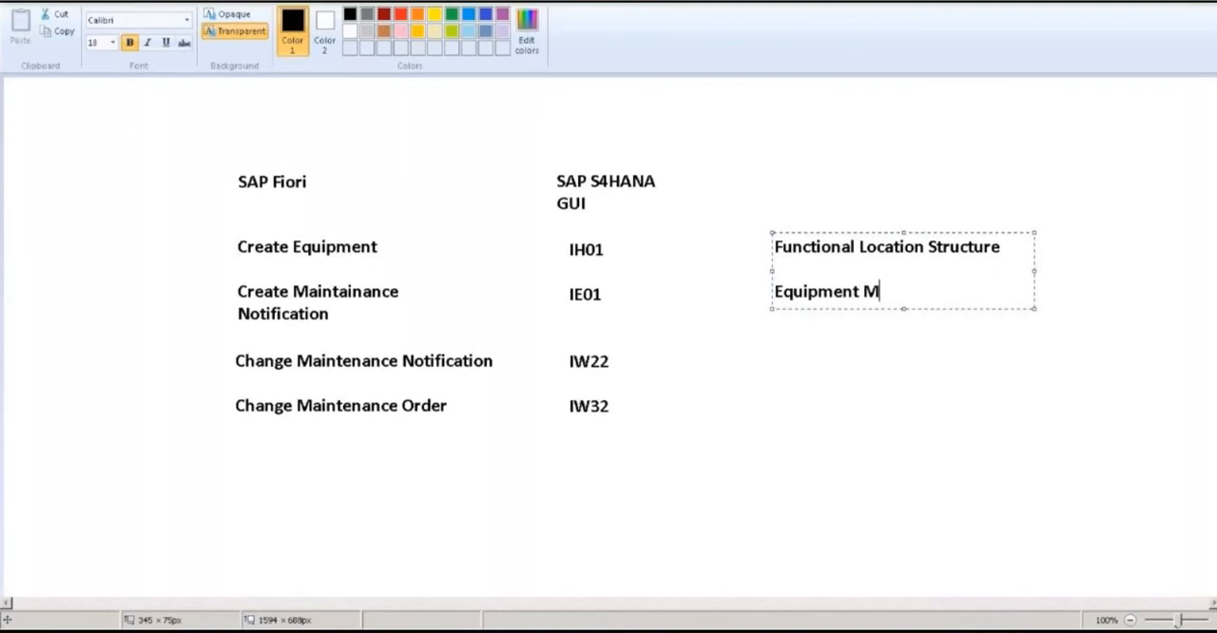
pyautogui.write('aster Record')
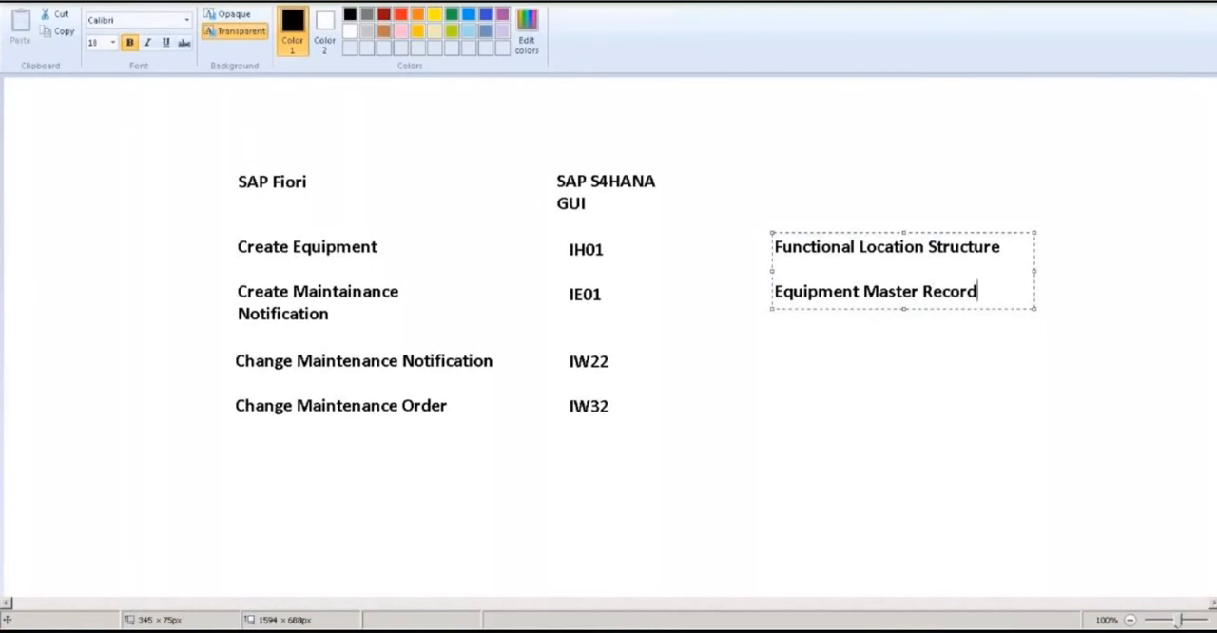
# Add the line "Notification" below Equipment Master Record, separated by a blank line, and close the text box
pyautogui.press('Return')
pyautogui.press('Return')
pyautogui.write('N')
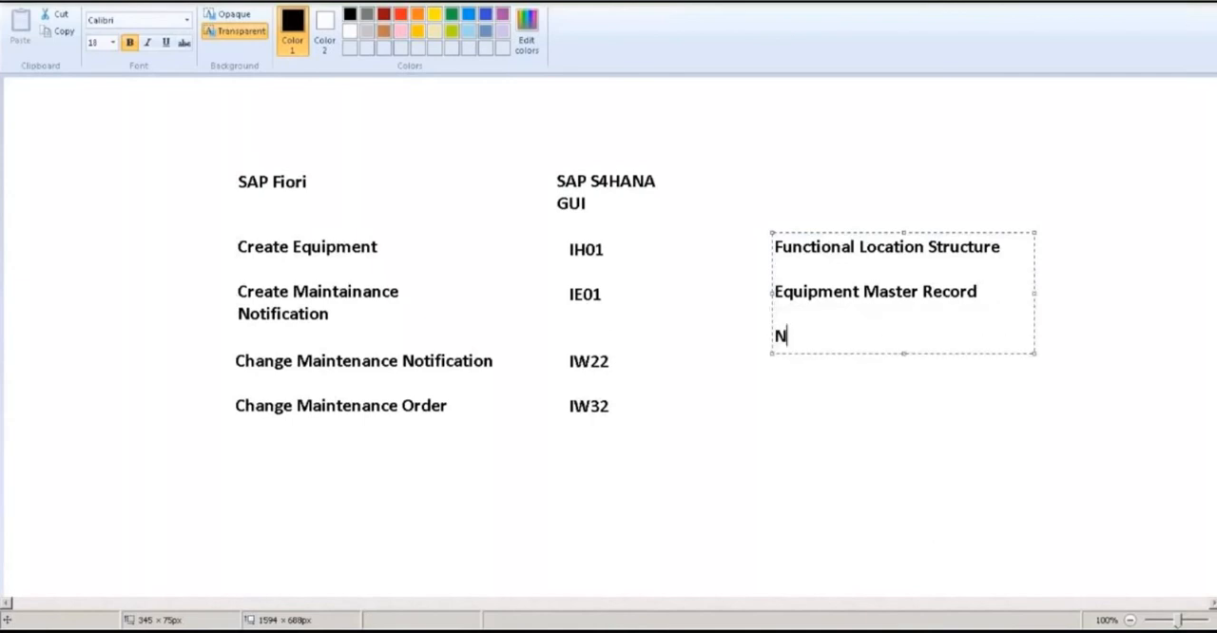
pyautogui.write('otification')
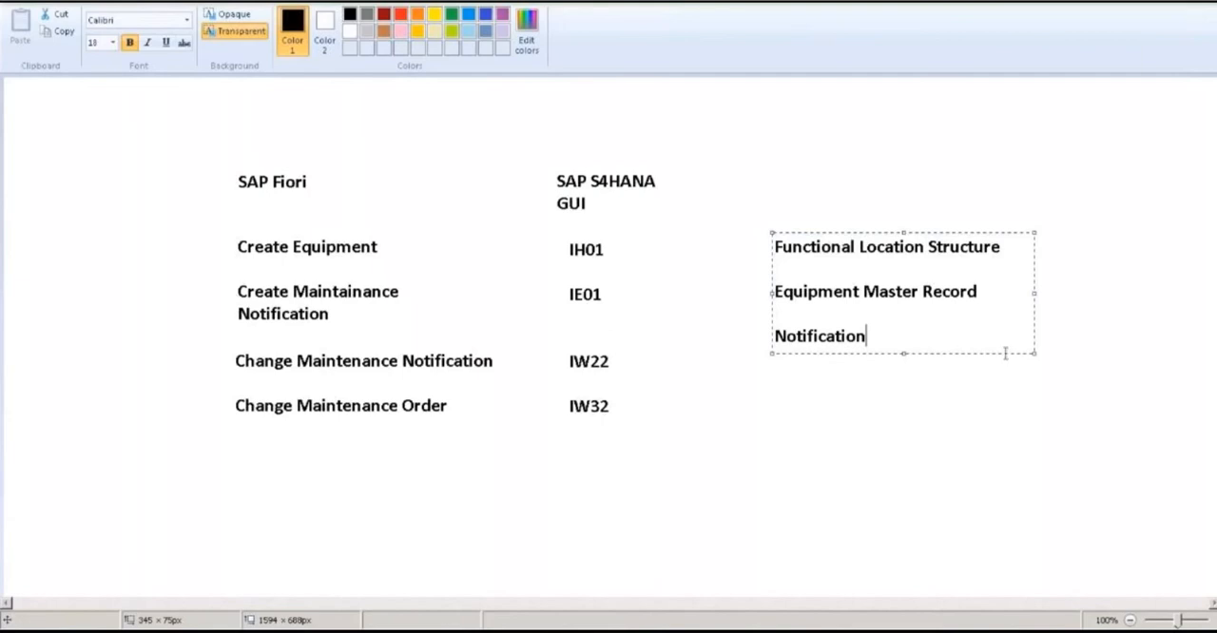
pyautogui.click(886, 377)
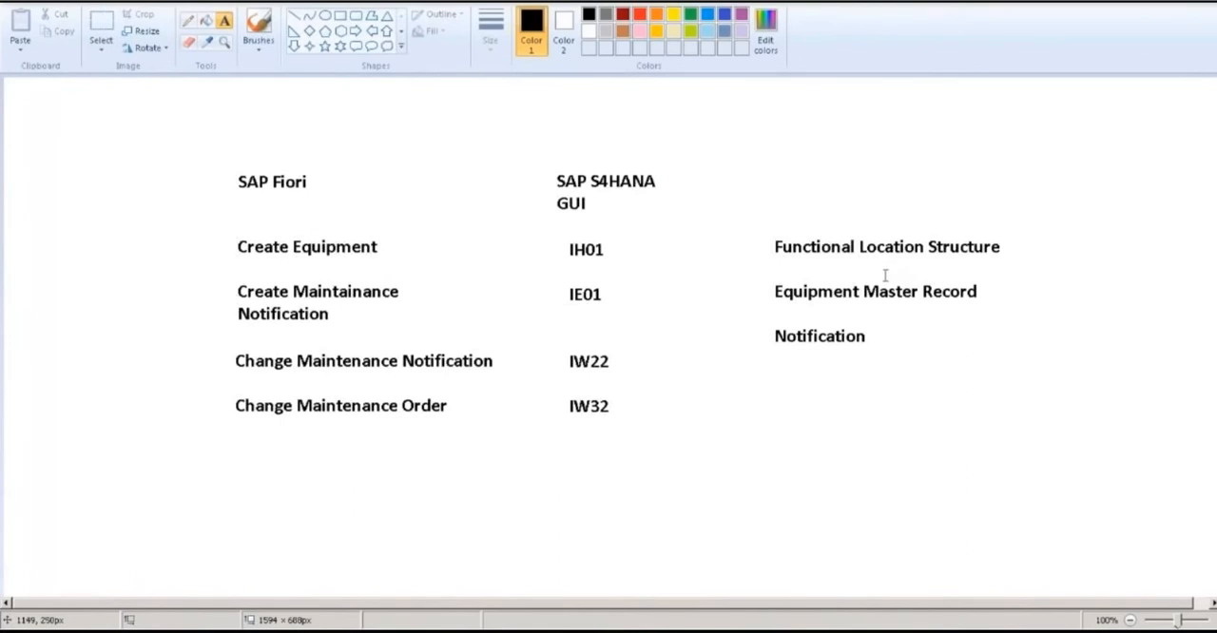
# Add the text "Maintenance objects" to the right of Functional Location Structure and close its text box
pyautogui.click(1025, 247)
pyautogui.write('Mainte')
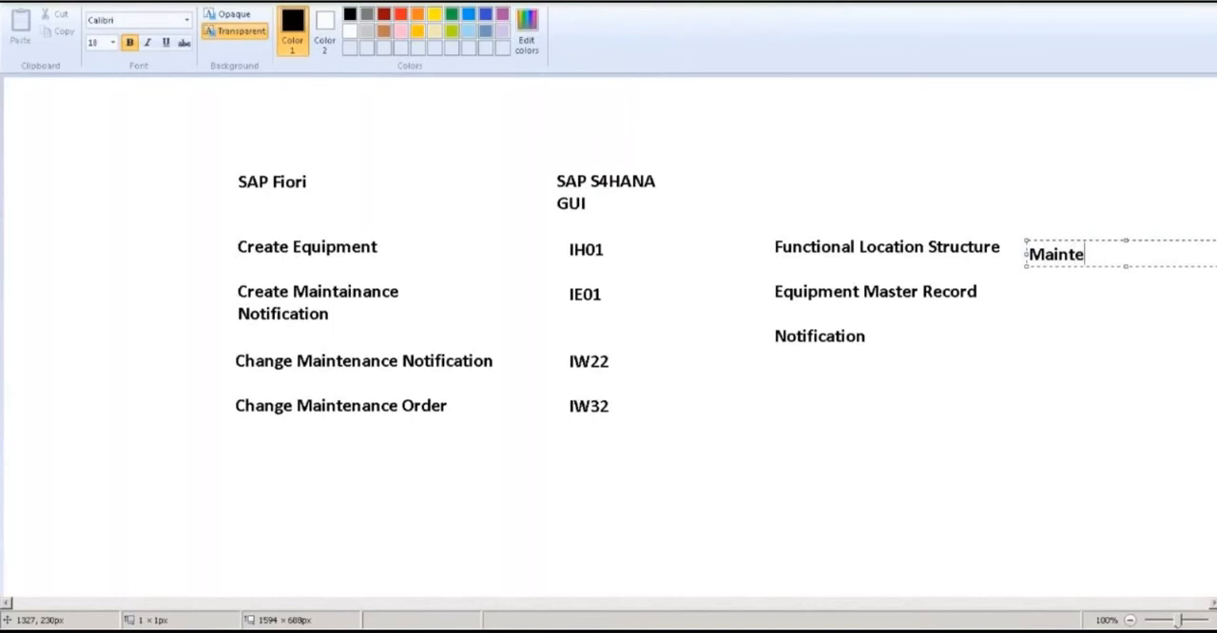
pyautogui.write('nan')
pyautogui.write('ce objects')
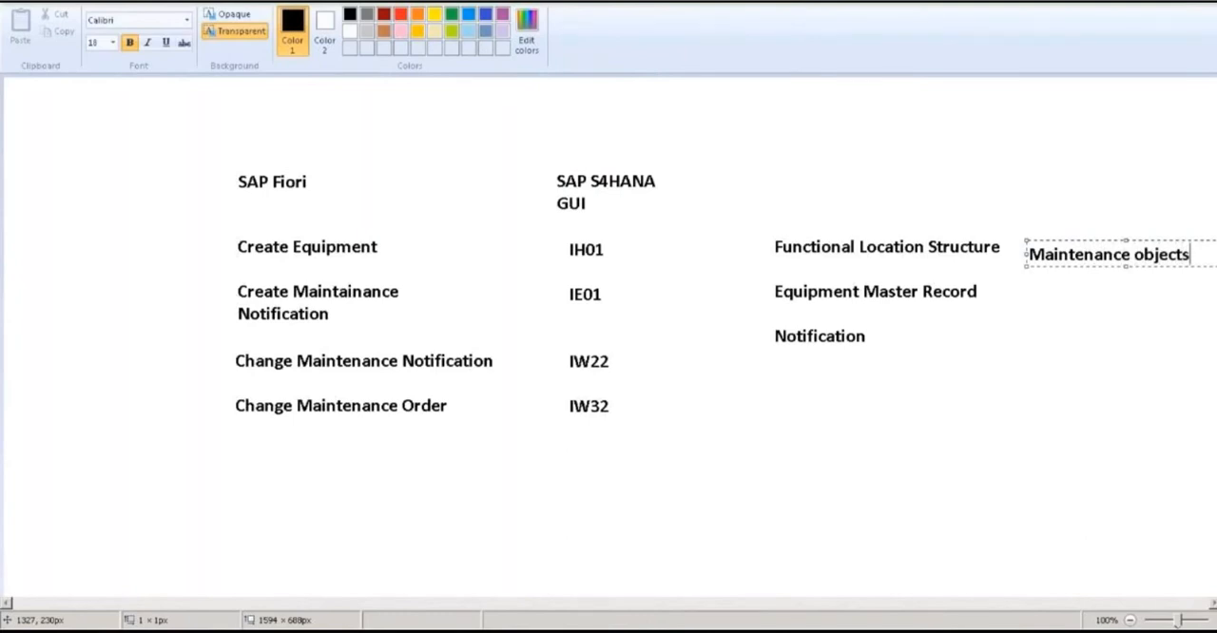
pyautogui.click(1058, 290)
# Add a new text box below Maintenance objects with the lines "Fuctional" and "Process Related"
pyautogui.click(1057, 290)
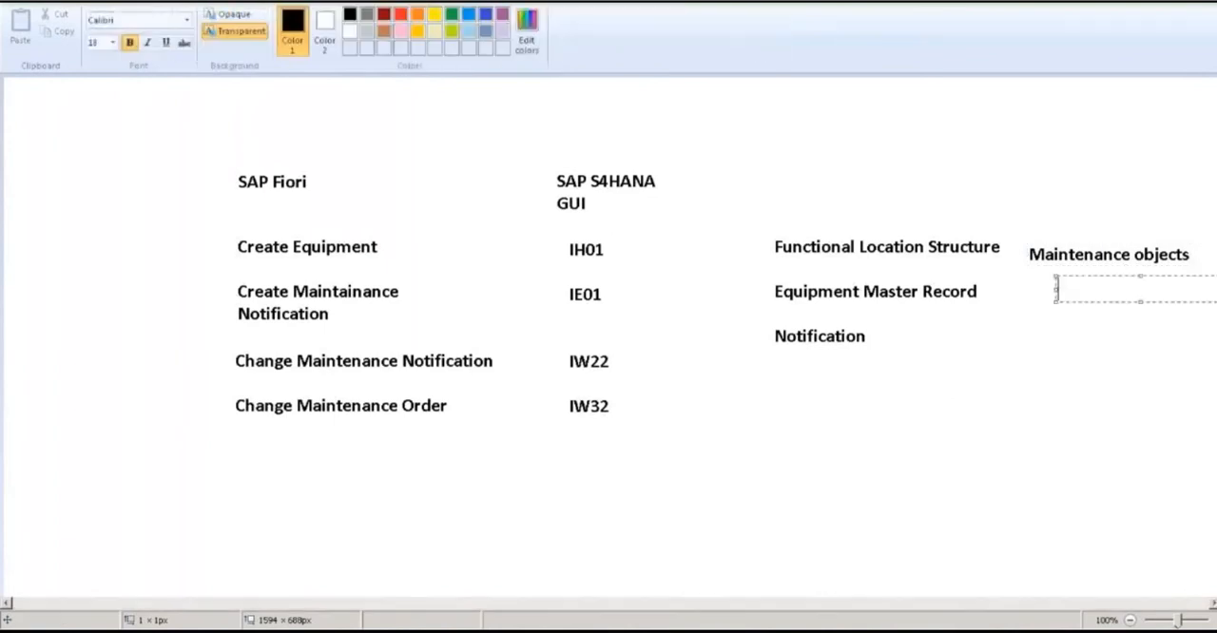
pyautogui.write('Fuctional')
pyautogui.press('Return')
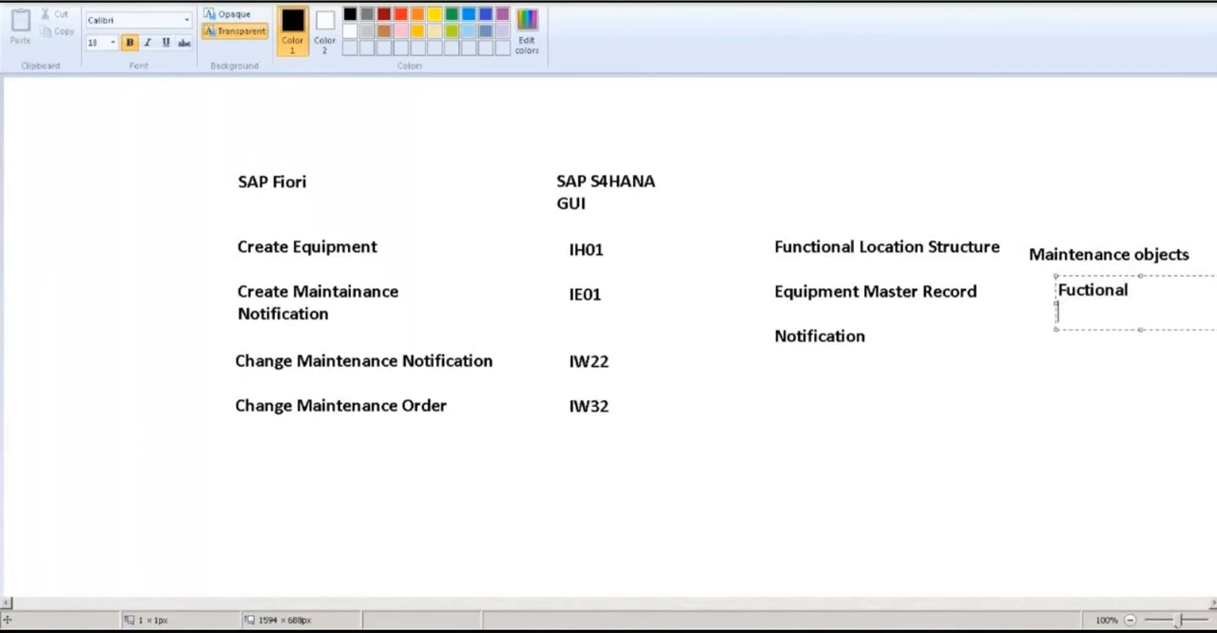
pyautogui.write('Proc')
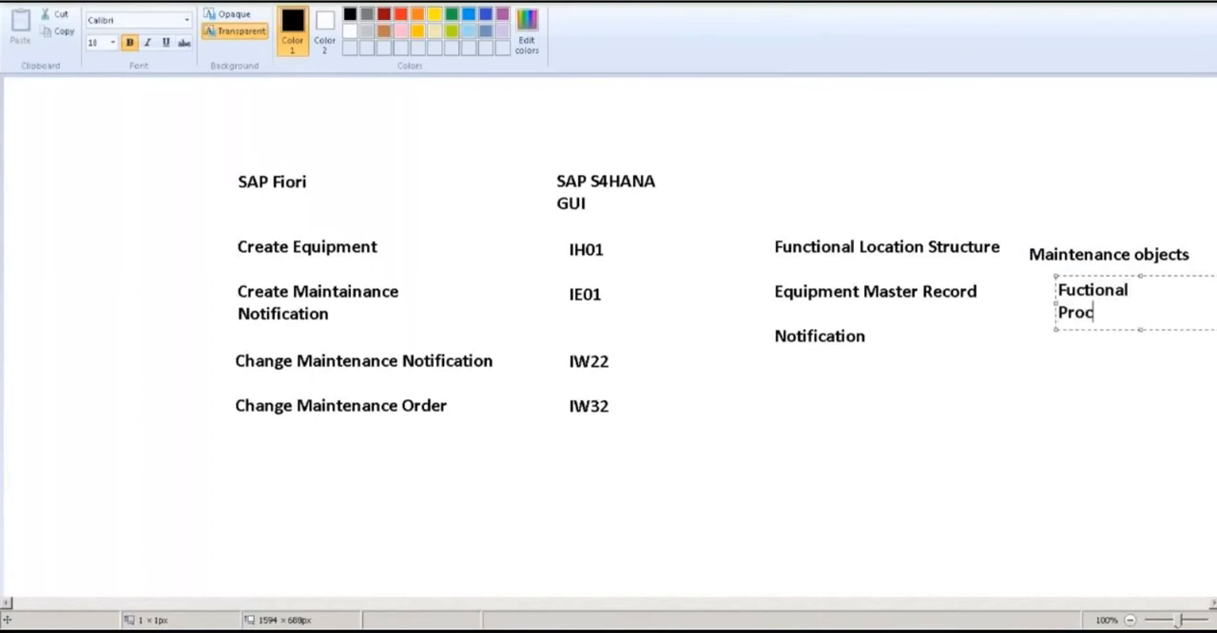
pyautogui.write('ess Related')
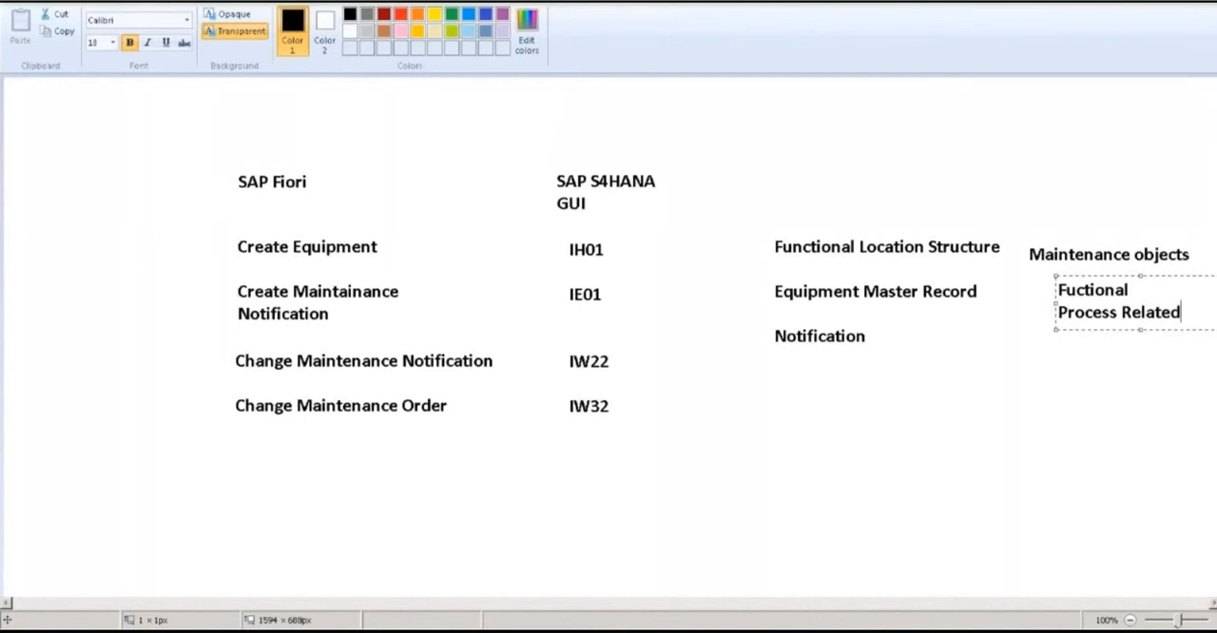
# Add the line "Spatial Criteria" directly below Process Related and close the text box
pyautogui.press('Return')
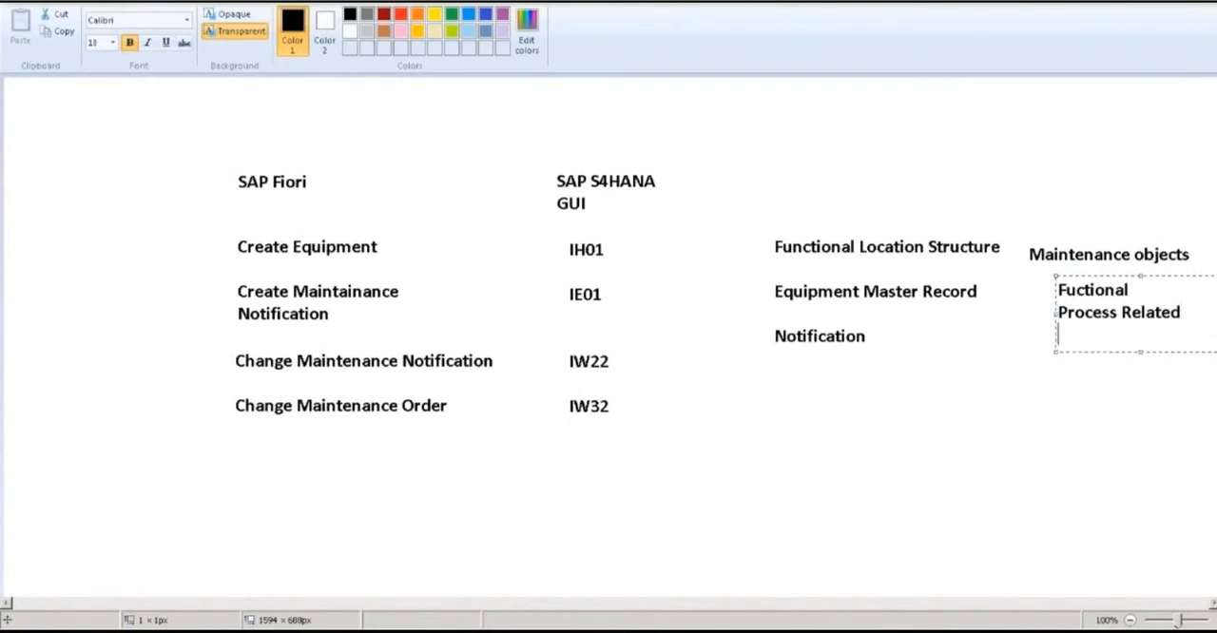
pyautogui.write('Spacial')
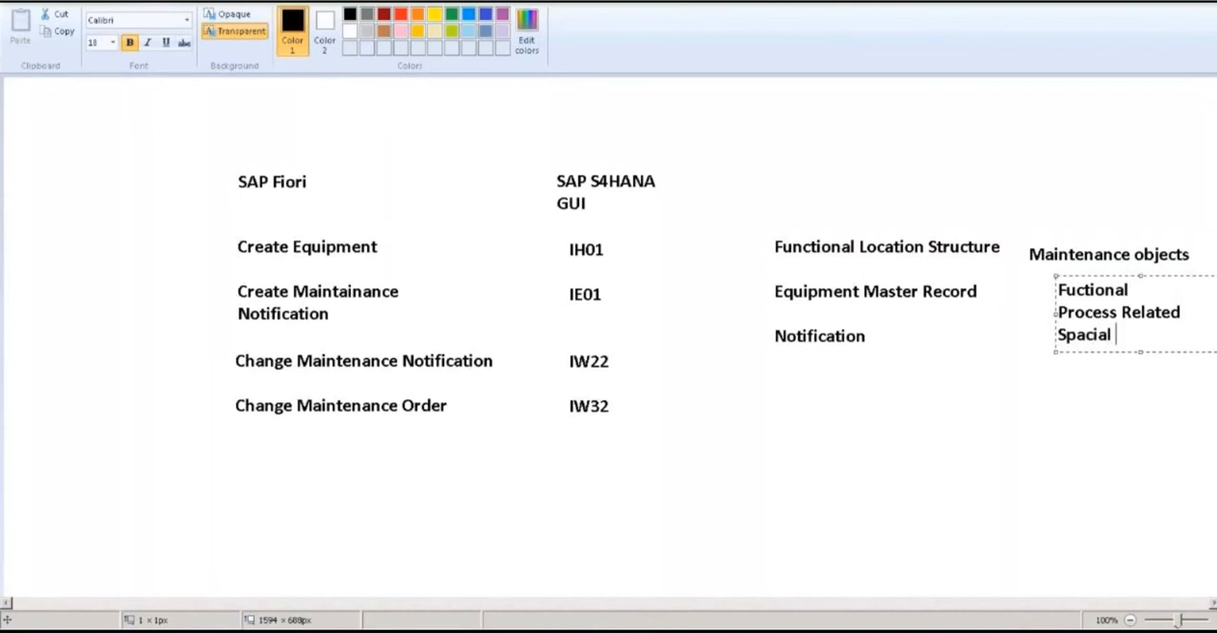
pyautogui.press('BackSpace')
pyautogui.press('BackSpace')
pyautogui.press('BackSpace')
pyautogui.press('BackSpace')
pyautogui.press('BackSpace')
pyautogui.write('tial Criteria')
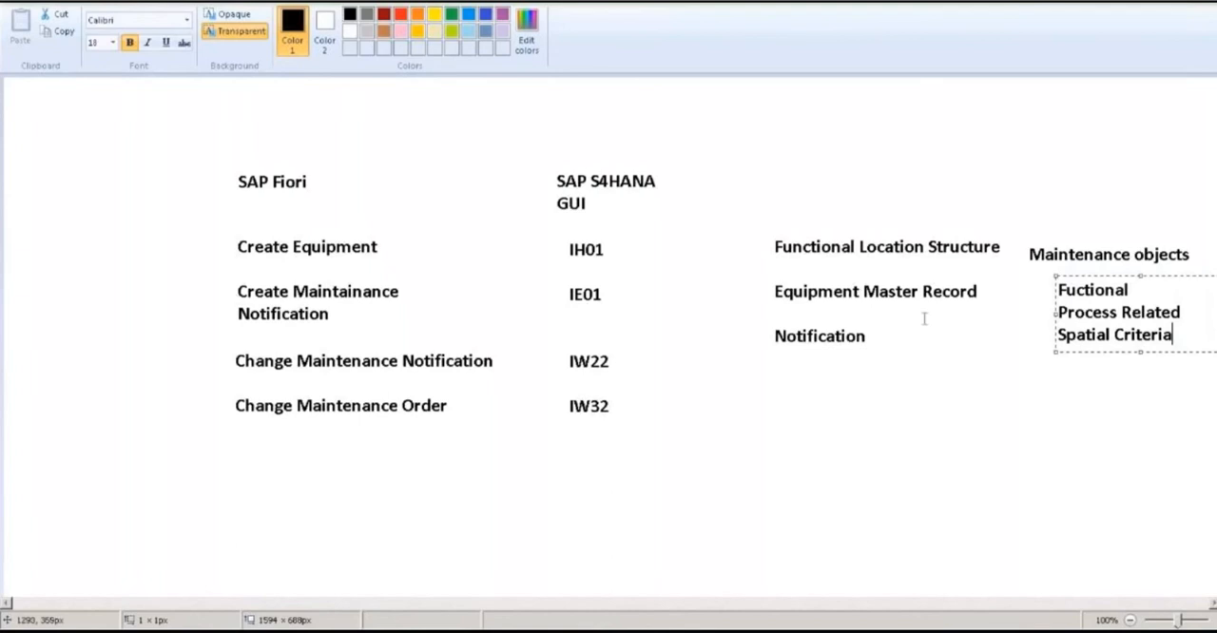
pyautogui.click(1060, 406)
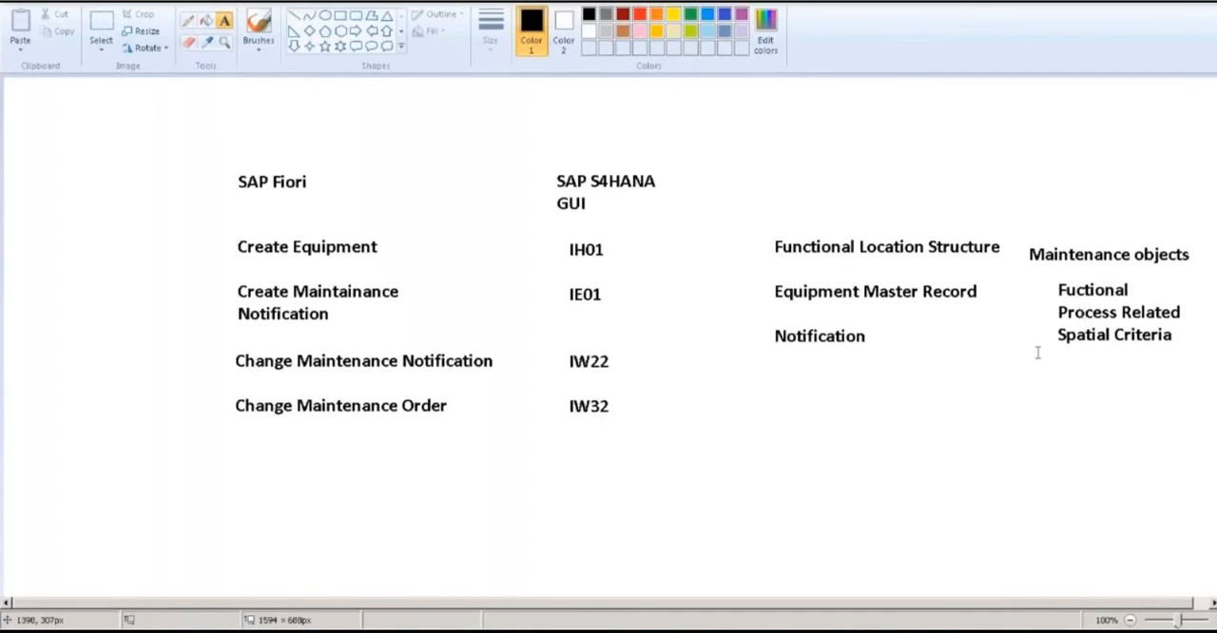
# Add the text "Pieces of Equipment" in the free area below Notification and close its text box
pyautogui.click(722, 444)
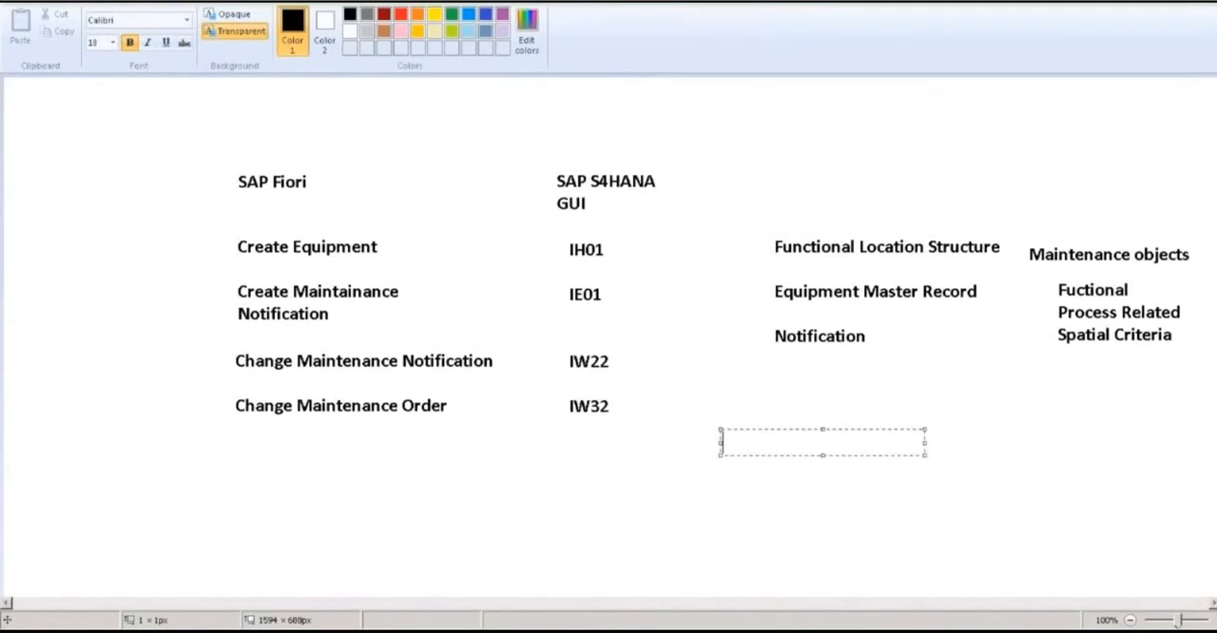
pyautogui.write('Pieces of E')
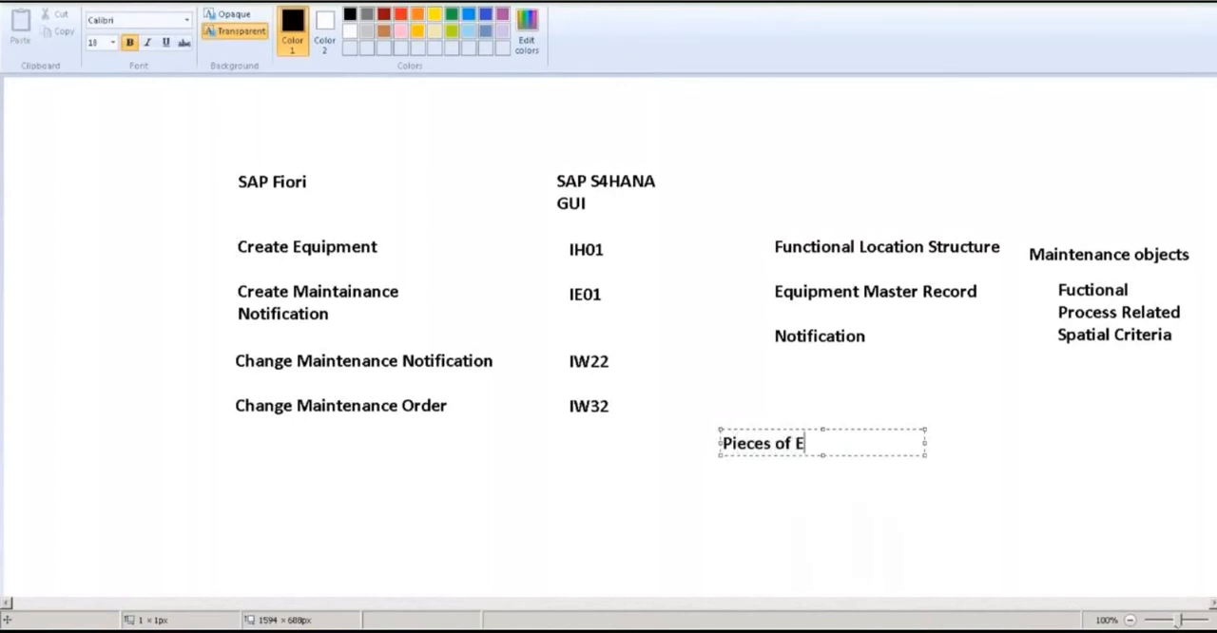
pyautogui.write('quipment')
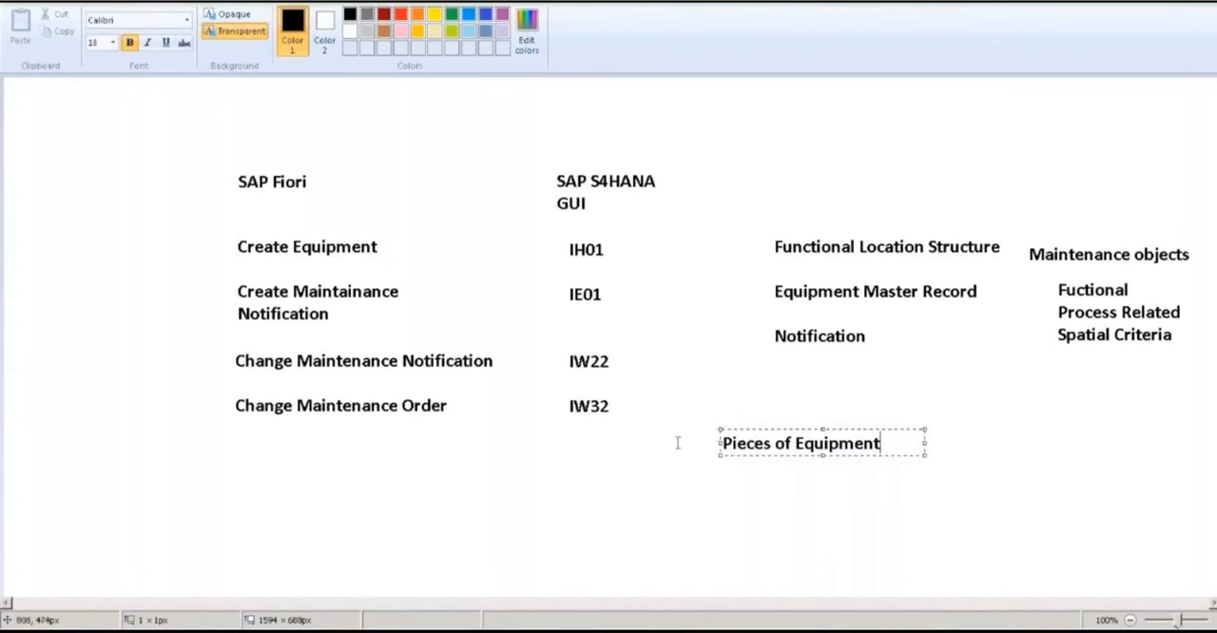
pyautogui.click(707, 475)
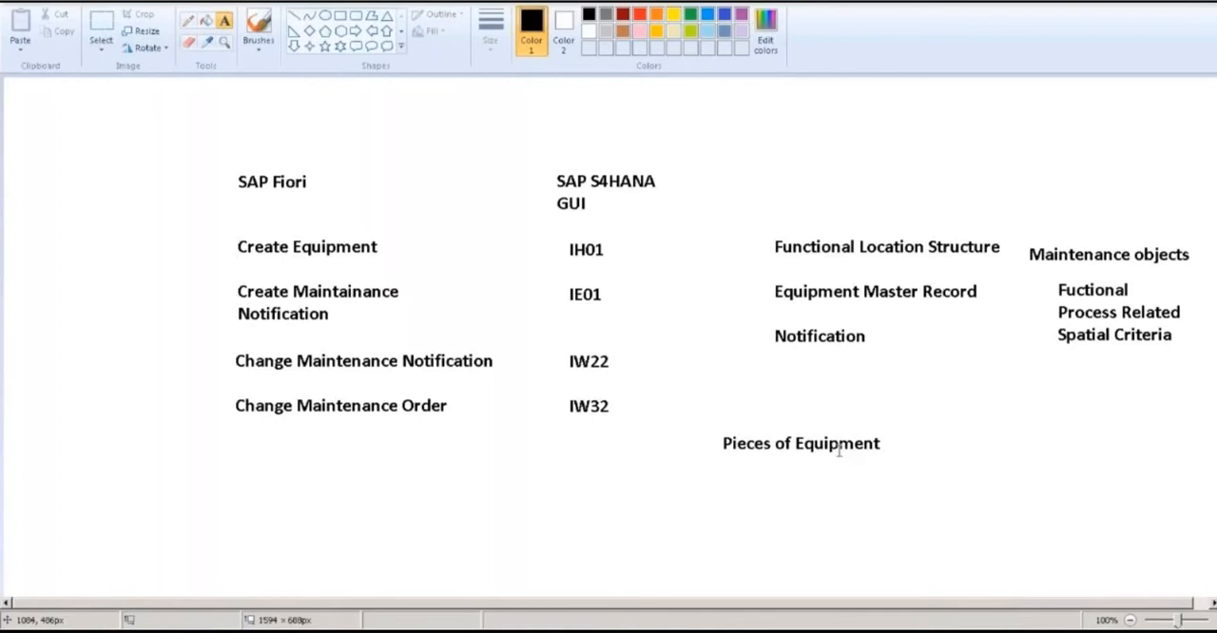
# Add the text "Hierarchical Labels" below Pieces of Equipment and close its text box
pyautogui.click(725, 478)
pyautogui.write('Hierar')
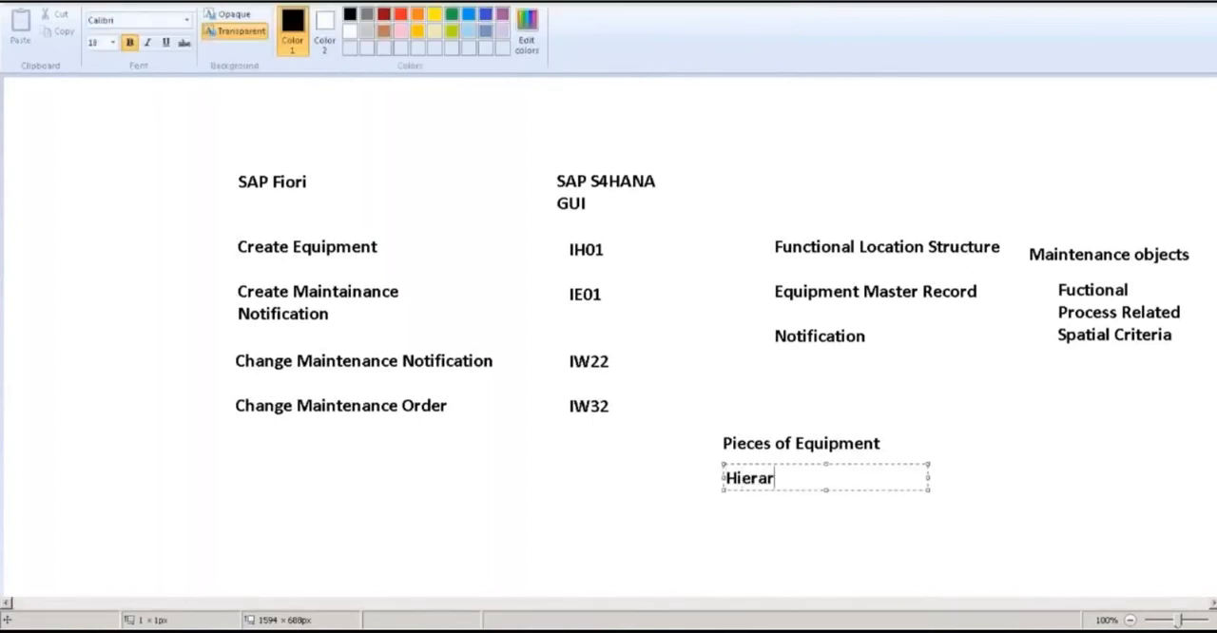
pyautogui.write('chical La')
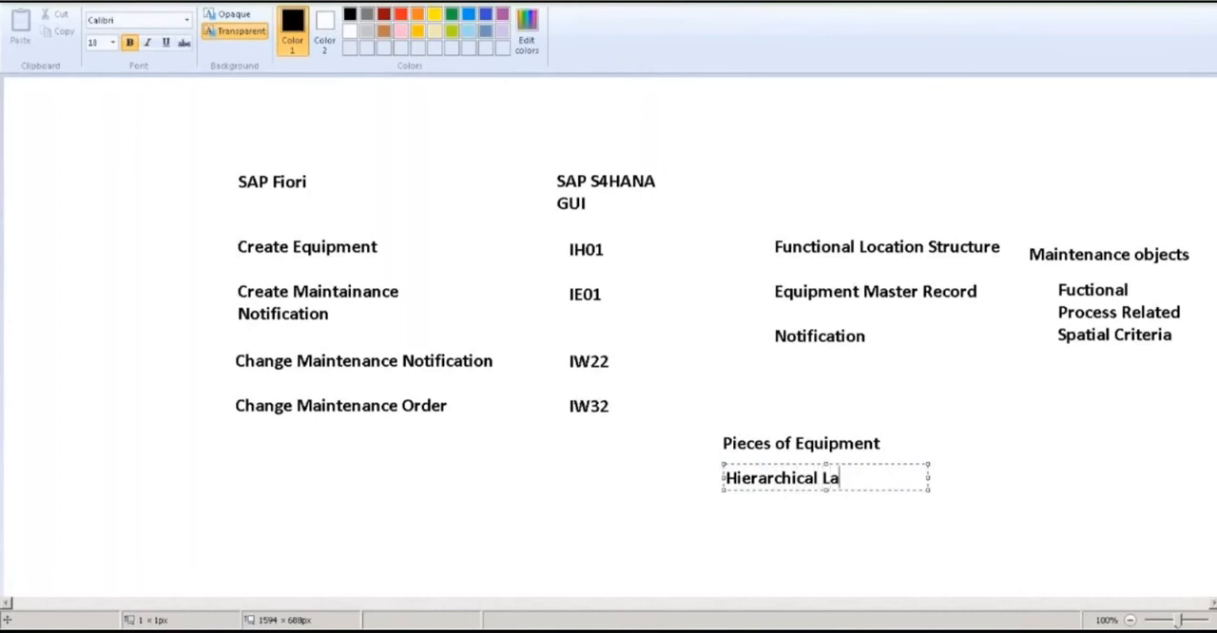
pyautogui.write('bels')
pyautogui.click(1050, 463)
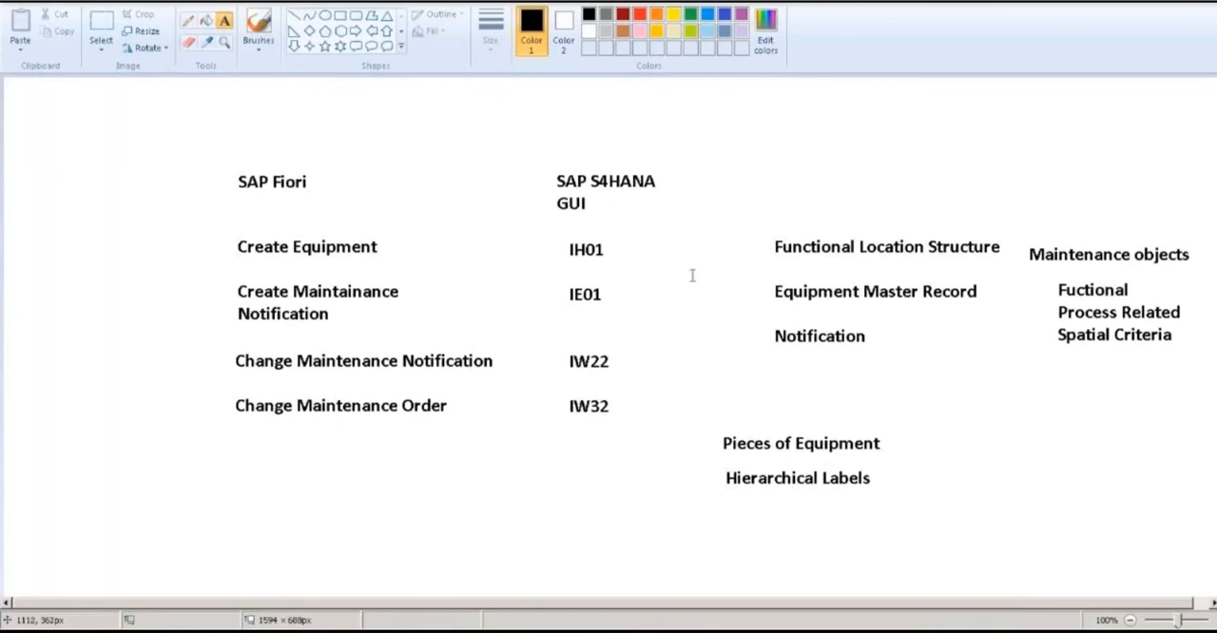
# Draw a short slanted pencil stroke after Equipment Master Record and add the text "Individual Object" below the Spatial Criteria list
pyautogui.click(188, 20)
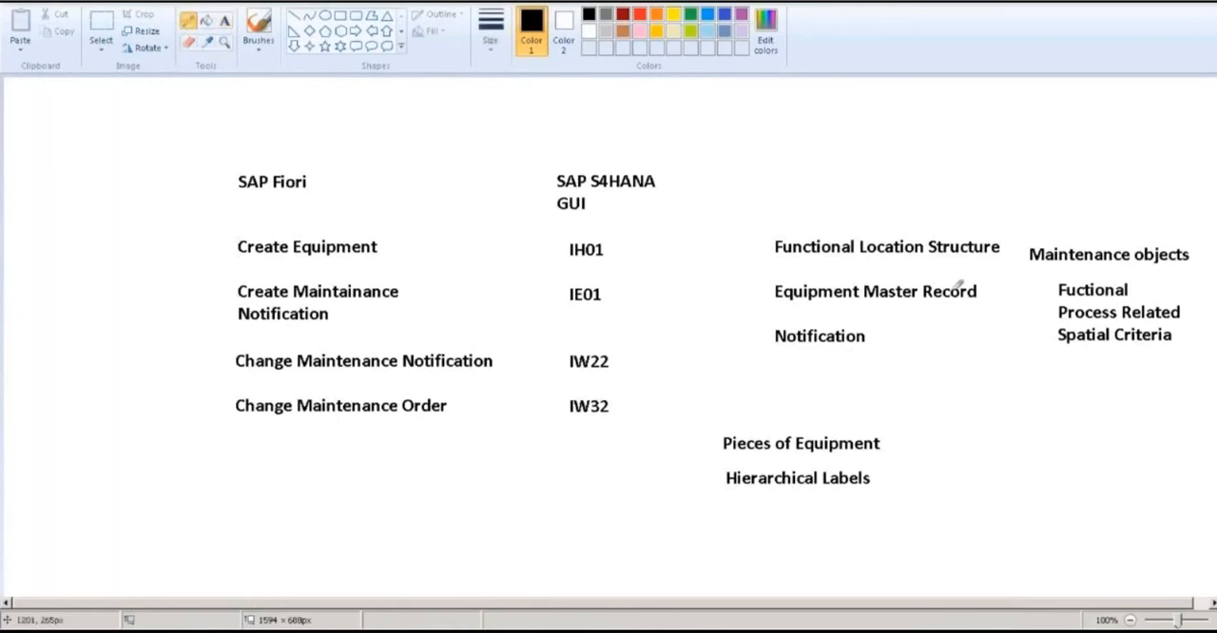
pyautogui.moveTo(989, 292); pyautogui.dragTo(1006, 273)
pyautogui.click(225, 20)
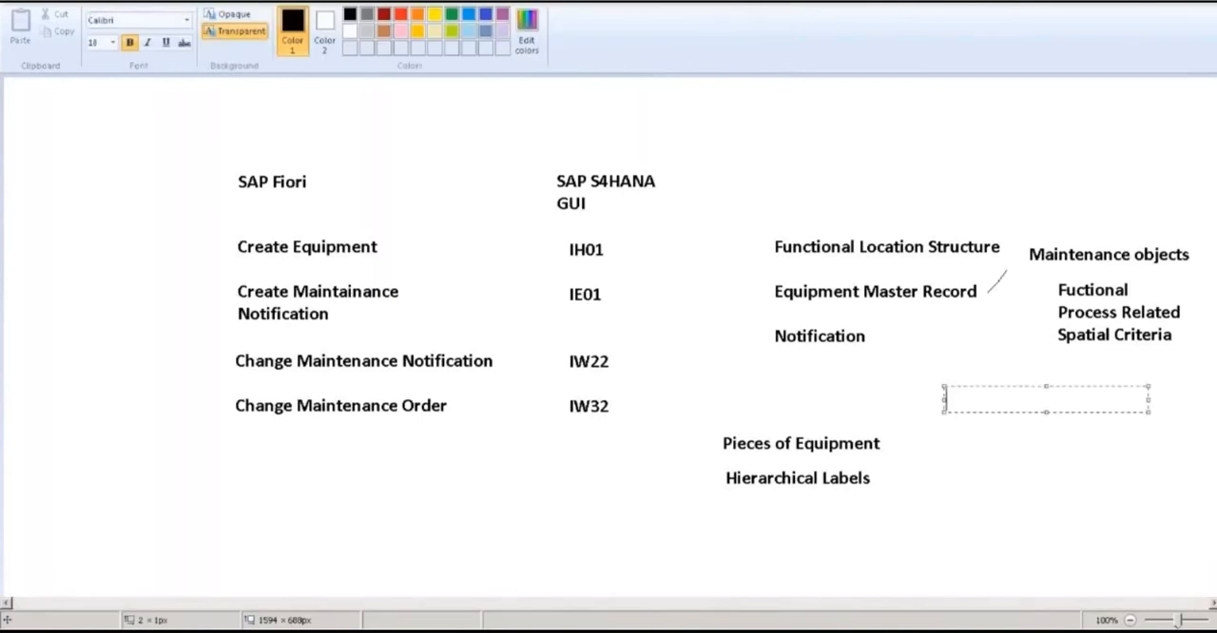
pyautogui.write('Individual Object')
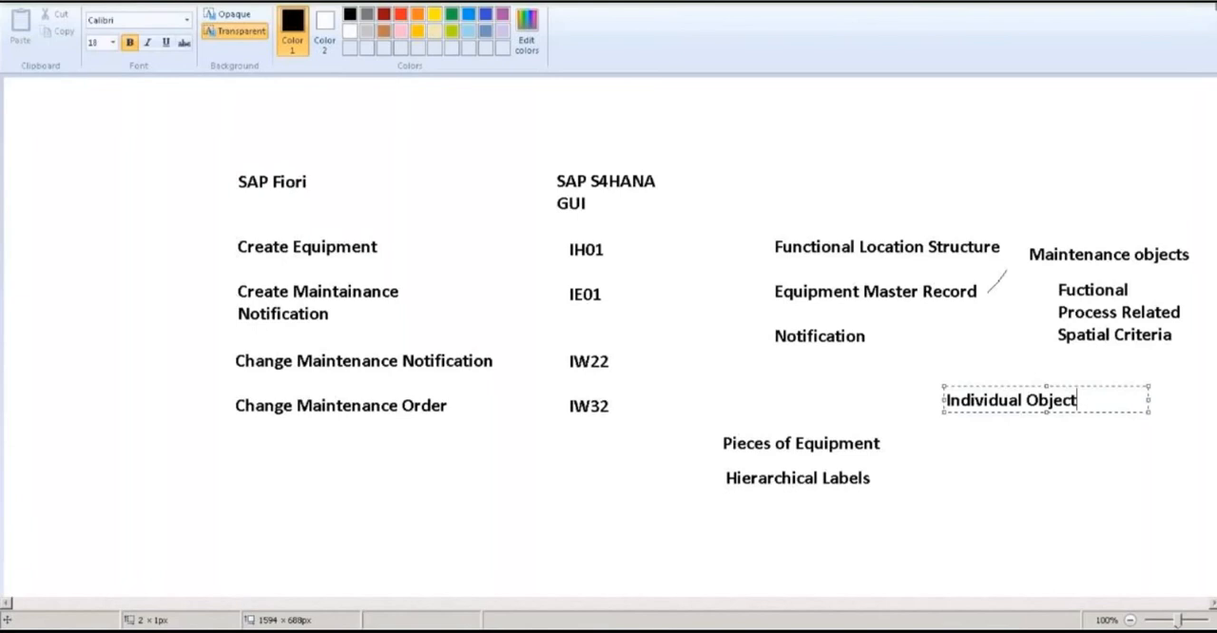
pyautogui.click(1000, 8)
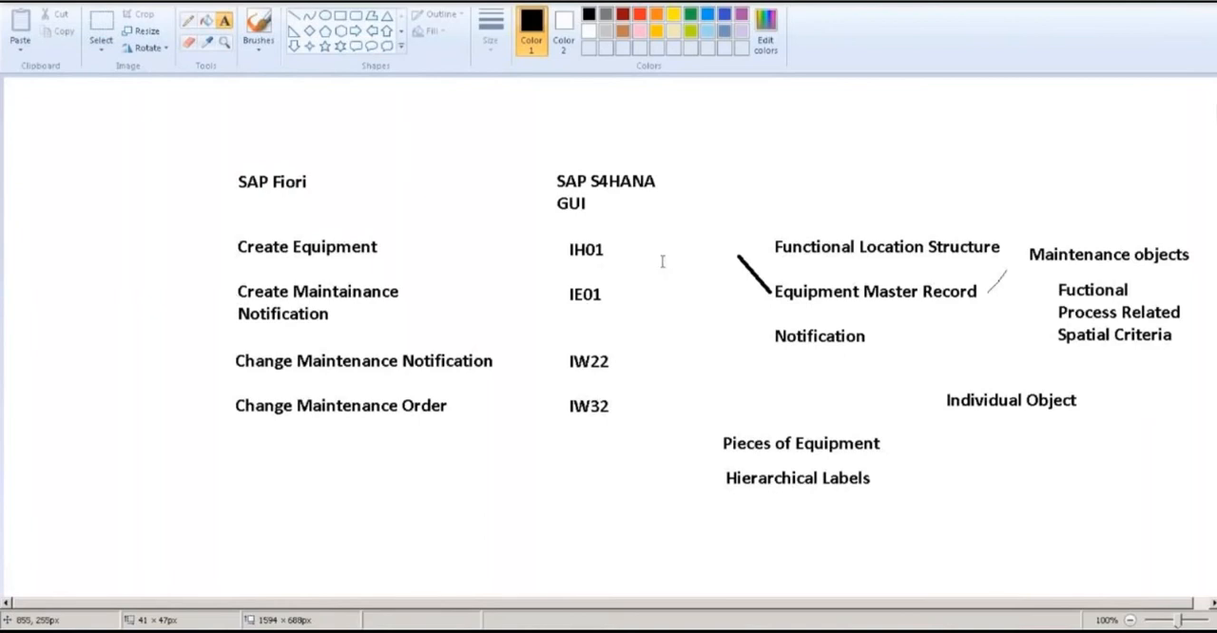
# Add a text box between IH01 and the thick black line with the lines "MM" and "SD" in capitals
pyautogui.moveTo(666, 242); pyautogui.dragTo(870, 266)
pyautogui.write('mm')
pyautogui.press('BackSpace')
pyautogui.press('BackSpace')
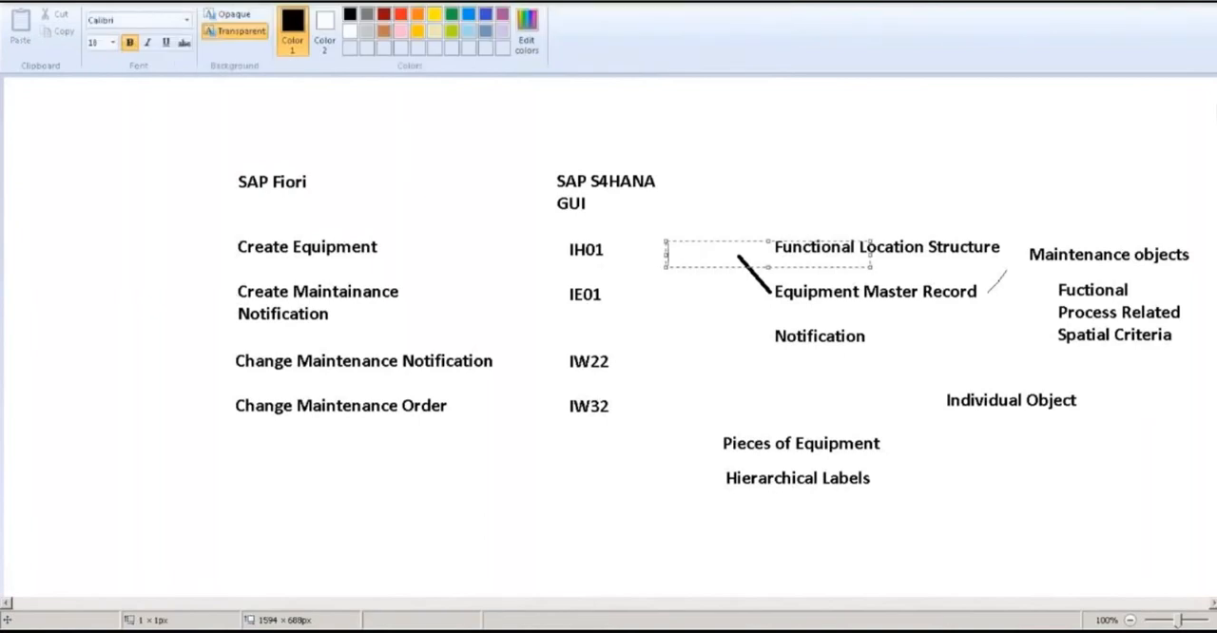
pyautogui.write('MM')
pyautogui.press('Return')
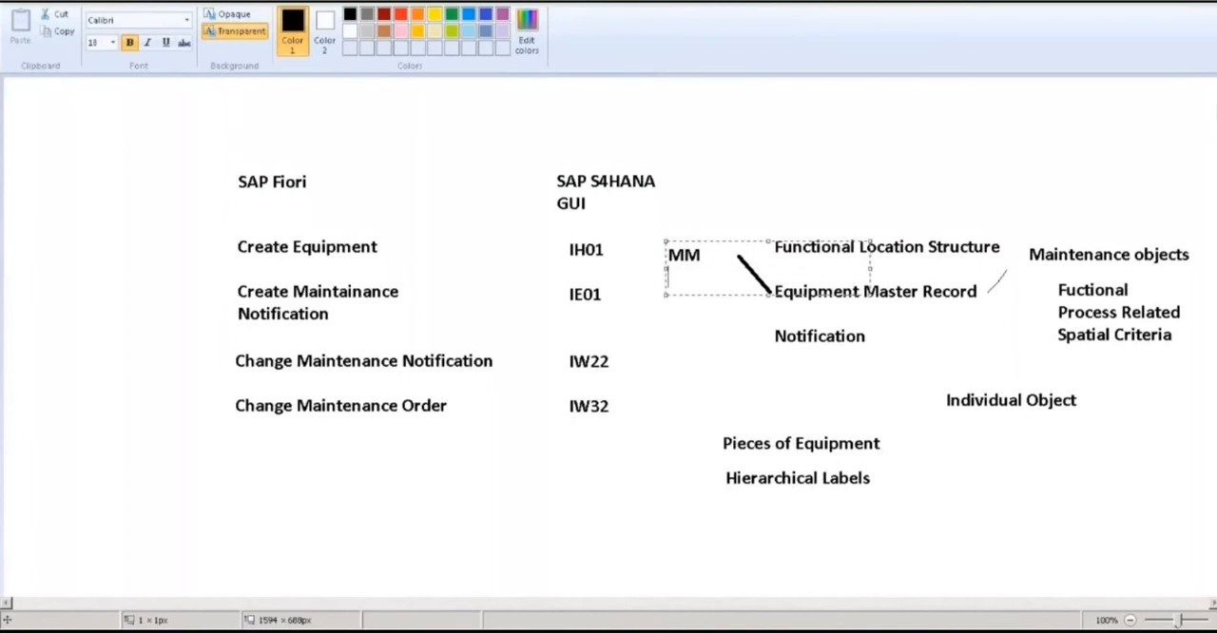
pyautogui.write('SD')
# Add the lines "PP" and "CO" below SD and close the text box
pyautogui.press('Return')
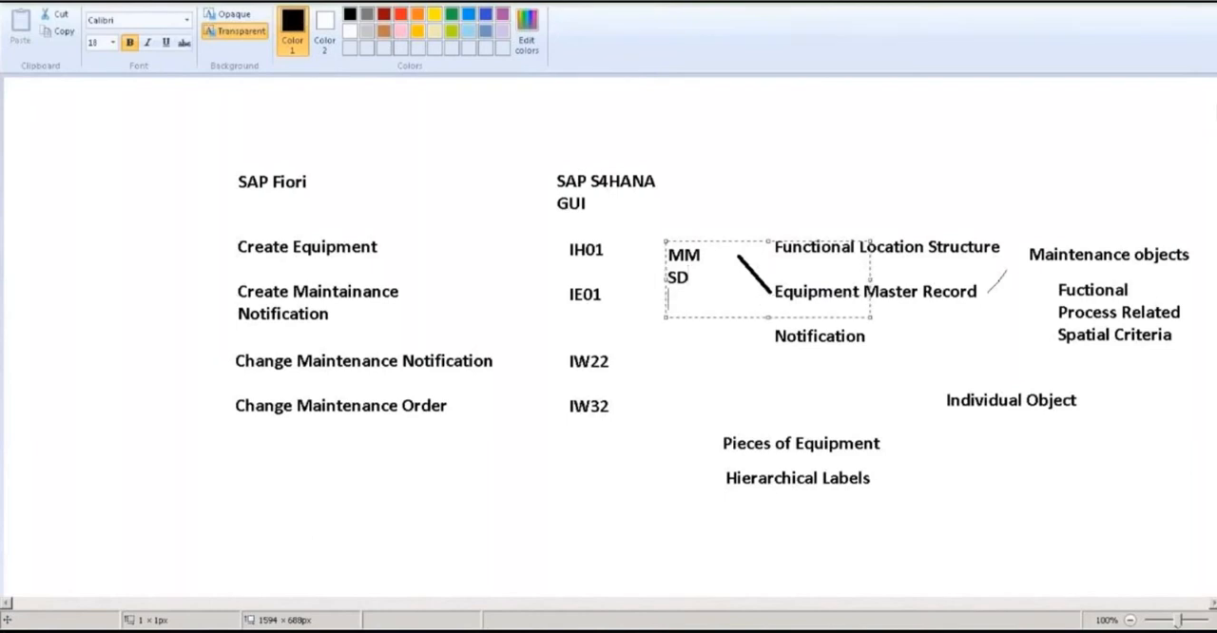
pyautogui.write('PP')
pyautogui.press('Return')
pyautogui.write('CO')
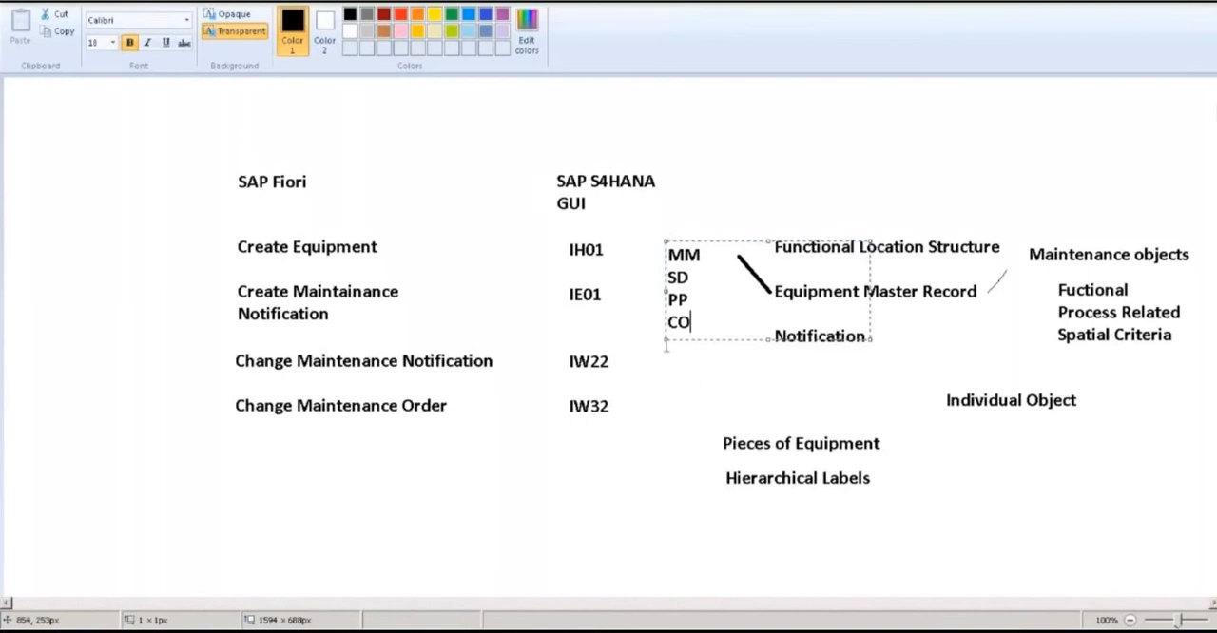
pyautogui.click(690, 376)
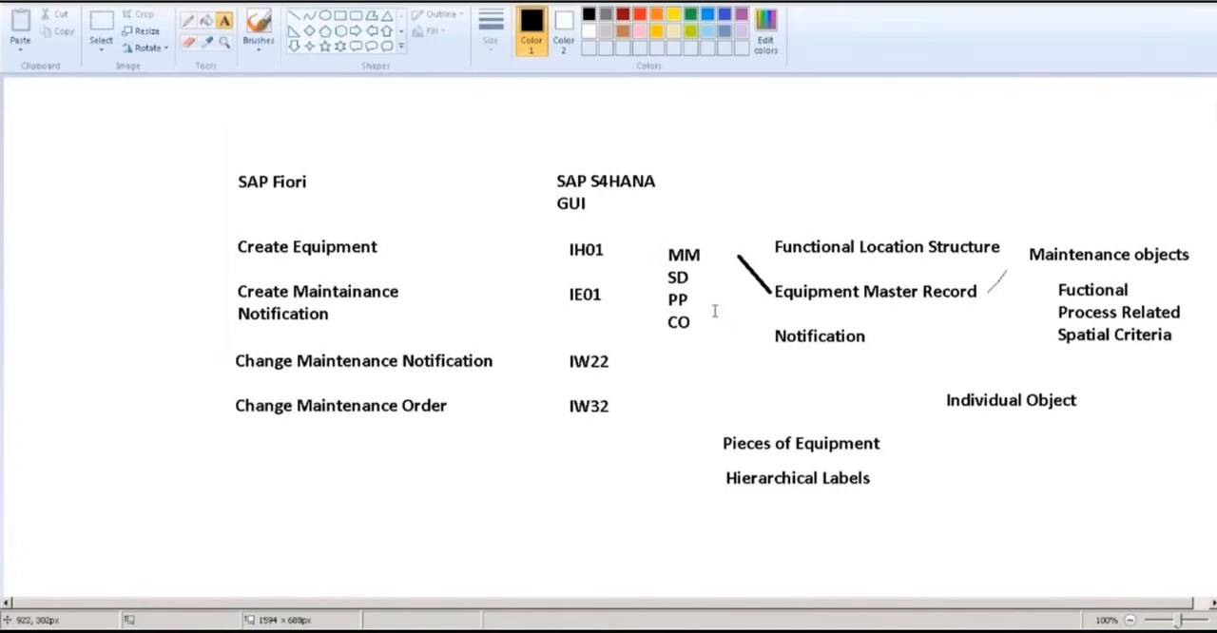
# Outline the word Notification with a rectangle and draw a short slanted pencil stroke just above and right of it
pyautogui.click(342, 18)
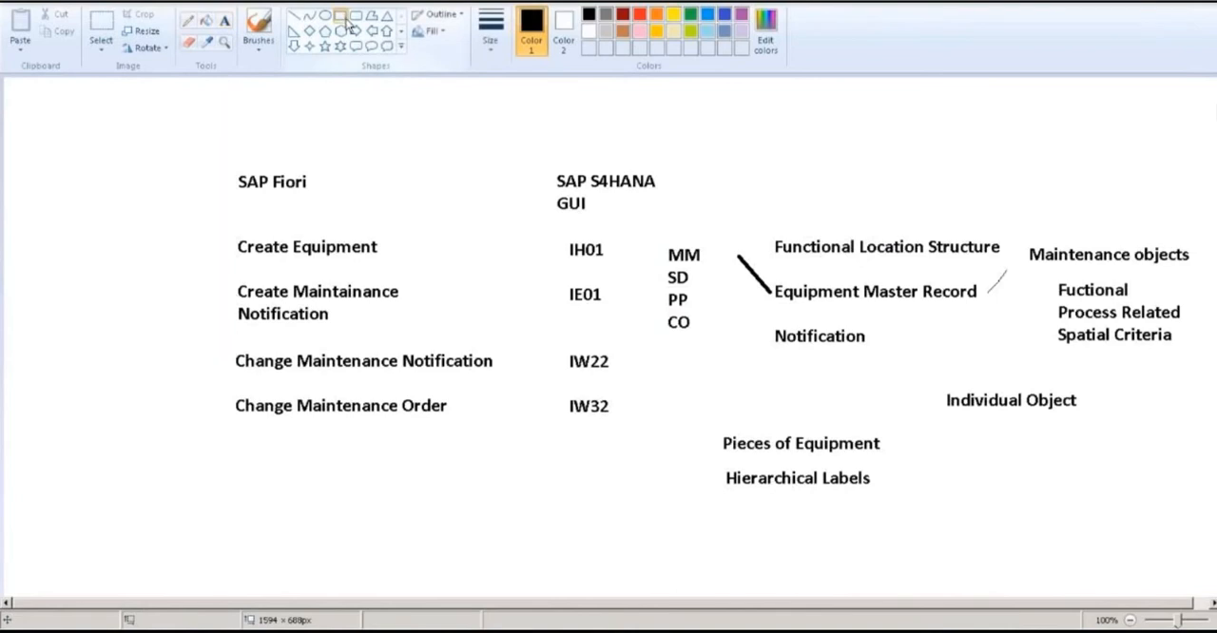
pyautogui.moveTo(766, 322); pyautogui.dragTo(893, 351)
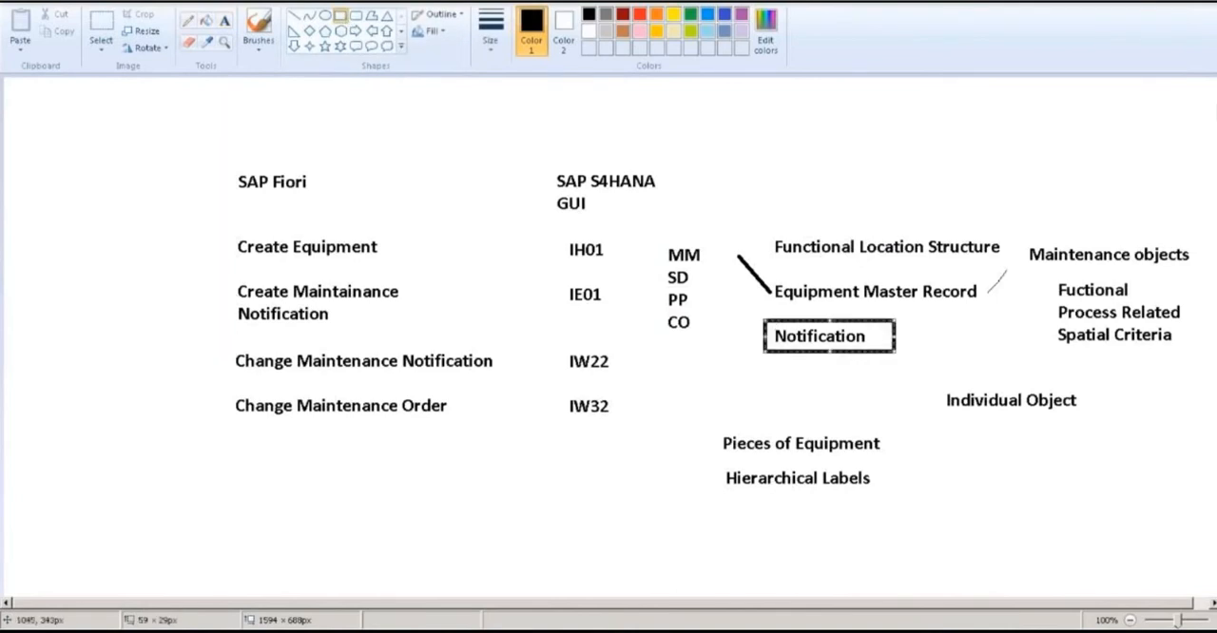
pyautogui.click(964, 368)
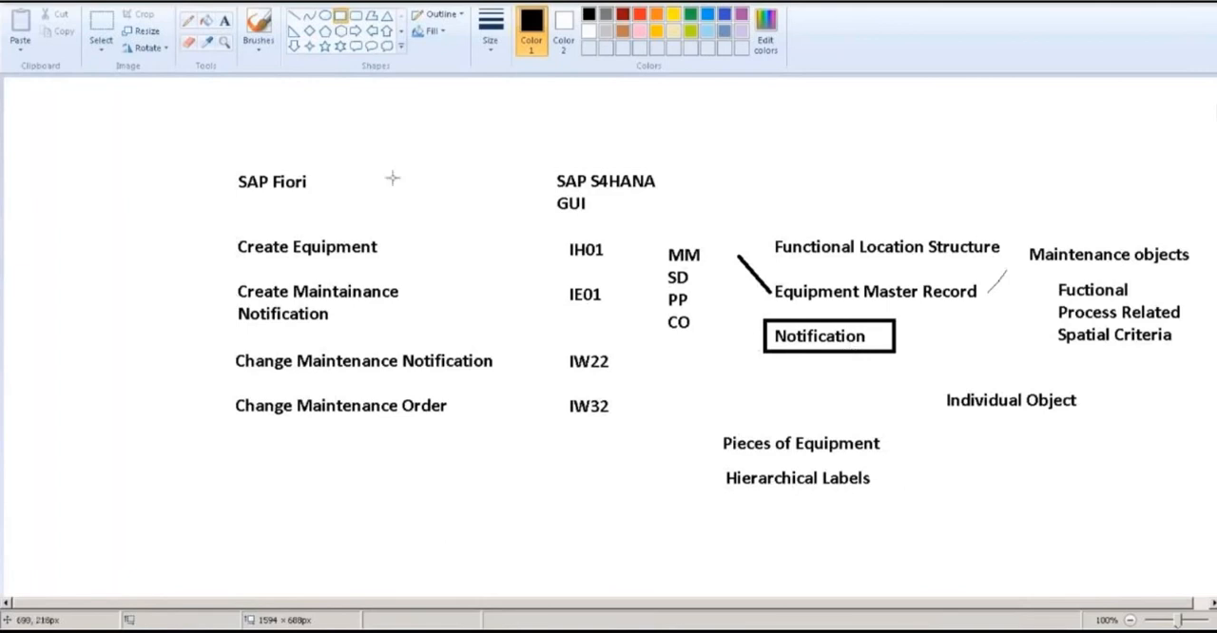
pyautogui.click(186, 24)
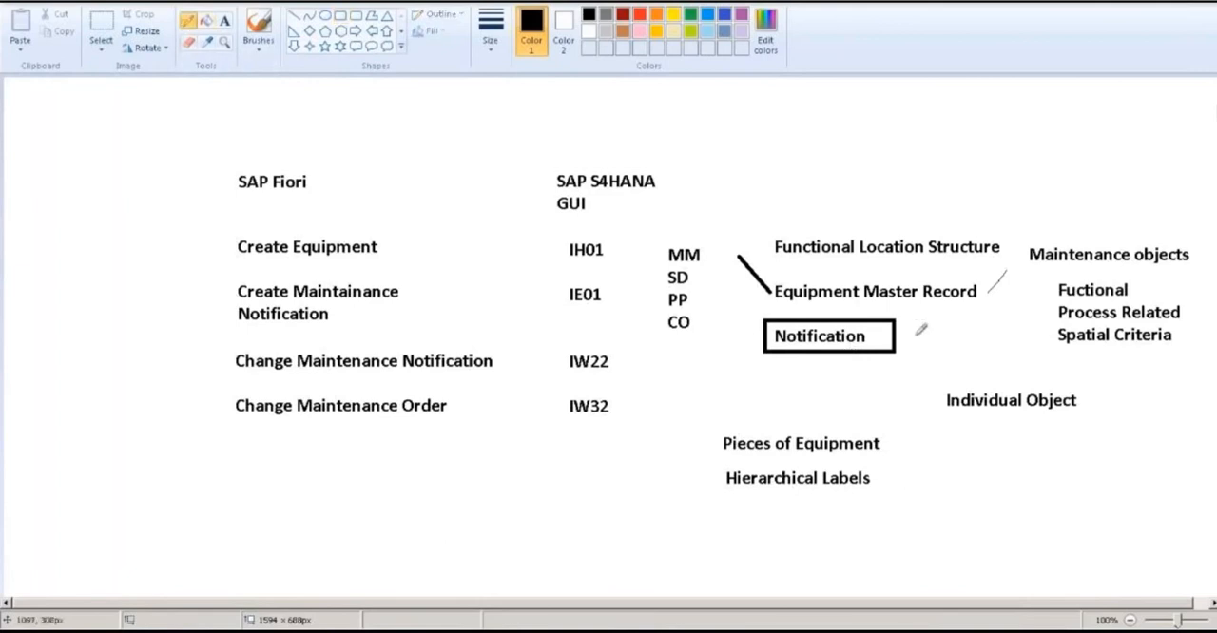
pyautogui.moveTo(925, 310); pyautogui.dragTo(917, 323)
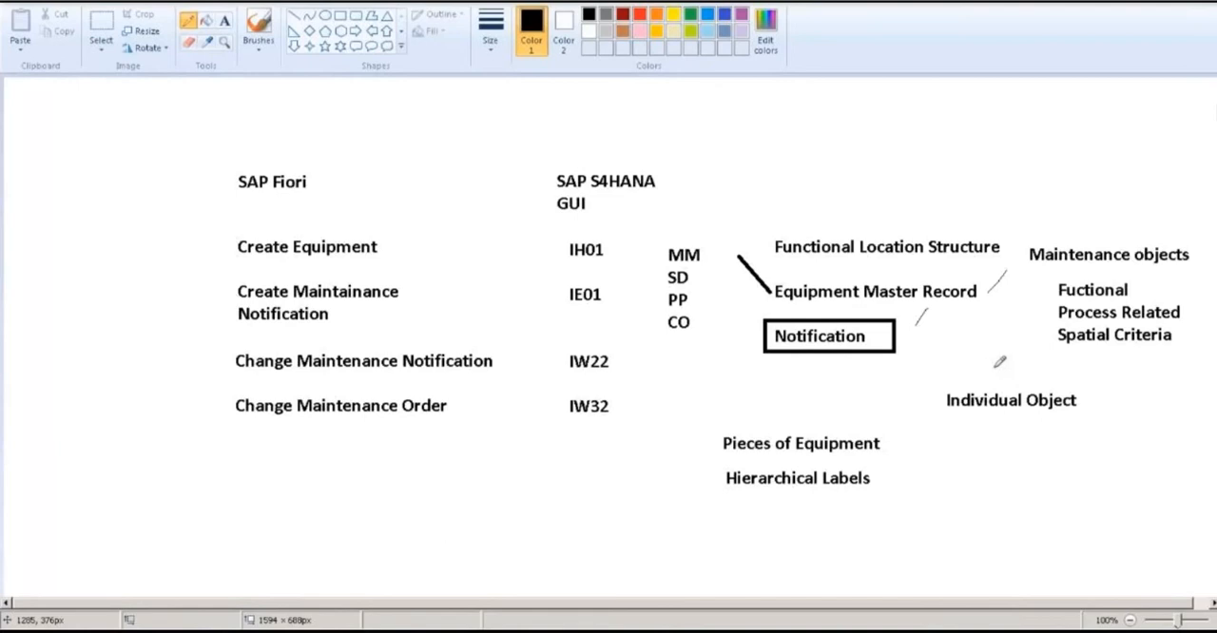
# Add the text "Maintenance request" to the right of Hierarchical Labels and close its text box
pyautogui.click(224, 21)
pyautogui.click(943, 466)
pyautogui.write('Maintenance request')
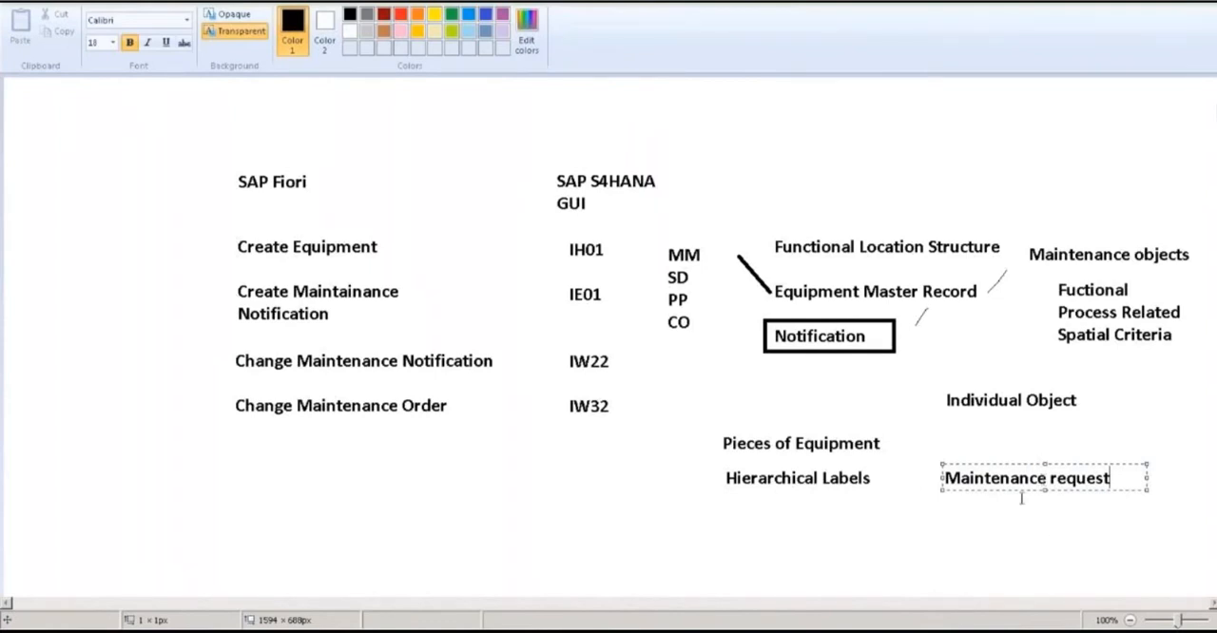
pyautogui.click(880, 515)
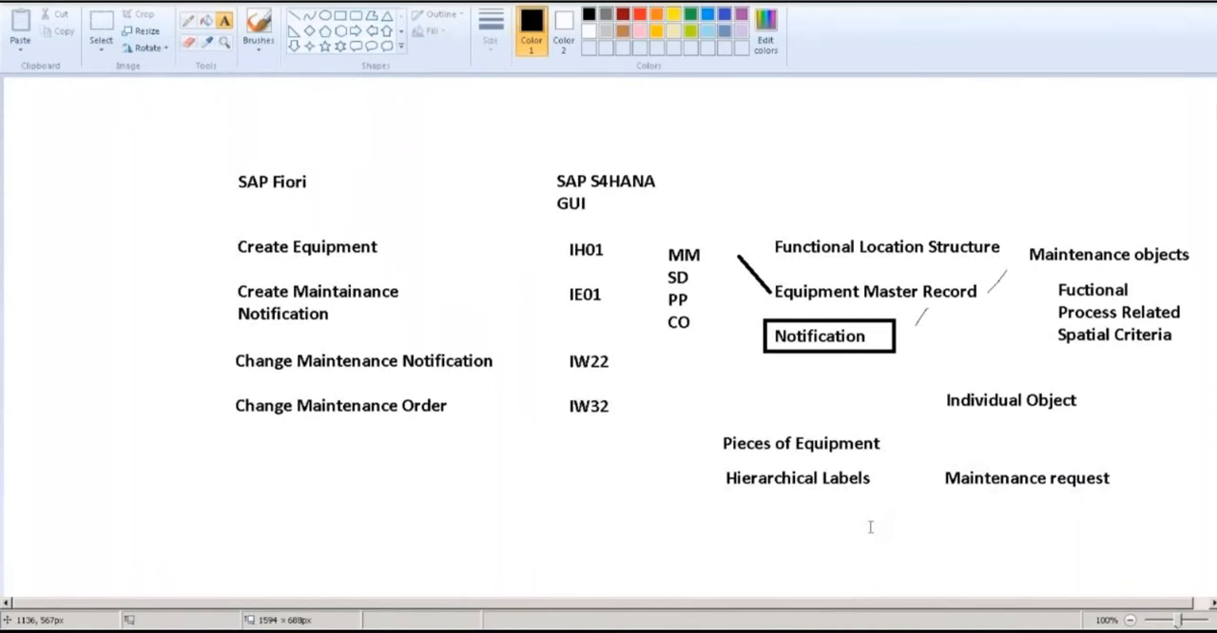
# Add the text "Maintenance Order" in the free area below IW32, to the left of Hierarchical Labels
pyautogui.click(447, 463)
pyautogui.write('Mai')
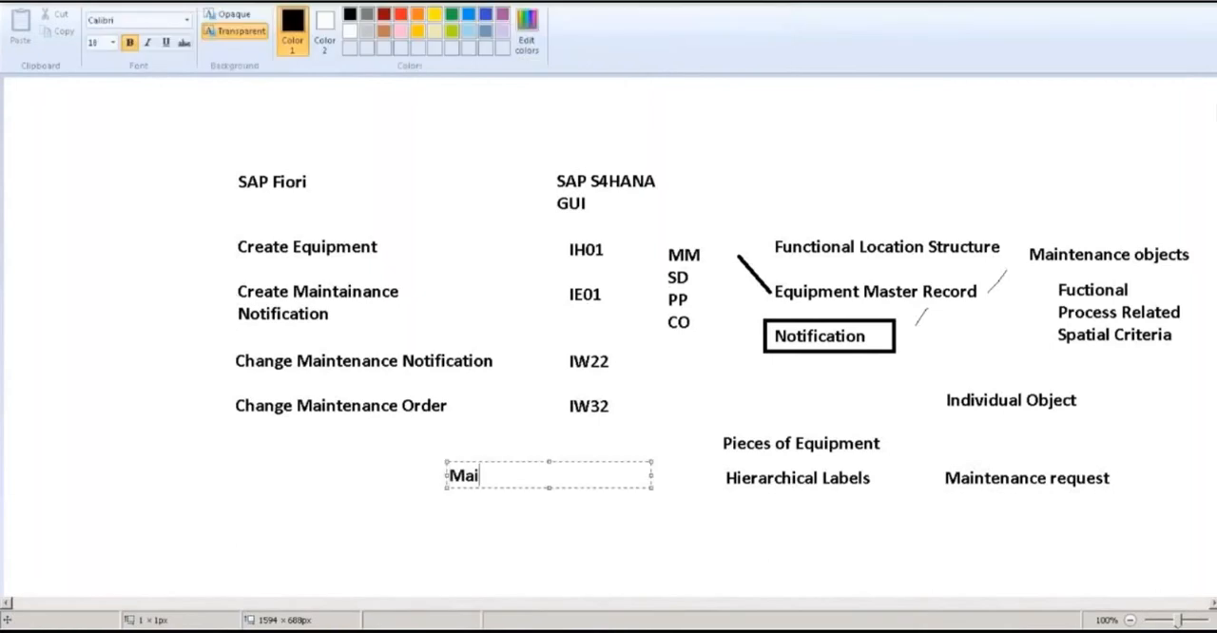
pyautogui.write('nta')
pyautogui.write('enance Order')
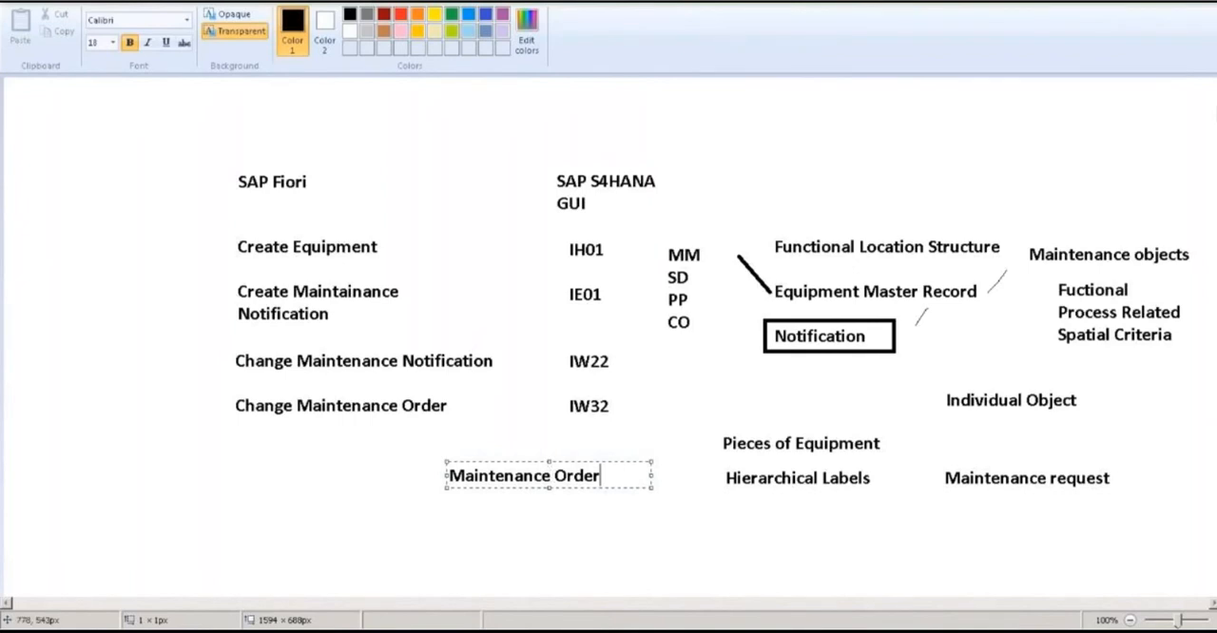
# Close the Maintenance Order text box and draw a short curved pencil stroke rising just after the word Order
pyautogui.click(575, 496)
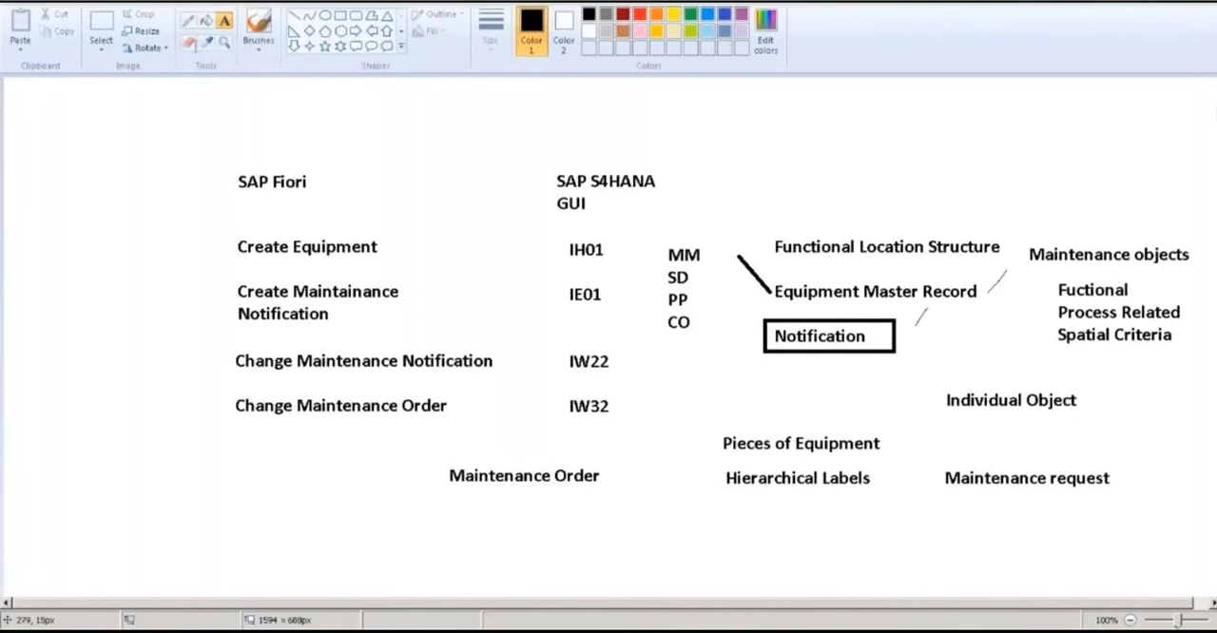
pyautogui.click(189, 23)
pyautogui.moveTo(631, 477); pyautogui.dragTo(675, 456)
# Add the text "Plan the Maintenance Order" below Maintenance Order and widen its text box so it fits on one line
pyautogui.click(225, 21)
pyautogui.click(449, 498)
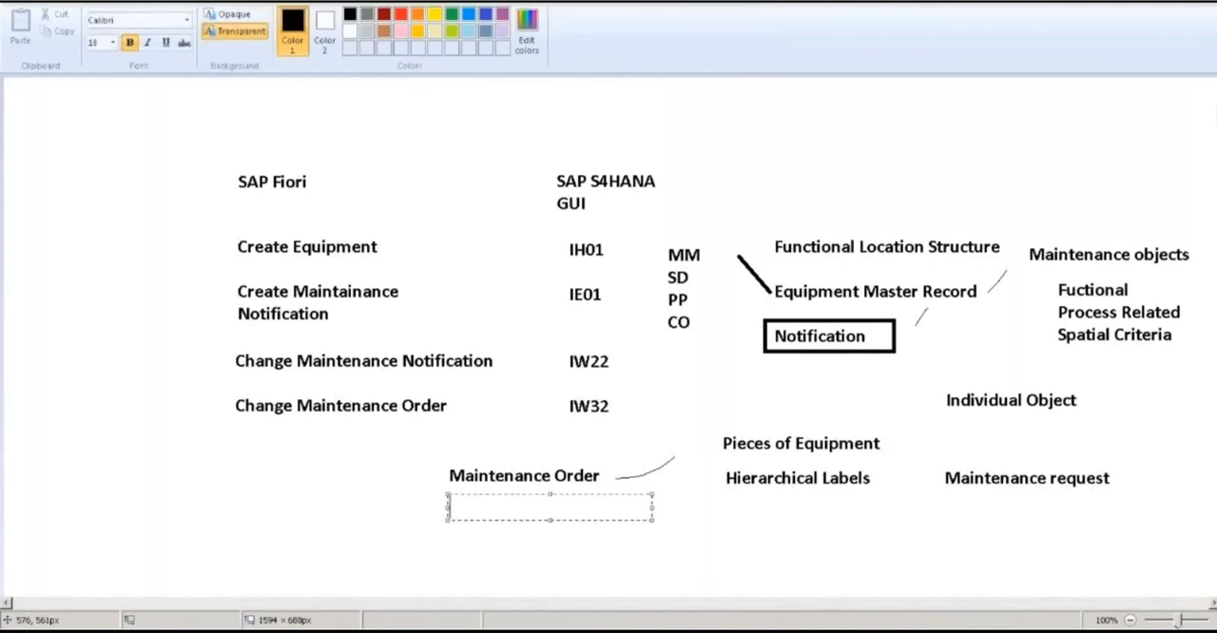
pyautogui.write('Plan the Main')
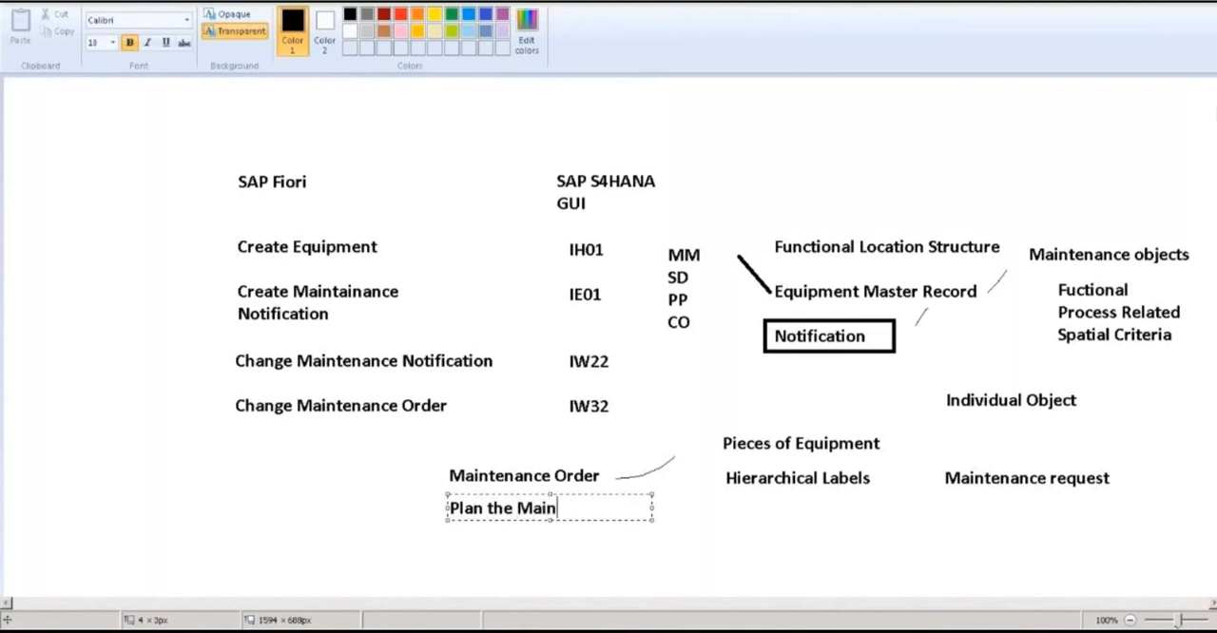
pyautogui.write('tenance Order')
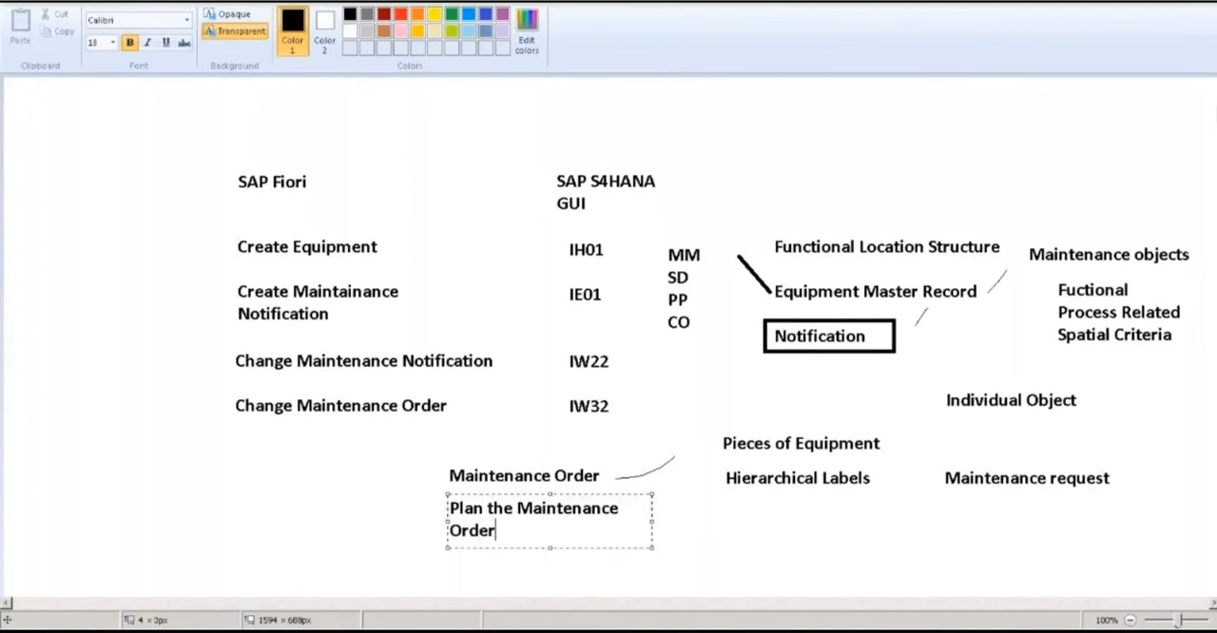
pyautogui.moveTo(651, 522); pyautogui.dragTo(741, 529)
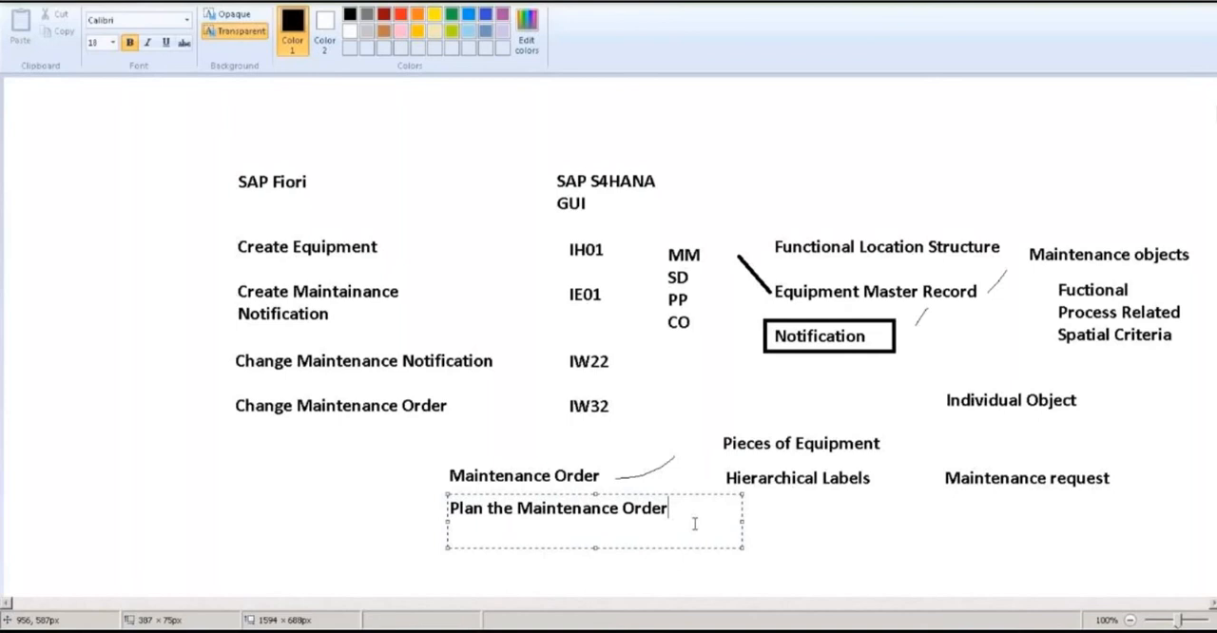
# Leave a blank line, add "Release the Maintenance Order" below it and close the text box
pyautogui.press('Return')
pyautogui.press('Return')
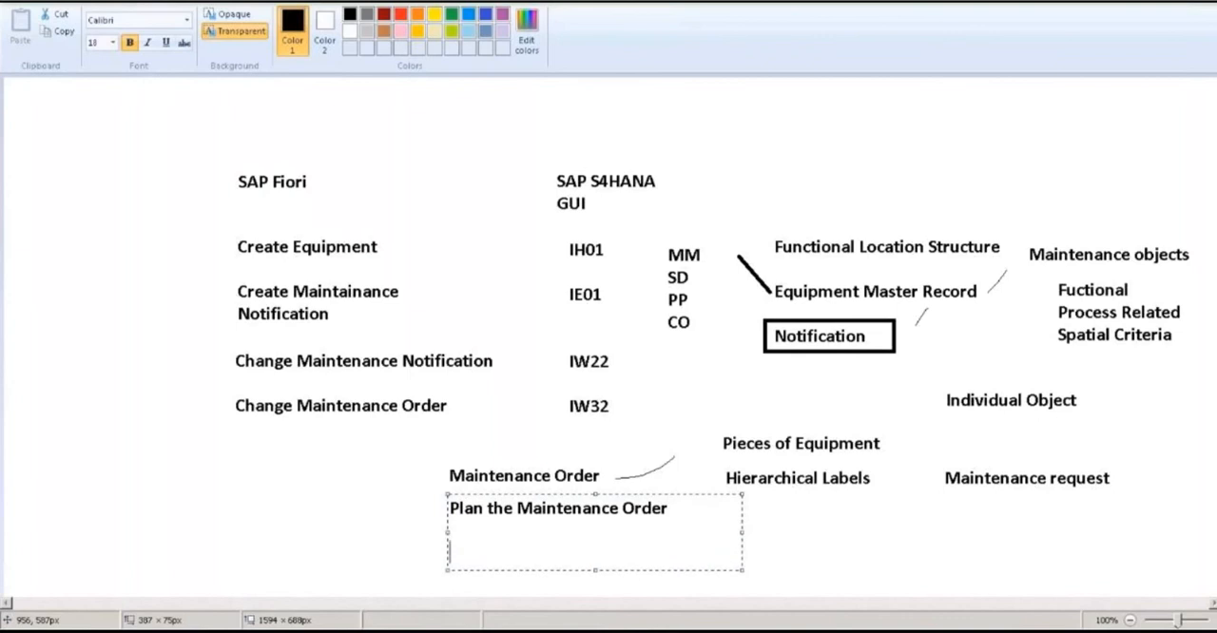
pyautogui.write('Release t')
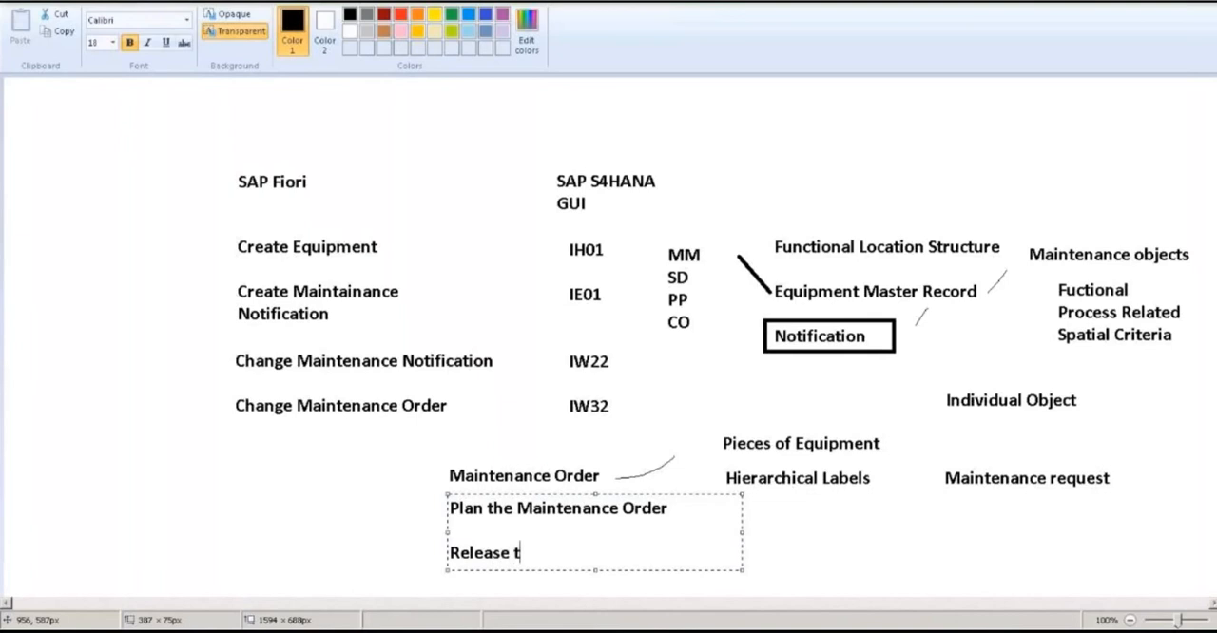
pyautogui.write('he Mainten')
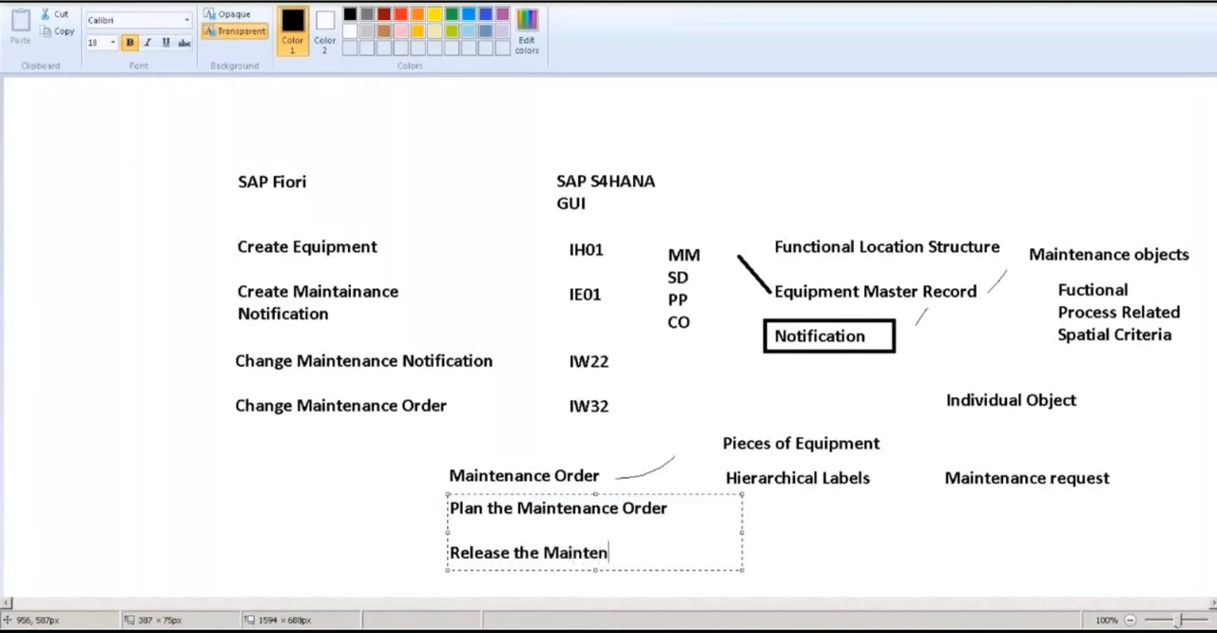
pyautogui.write('ance Order')
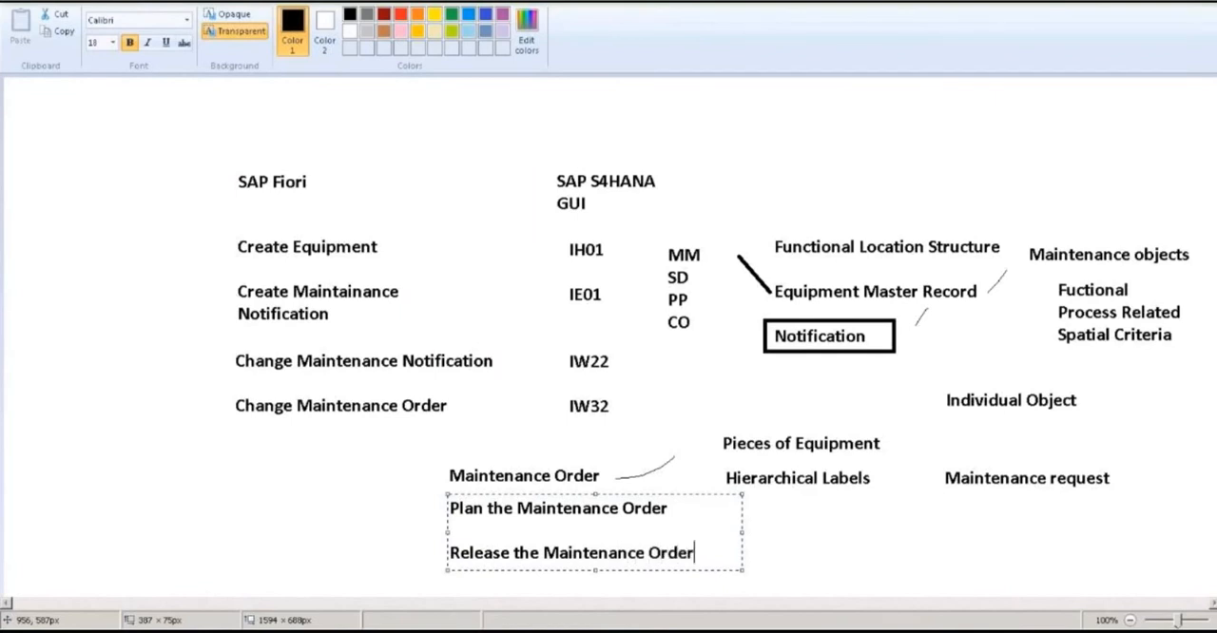
pyautogui.click(894, 534)
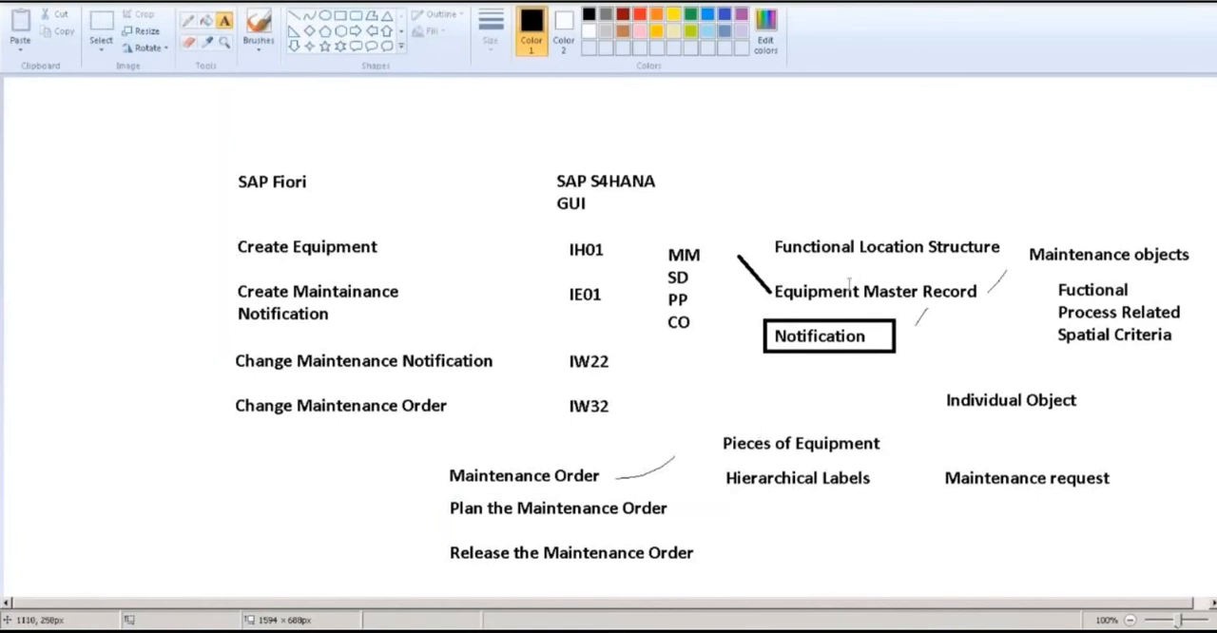
# Outline the text Functional Location Structure with a rectangle
pyautogui.click(341, 16)
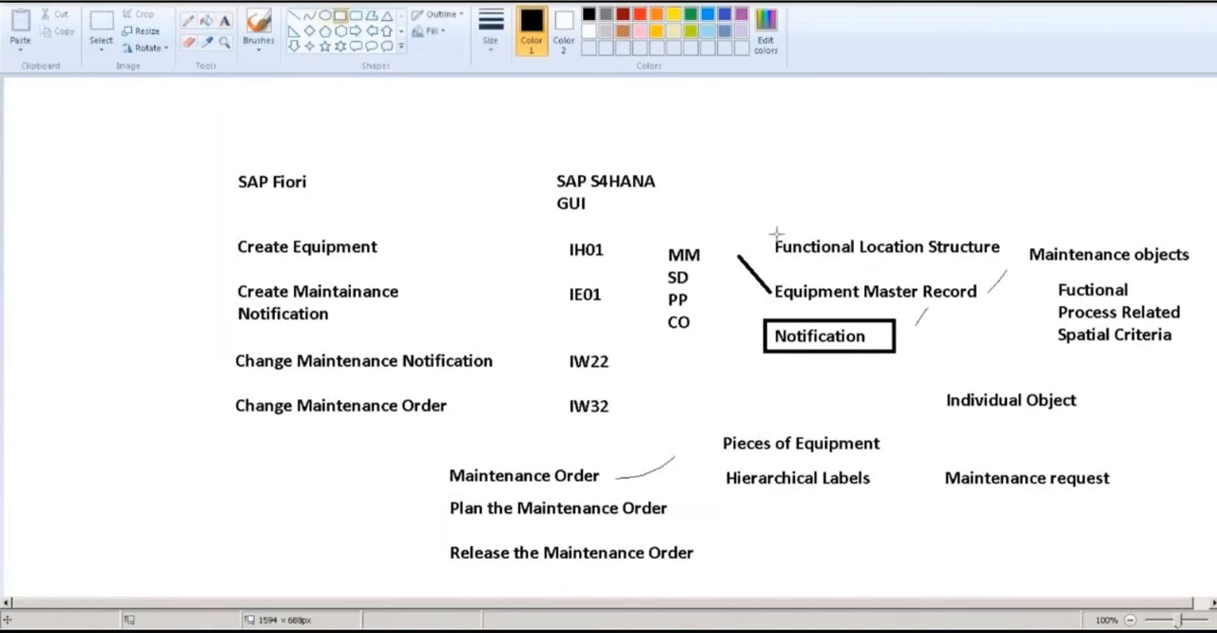
pyautogui.moveTo(760, 230); pyautogui.dragTo(1010, 265)
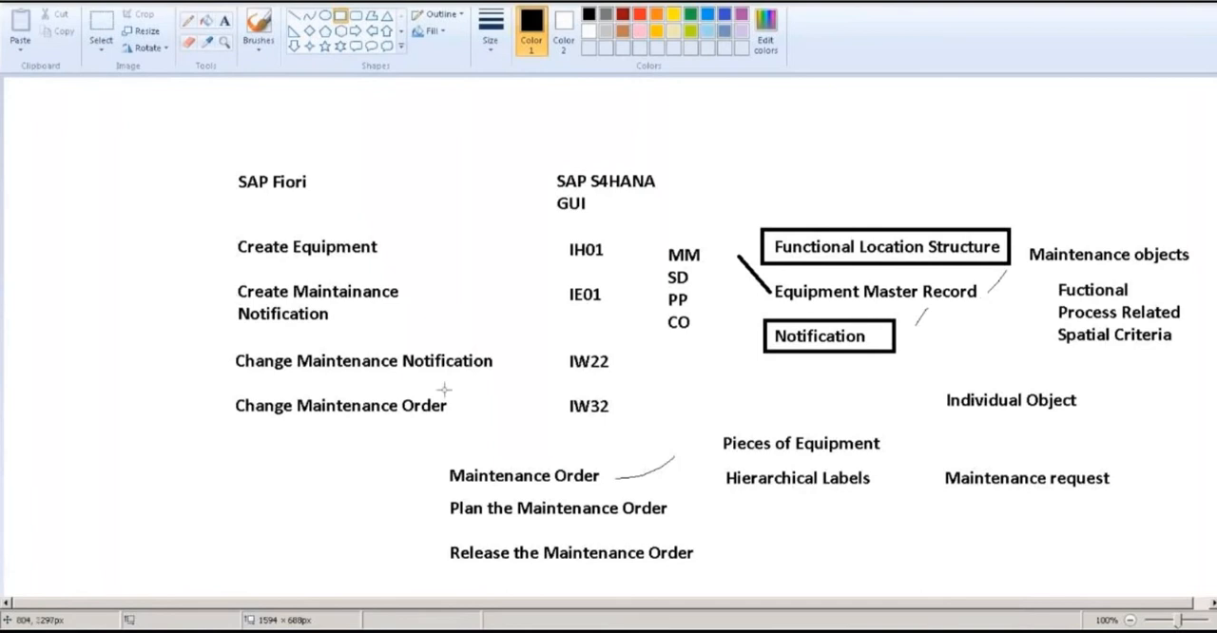
# Switch to SAP Logon, open the S4IDES connection and log on with the user name and account password
pyautogui.press('super')
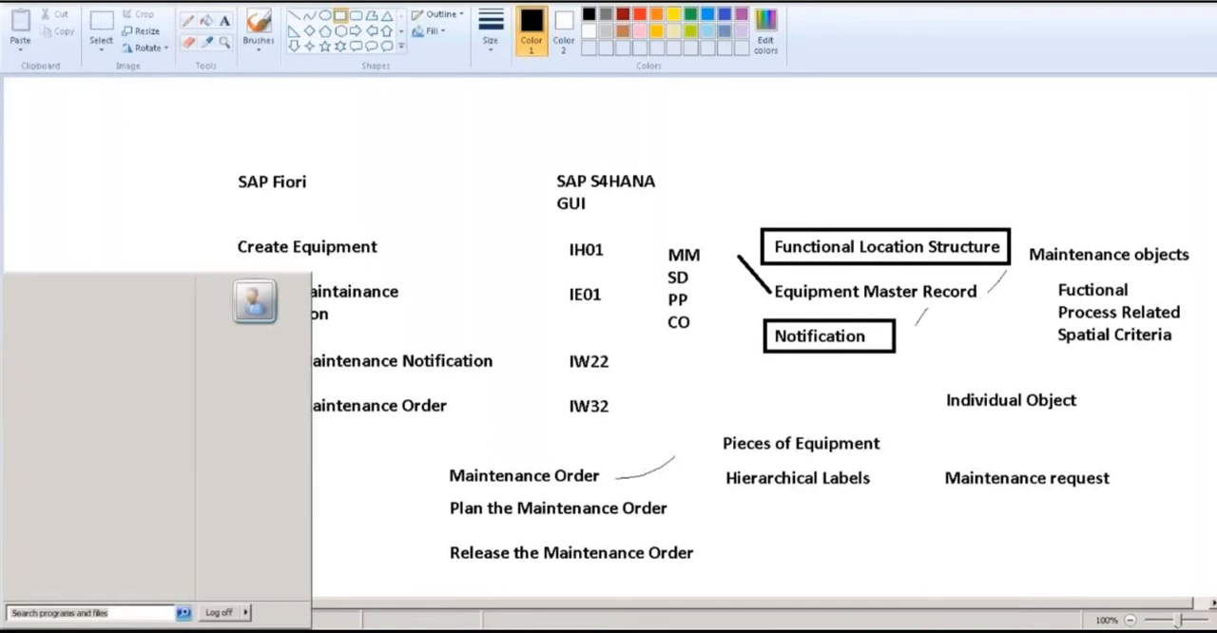
pyautogui.click(48, 326)
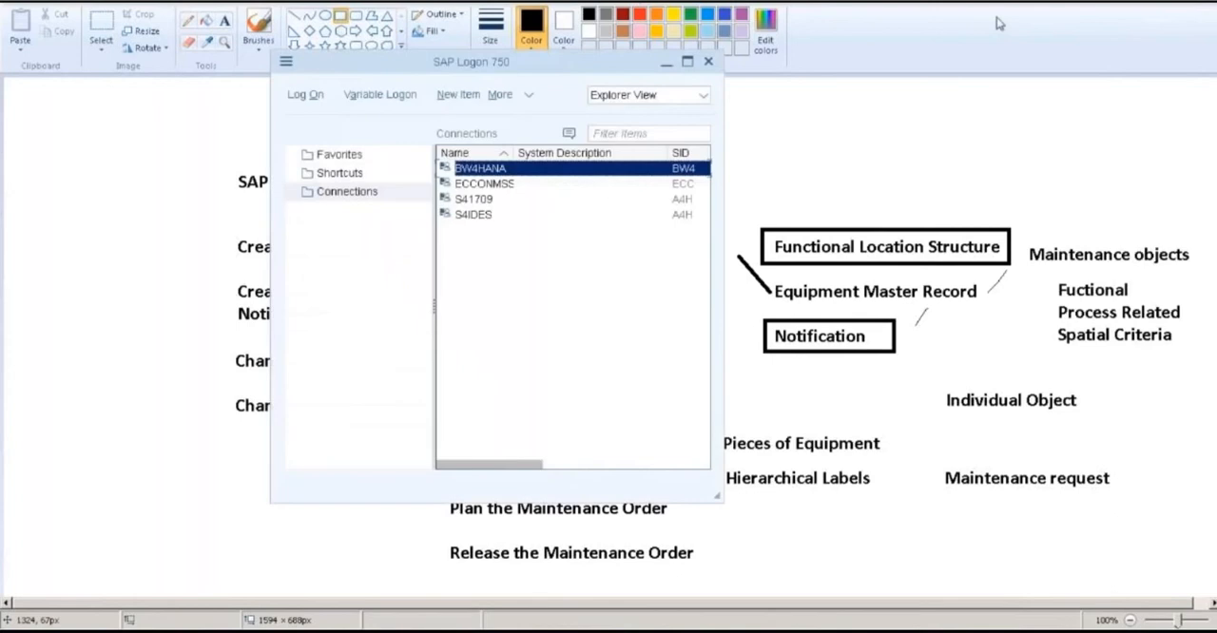
pyautogui.click(476, 217)
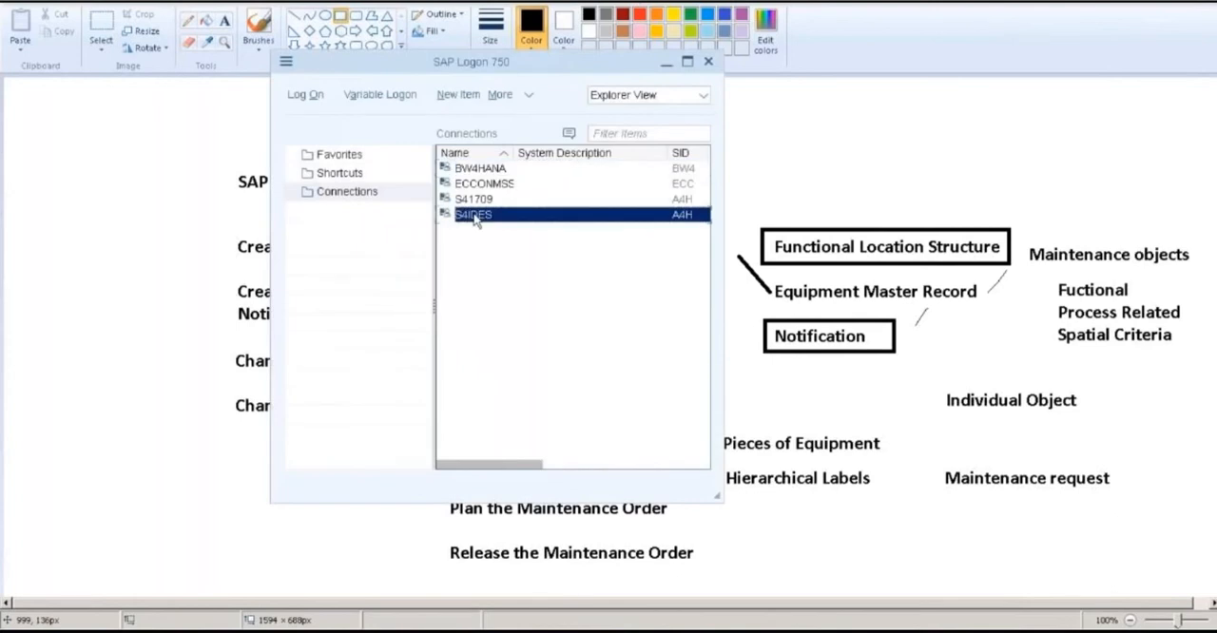
pyautogui.doubleClick(476, 216)
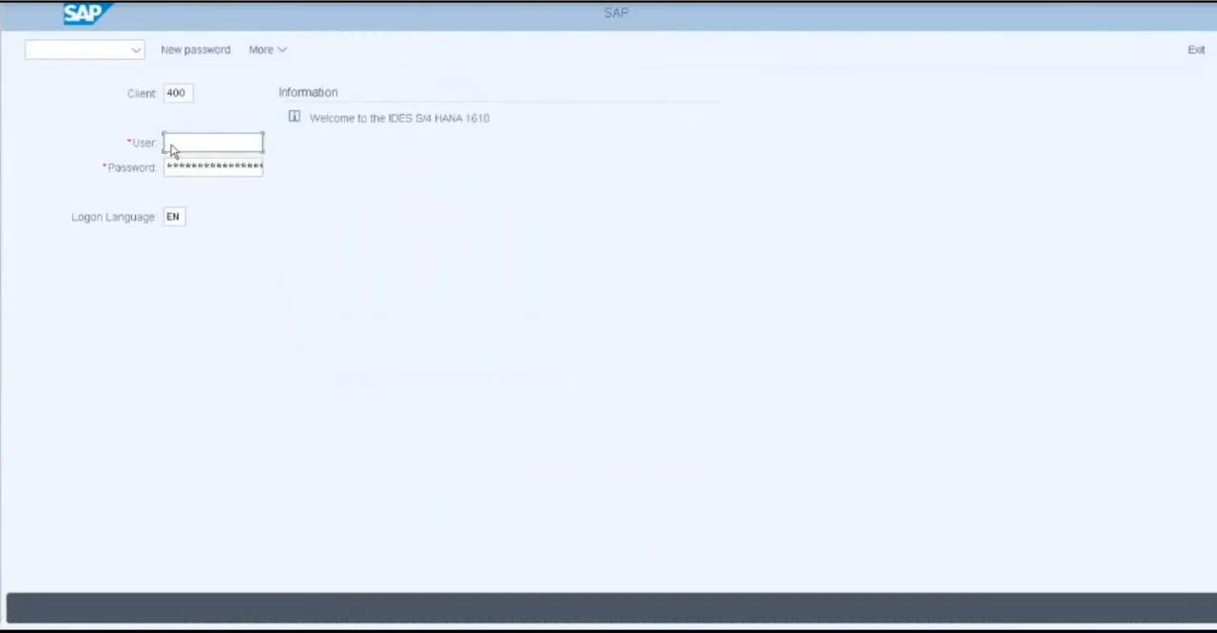
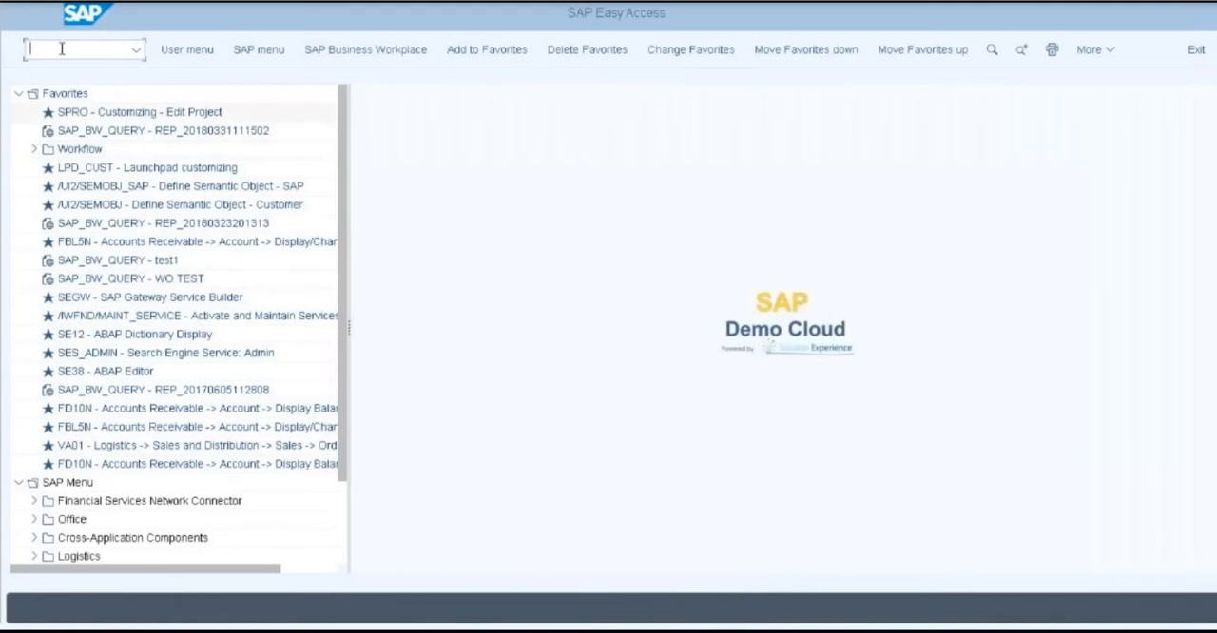
# Start transaction IL04 and choose structure indicator A, Structure A, for the functional location list entry
pyautogui.write('il04')
pyautogui.press('Return')
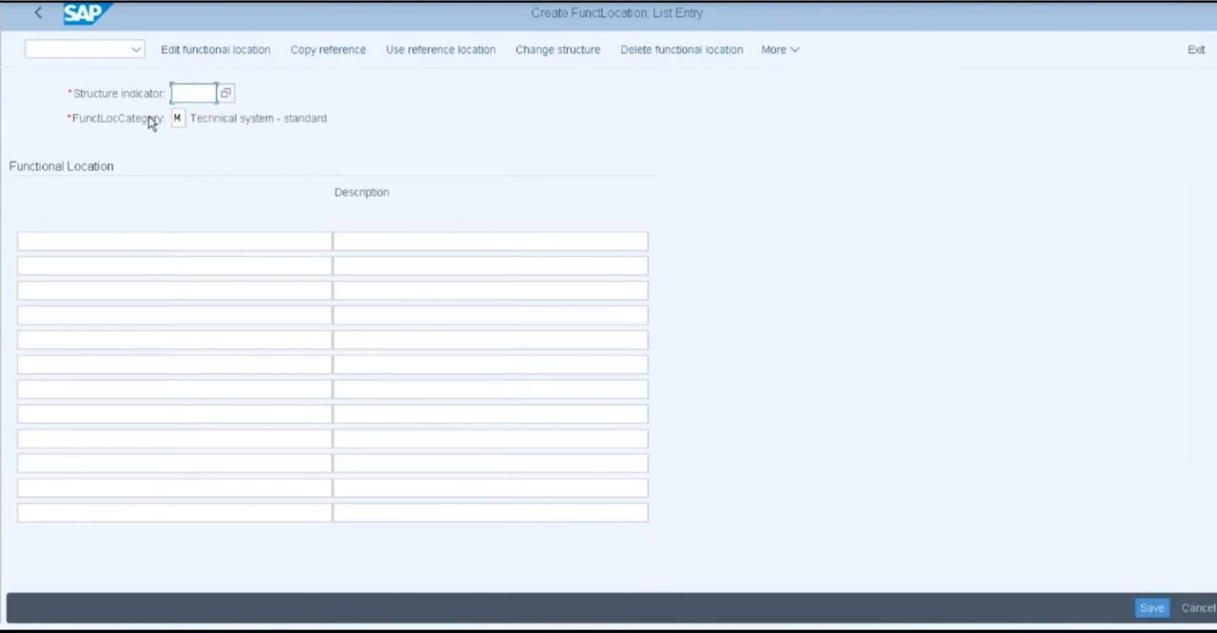
pyautogui.click(226, 96)
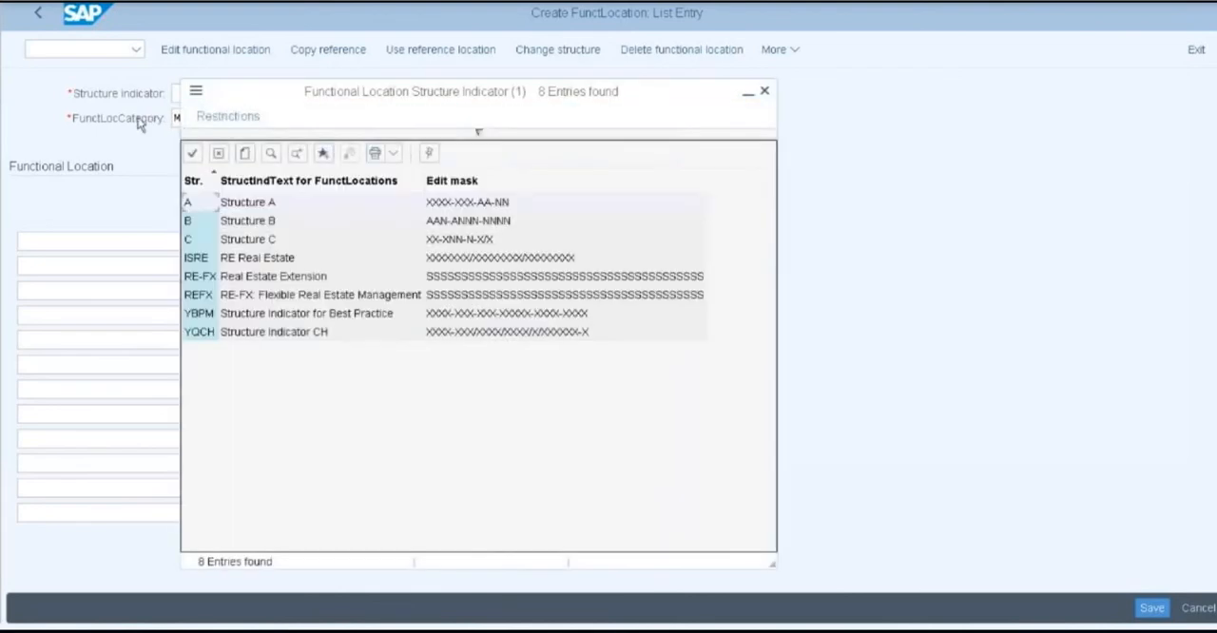
pyautogui.doubleClick(204, 206)
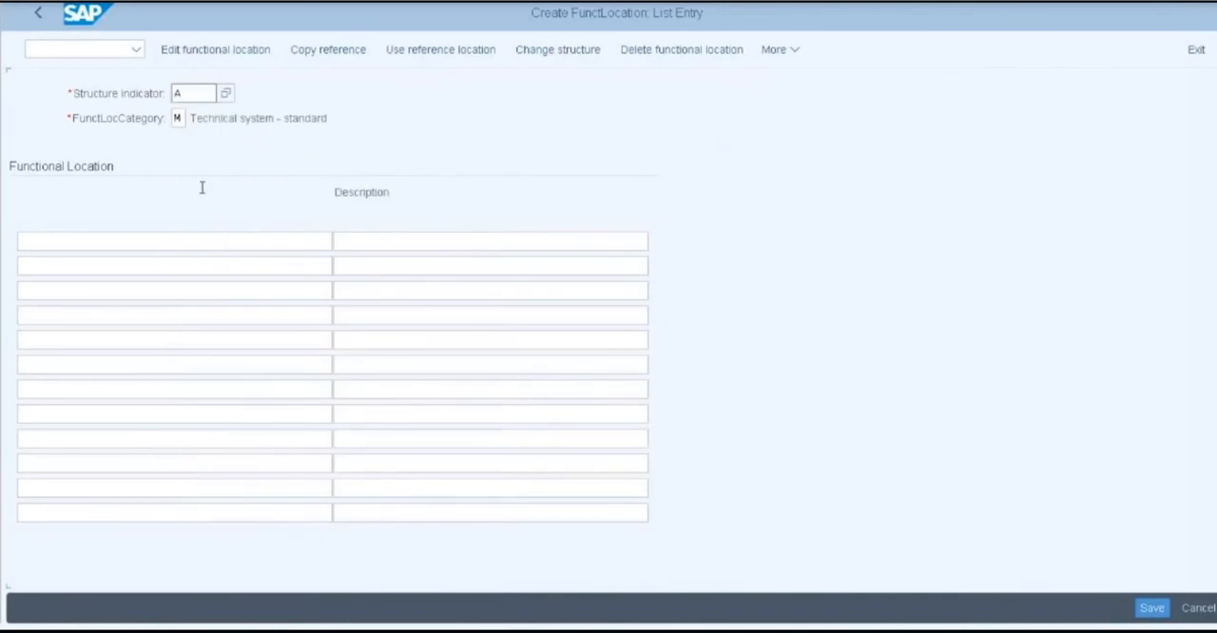
pyautogui.click(178, 118)
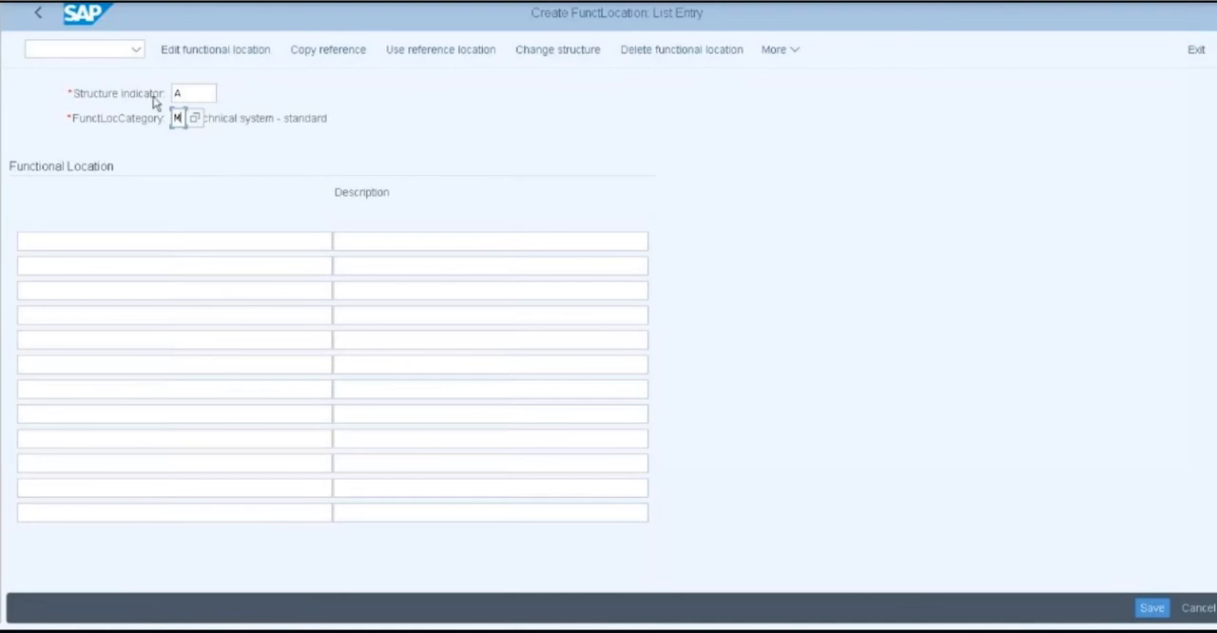
# Copy the structure of functional location 1710 as reference into the new functional location structure 1708
pyautogui.click(317, 55)
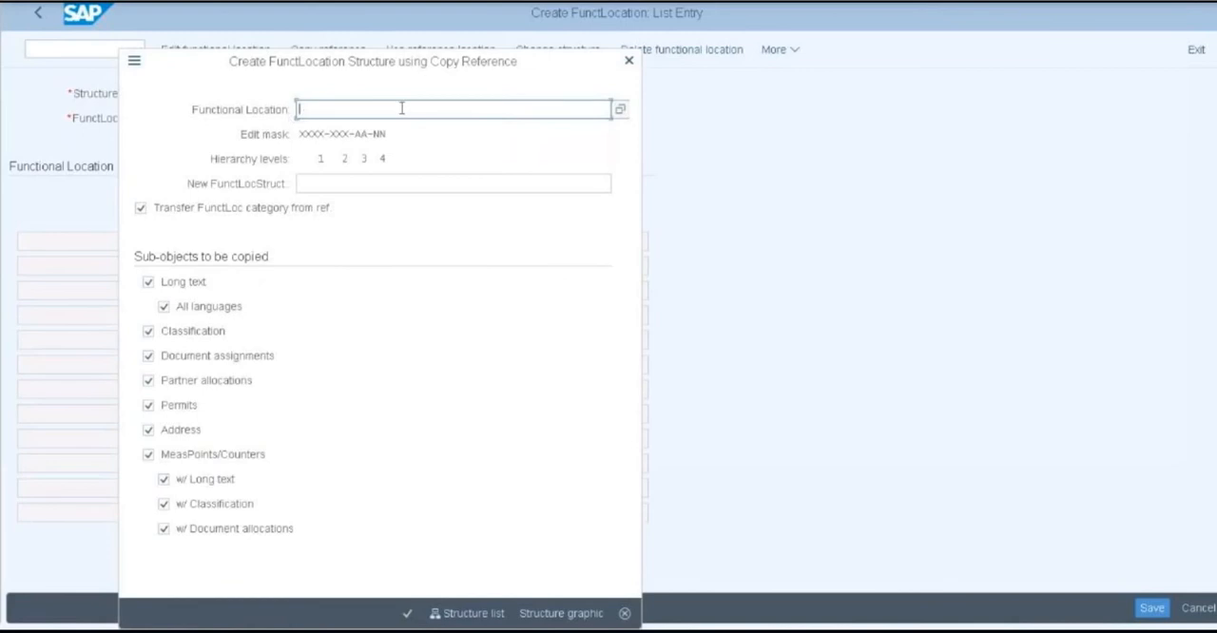
pyautogui.write('1710')
pyautogui.click(416, 186)
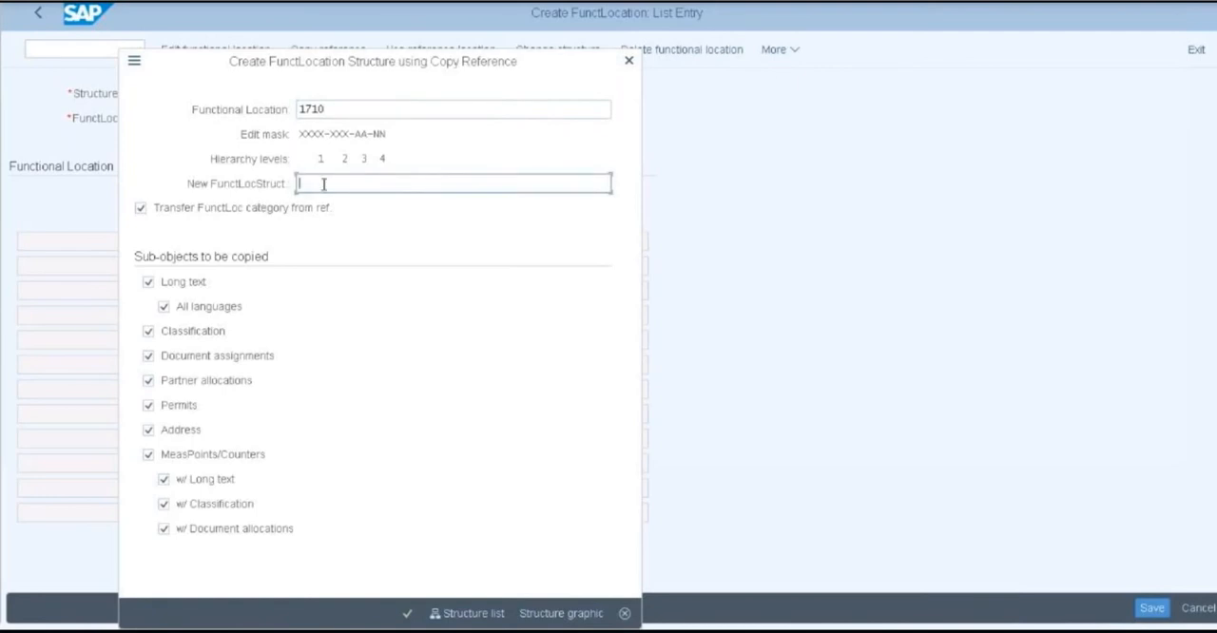
pyautogui.write('1708')
pyautogui.click(408, 616)
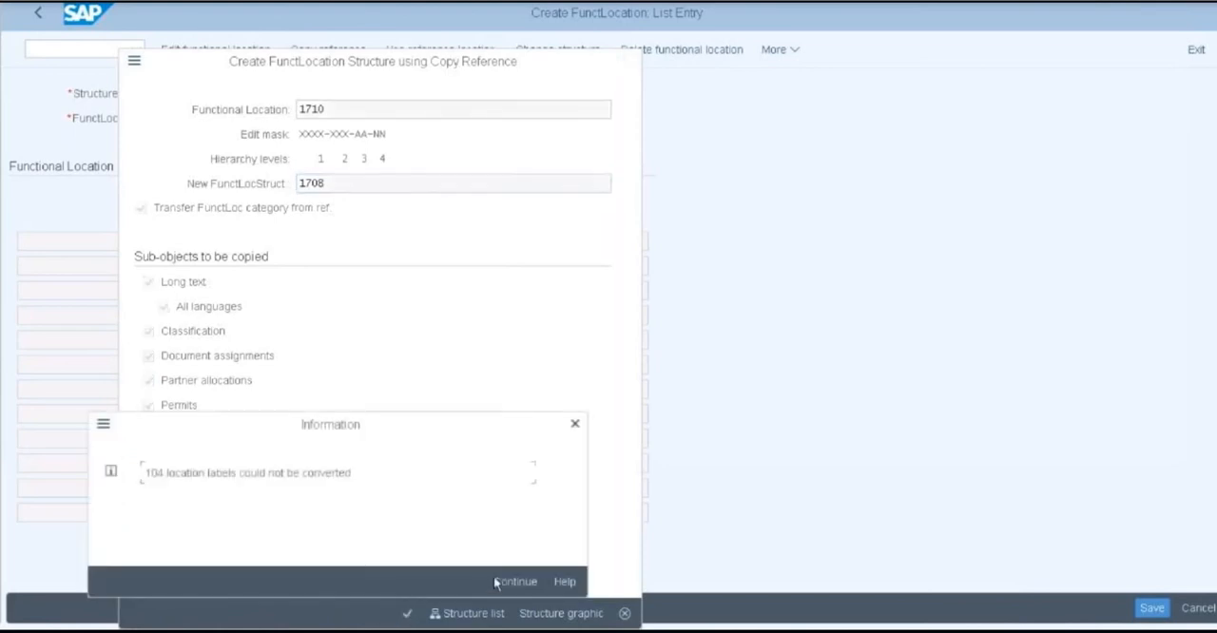
pyautogui.click(501, 586)
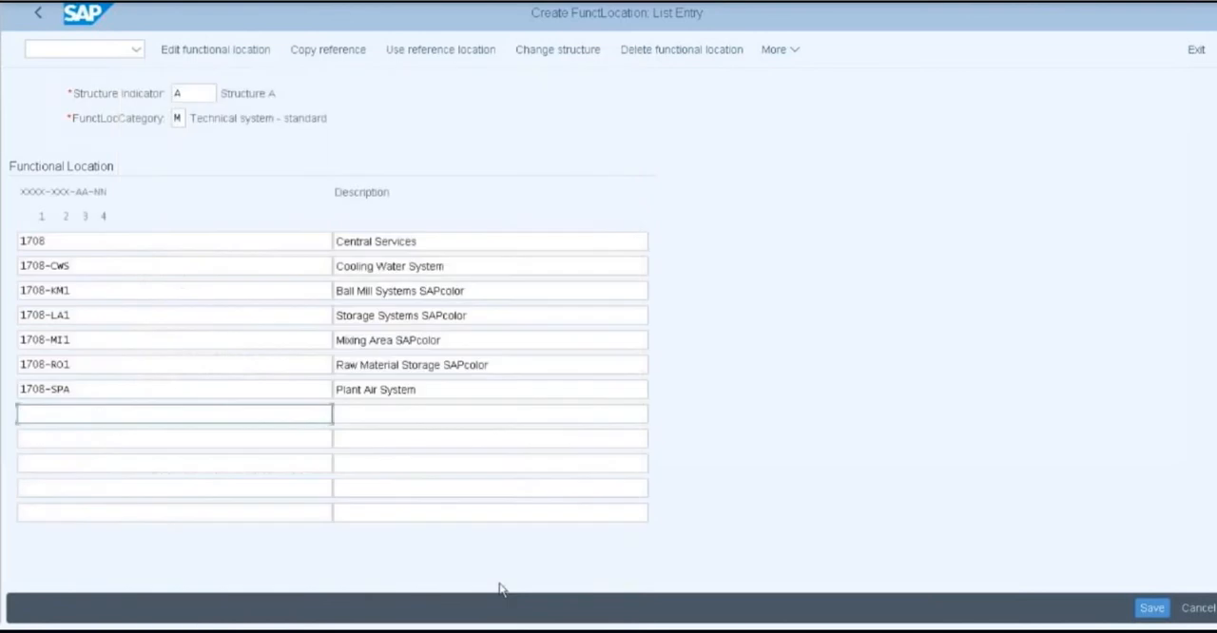
# Set the description of functional location 1708 to "Central Services Management08" and save the functional locations
pyautogui.click(81, 241)
pyautogui.click(427, 242)
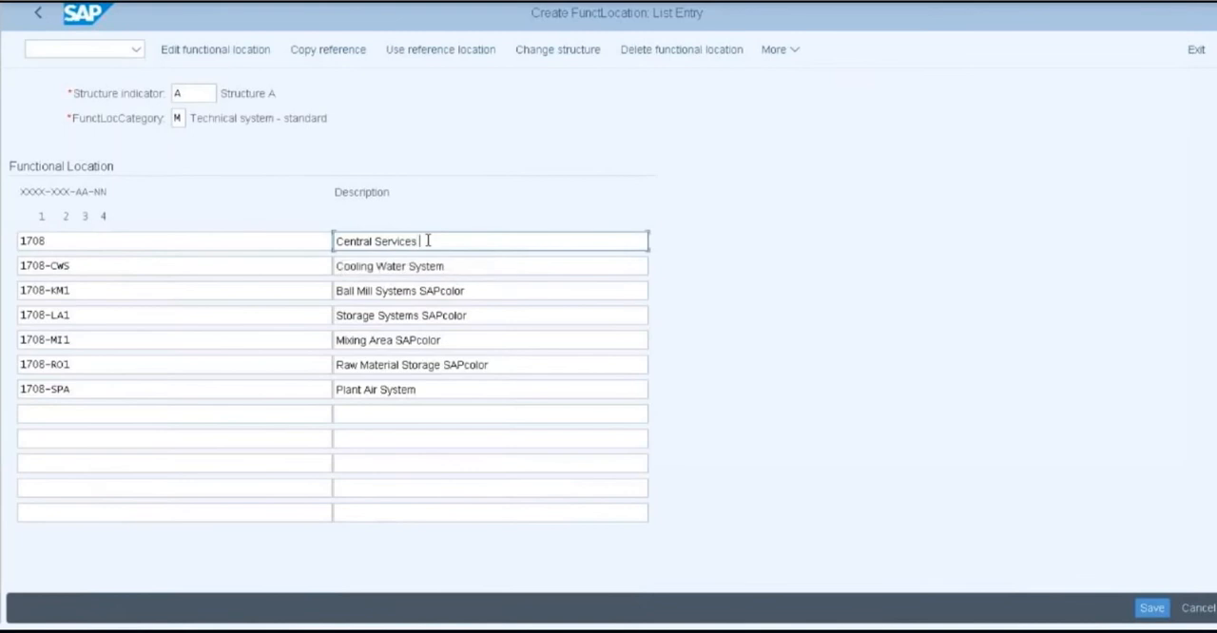
pyautogui.write('Management08')
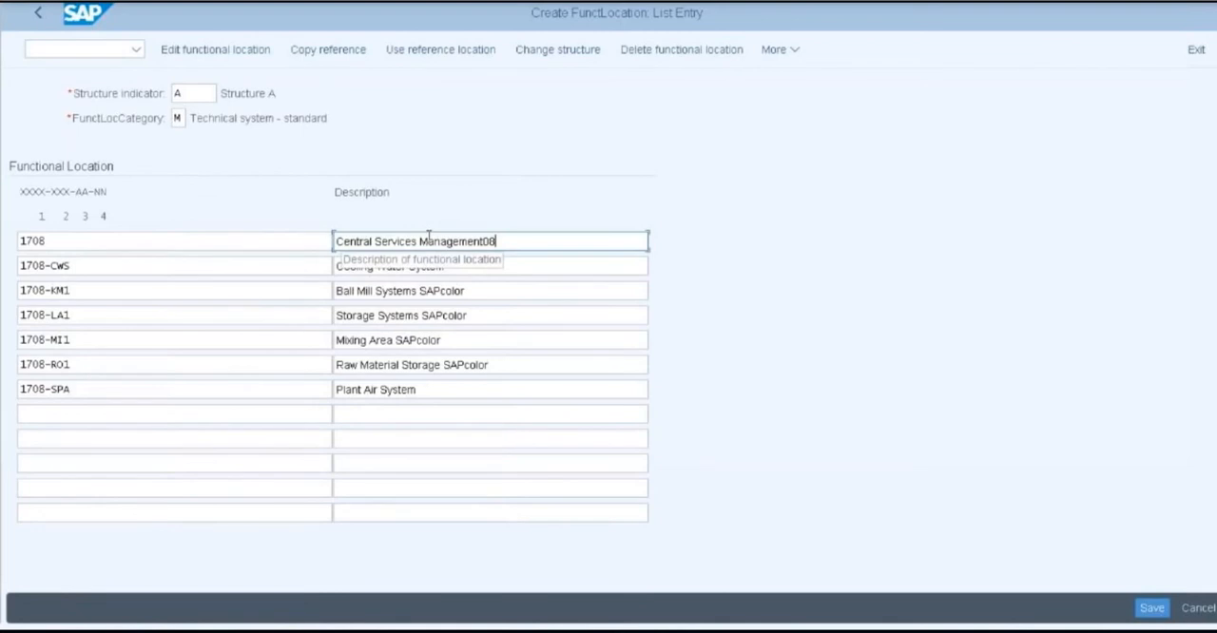
pyautogui.click(1153, 613)
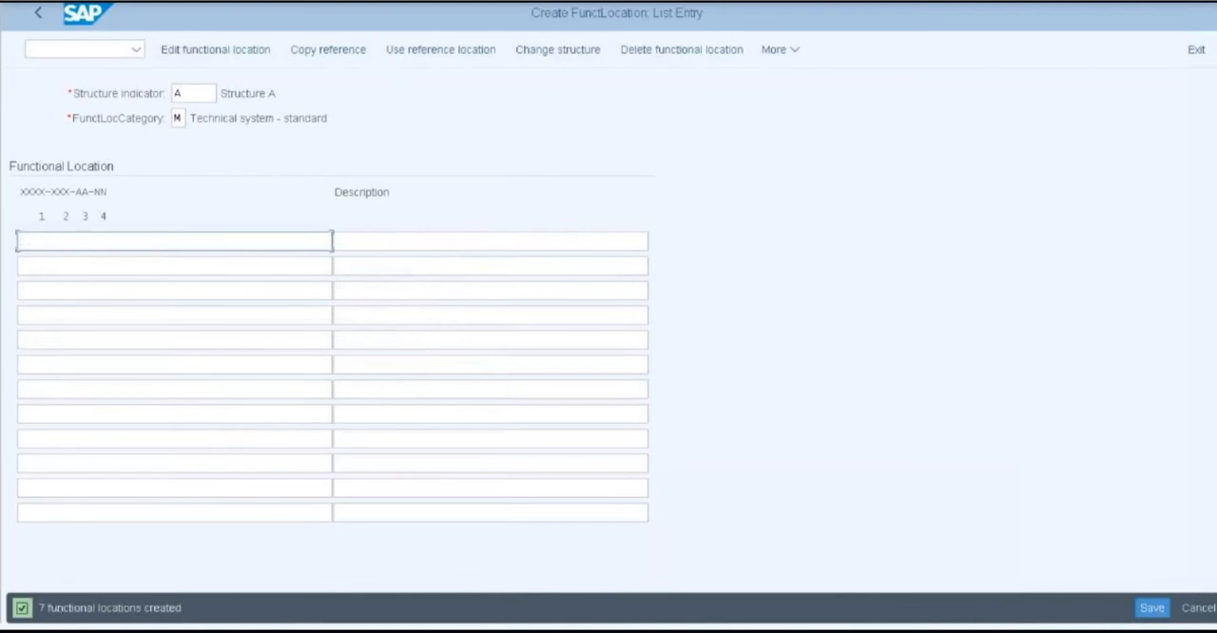
# Switch to Notepad, note down the functional location number 1708 and minimise the note
pyautogui.press('super')
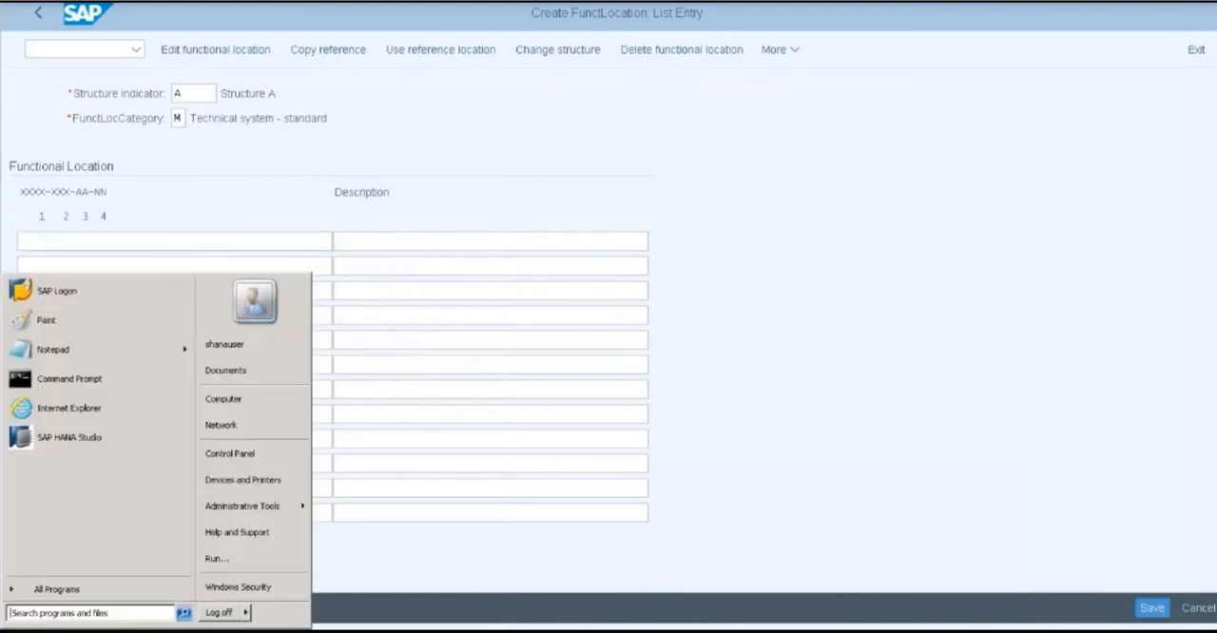
pyautogui.click(83, 359)
pyautogui.write('1708')
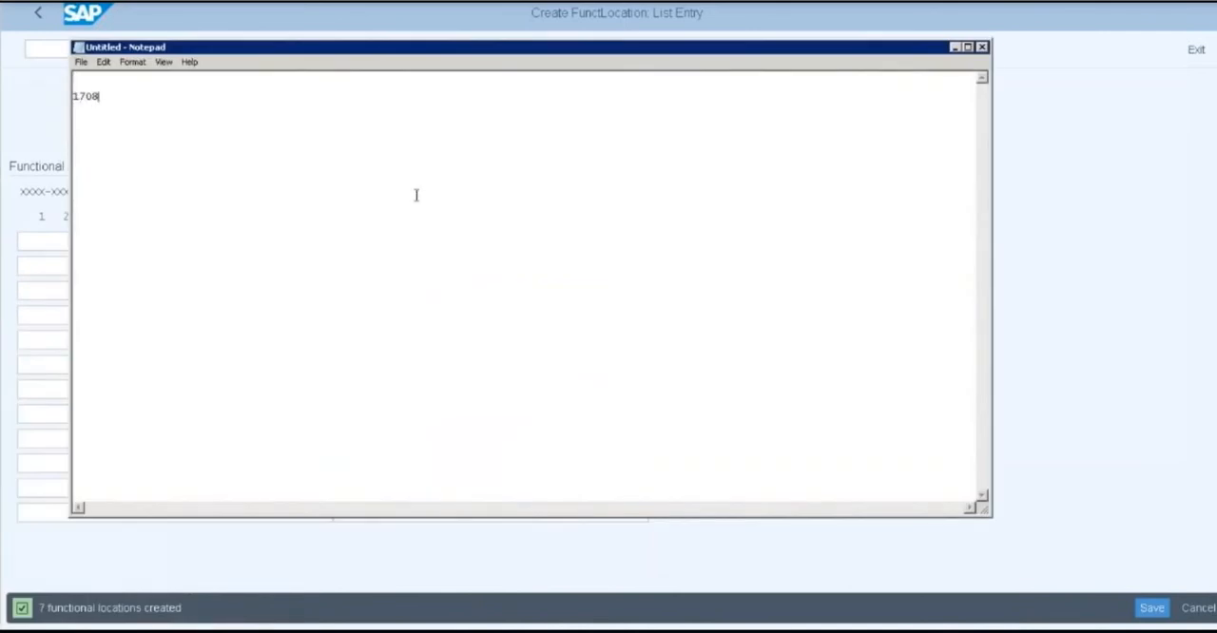
pyautogui.click(954, 48)
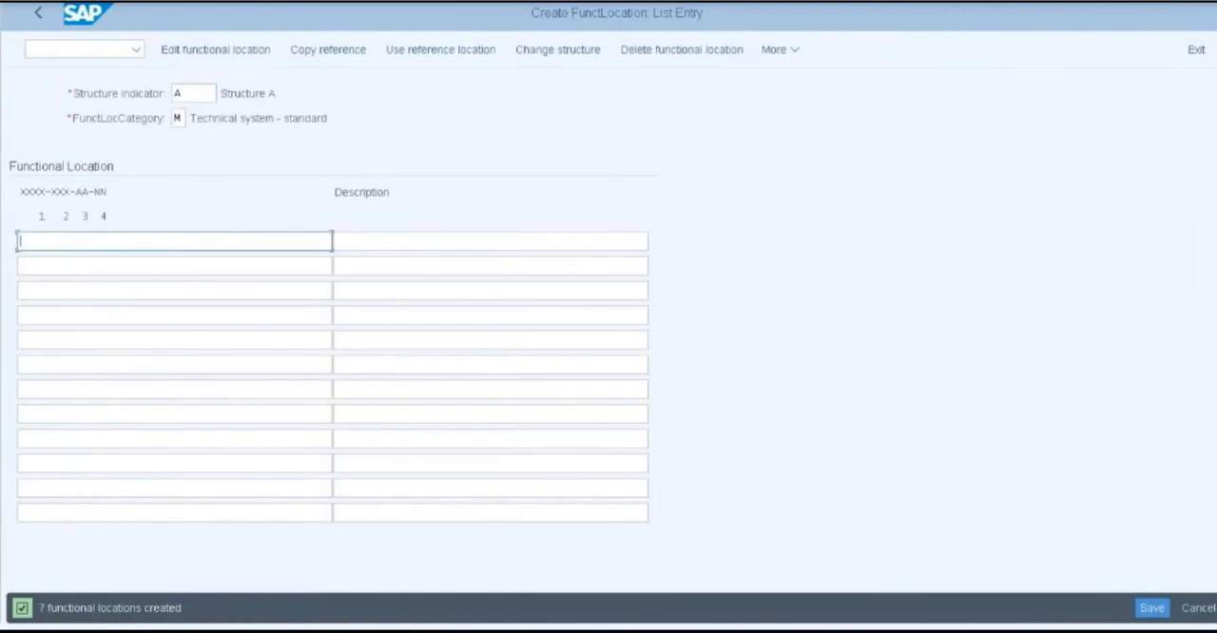
# Leave the list entry, run transaction IH01 for functional location 1708 and expand the structure list by a level
pyautogui.click(41, 15)
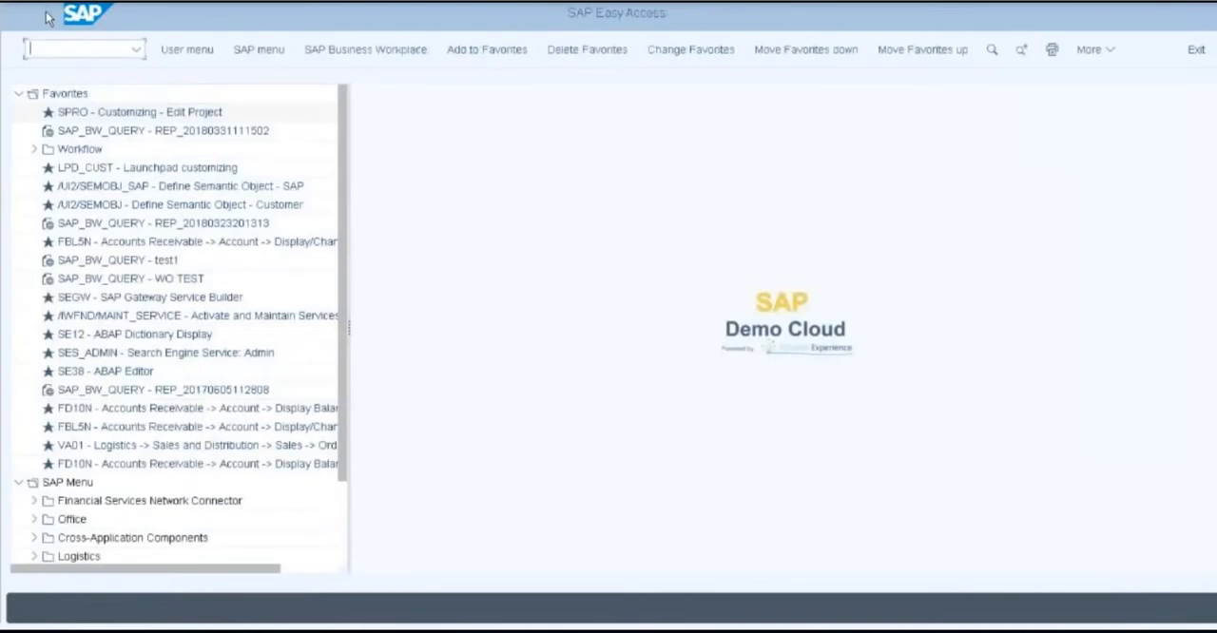
pyautogui.write('ih01')
pyautogui.press('Return')
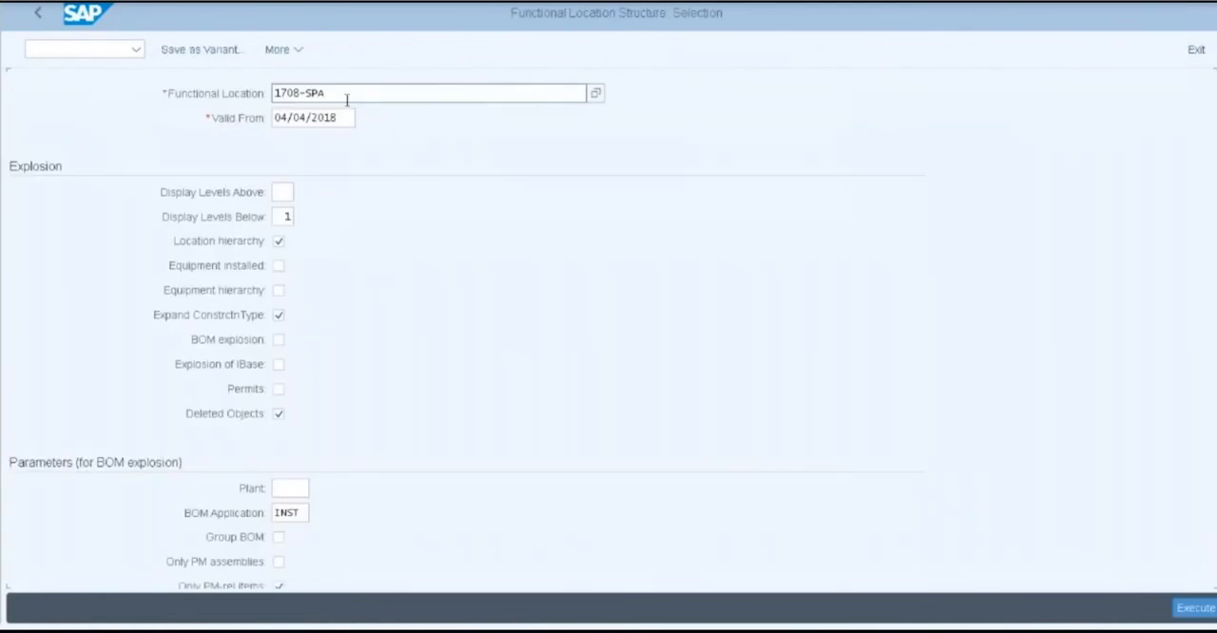
pyautogui.moveTo(347, 96); pyautogui.dragTo(266, 95)
pyautogui.write('1708')
pyautogui.click(1190, 617)
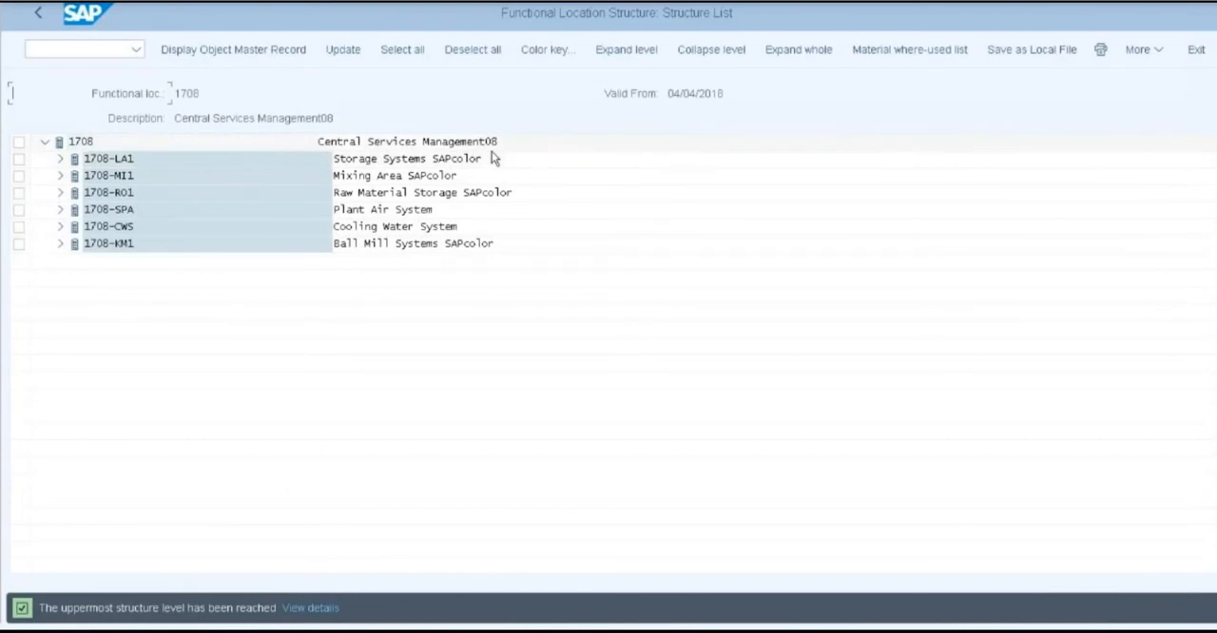
pyautogui.click(625, 52)
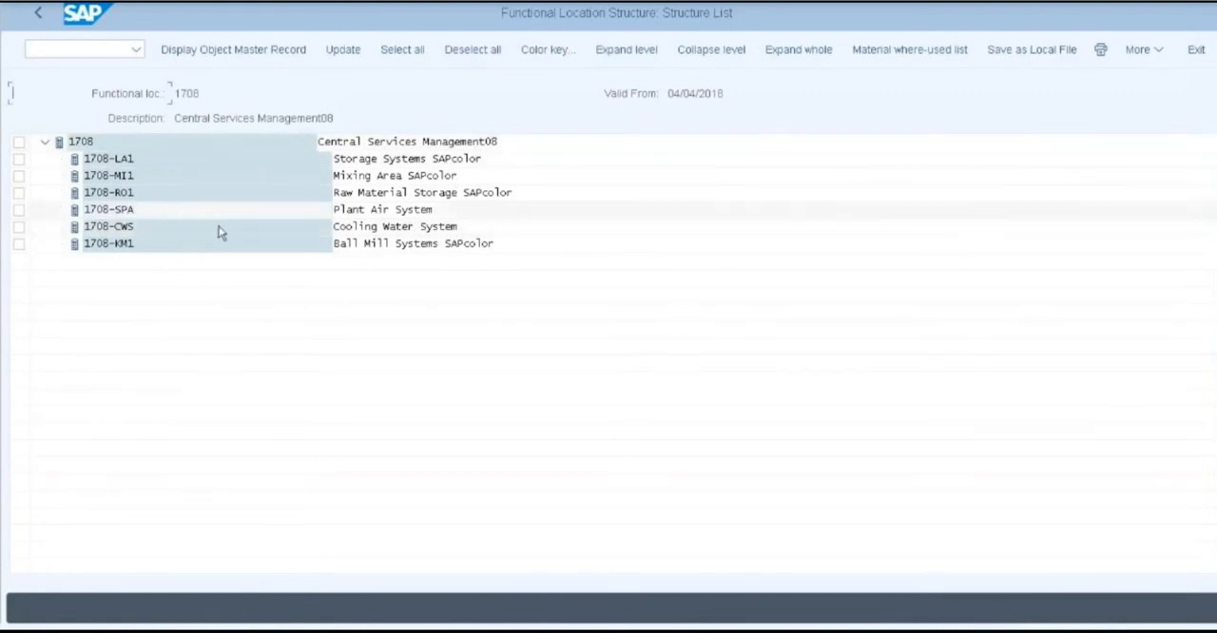
# Look through the sub-locations of functional location 1708 and leave the structure display
pyautogui.click(146, 176)
pyautogui.click(143, 194)
pyautogui.click(148, 210)
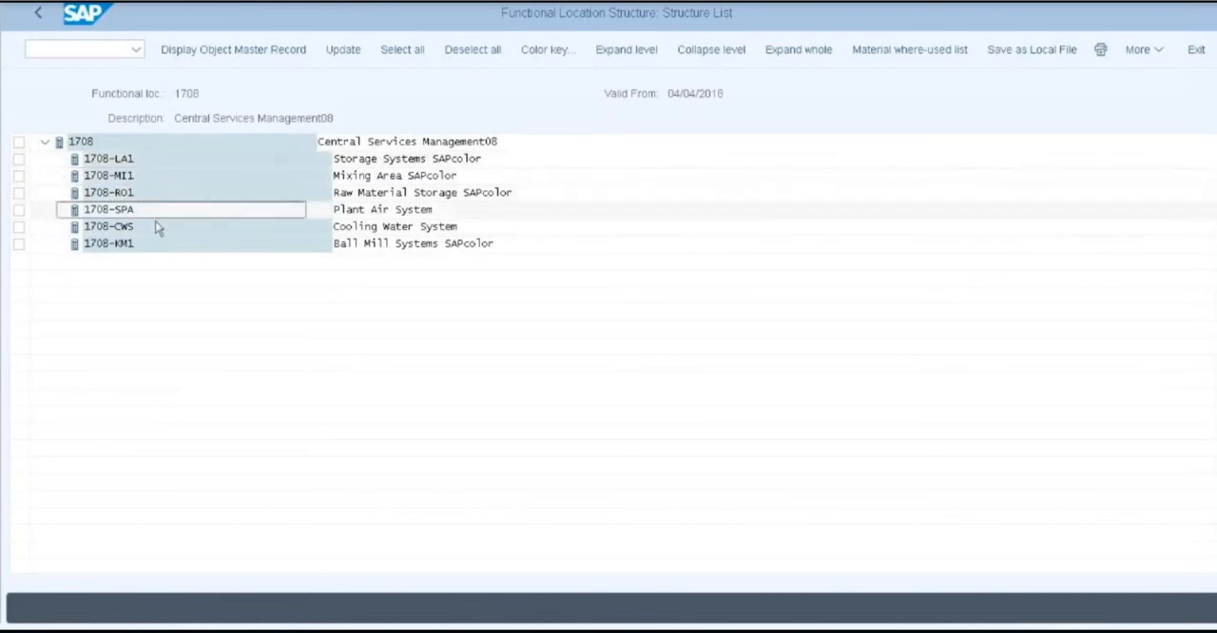
pyautogui.click(155, 226)
pyautogui.click(158, 243)
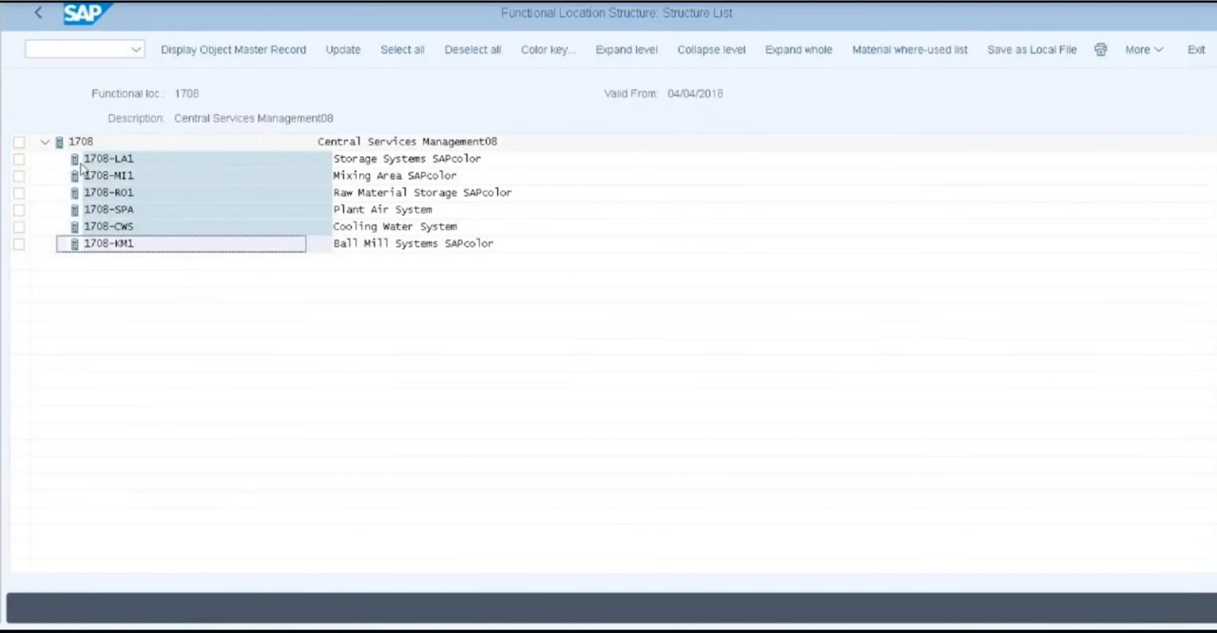
pyautogui.click(40, 16)
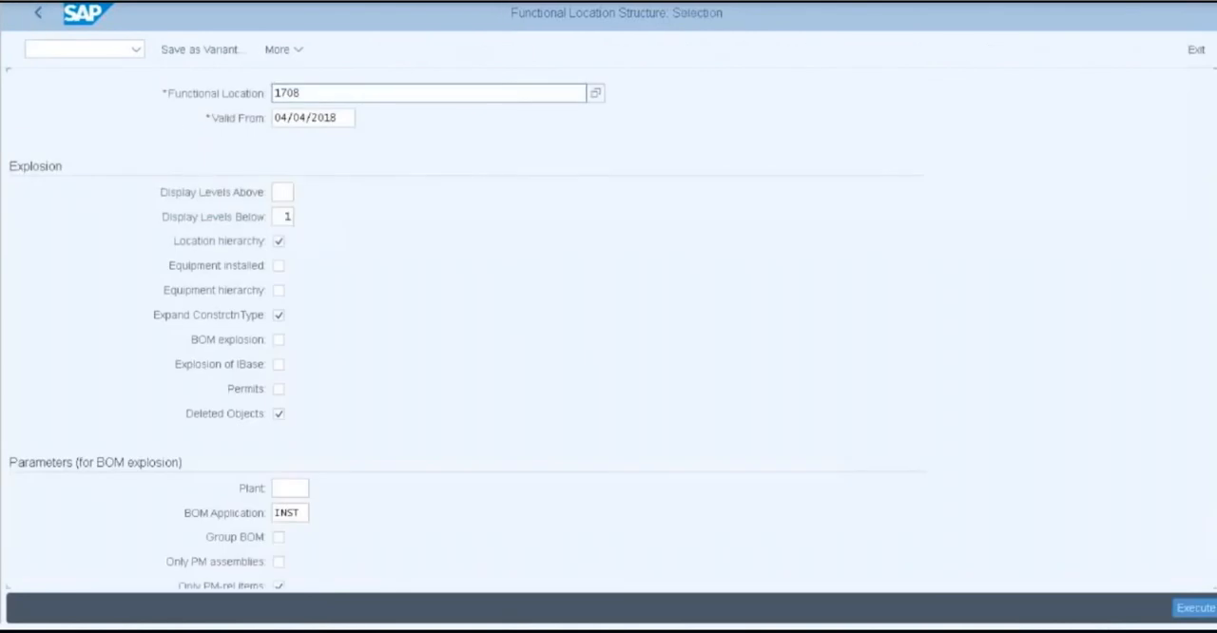
pyautogui.click(40, 23)
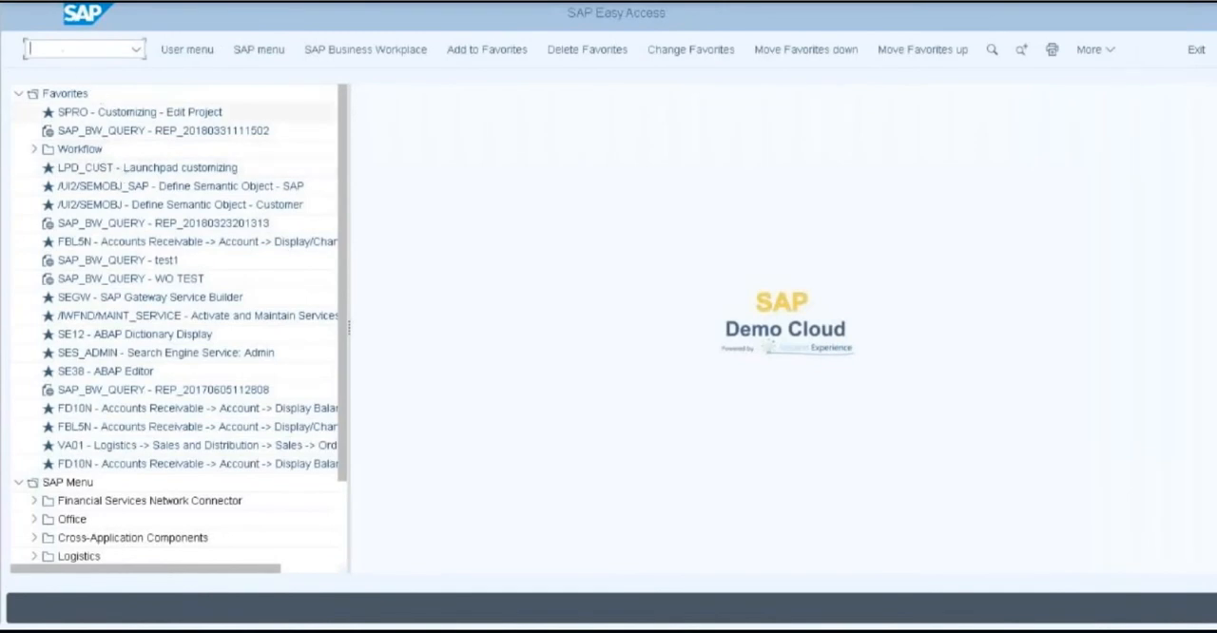
# Run transaction IL01 and start creating functional location FL02 with structure indicator A and category M
pyautogui.write('il01')
pyautogui.press('Return')
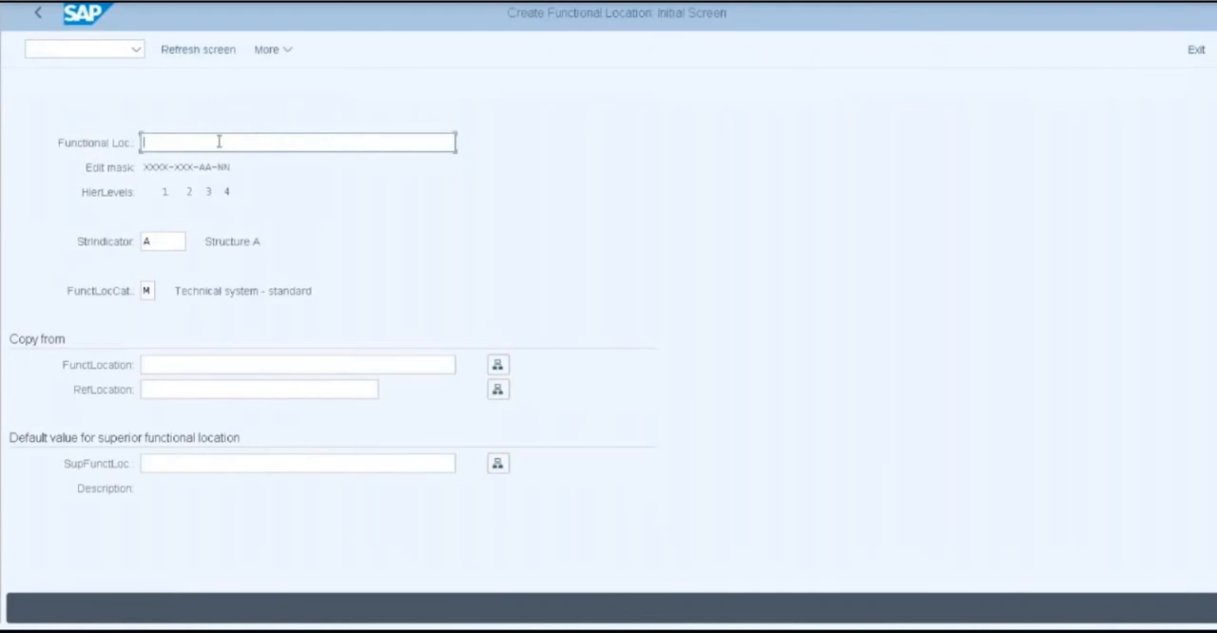
pyautogui.write('FL02')
pyautogui.press('Return')
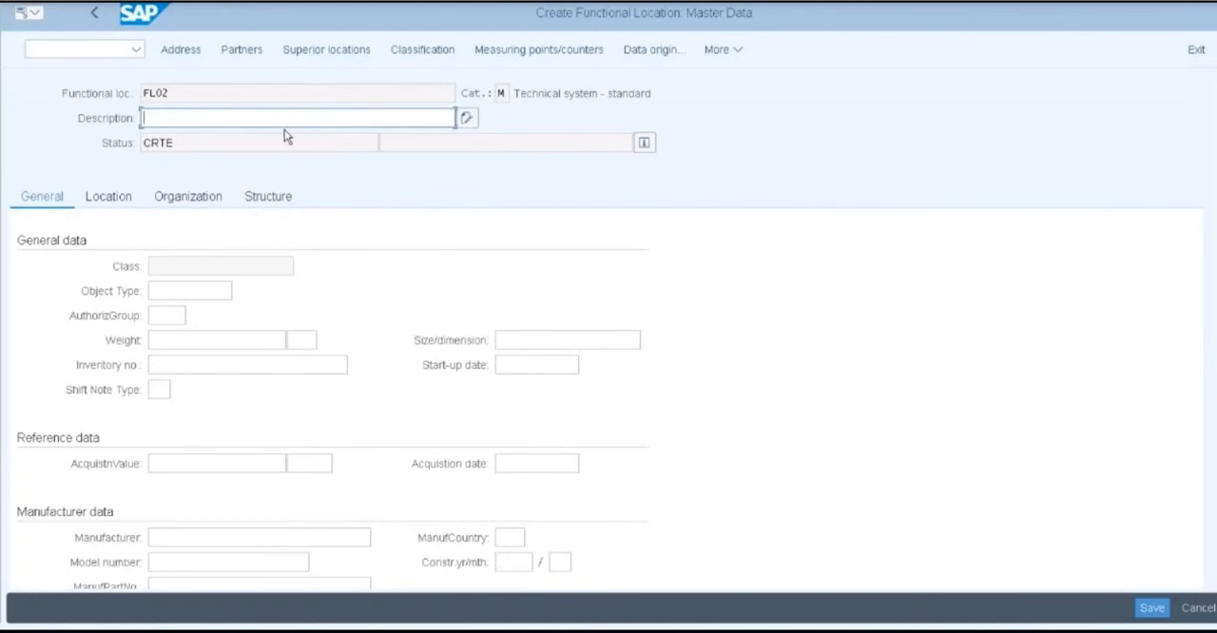
# Enter "Production Line" as the description of functional location FL02
pyautogui.write('Production Line')
# Assign cost center 17101602 from the search results in the organization data and save the functional location
pyautogui.click(186, 200)
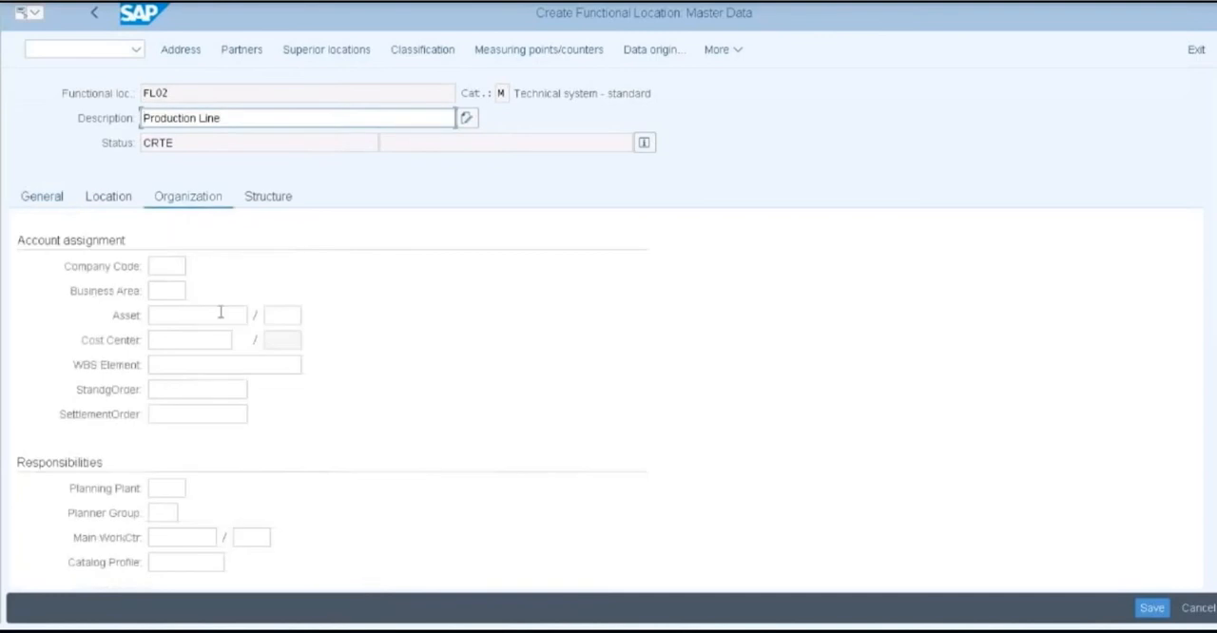
pyautogui.click(209, 337)
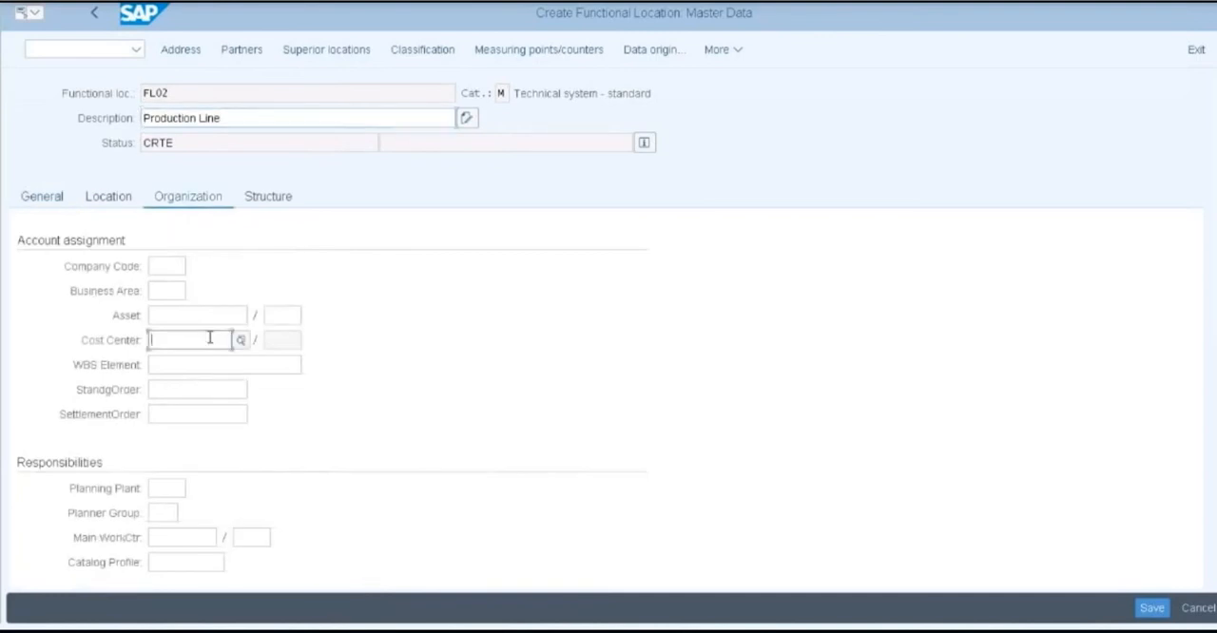
pyautogui.click(241, 341)
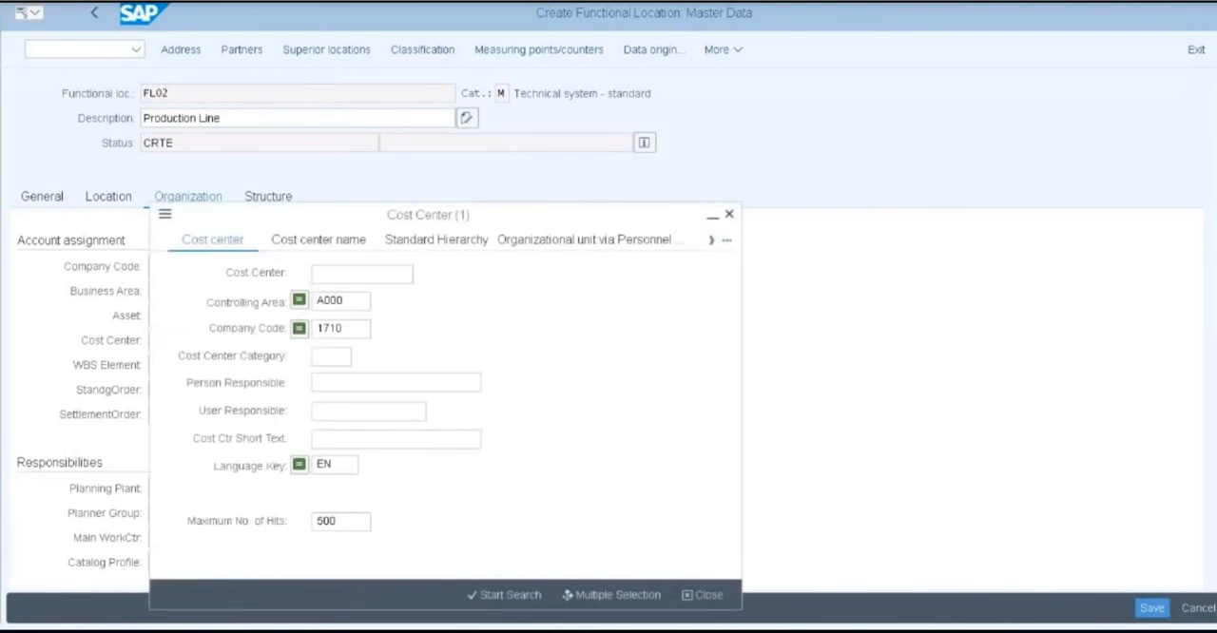
pyautogui.press('Return')
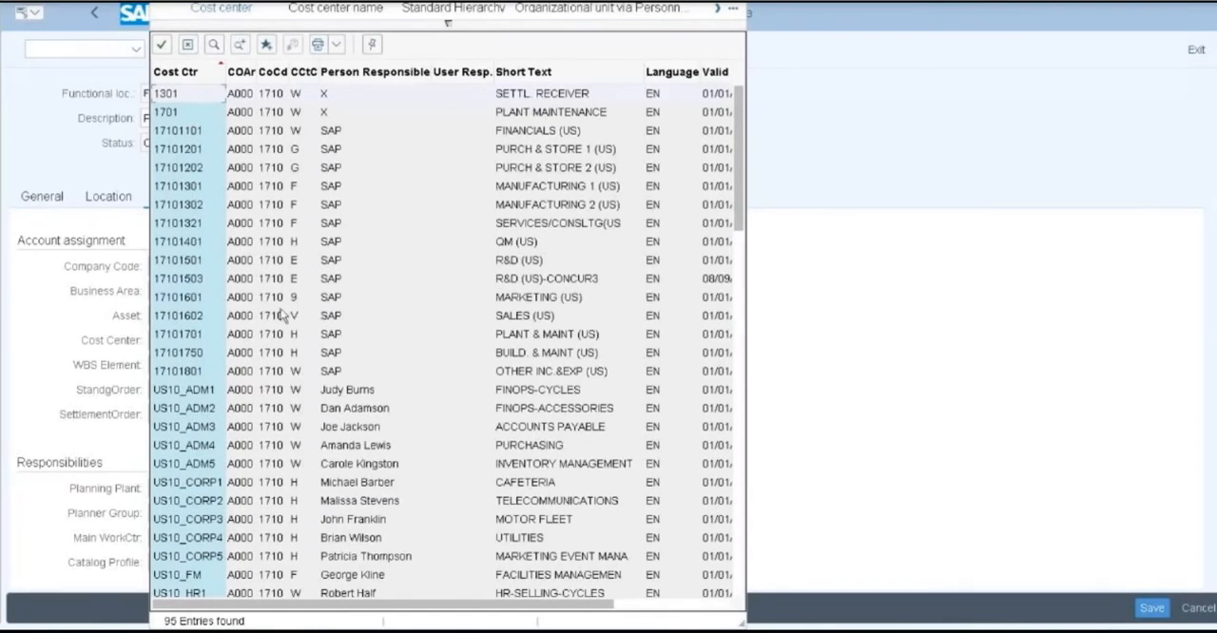
pyautogui.doubleClick(196, 317)
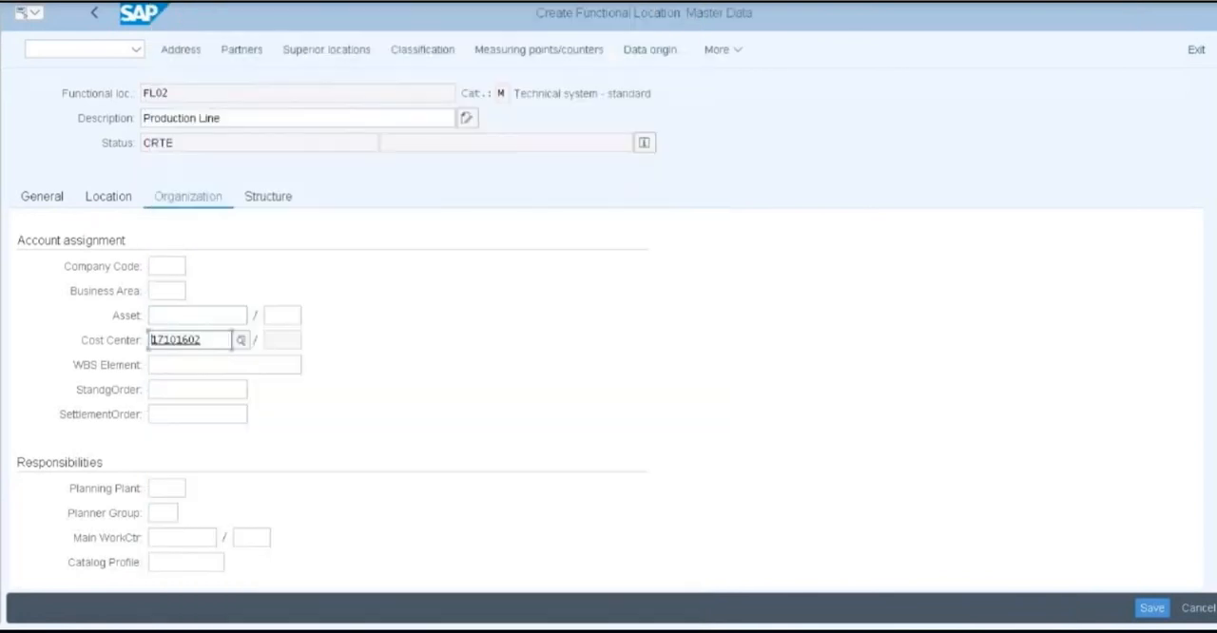
pyautogui.click(1153, 609)
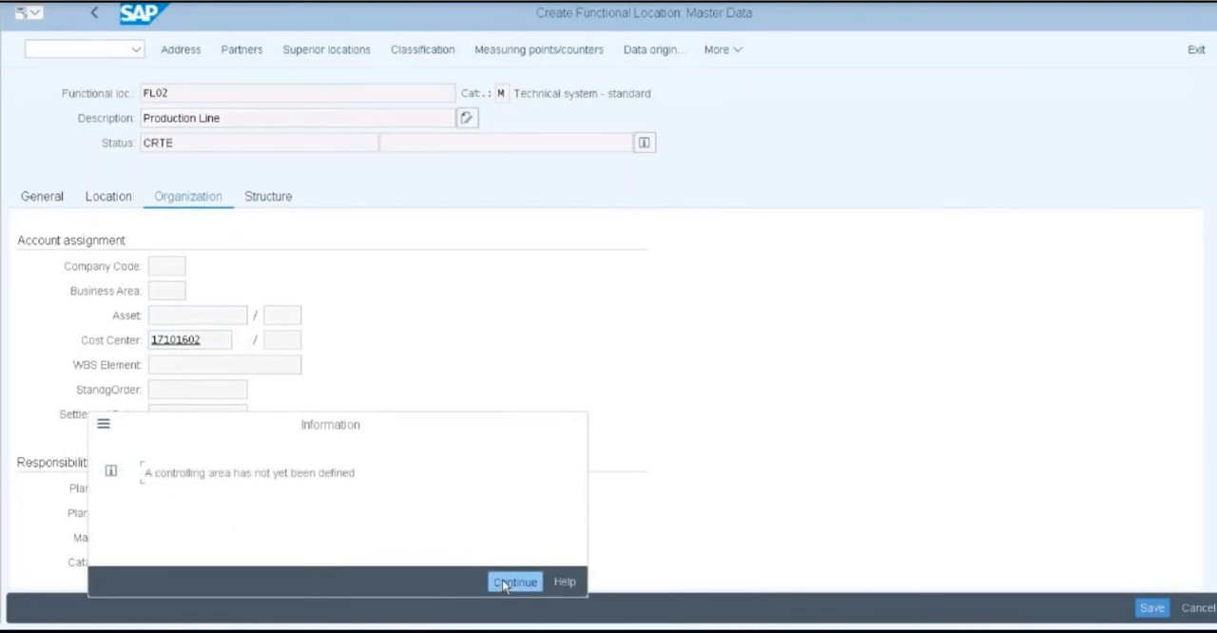
pyautogui.click(502, 580)
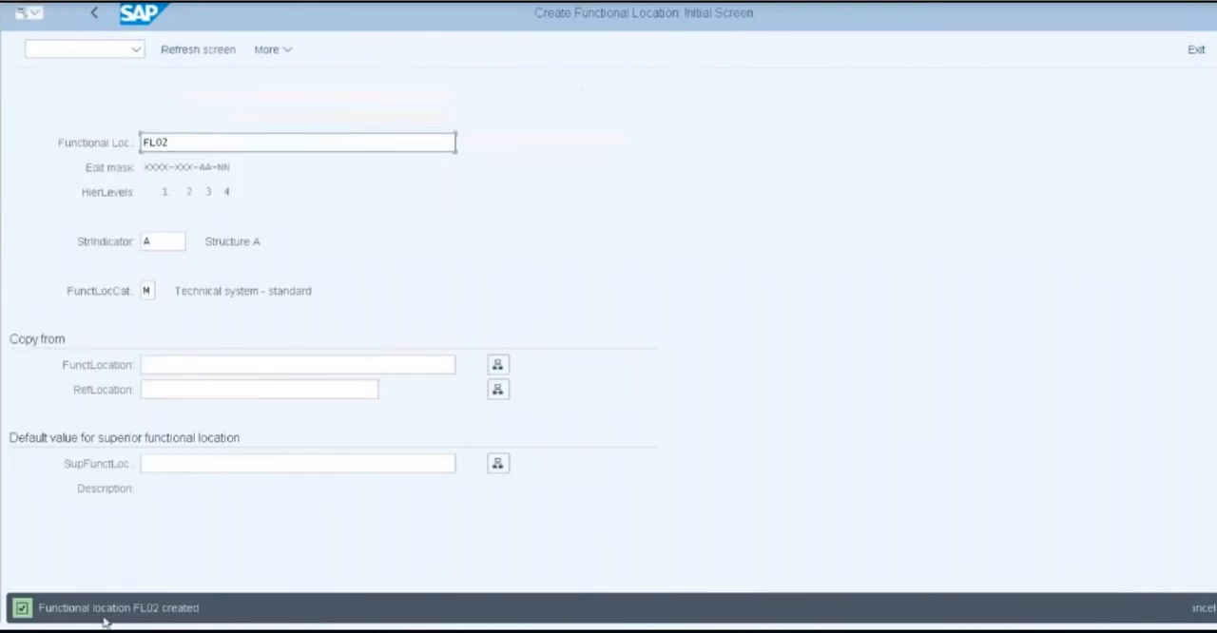
# Copy "Functional location FL02" from the status message into the Notepad note below 1708 and minimise the note
pyautogui.click(41, 607)
pyautogui.moveTo(147, 609); pyautogui.dragTo(201, 611)
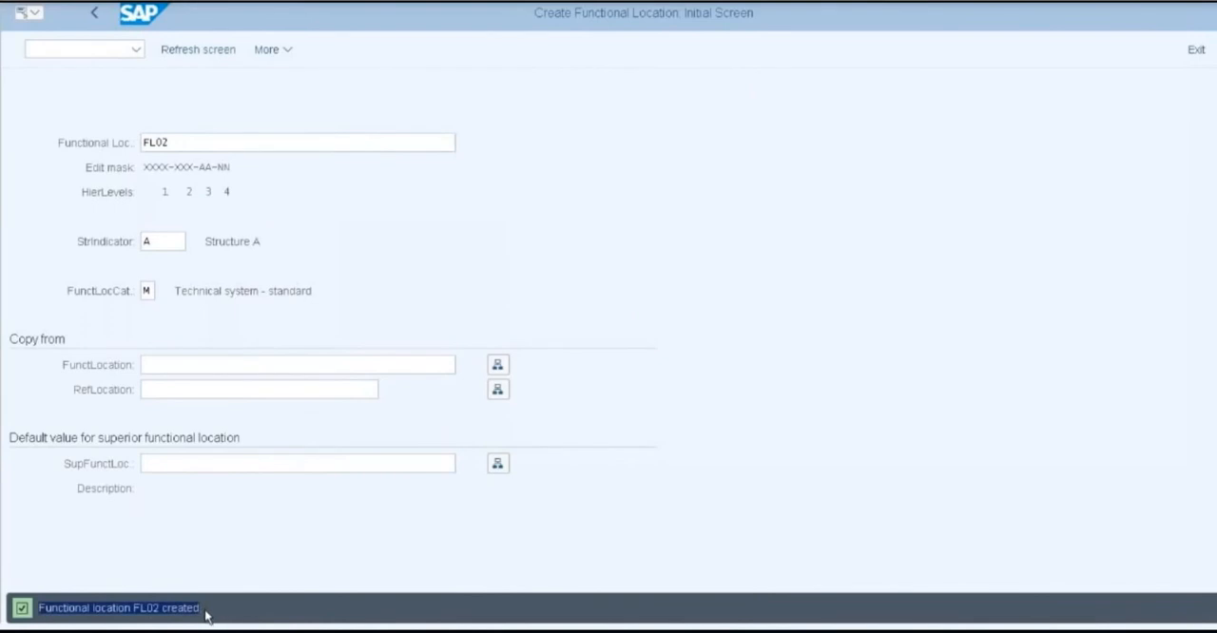
pyautogui.click(136, 611)
pyautogui.doubleClick(136, 611)
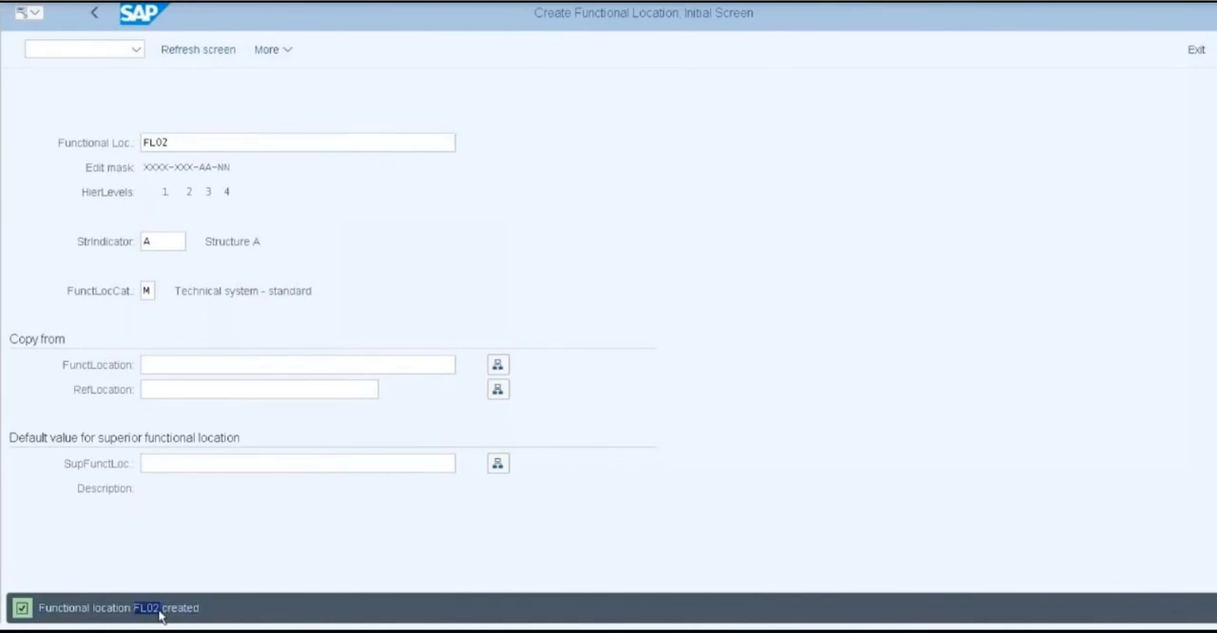
pyautogui.moveTo(39, 610); pyautogui.dragTo(173, 630)
pyautogui.hotkey('ctrl', 'c')
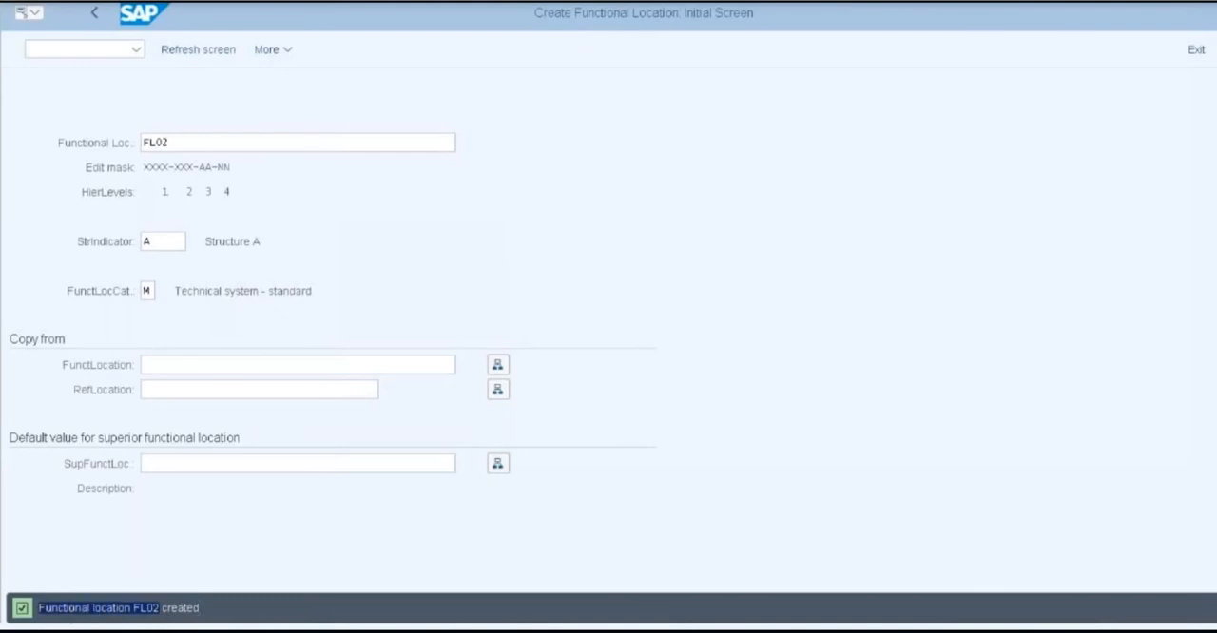
pyautogui.hotkey('alt', 'Tab')
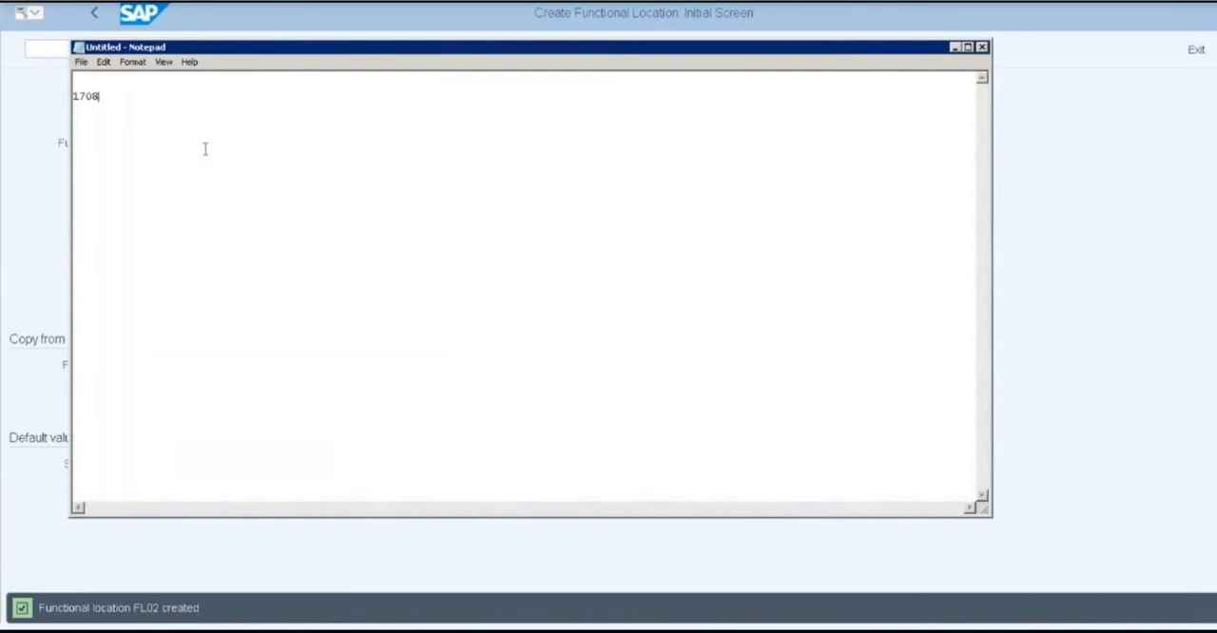
pyautogui.press('Return')
pyautogui.press('Return')
pyautogui.hotkey('ctrl', 'v')
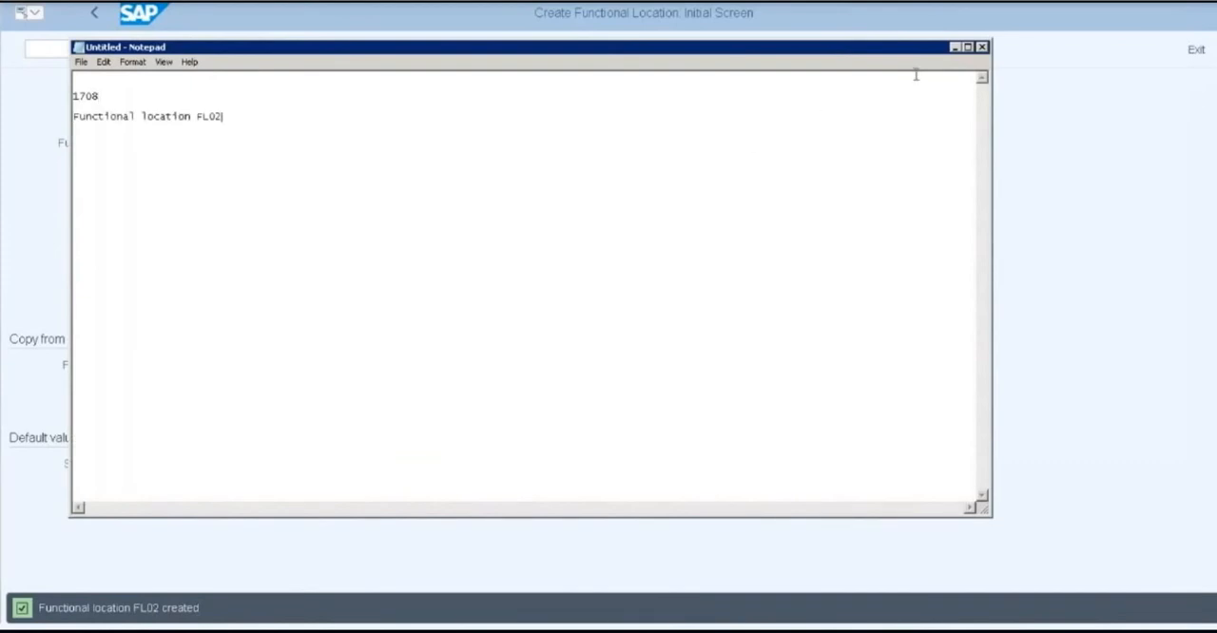
pyautogui.click(954, 47)
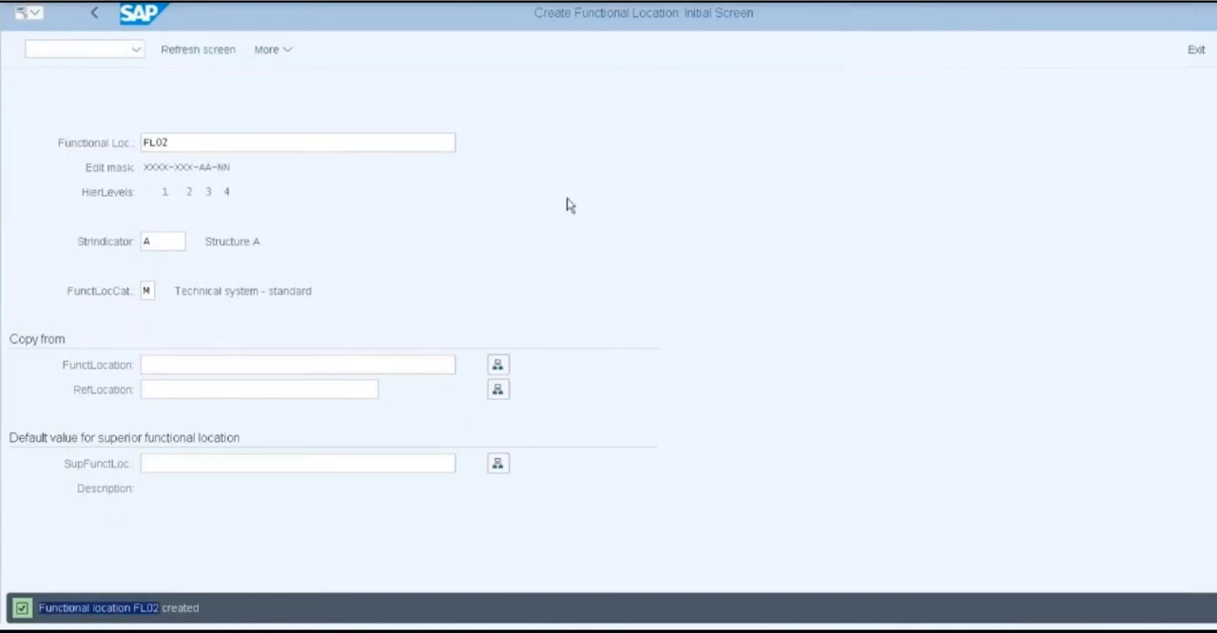
# Leave functional location creation, run transaction IE01 and start creating equipment 20000003 in category M
pyautogui.click(93, 18)
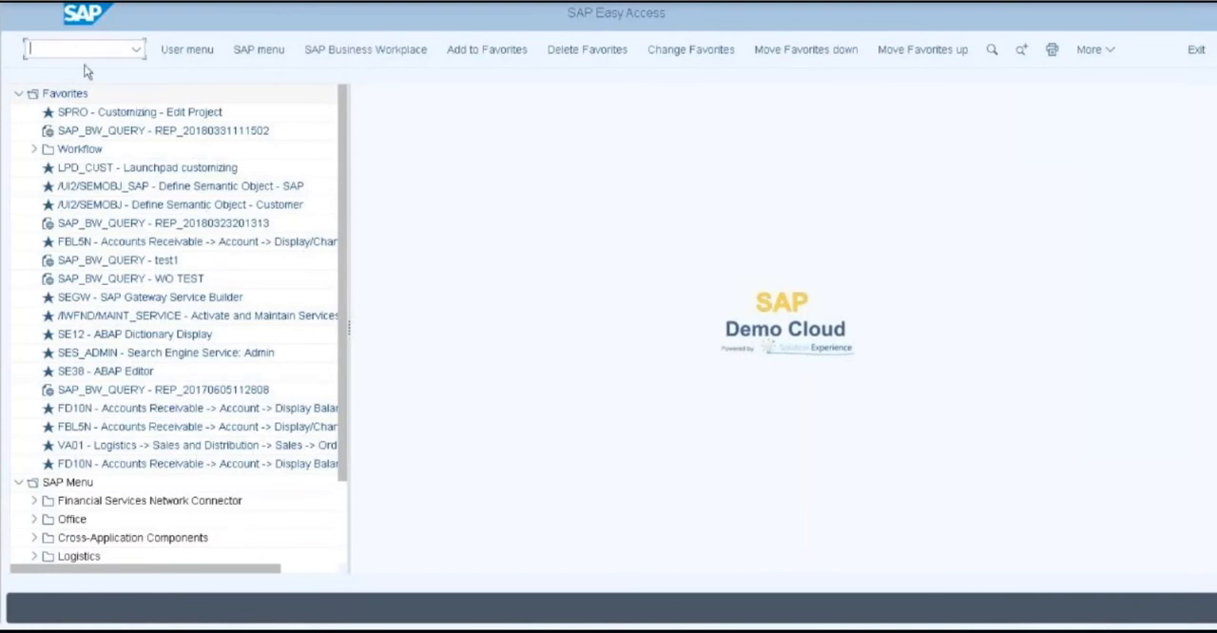
pyautogui.write('ie')
pyautogui.write('01')
pyautogui.press('Return')
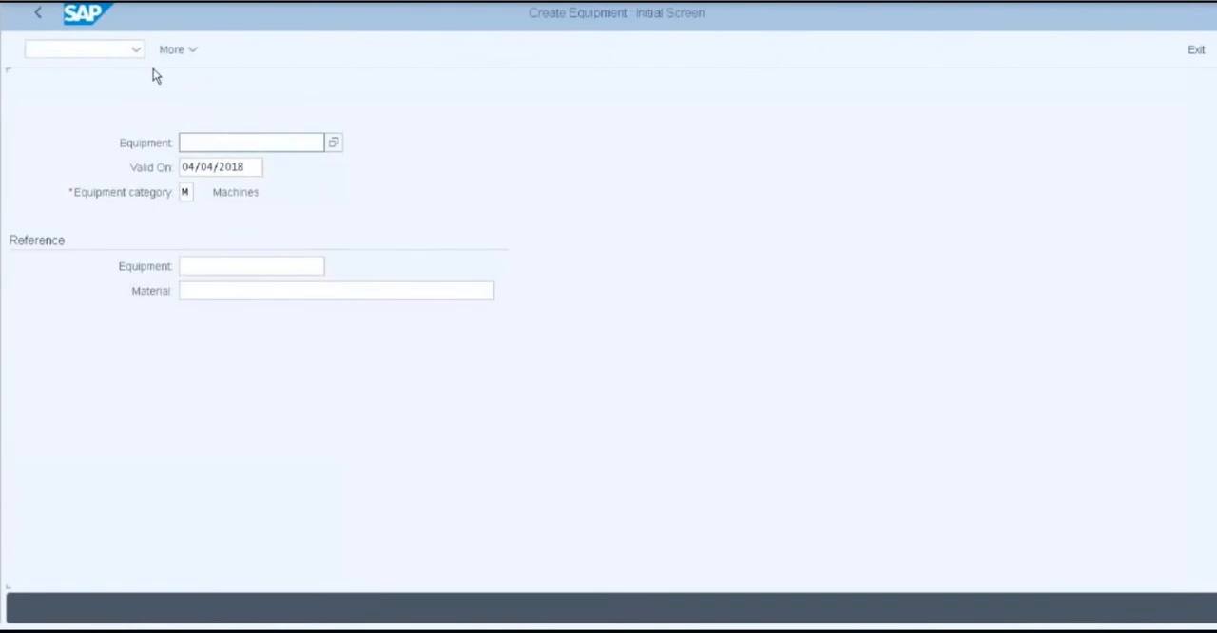
pyautogui.click(199, 143)
pyautogui.write('20000003')
pyautogui.press('Return')
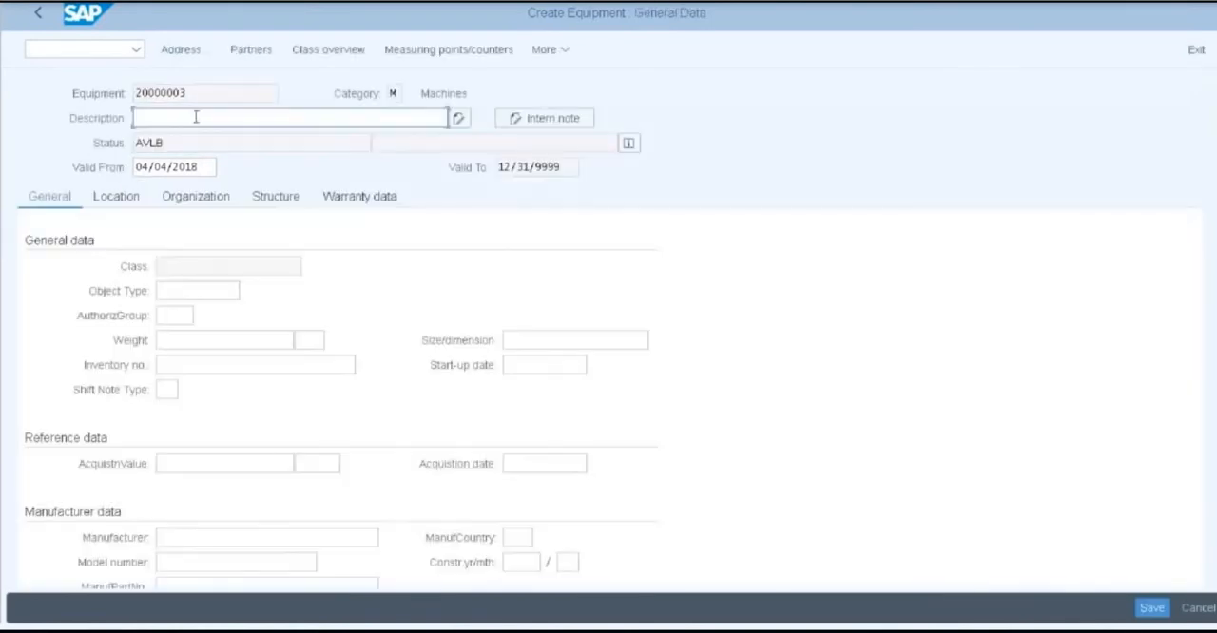
# Enter "Equipment Master Record" as the description of equipment 20000003
pyautogui.write('E')
pyautogui.write('u')
pyautogui.press('BackSpace')
pyautogui.write('quipment master Re')
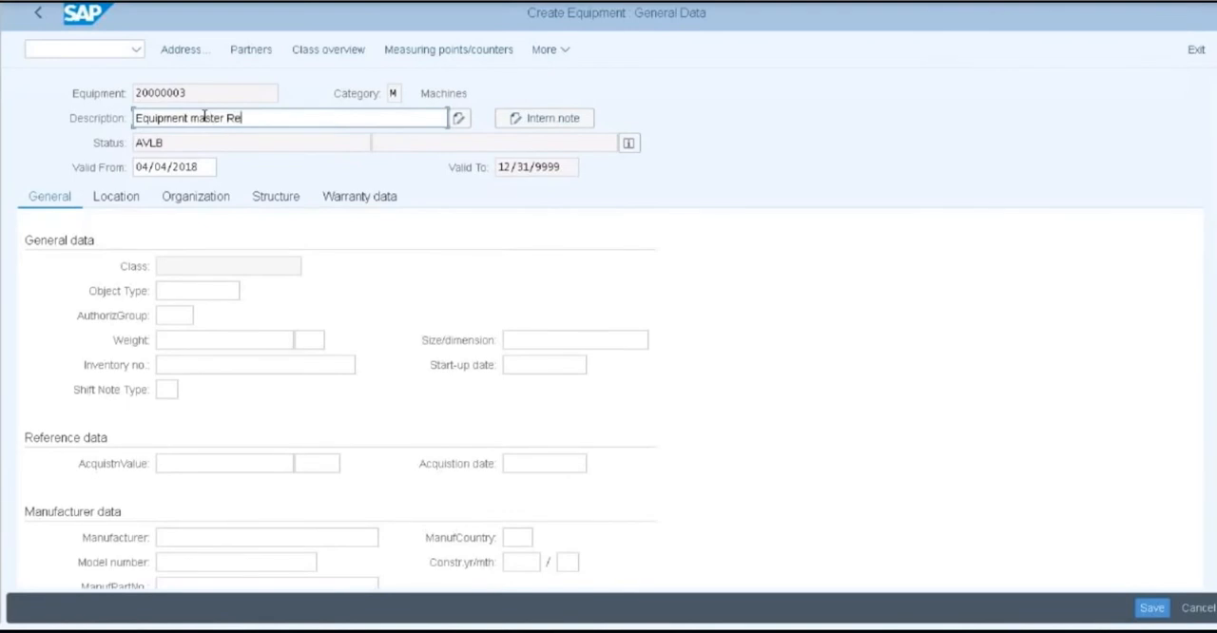
pyautogui.write('cord')
pyautogui.click(203, 118)
pyautogui.press('BackSpace')
pyautogui.press('BackSpace')
pyautogui.write(',M')
pyautogui.press('BackSpace')
pyautogui.press('BackSpace')
pyautogui.press('BackSpace')
pyautogui.press('Delete')
pyautogui.press('Delete')
pyautogui.press('Delete')
pyautogui.press('Delete')
pyautogui.press('Delete')
pyautogui.press('Delete')
pyautogui.press('Delete')
pyautogui.press('Delete')
pyautogui.press('BackSpace')
pyautogui.write('Master Record')
# Set the equipment's object type to 1004 and its acquisition value to 1000 INR in the general data
pyautogui.click(185, 291)
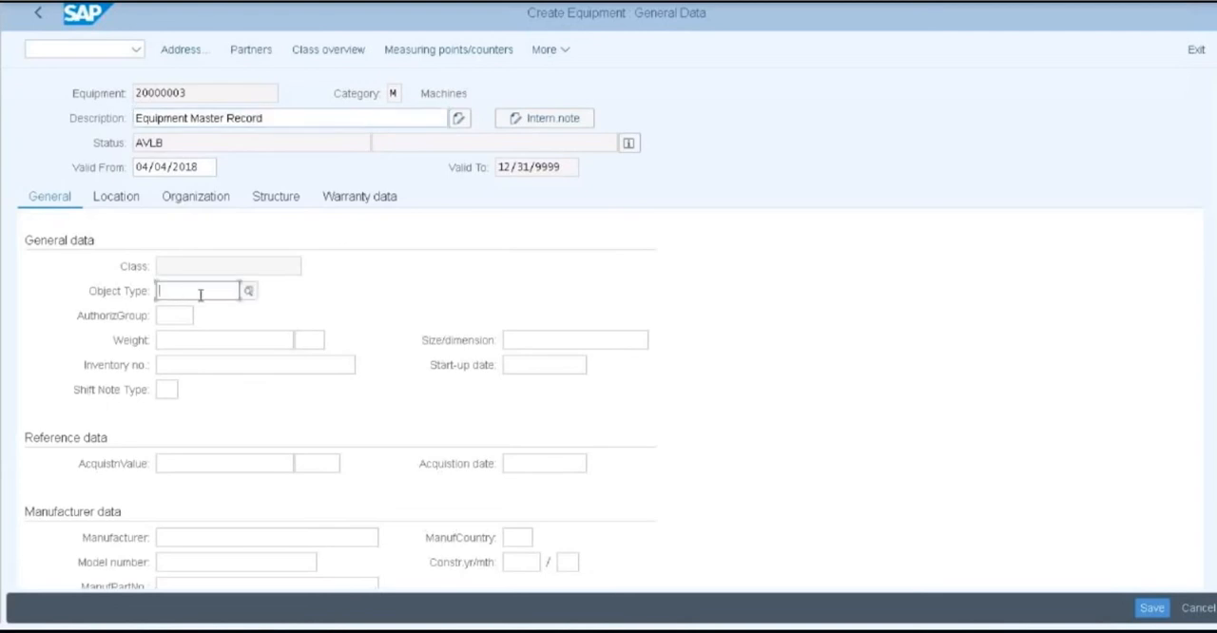
pyautogui.click(252, 298)
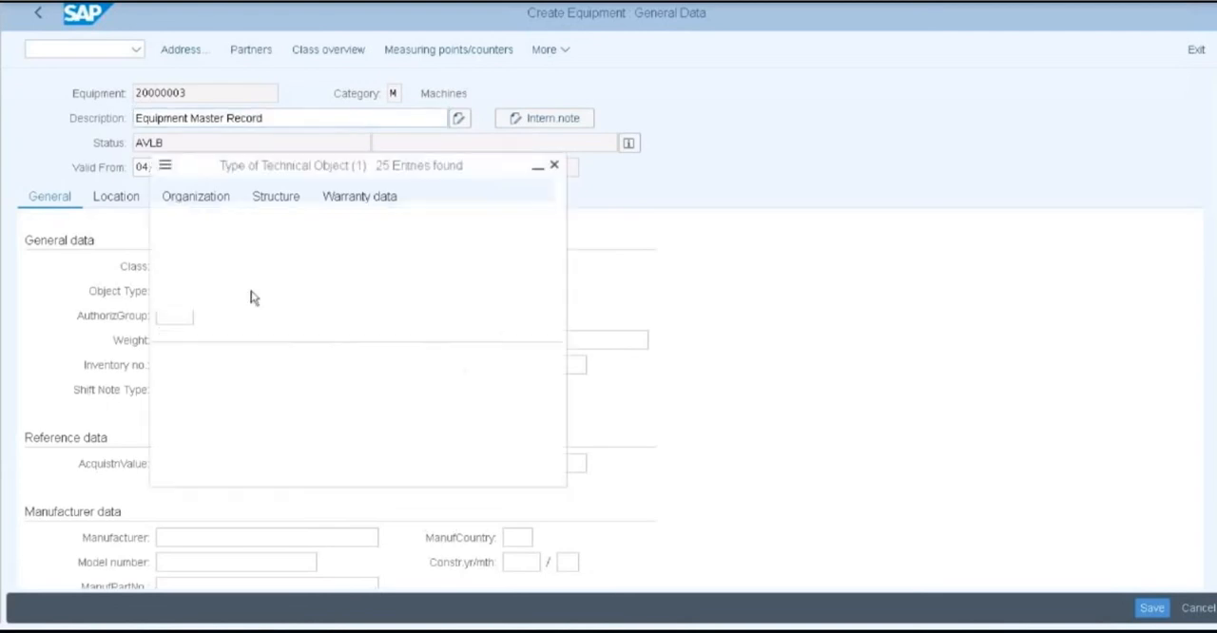
pyautogui.click(185, 349)
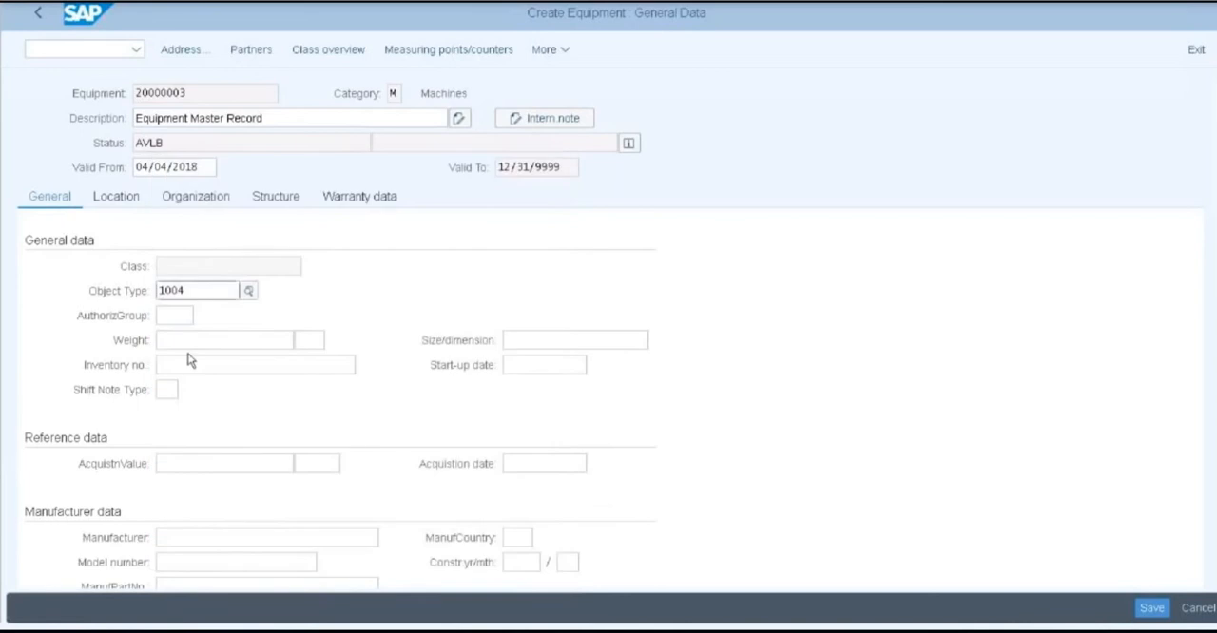
pyautogui.click(205, 466)
pyautogui.write('1')
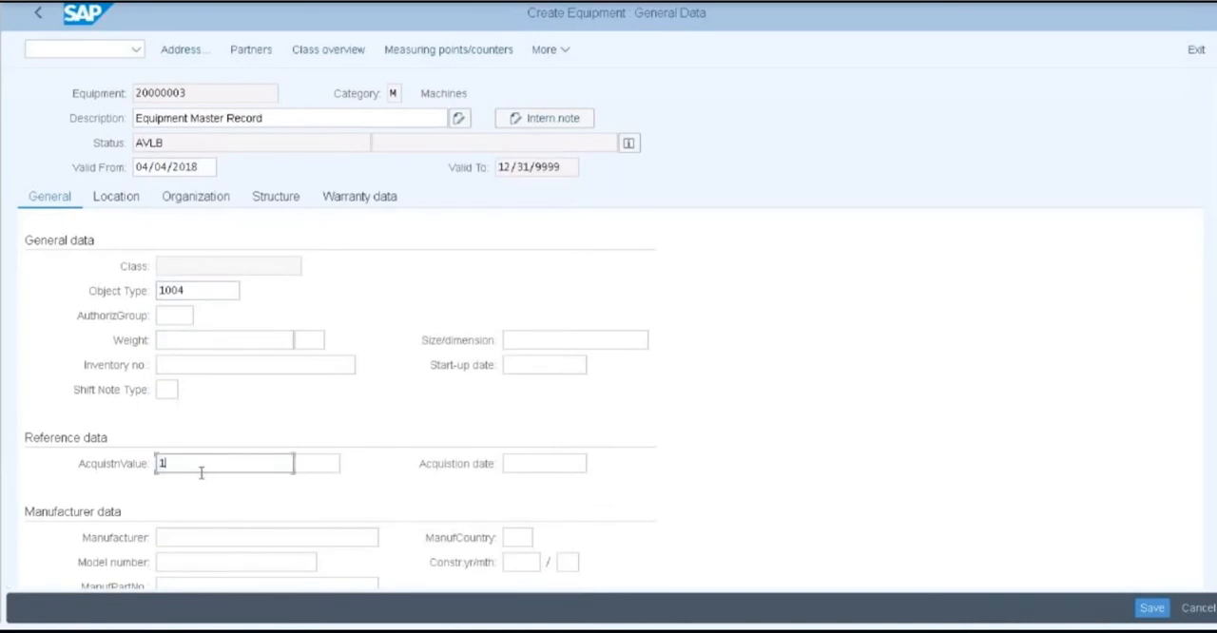
pyautogui.write('000')
pyautogui.click(307, 464)
pyautogui.write('inr')
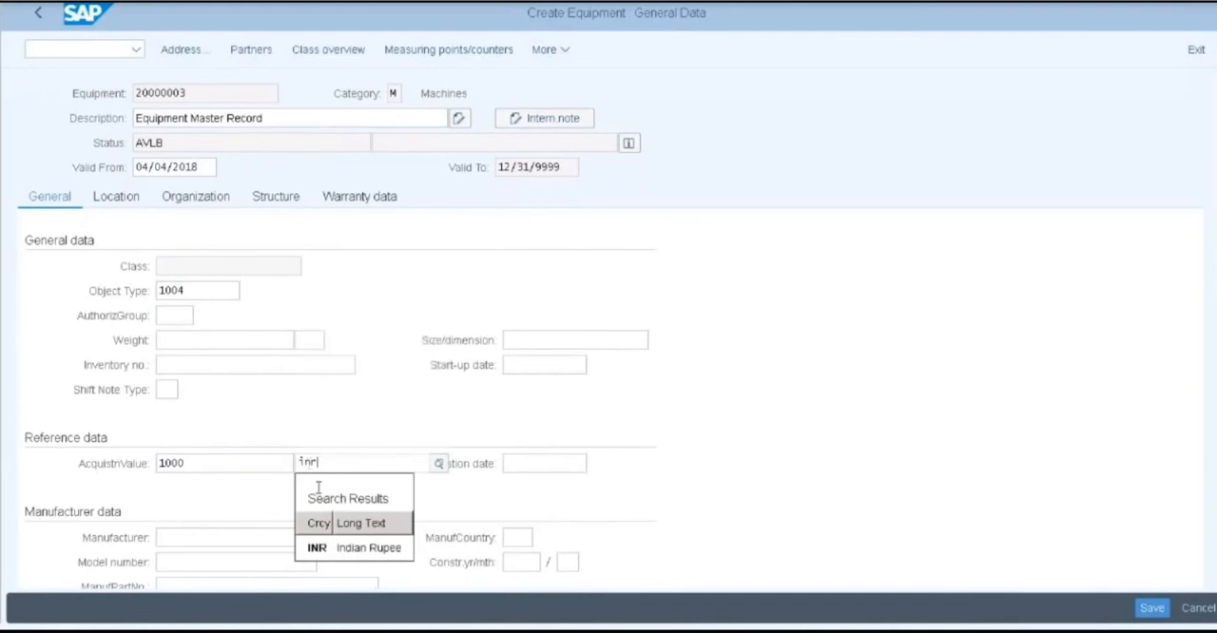
pyautogui.click(320, 546)
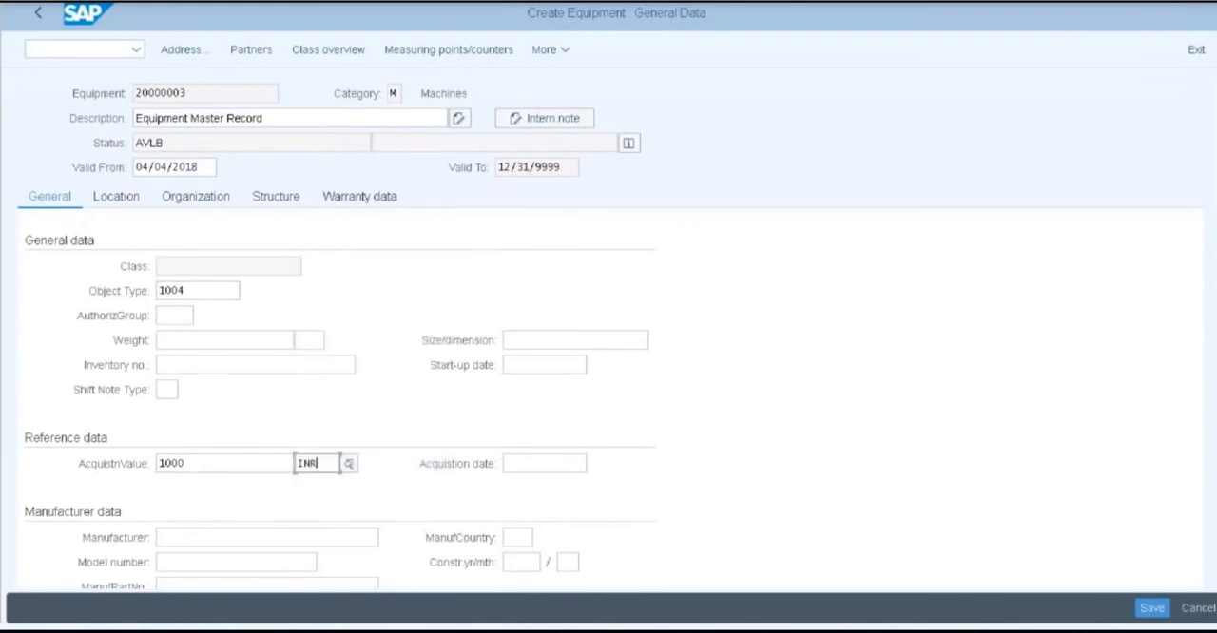
# Set the equipment's maintenance plant to 1710 and its location to BRAKES in the location data
pyautogui.click(118, 199)
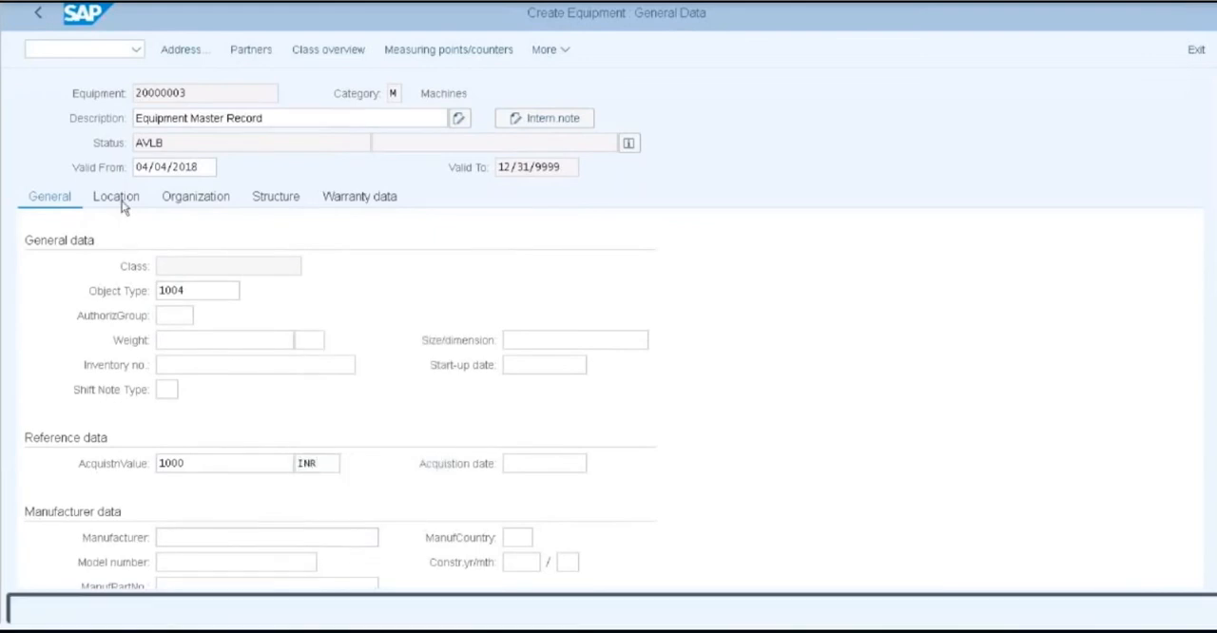
pyautogui.click(188, 267)
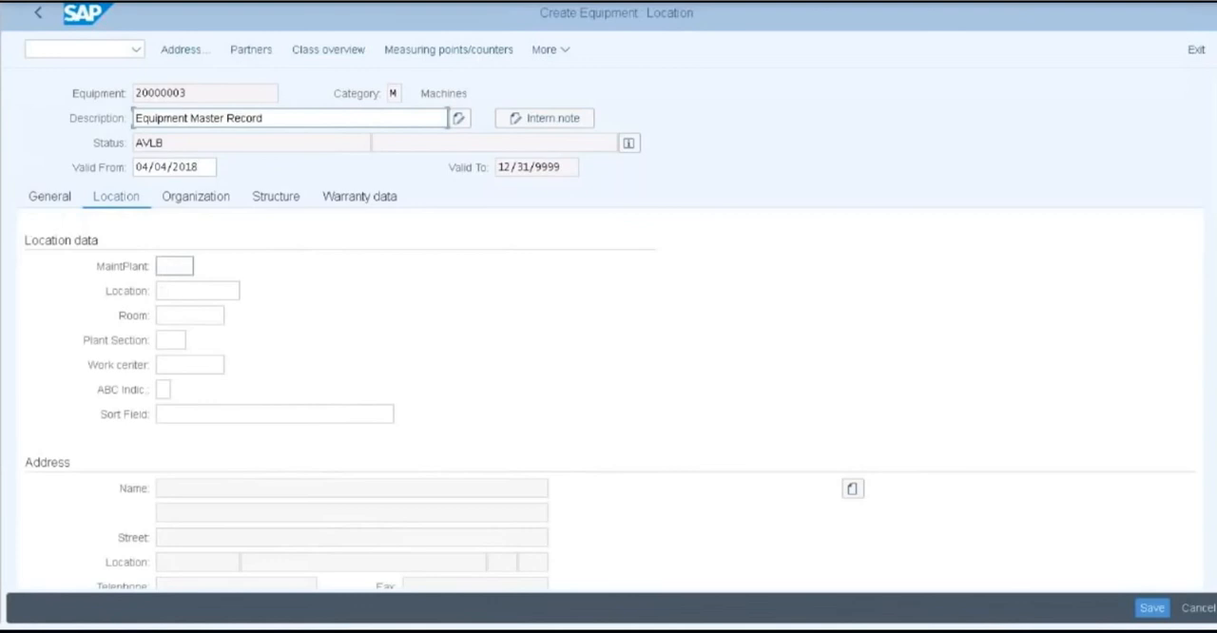
pyautogui.click(204, 268)
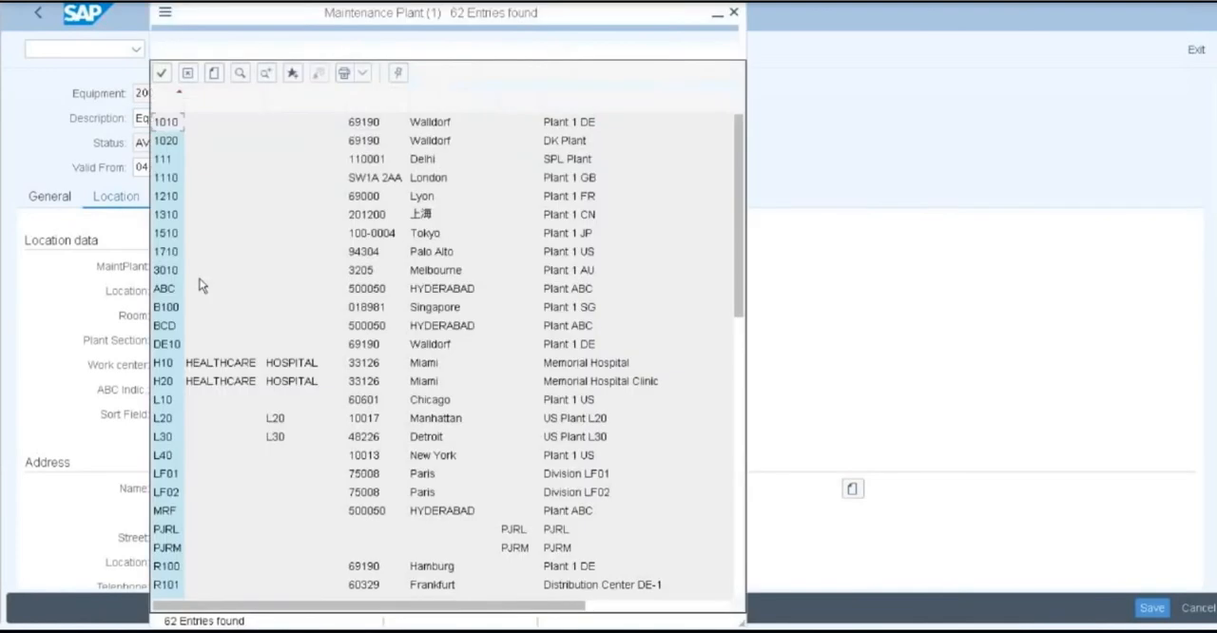
pyautogui.doubleClick(201, 251)
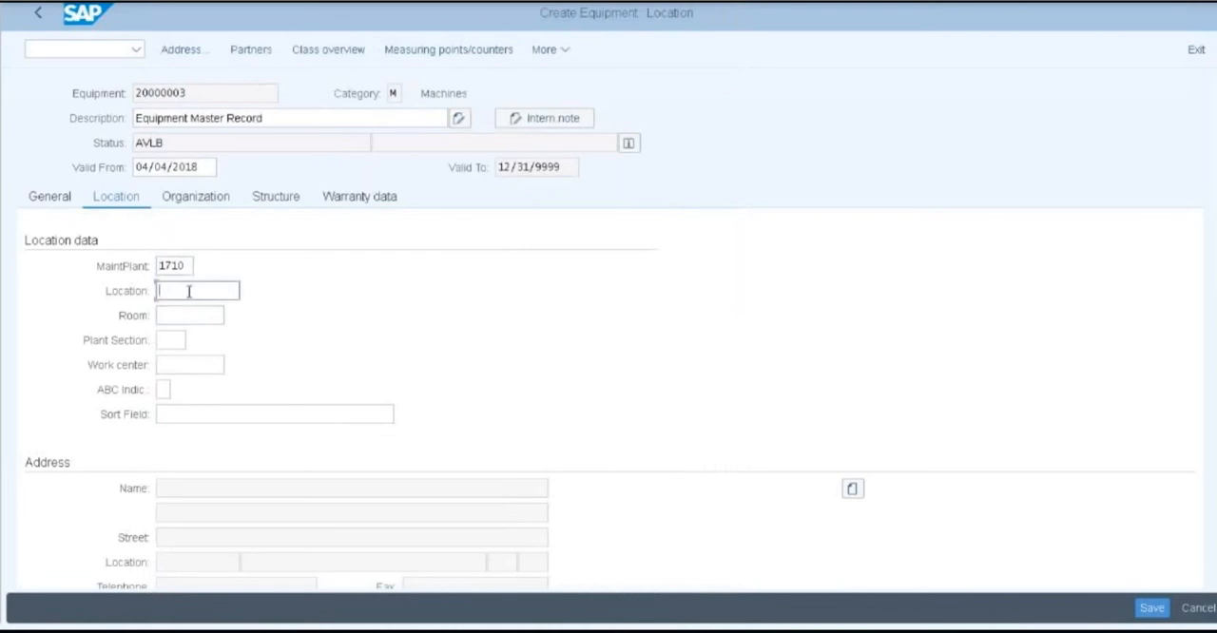
pyautogui.click(245, 293)
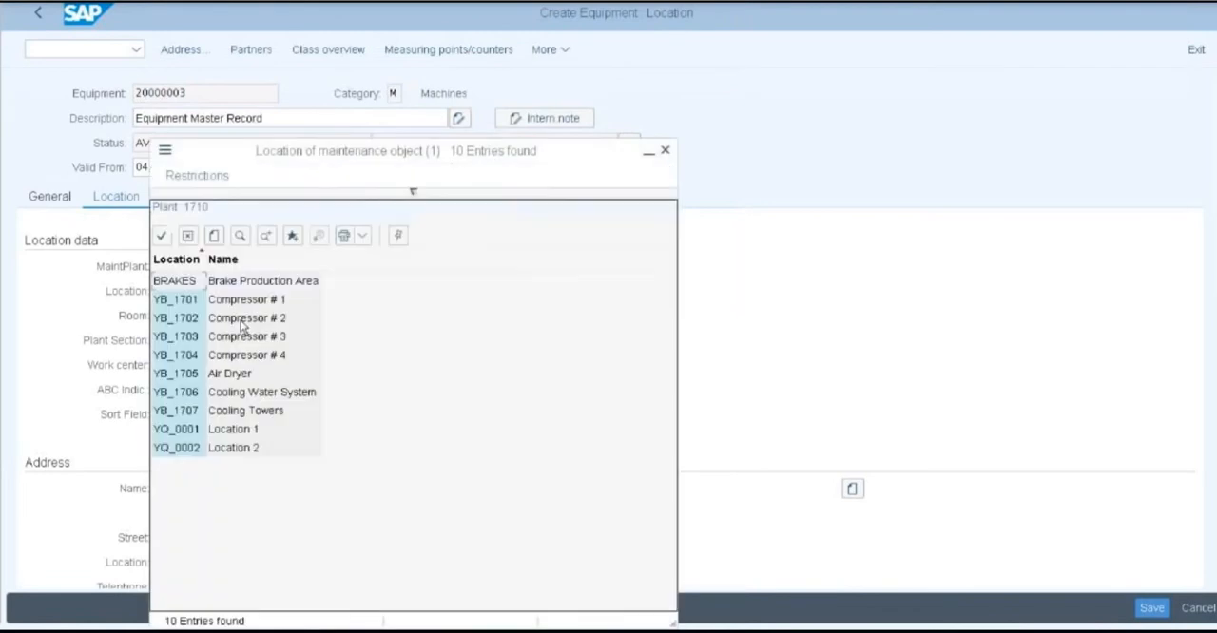
pyautogui.doubleClick(195, 282)
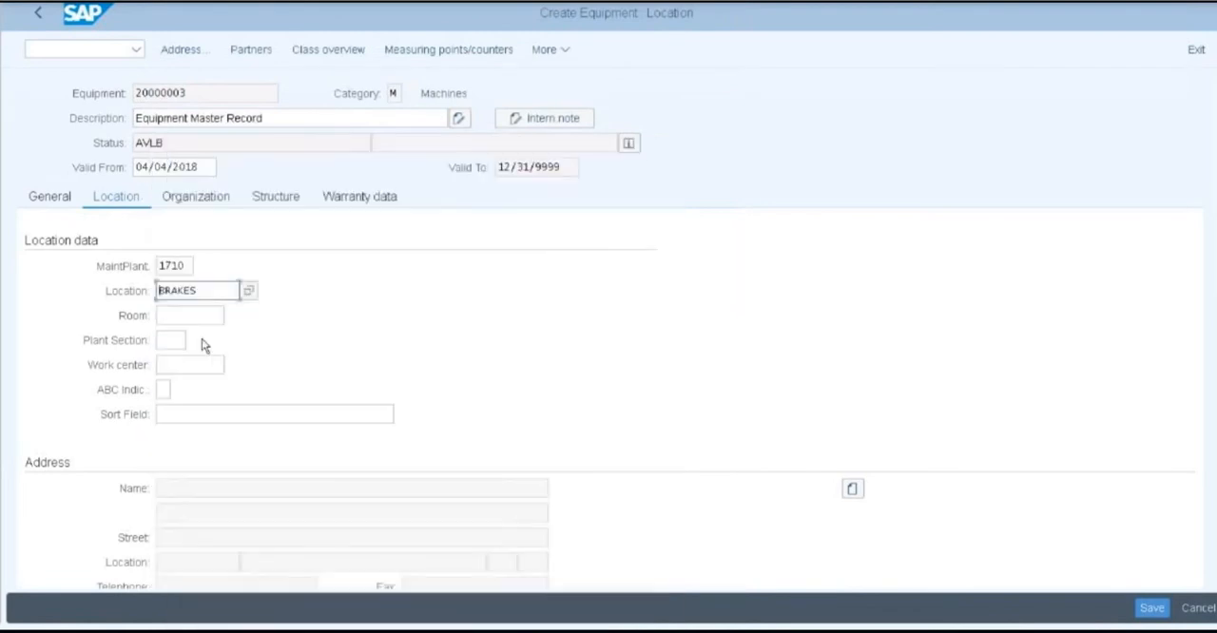
# Assign the plant 1710 work center TECHNIC (CNC machine) in the equipment's location data
pyautogui.click(193, 364)
pyautogui.click(233, 367)
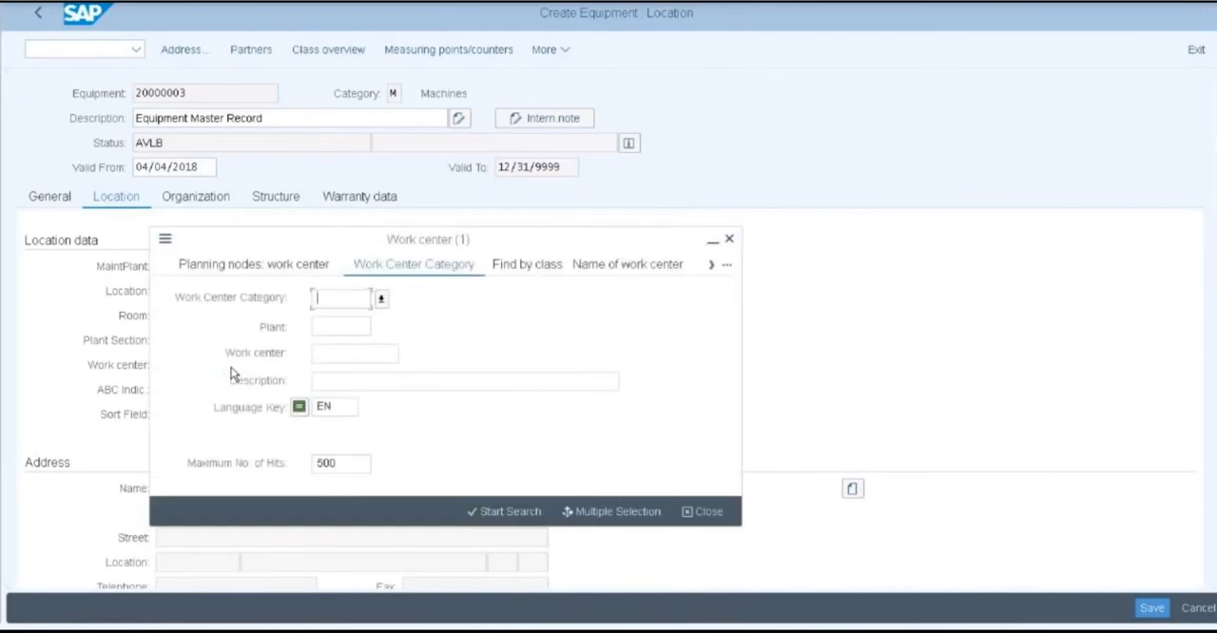
pyautogui.click(505, 512)
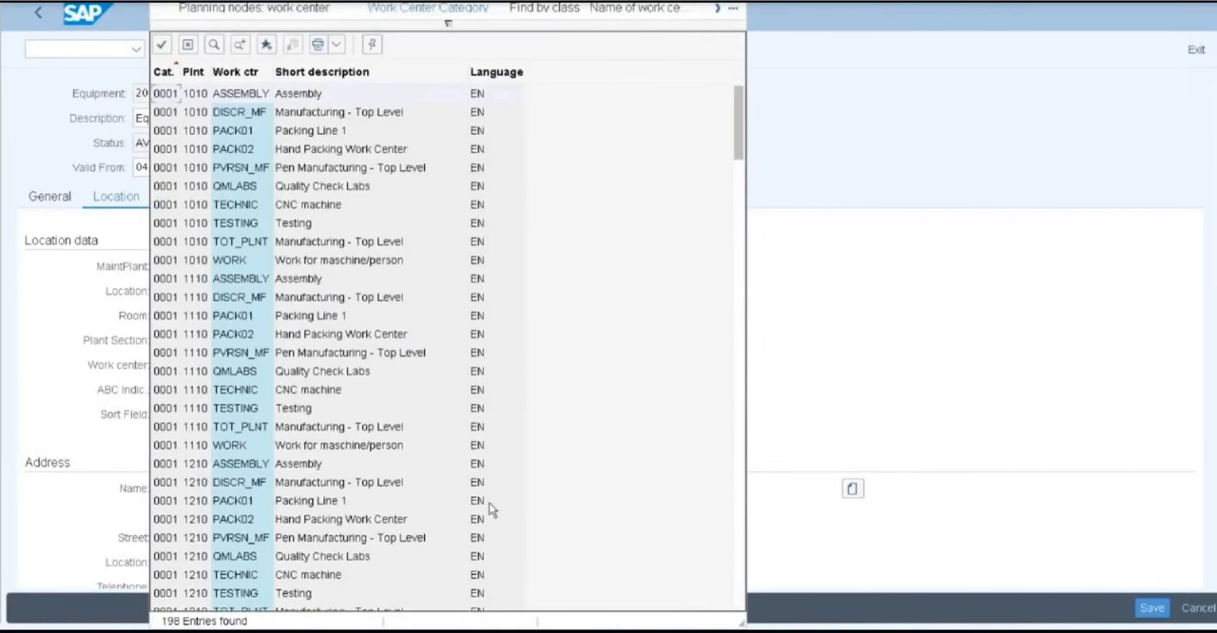
pyautogui.scroll(-5, 411, 314)
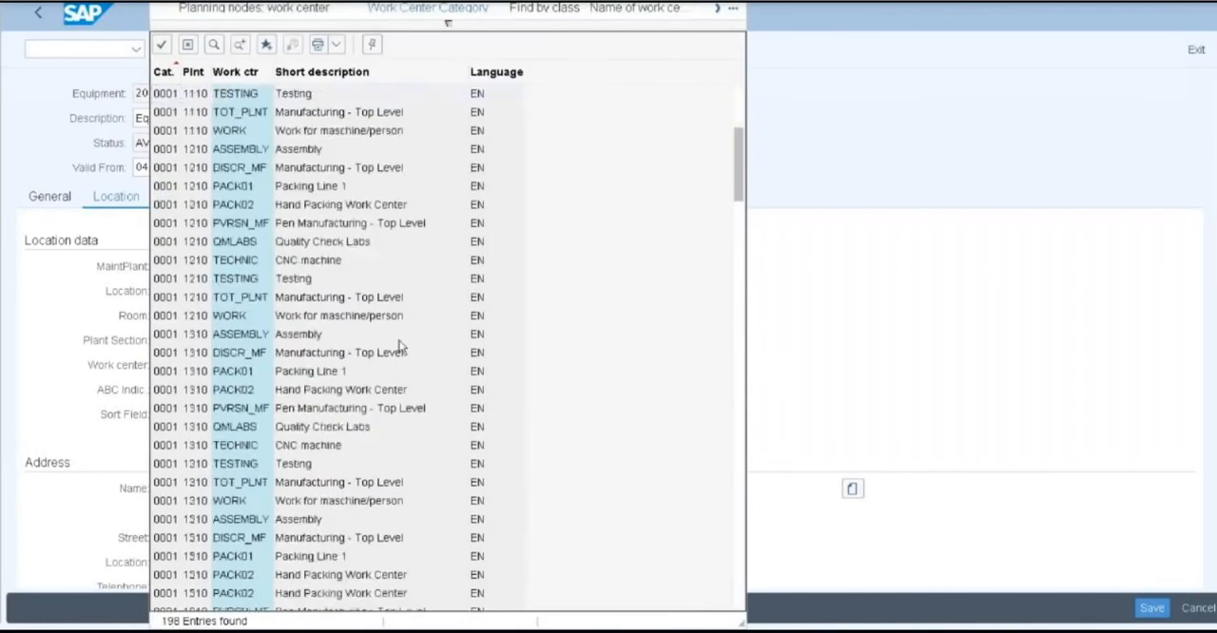
pyautogui.scroll(-7, 402, 356)
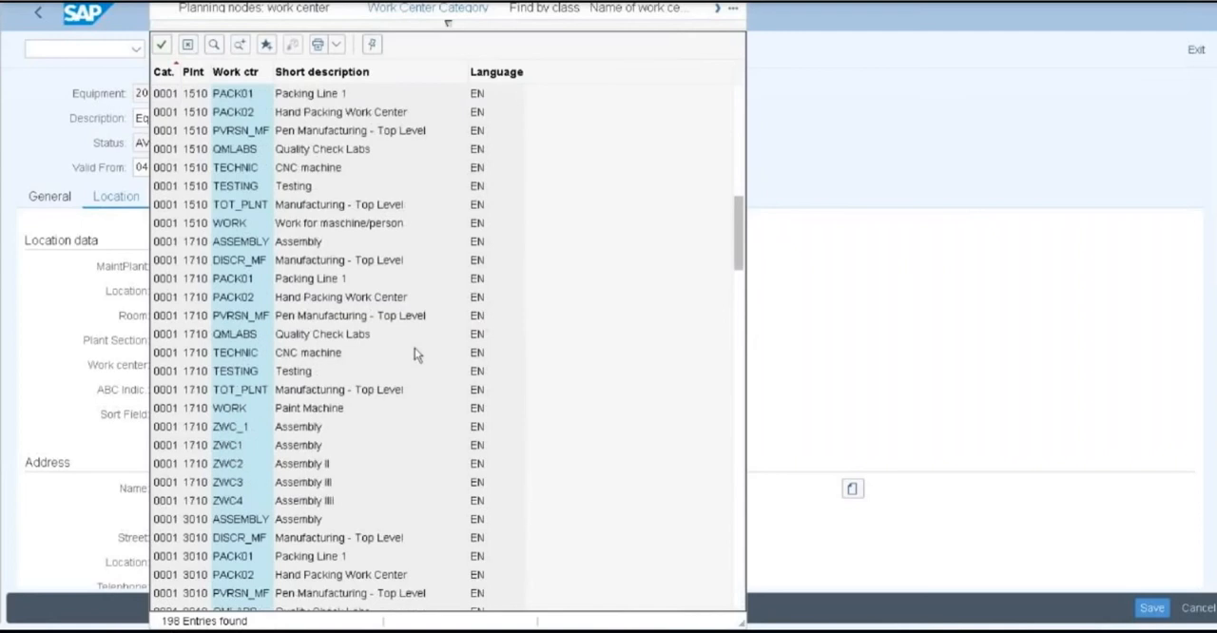
pyautogui.click(161, 354)
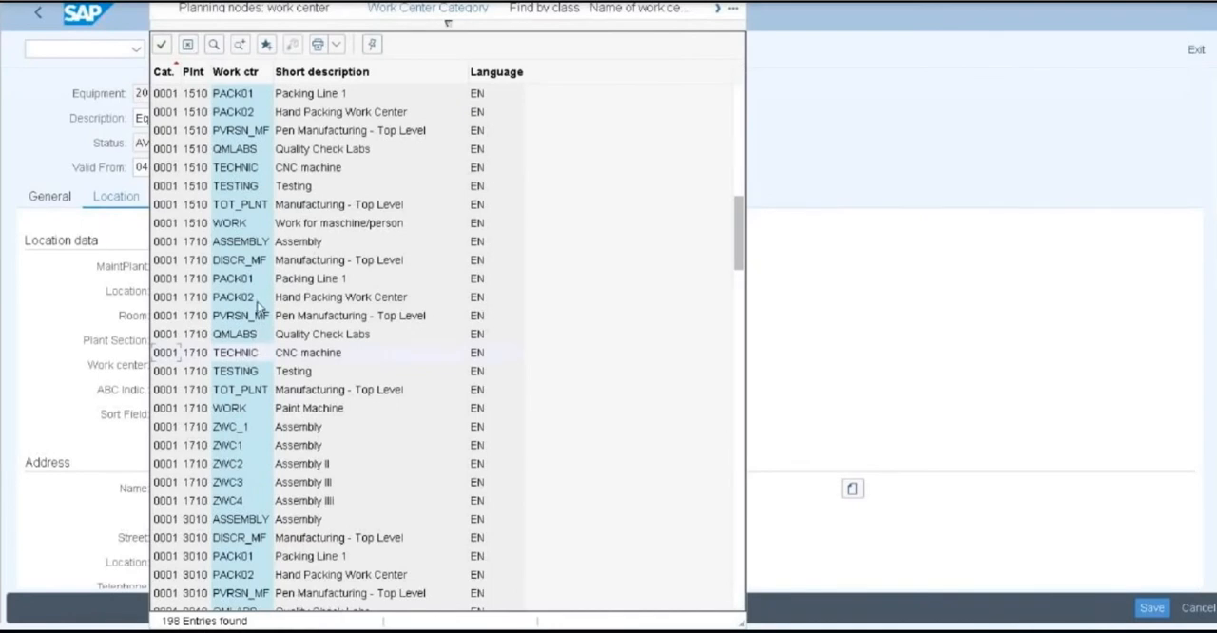
pyautogui.click(177, 355)
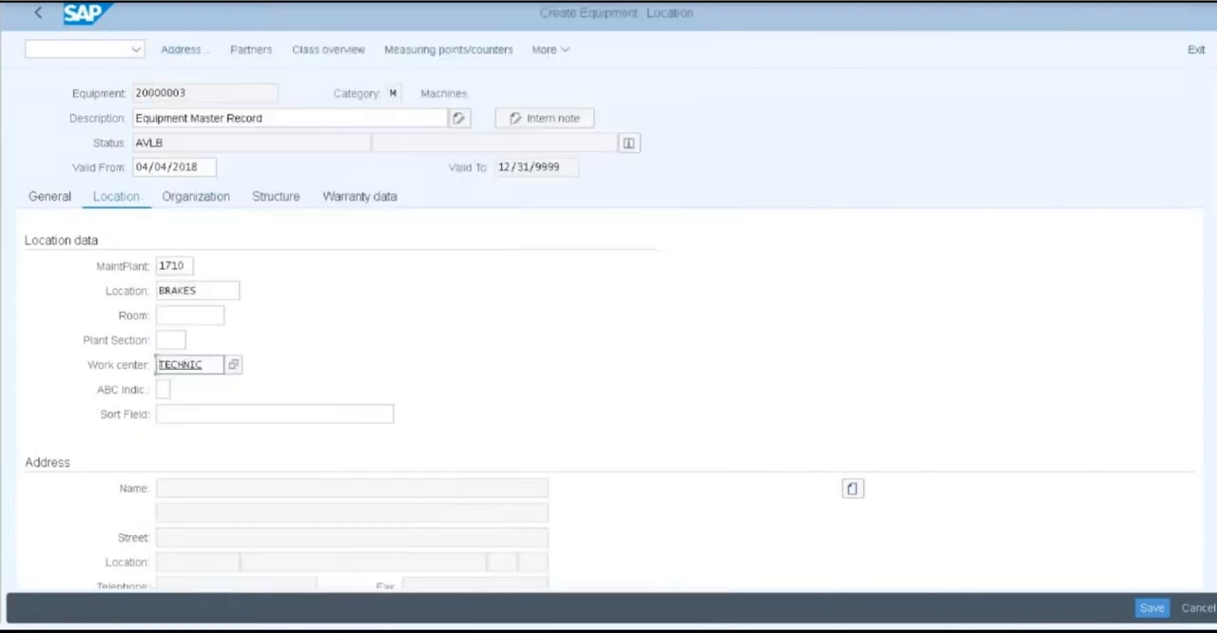
# Assign cost center 17101301 and asset 100001 with sub-number 0 in the equipment's account assignment
pyautogui.click(202, 197)
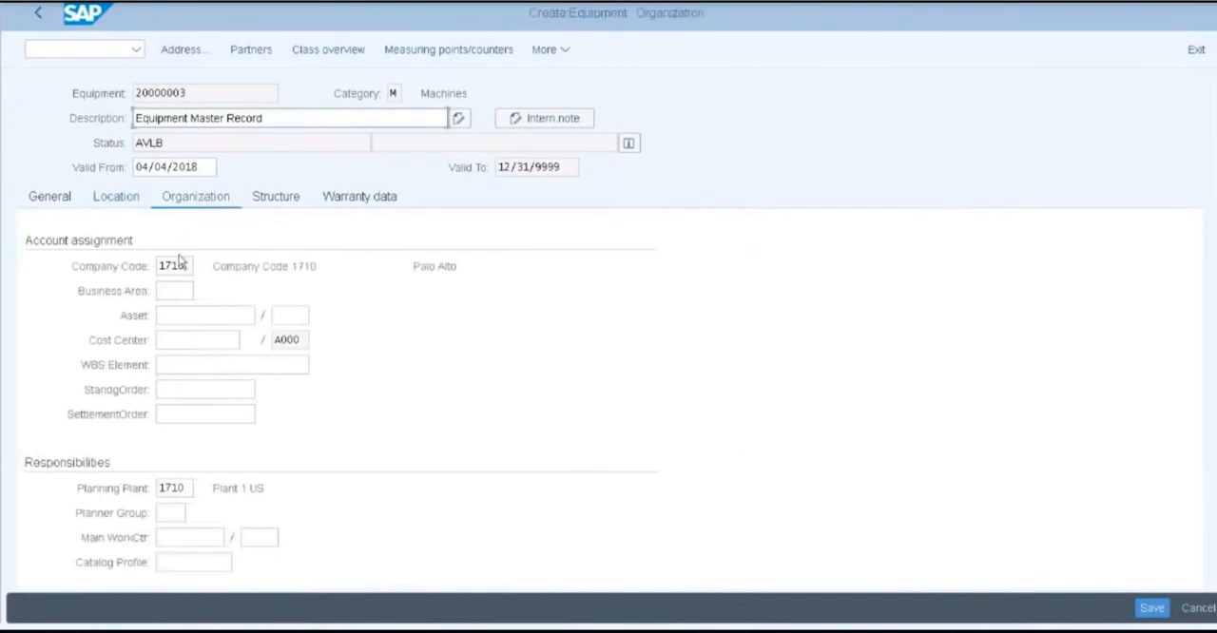
pyautogui.click(215, 339)
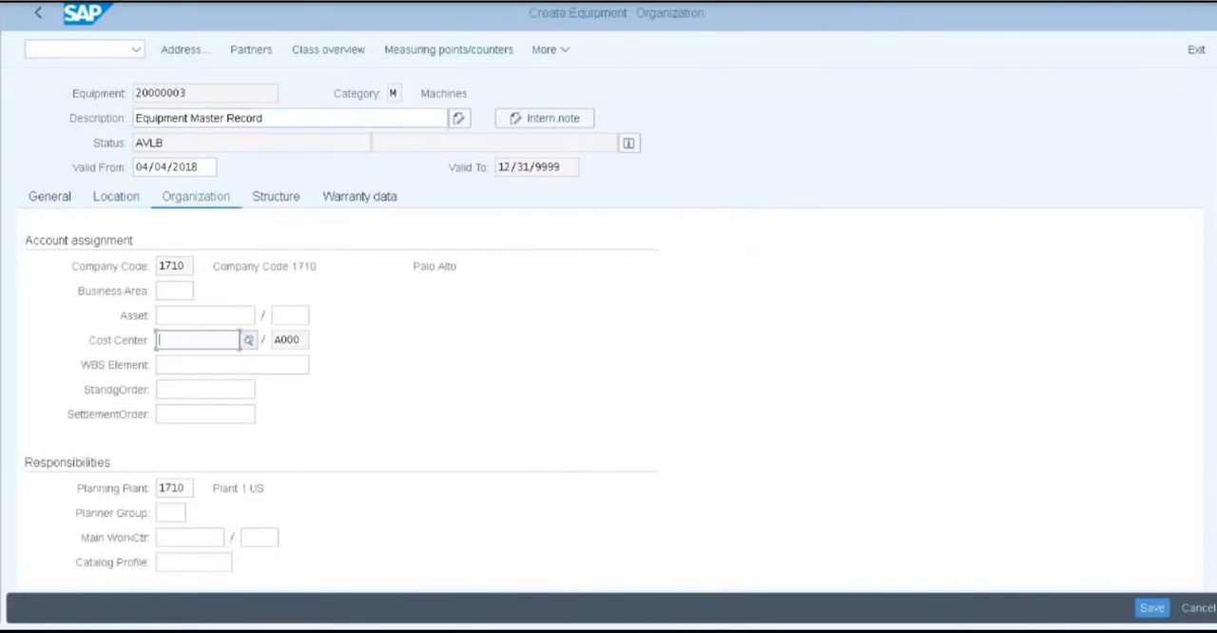
pyautogui.click(248, 344)
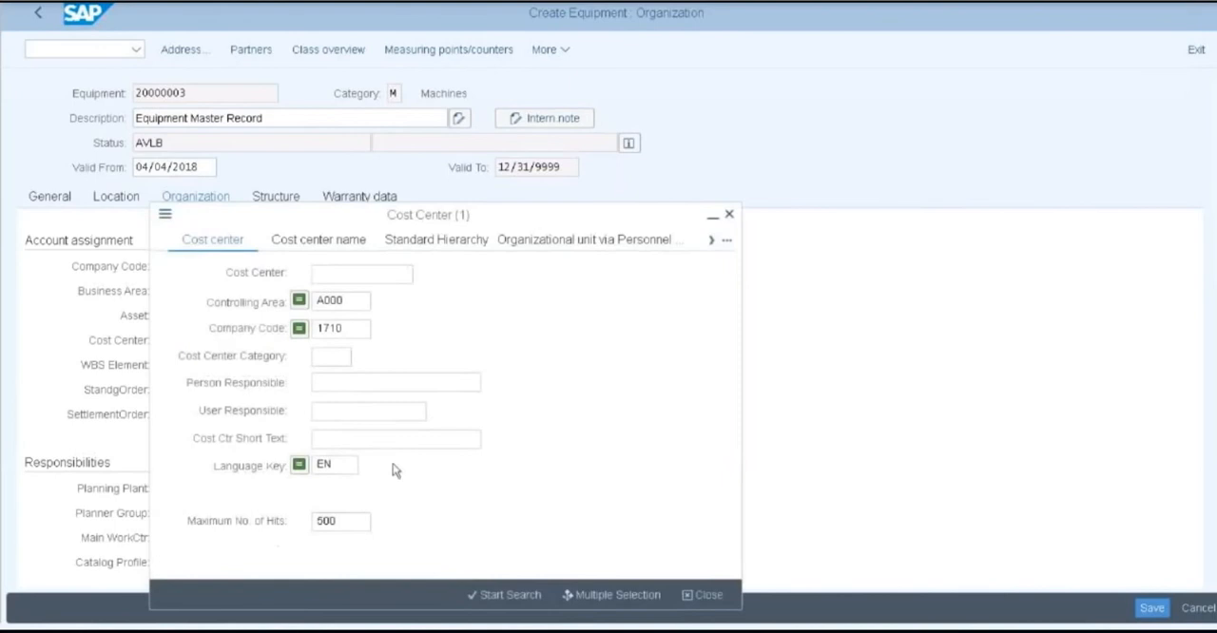
pyautogui.click(501, 596)
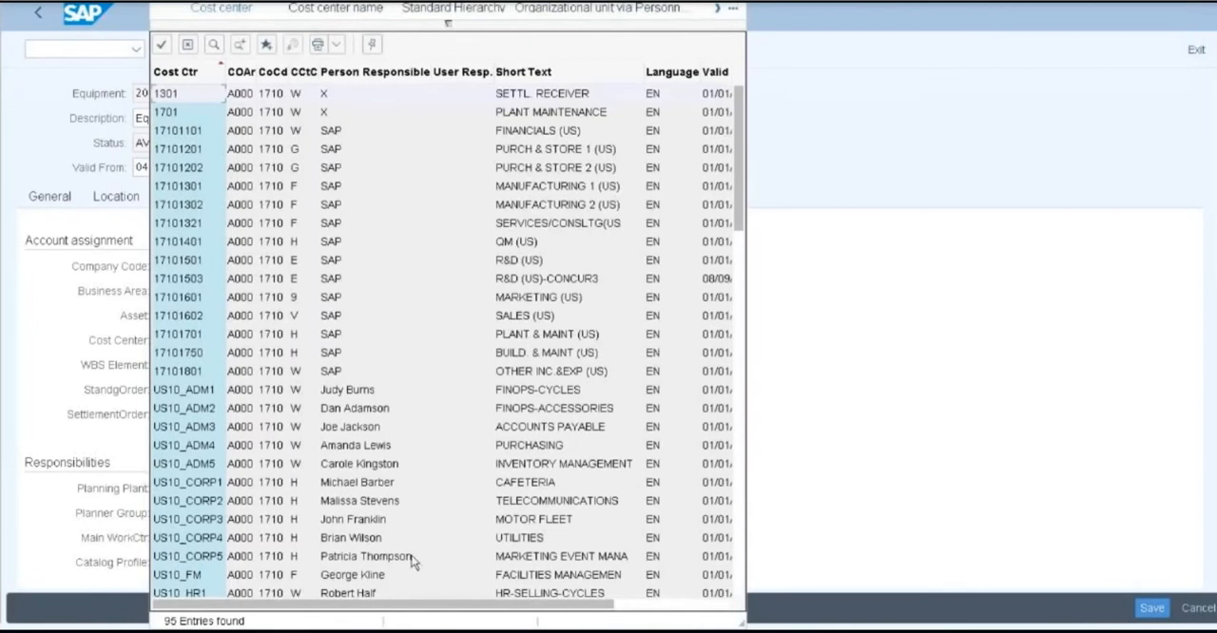
pyautogui.doubleClick(181, 186)
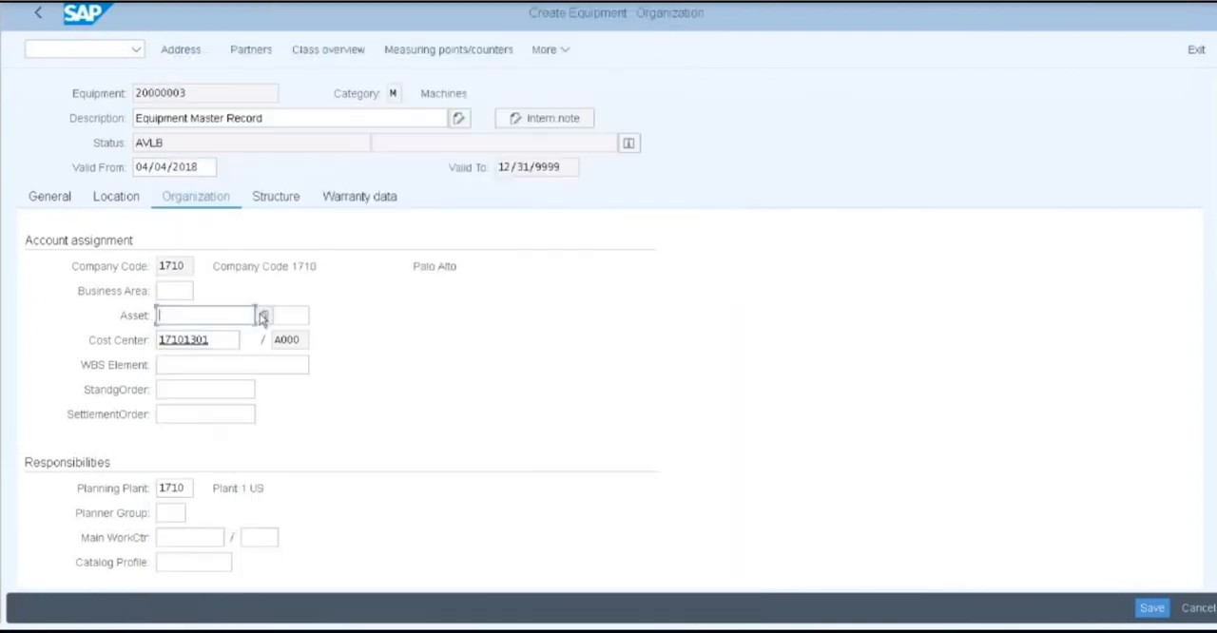
pyautogui.click(263, 316)
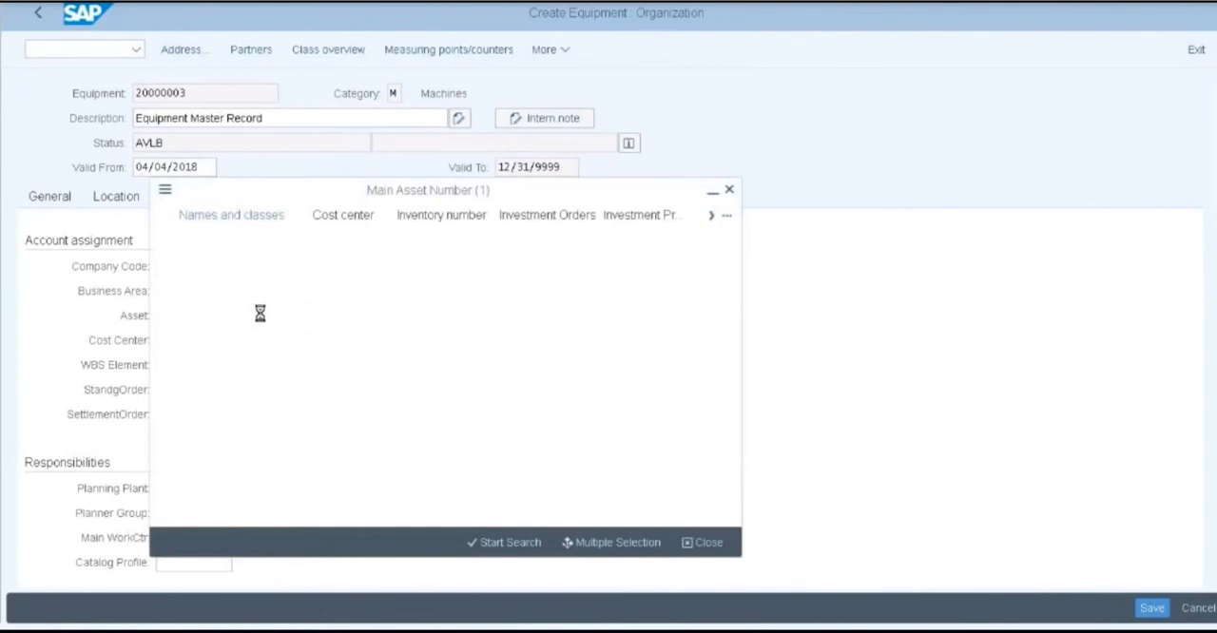
pyautogui.click(491, 547)
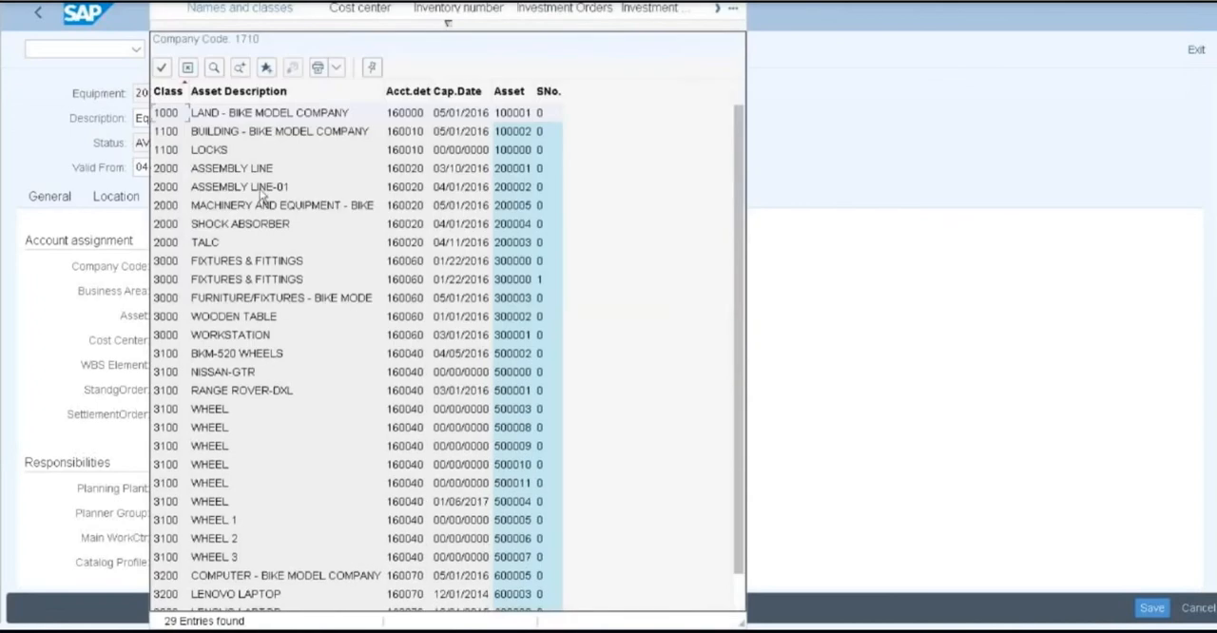
pyautogui.press('Return')
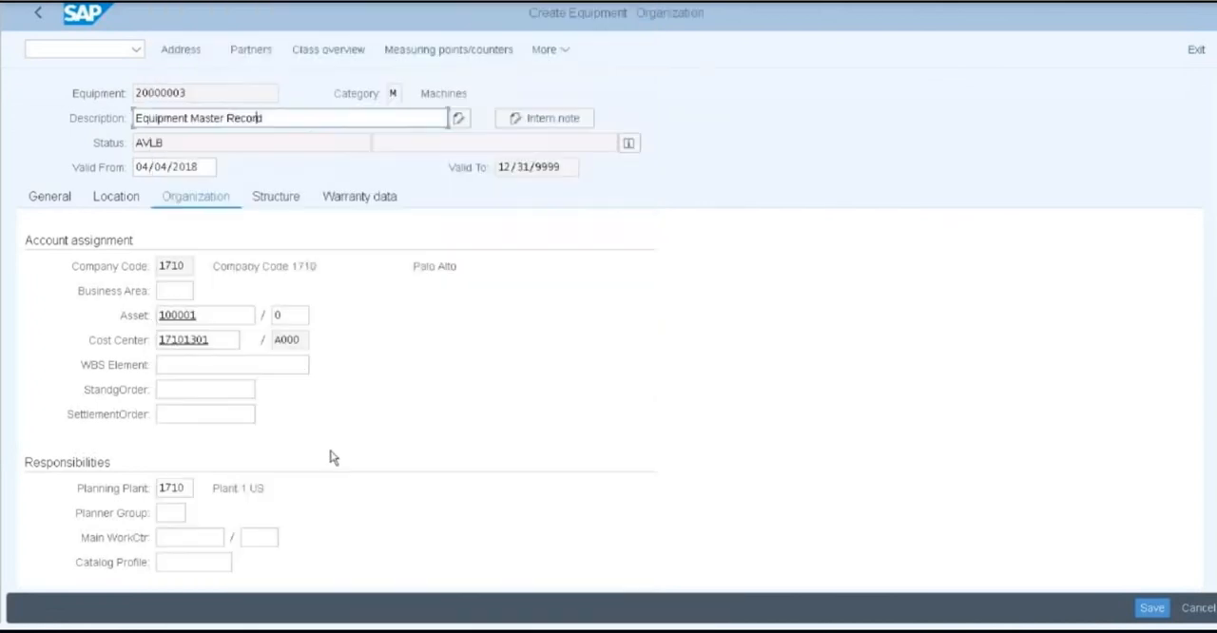
# Set the equipment's planner group to 100 in the responsibilities data
pyautogui.scroll(-1, 331, 454)
pyautogui.click(180, 466)
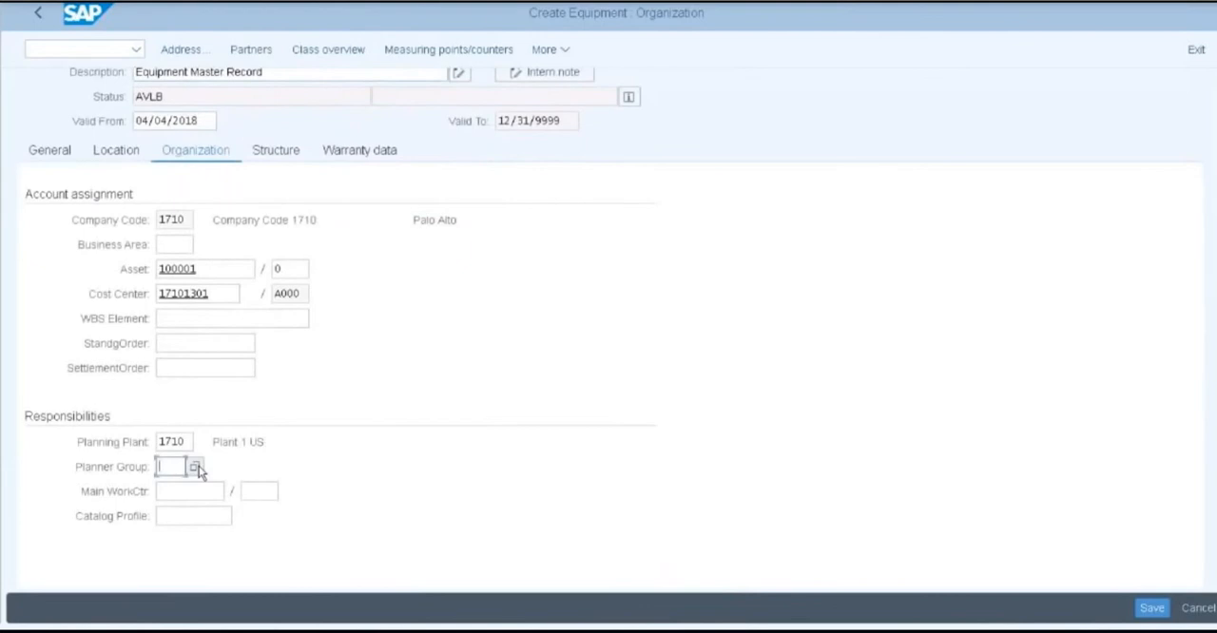
pyautogui.click(194, 467)
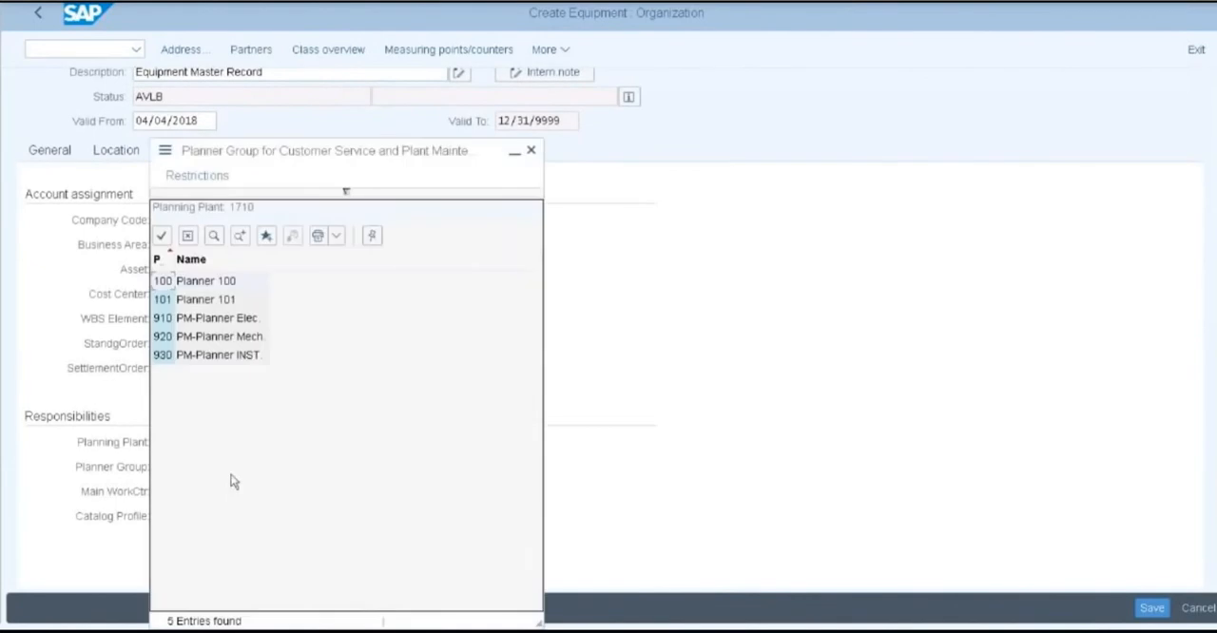
pyautogui.doubleClick(181, 281)
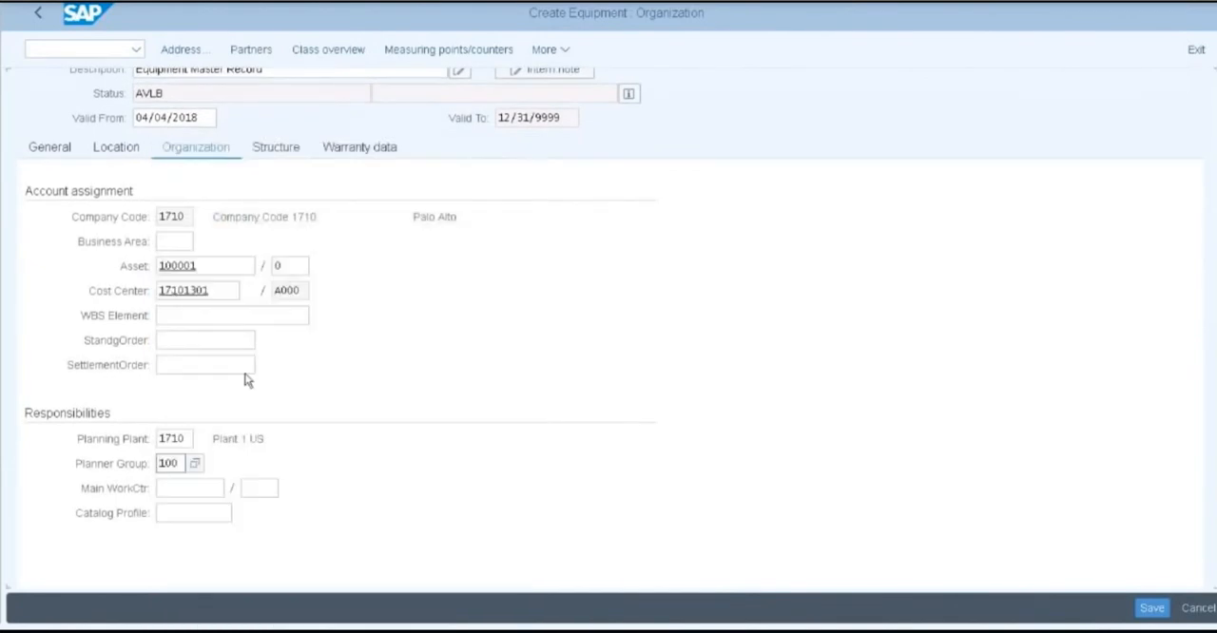
# Install the equipment at functional location 1708 in its structure data and save the equipment master record
pyautogui.click(269, 152)
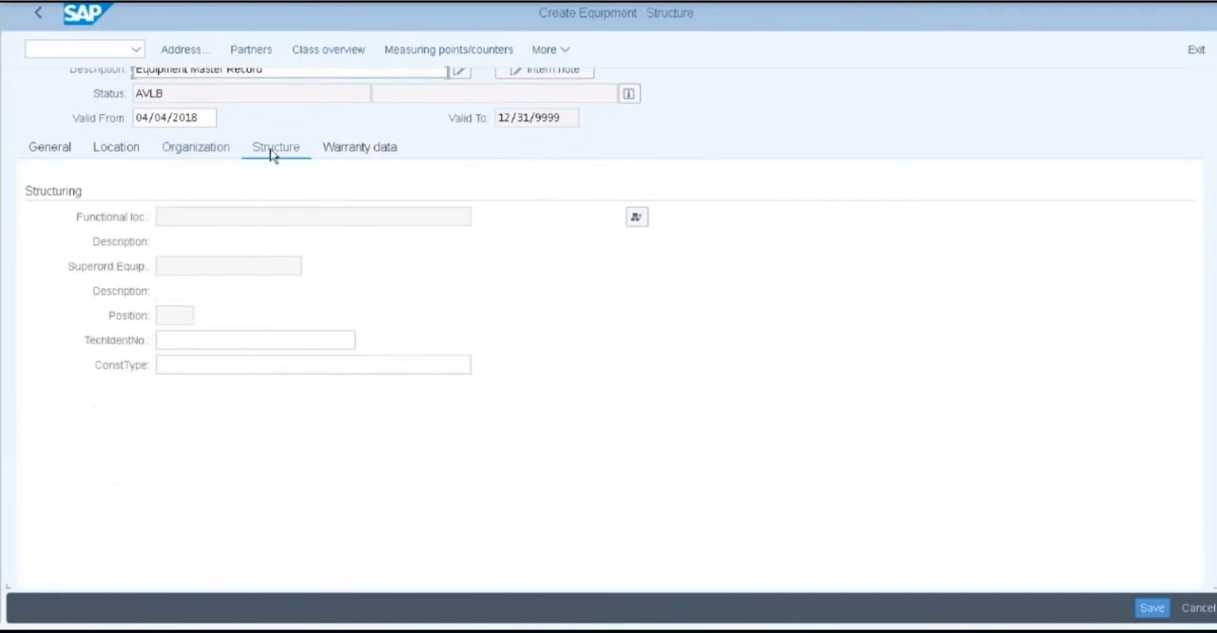
pyautogui.click(637, 219)
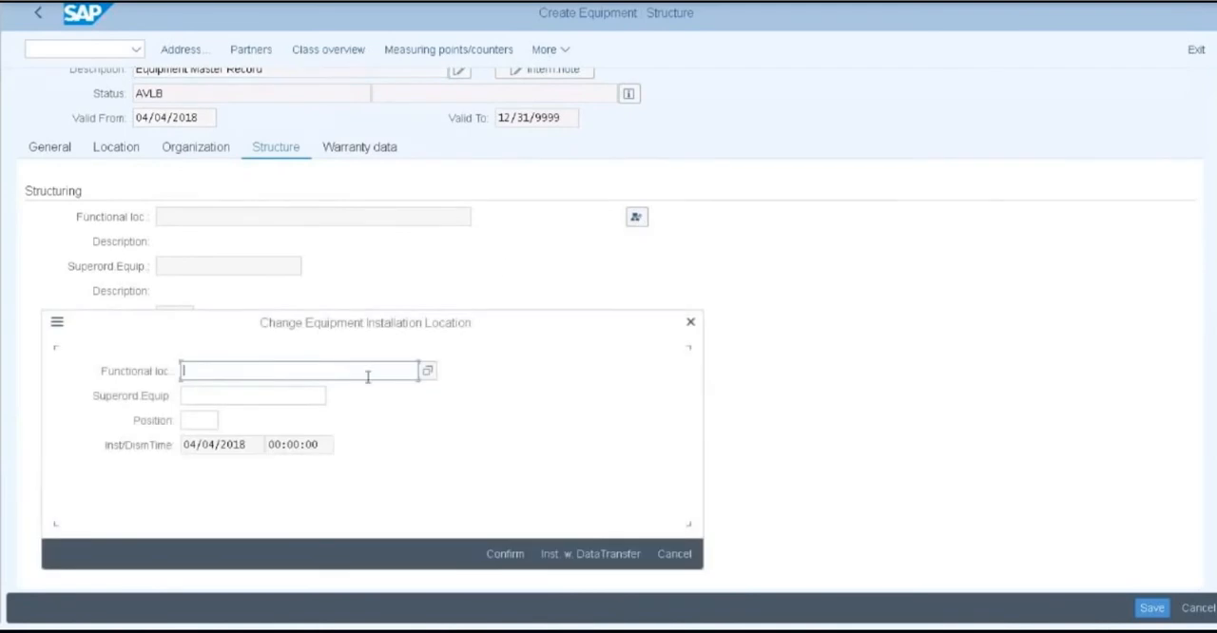
pyautogui.click(428, 370)
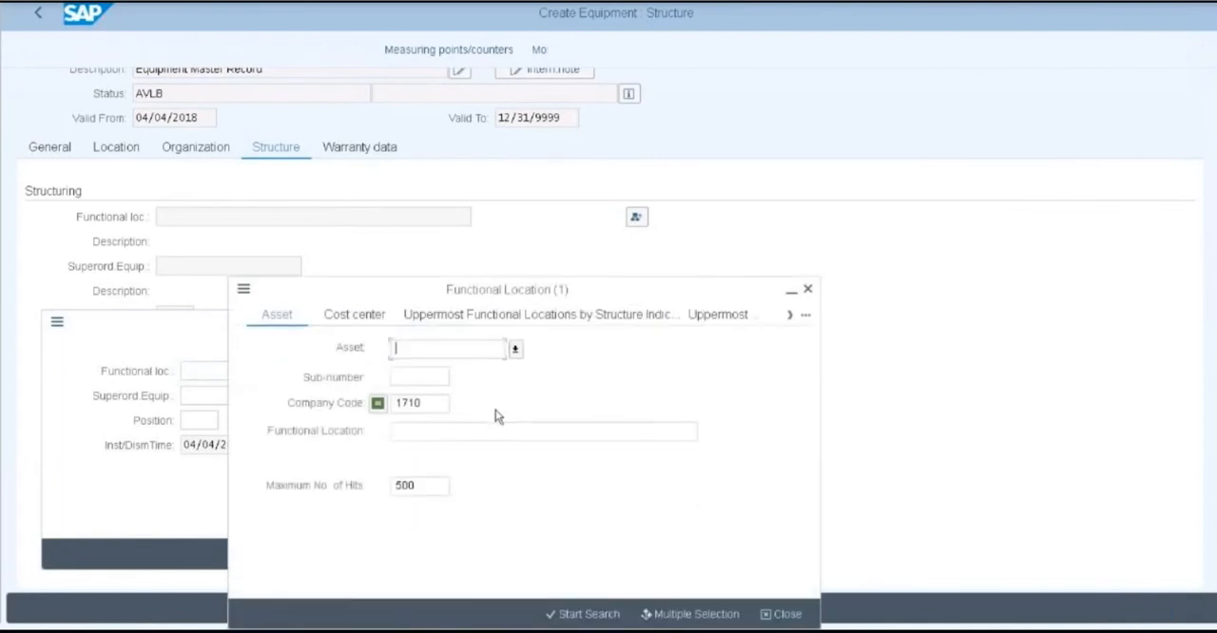
pyautogui.click(588, 614)
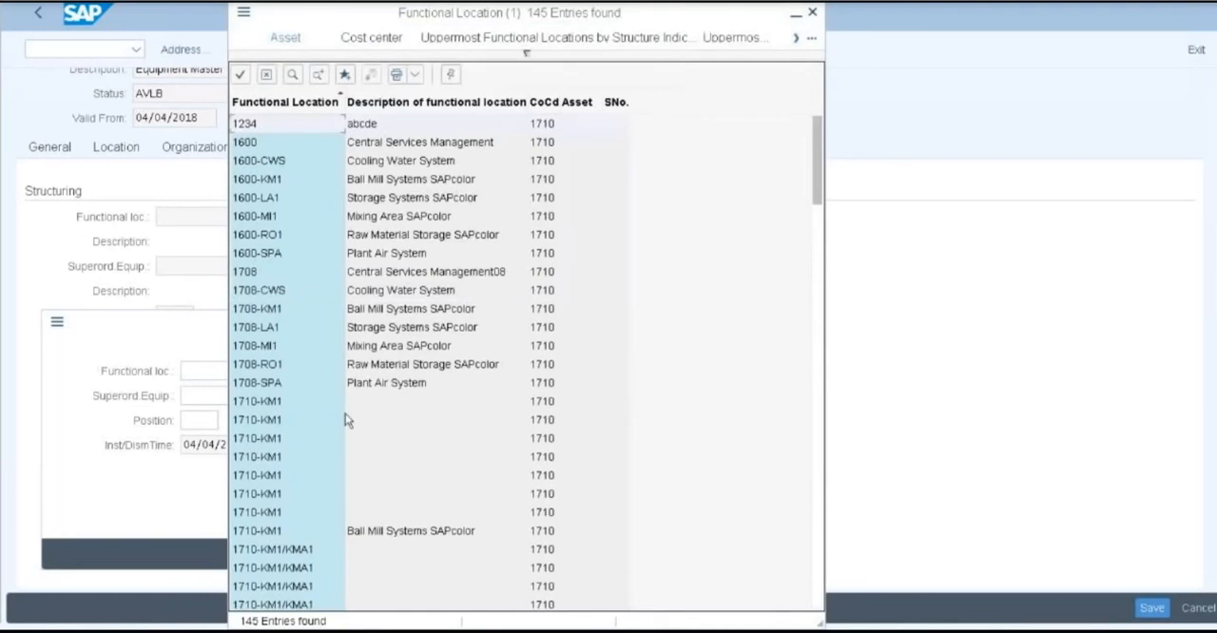
pyautogui.click(253, 275)
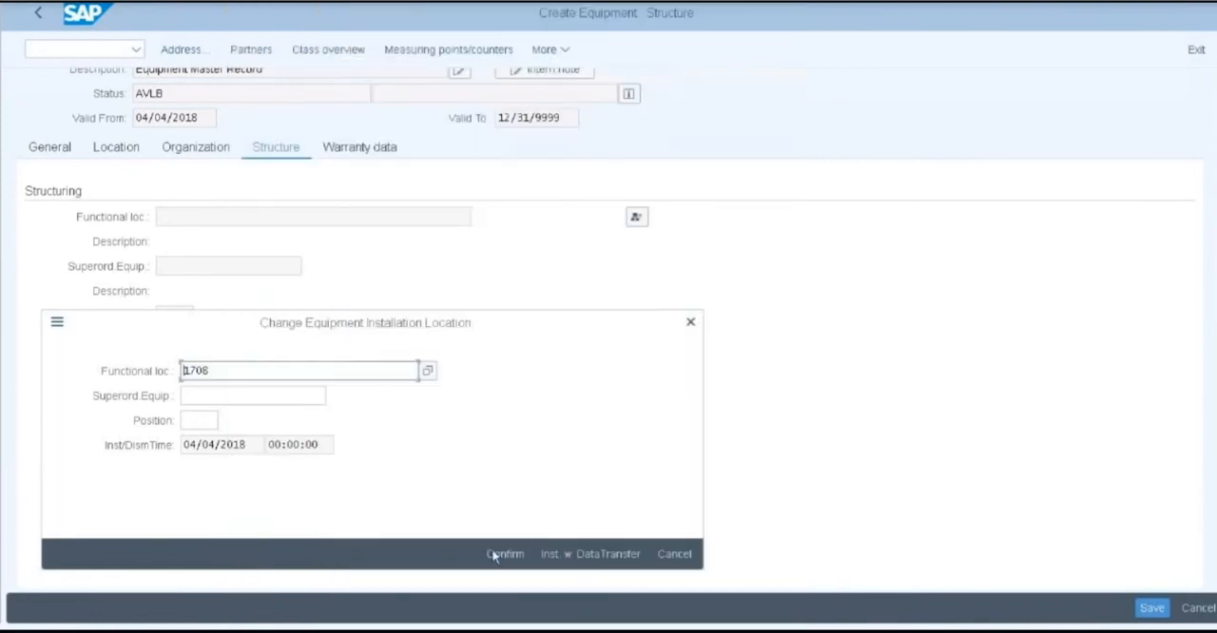
pyautogui.click(494, 554)
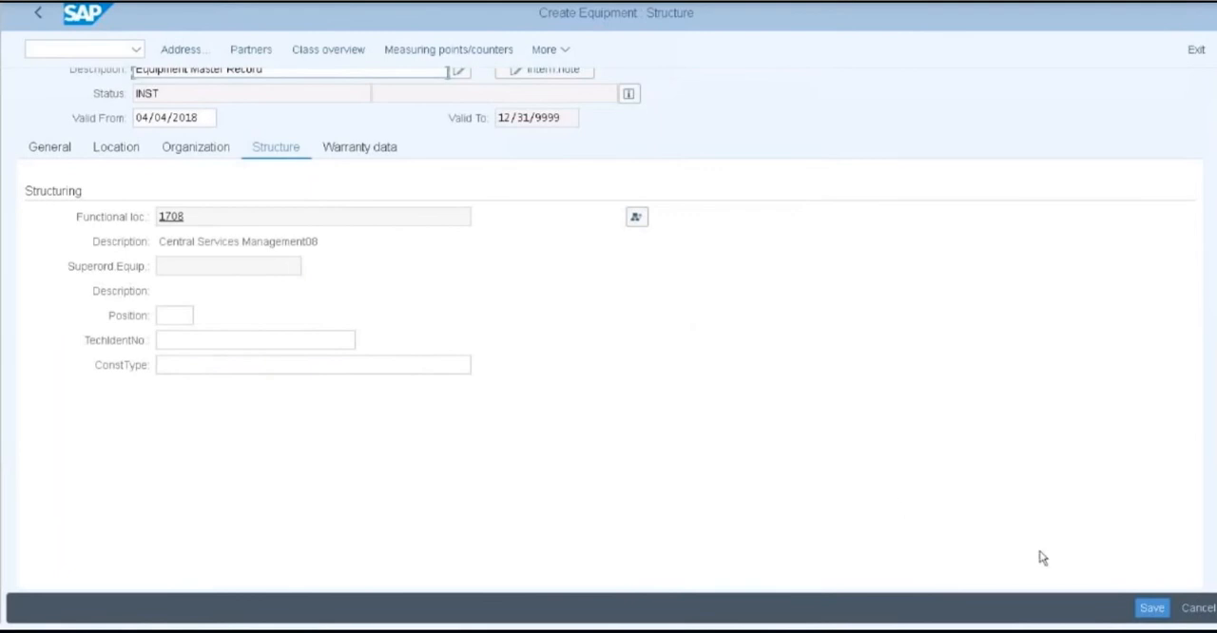
pyautogui.click(1142, 610)
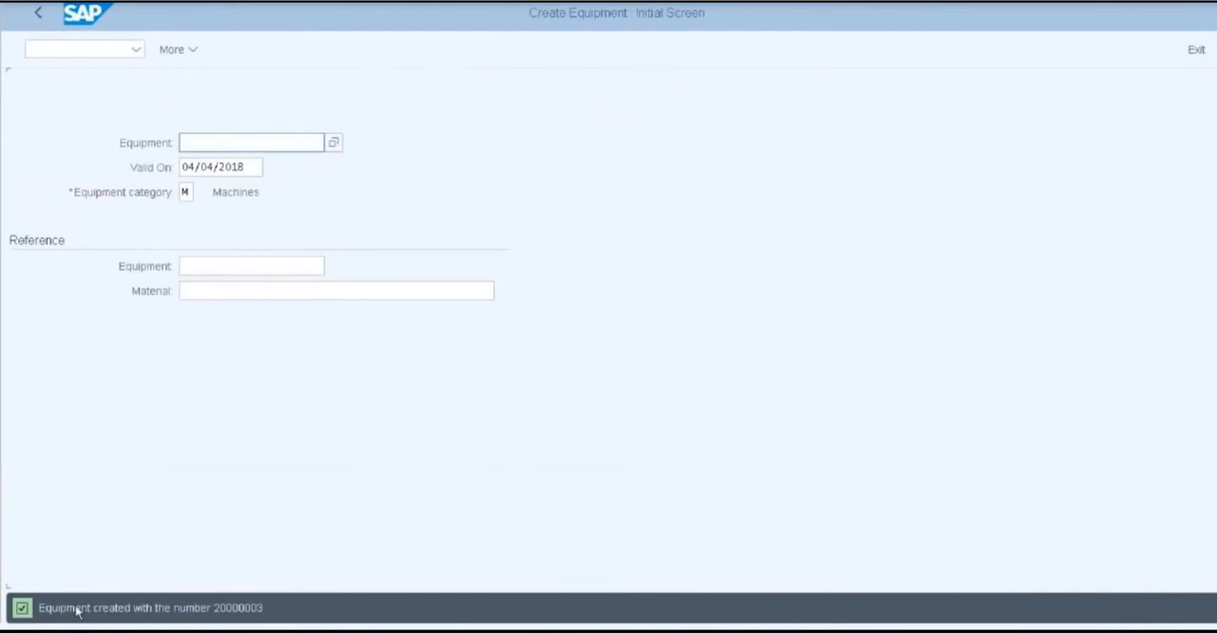
# Copy the equipment creation message into the Notepad notes below the functional location FL02 line and minimise Notepad
pyautogui.moveTo(43, 611); pyautogui.dragTo(268, 611)
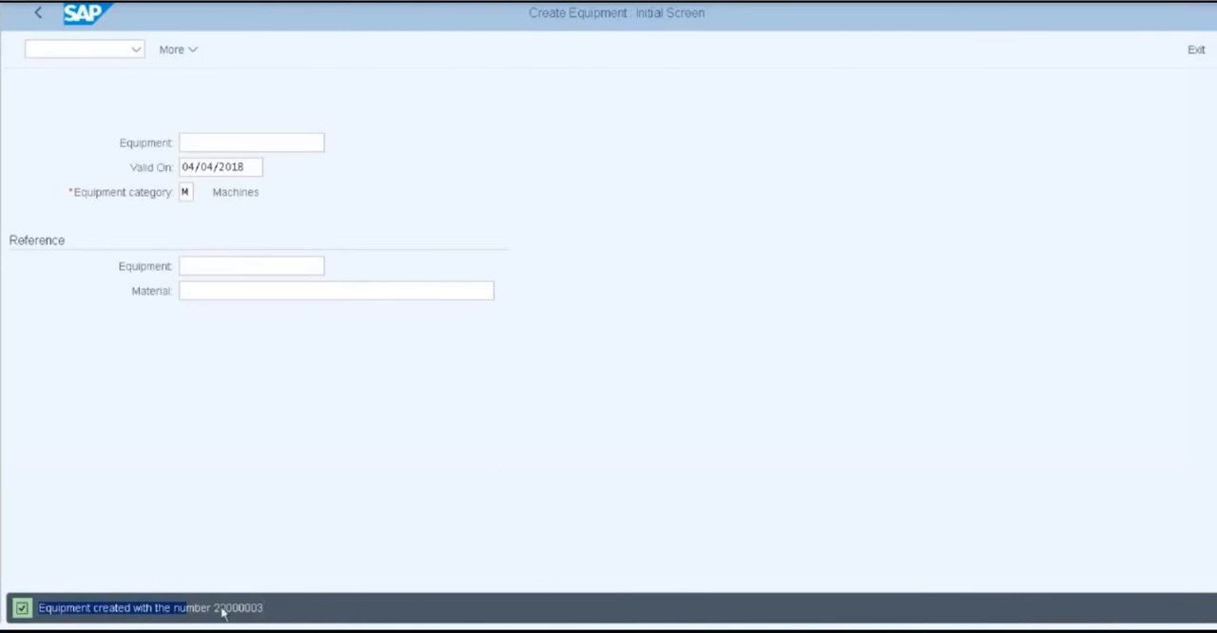
pyautogui.click(108, 609)
pyautogui.moveTo(41, 608); pyautogui.dragTo(266, 616)
pyautogui.hotkey('ctrl', 'c')
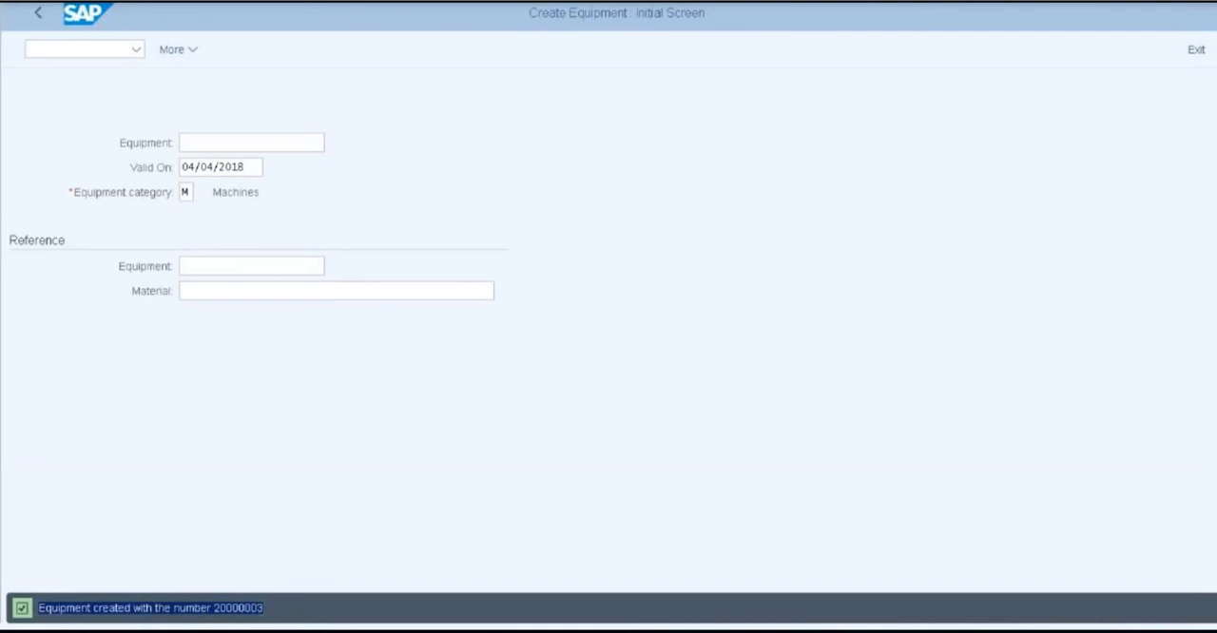
pyautogui.hotkey('alt', 'Tab')
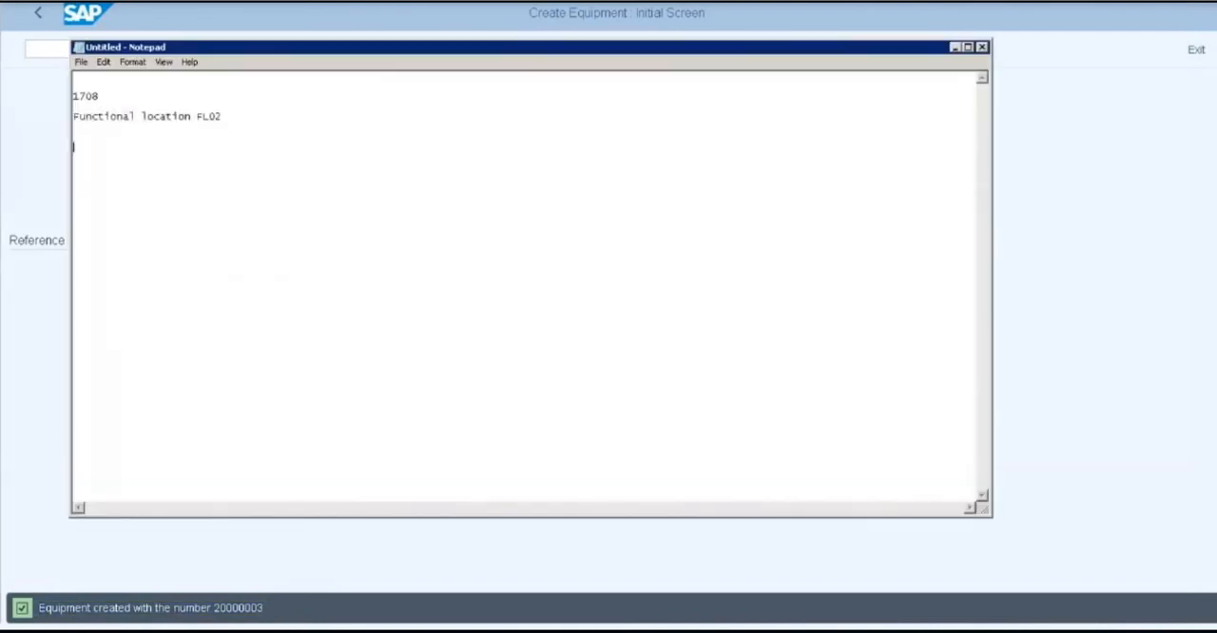
pyautogui.hotkey('ctrl', 'v')
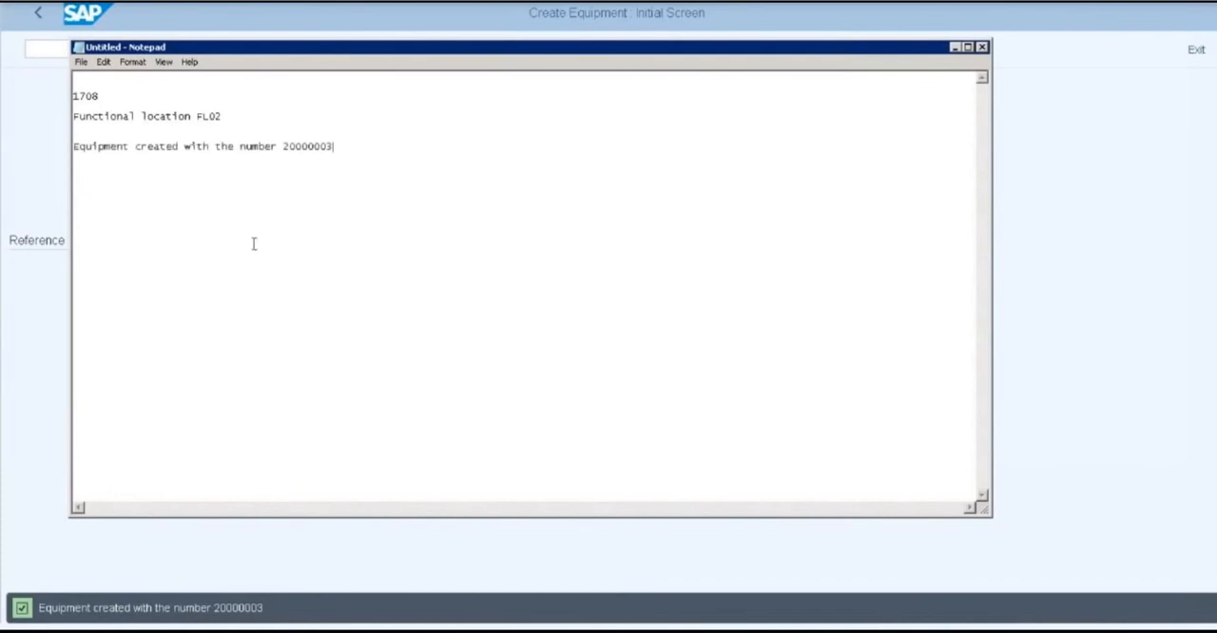
pyautogui.moveTo(284, 149)
pyautogui.mouseDown()
pyautogui.moveTo(335, 148)
pyautogui.moveTo(282, 146)
pyautogui.mouseUp()
pyautogui.click(333, 148)
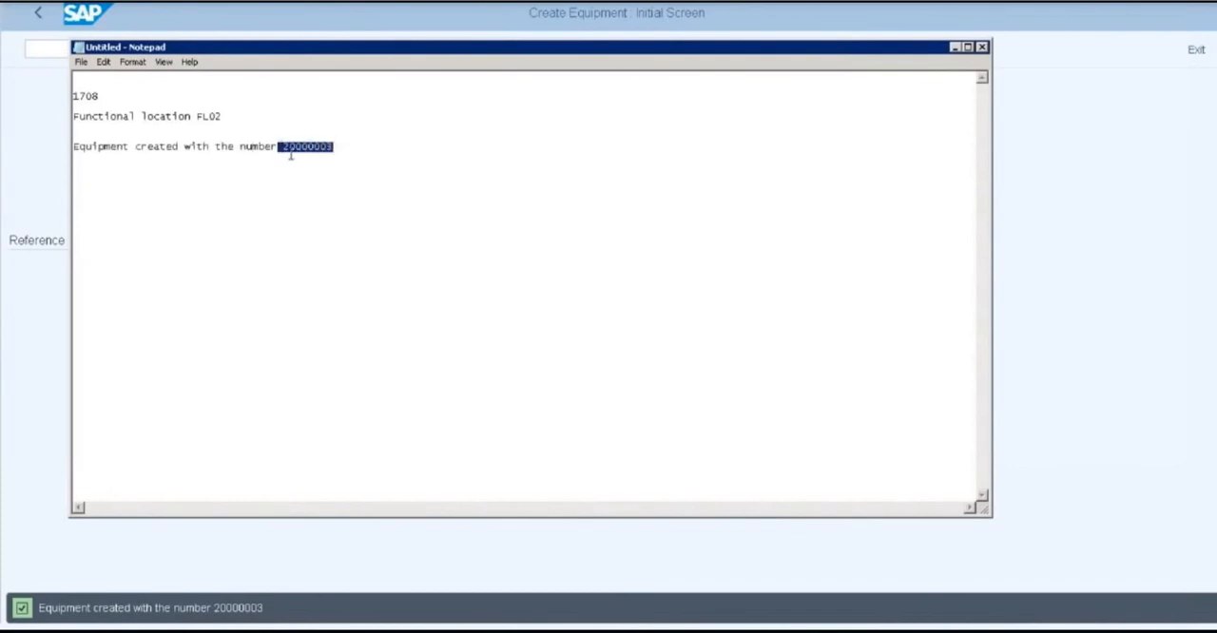
pyautogui.click(289, 149)
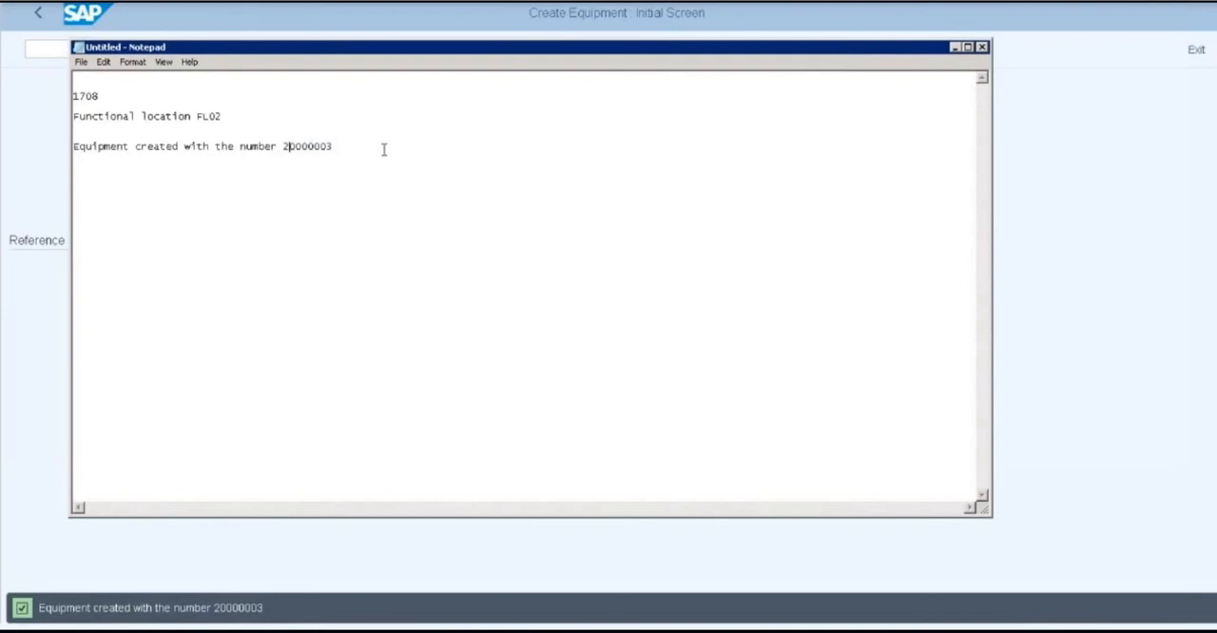
pyautogui.click(954, 47)
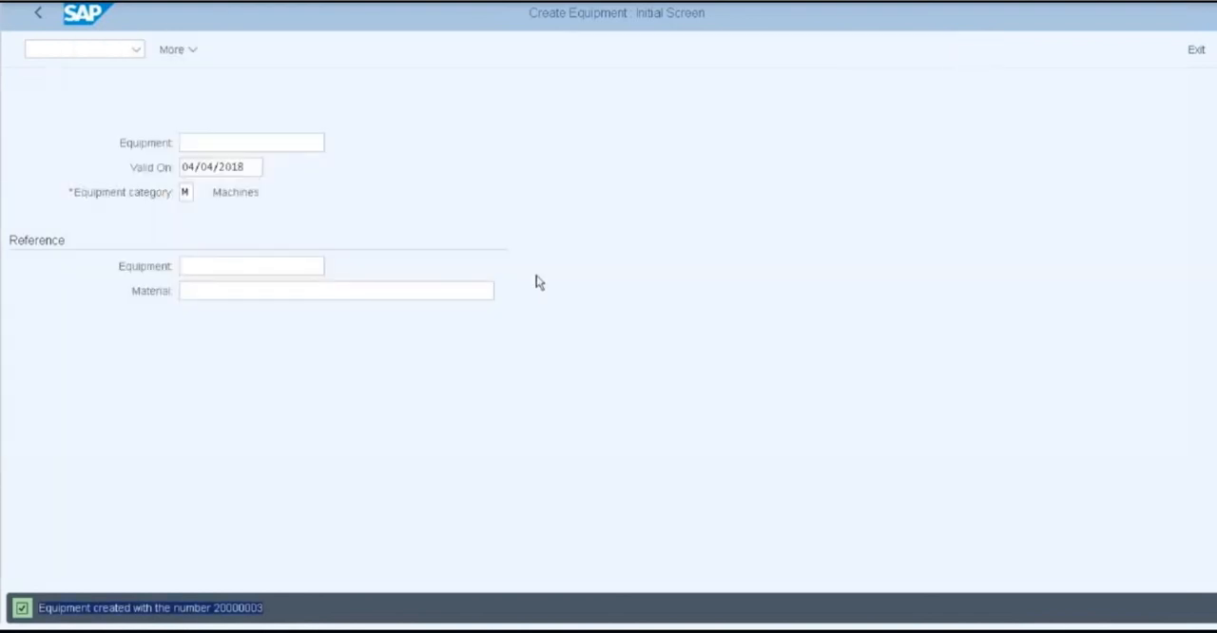
# Leave equipment creation and start transaction IE03 to display equipment
pyautogui.click(214, 619)
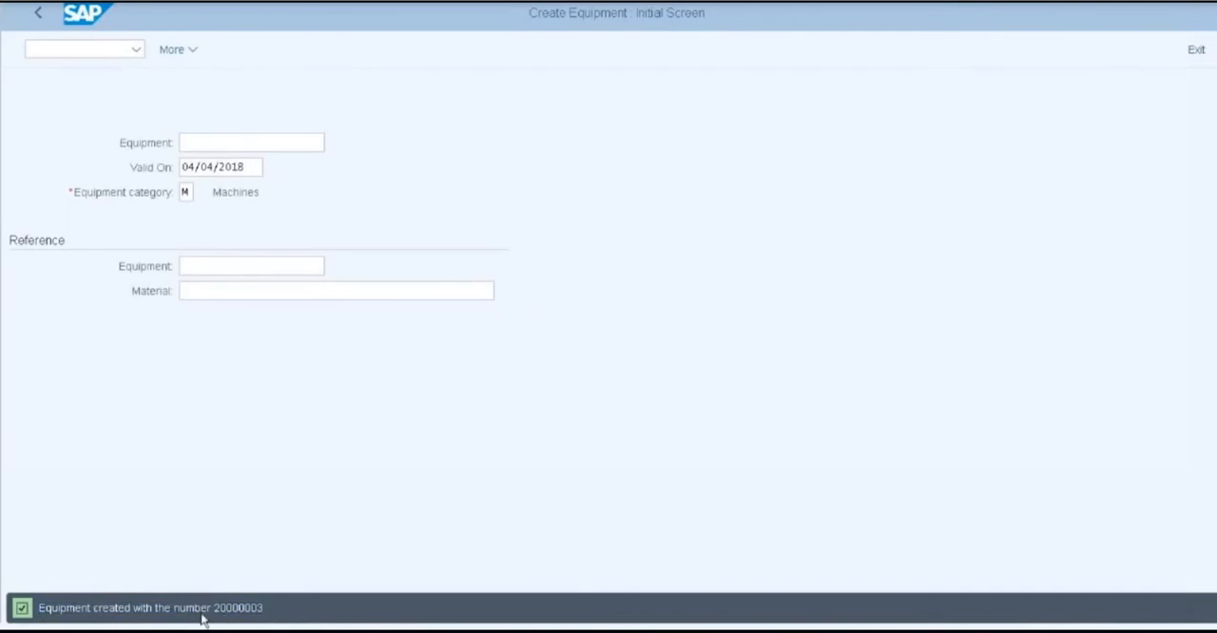
pyautogui.click(37, 16)
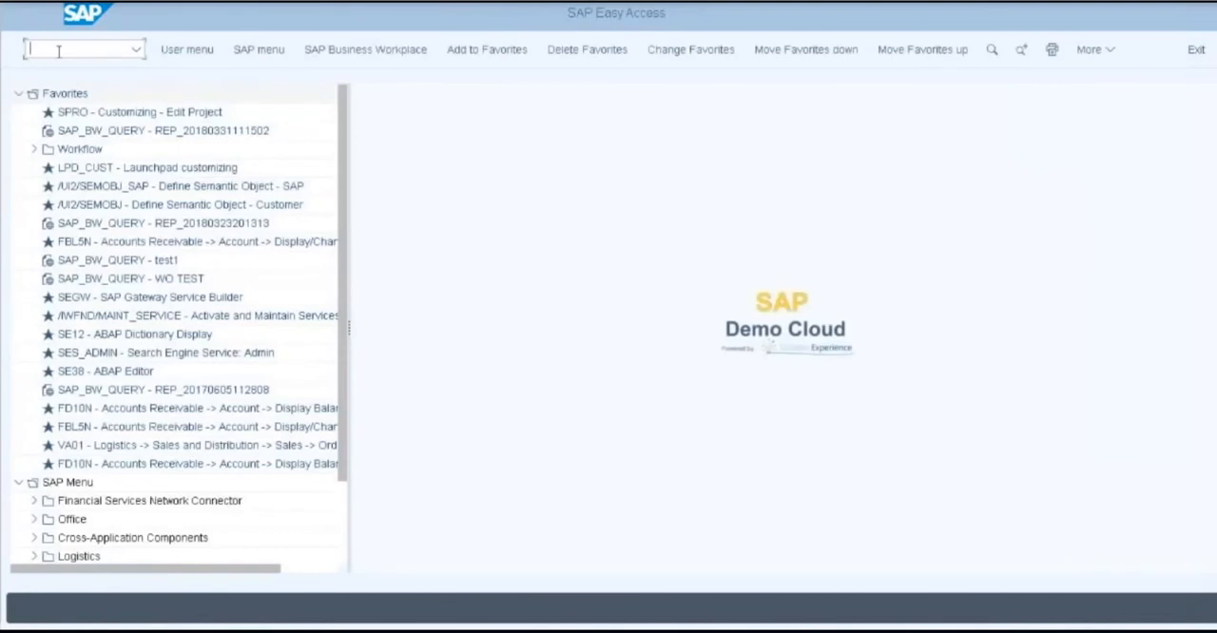
pyautogui.write('ie03')
pyautogui.press('Return')
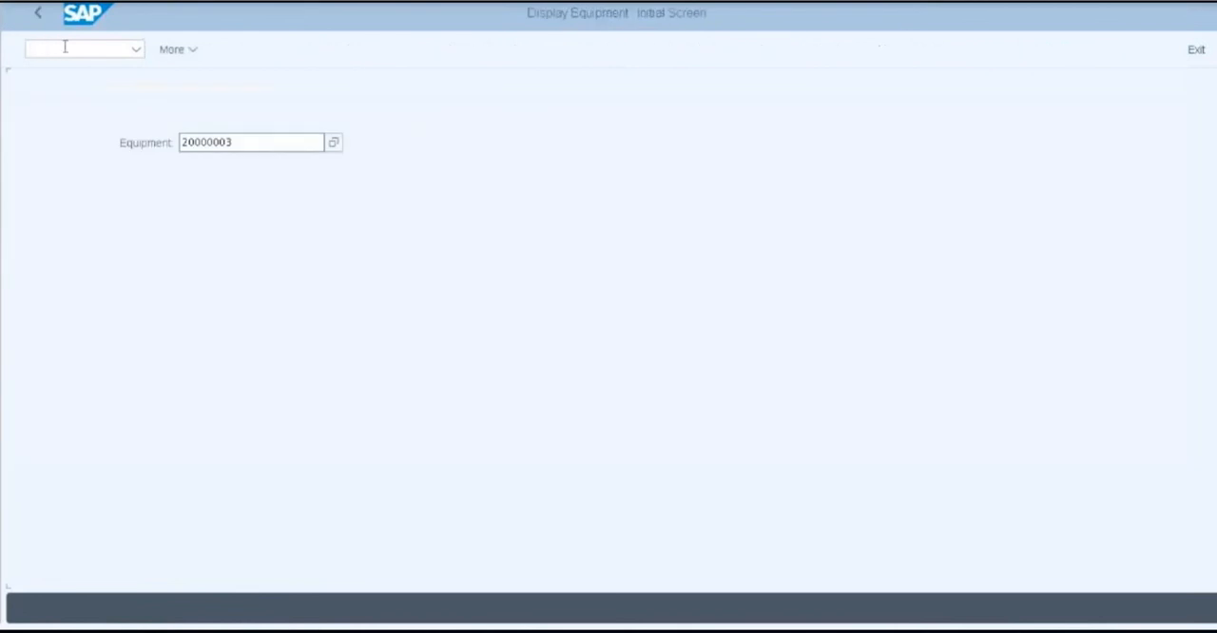
# Copy equipment number 20000003 from the Notepad notes into the Equipment field and display its master record
pyautogui.click(255, 145)
pyautogui.hotkey('alt', 'Tab')
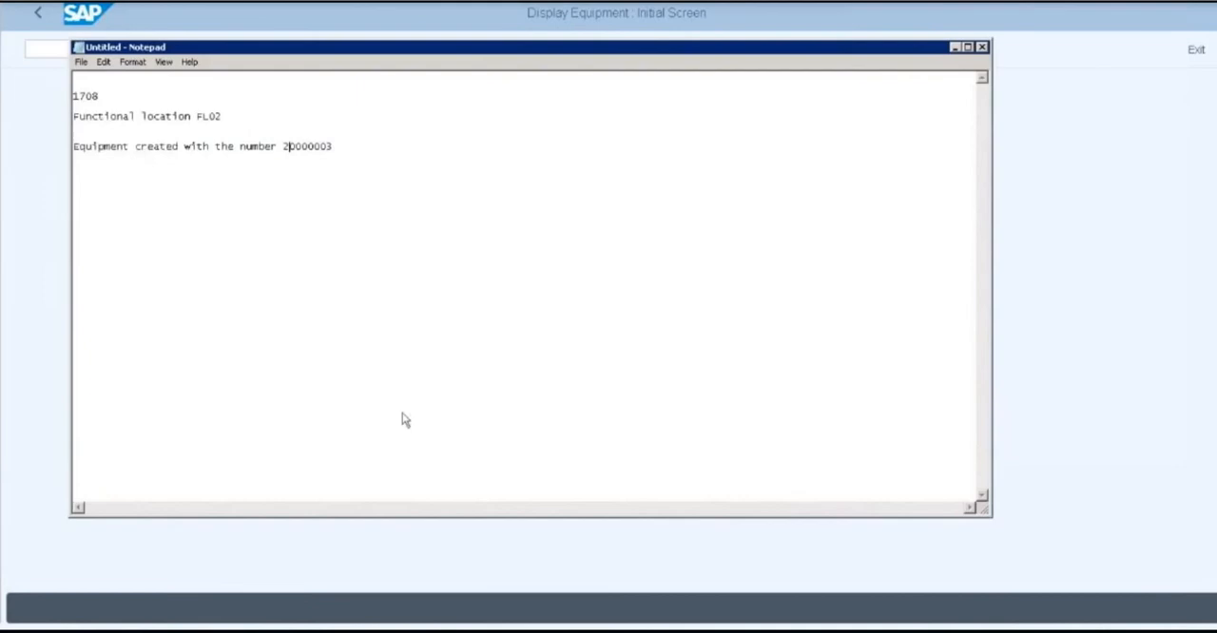
pyautogui.moveTo(284, 147); pyautogui.dragTo(350, 151)
pyautogui.hotkey('ctrl', 'c')
pyautogui.click(954, 48)
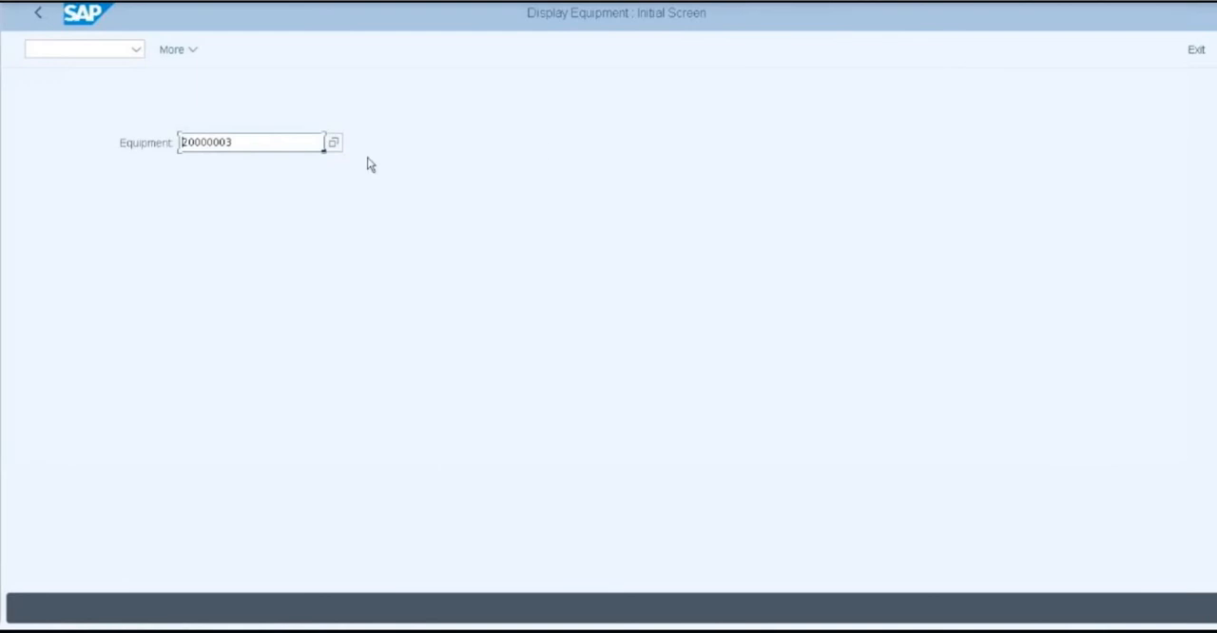
pyautogui.moveTo(252, 143); pyautogui.dragTo(158, 142)
pyautogui.press('Delete')
pyautogui.hotkey('ctrl', 'v')
pyautogui.press('Return')
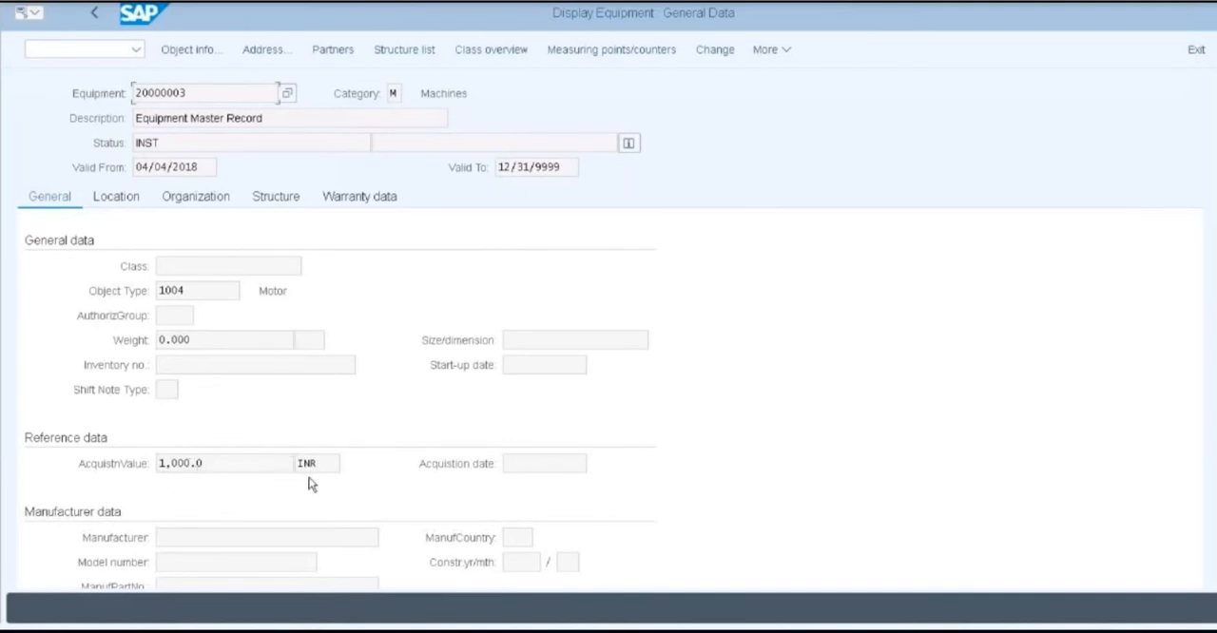
# Review the equipment's organization and structure data, then return to the SAP Easy Access screen
pyautogui.click(190, 208)
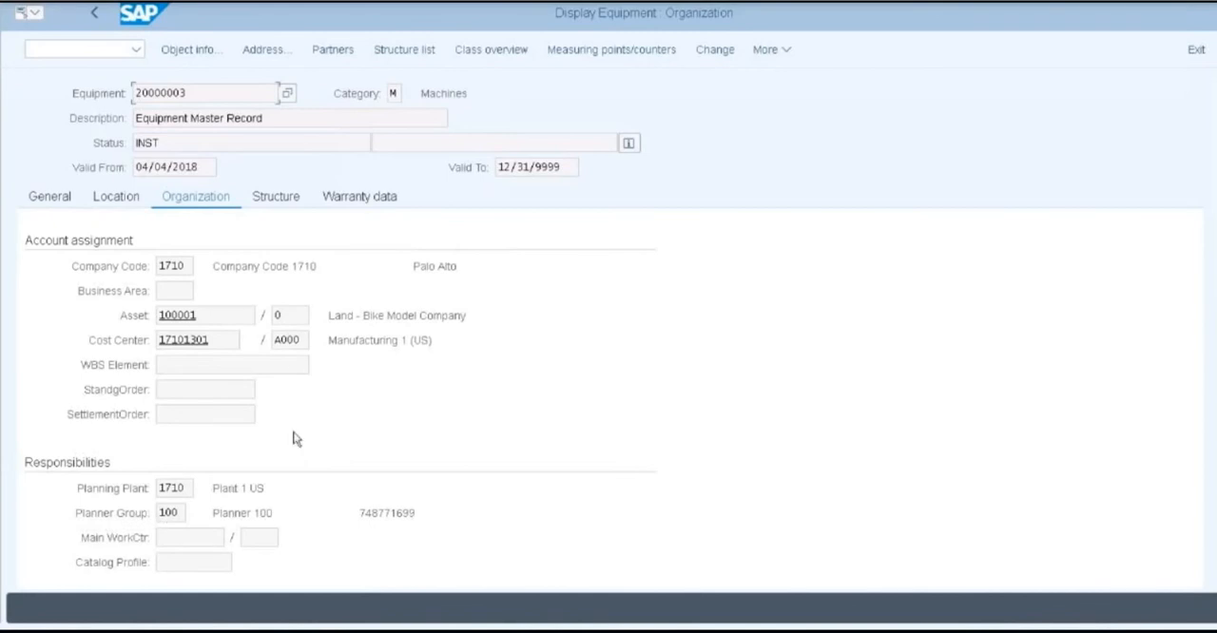
pyautogui.click(279, 201)
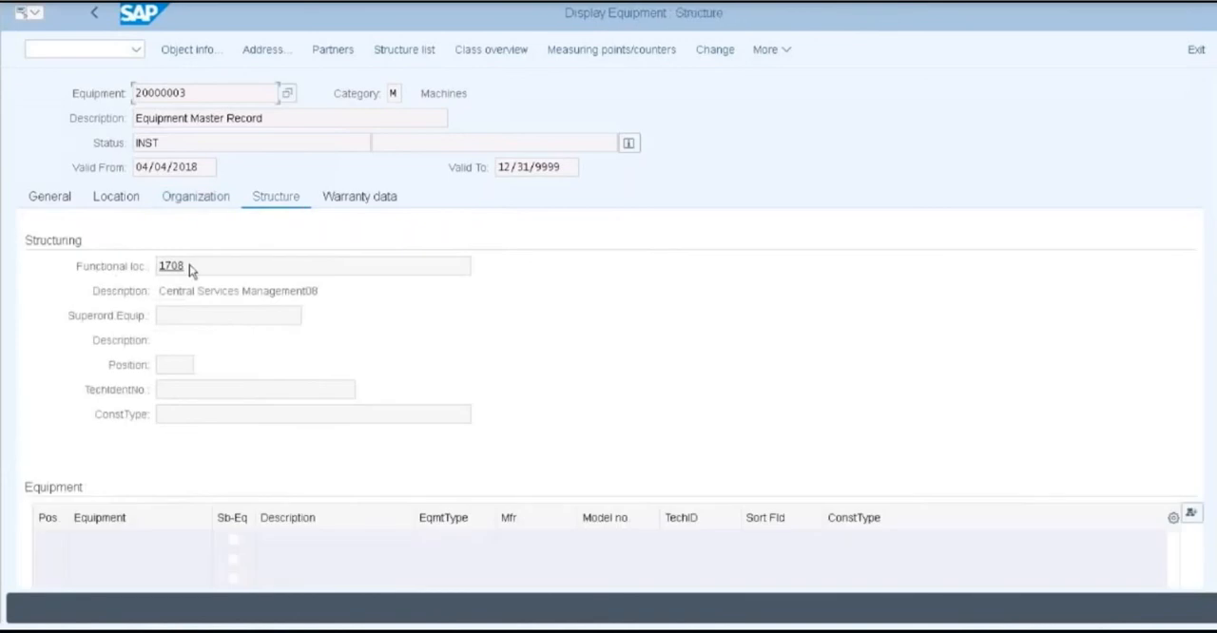
pyautogui.click(202, 204)
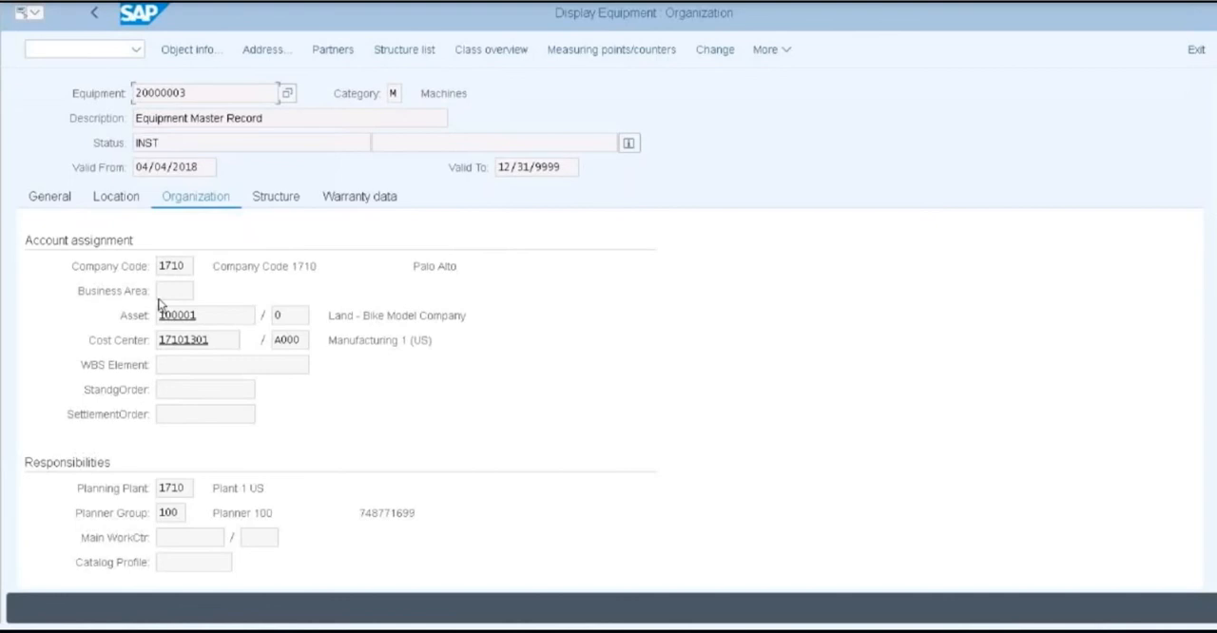
pyautogui.click(94, 13)
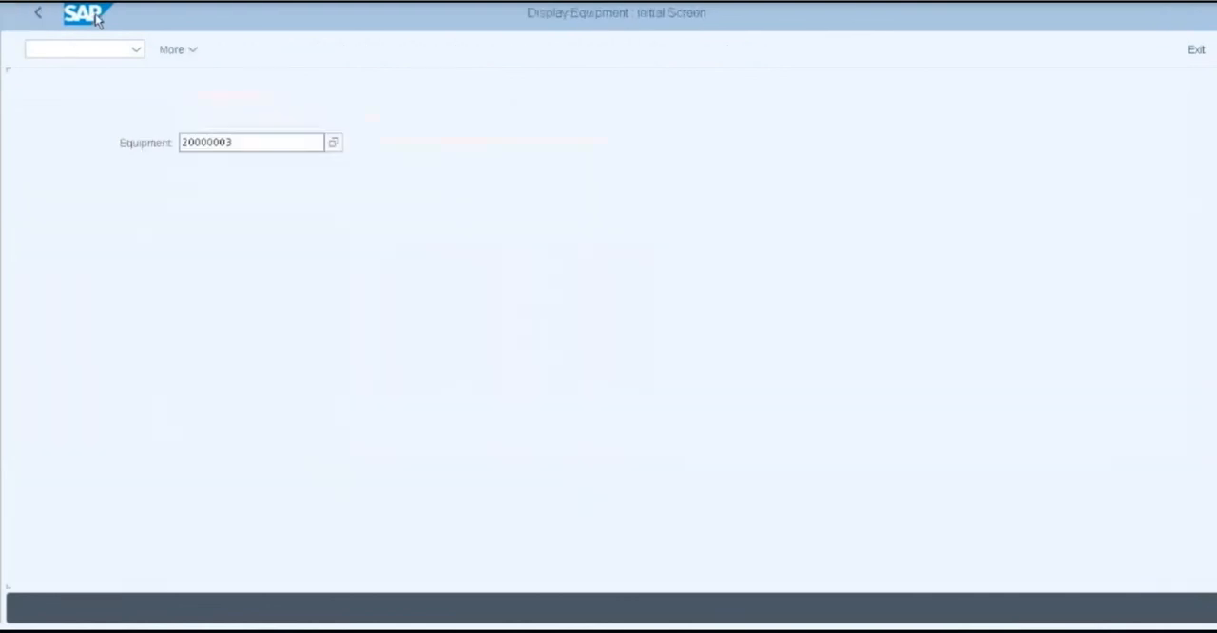
pyautogui.click(38, 13)
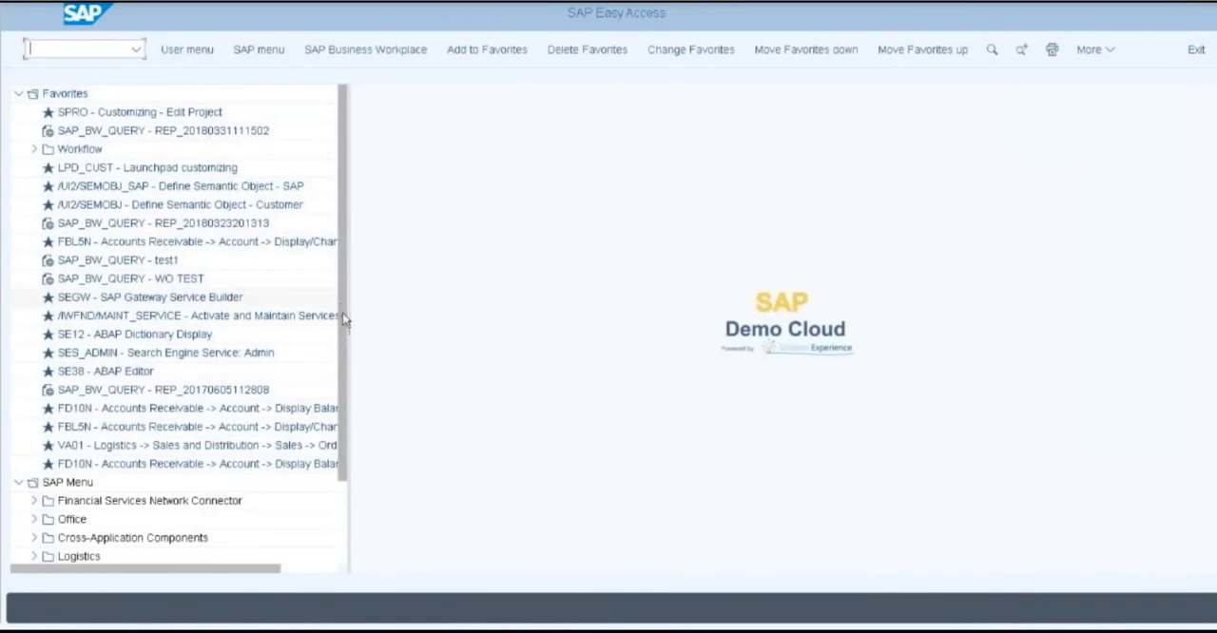
# Start IW21 - Create (General) from the Notification folder of Maintenance Processing, within Logistics > Plant Maintenance
pyautogui.scroll(-3, 342, 313)
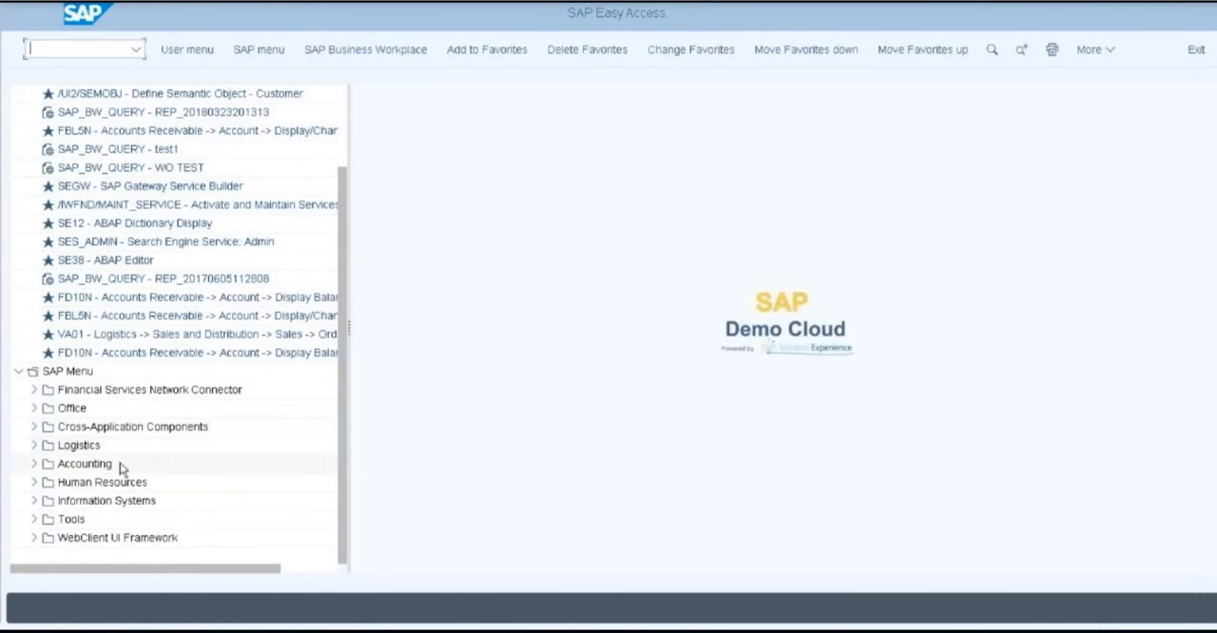
pyautogui.click(35, 446)
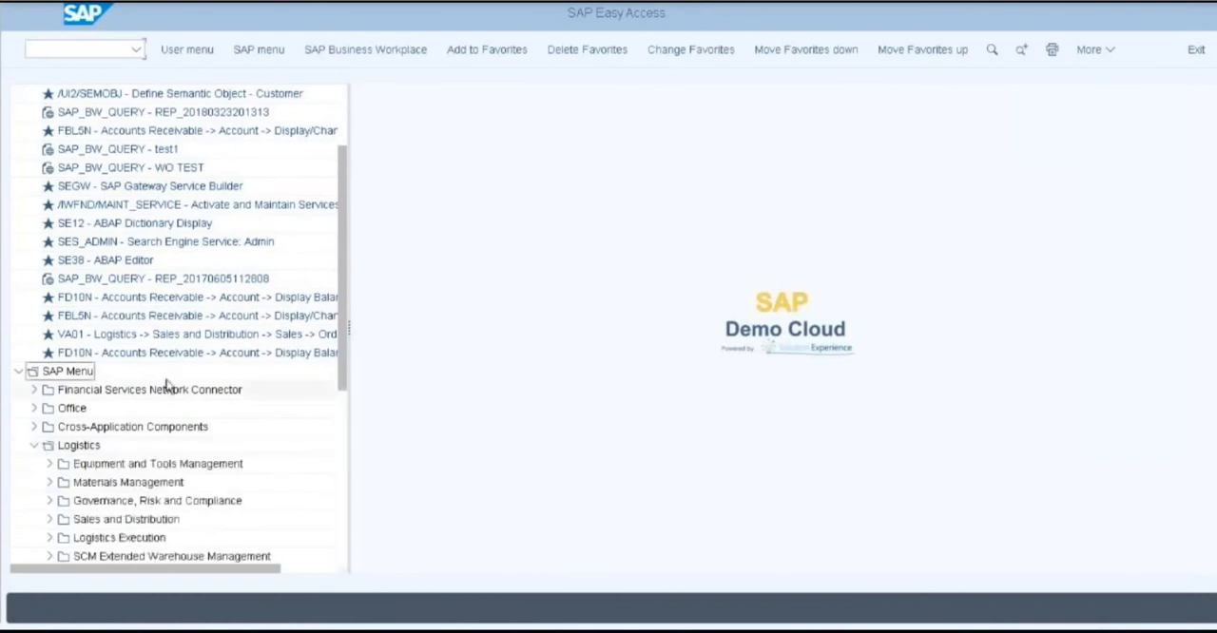
pyautogui.scroll(-3, 167, 384)
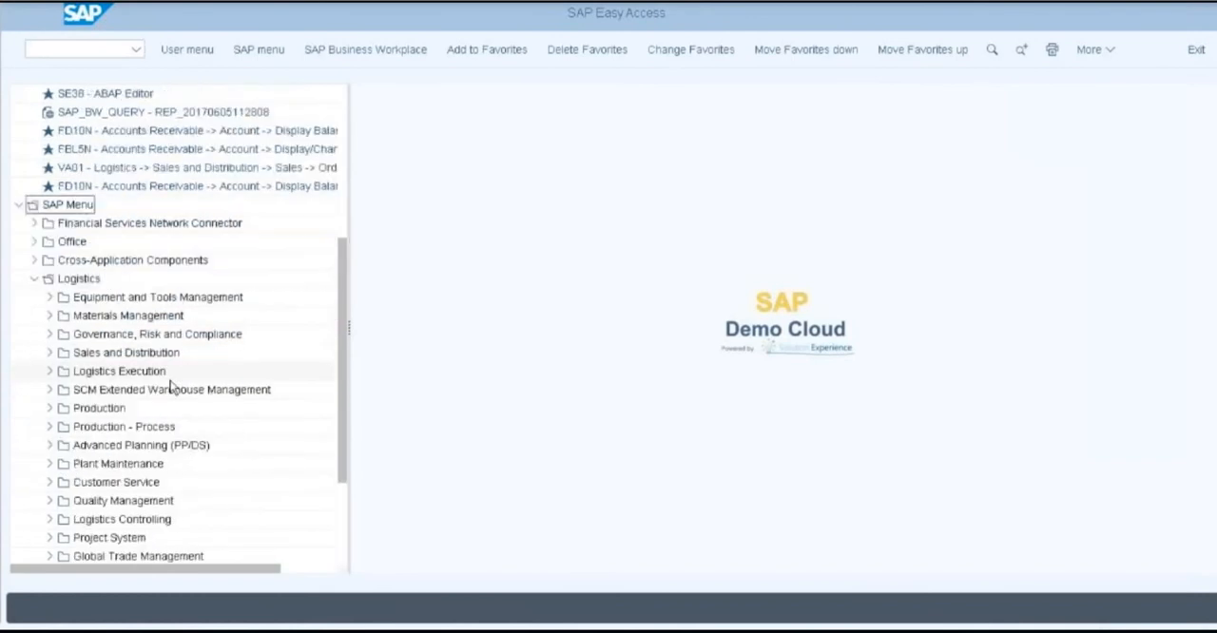
pyautogui.scroll(-1, 171, 385)
pyautogui.scroll(-2, 176, 298)
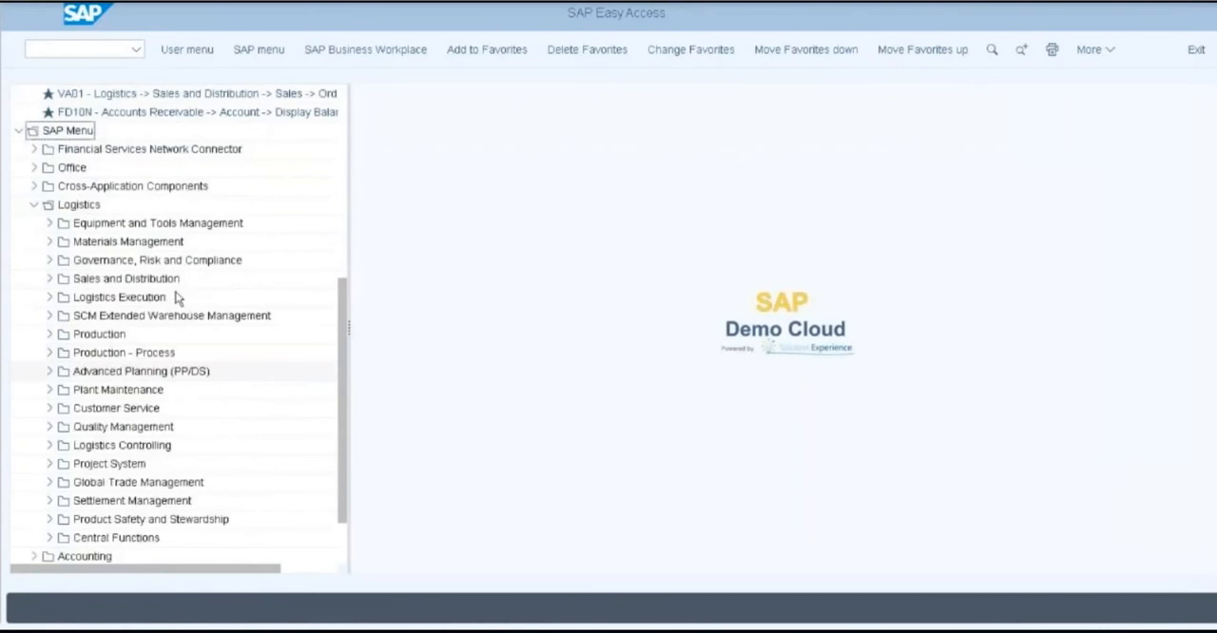
pyautogui.click(51, 391)
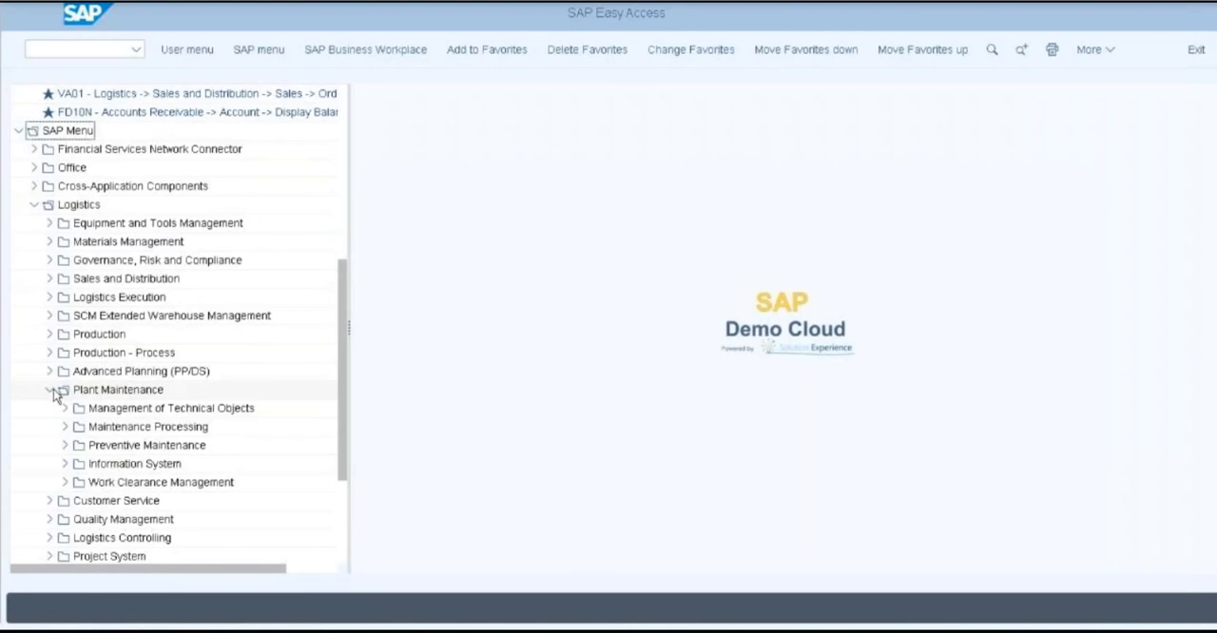
pyautogui.click(65, 428)
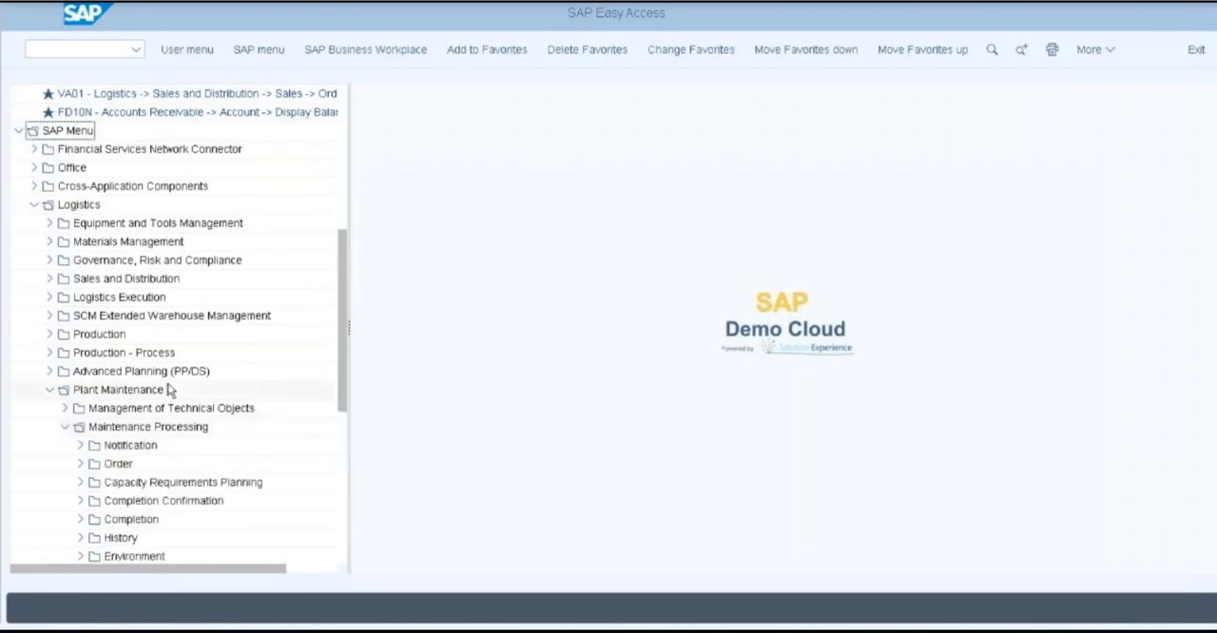
pyautogui.scroll(-3, 169, 390)
pyautogui.click(82, 372)
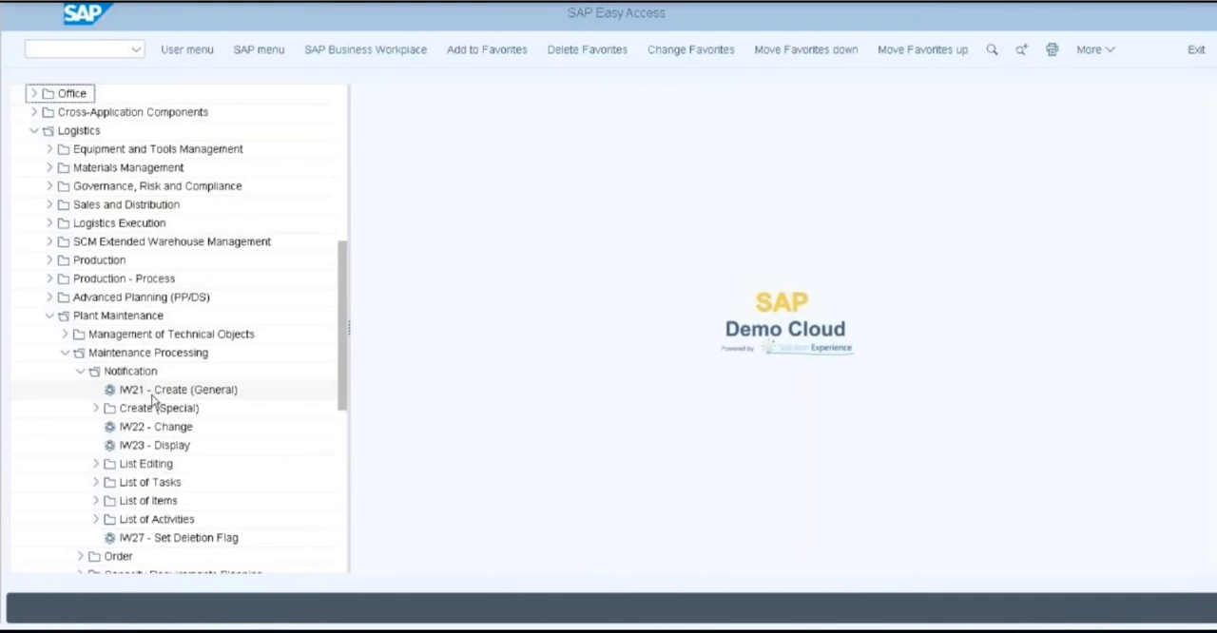
pyautogui.click(152, 396)
pyautogui.doubleClick(153, 395)
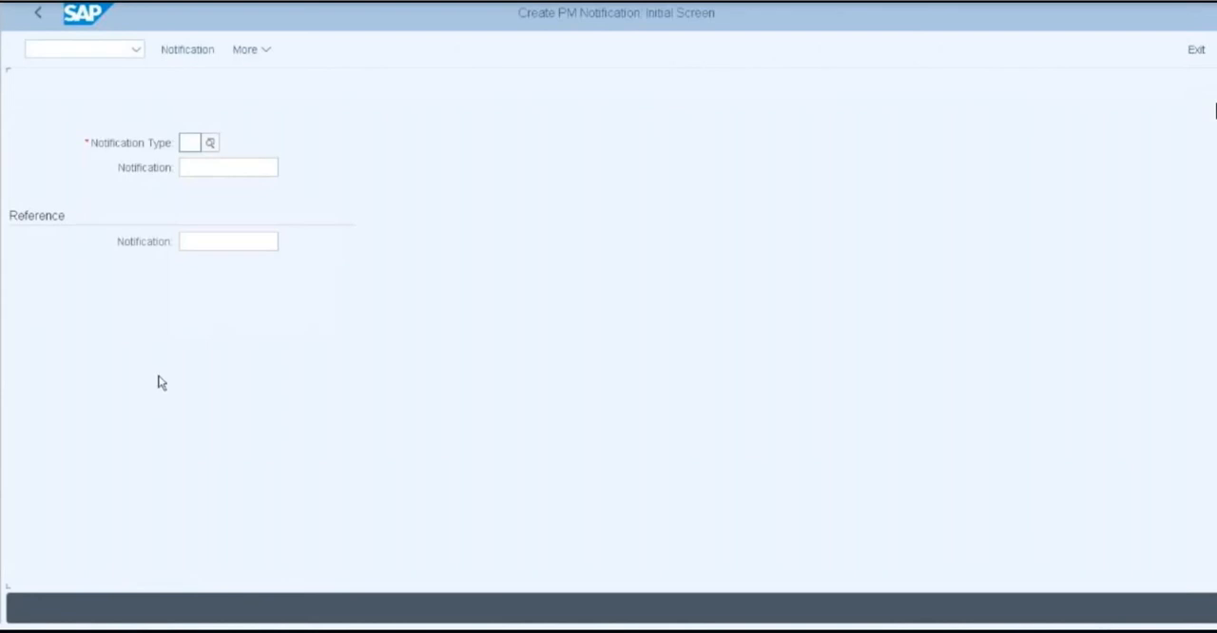
# Choose notification type M1 (Maintenance Request) and continue to the notification's detail screen
pyautogui.click(192, 141)
pyautogui.click(211, 143)
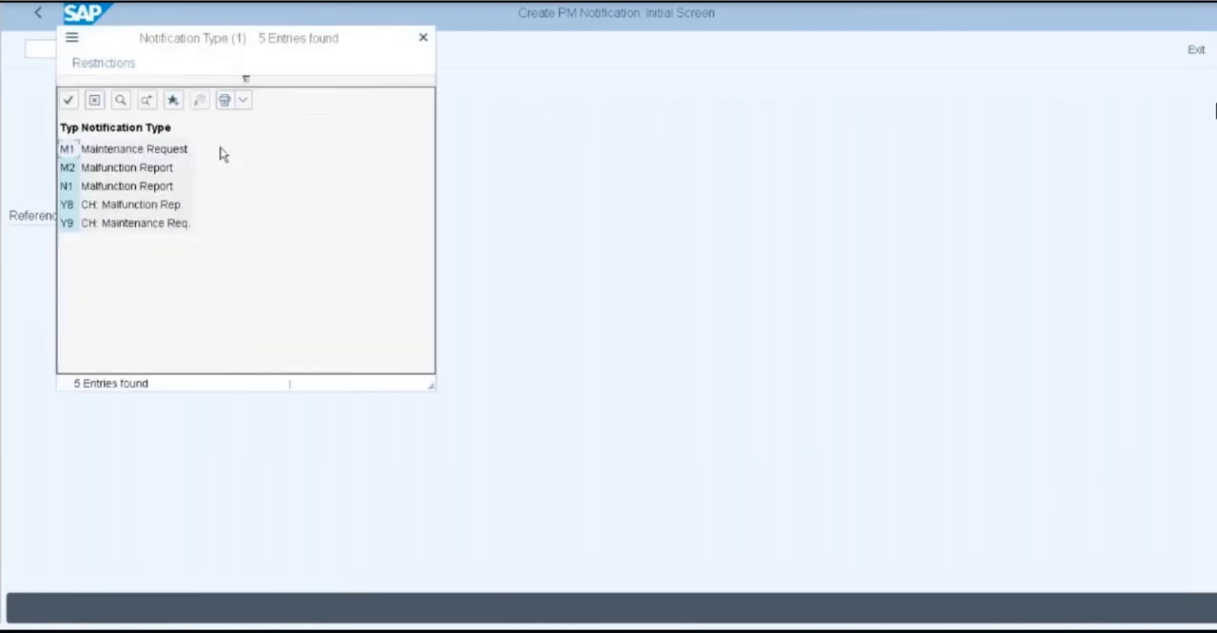
pyautogui.doubleClick(68, 147)
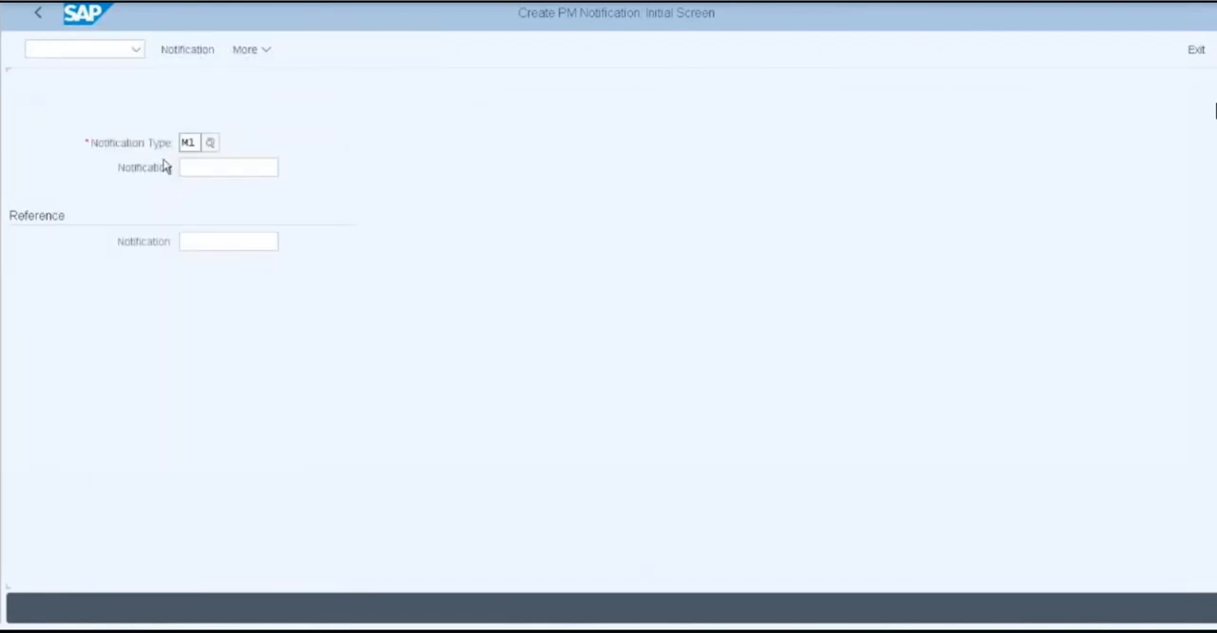
pyautogui.click(193, 142)
pyautogui.press('Return')
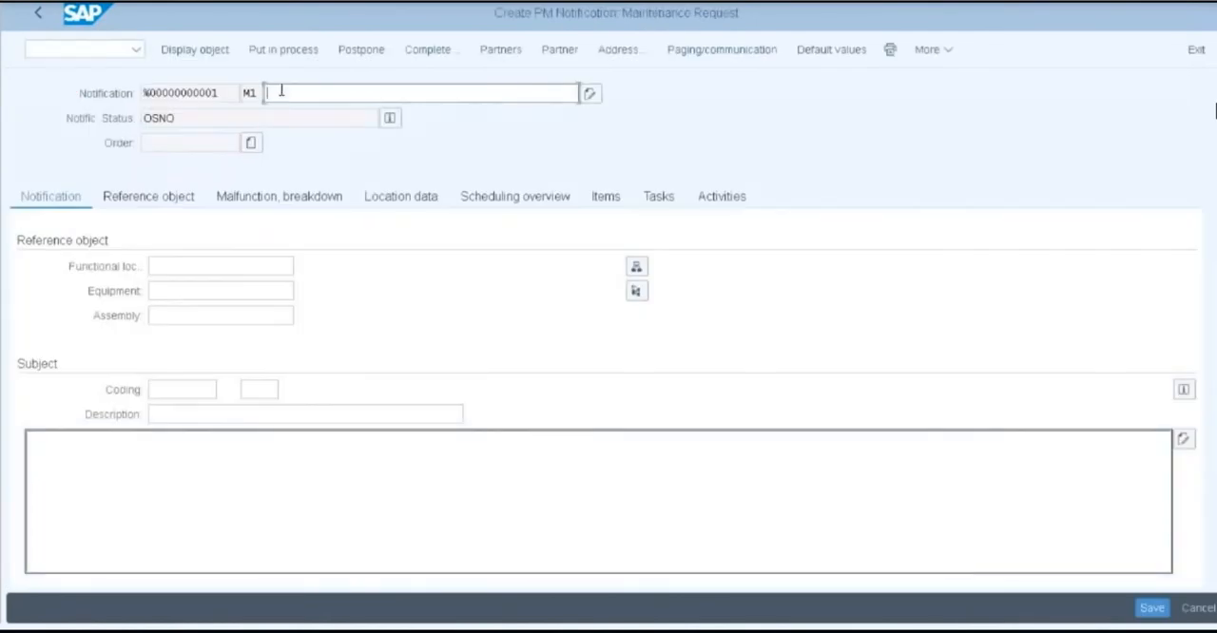
# Enter "Notification" as the notification's short text and paste equipment 20000003 as its reference object
pyautogui.write('Notification')
pyautogui.hotkey('alt', 'Tab')
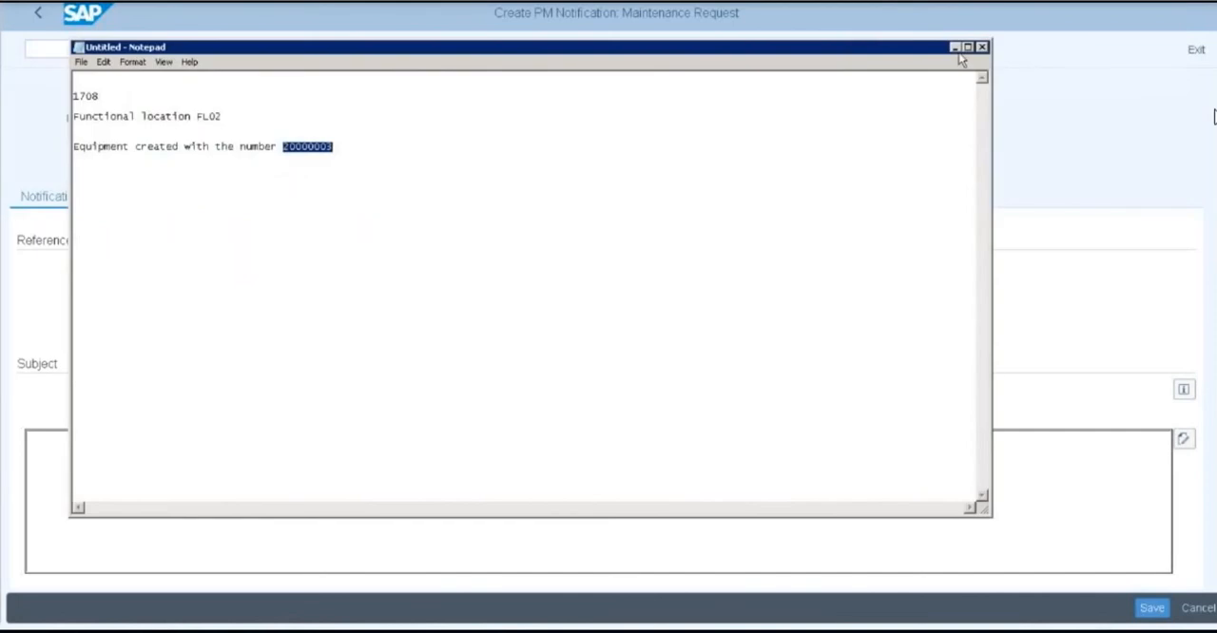
pyautogui.hotkey('alt', 'Tab')
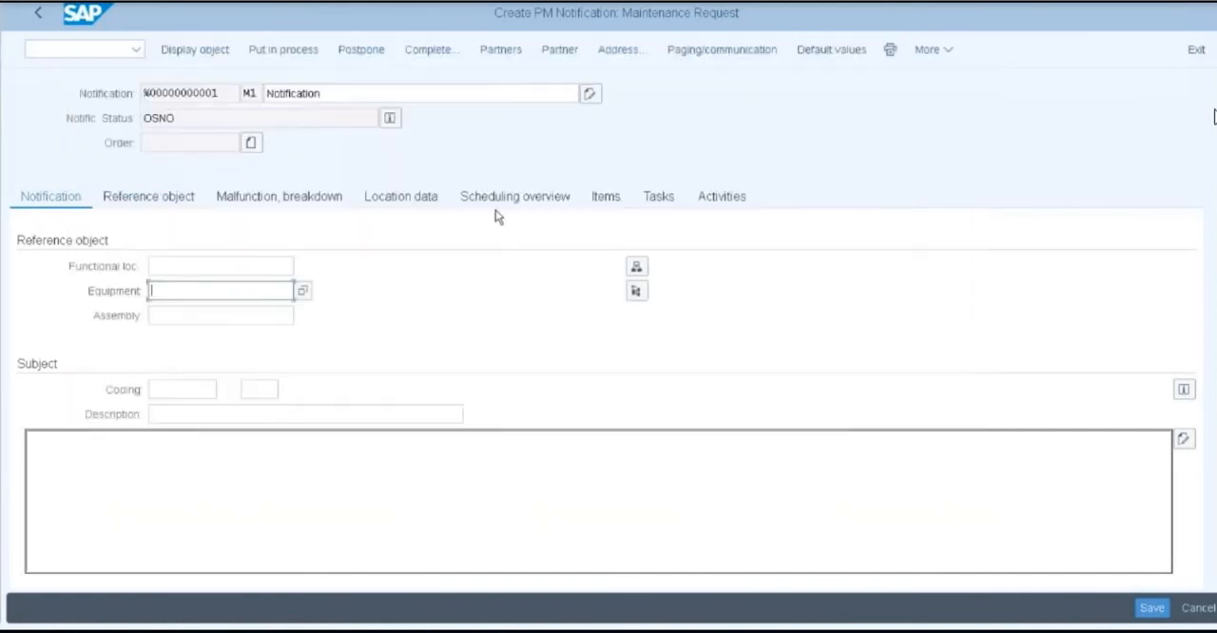
pyautogui.write('20000003')
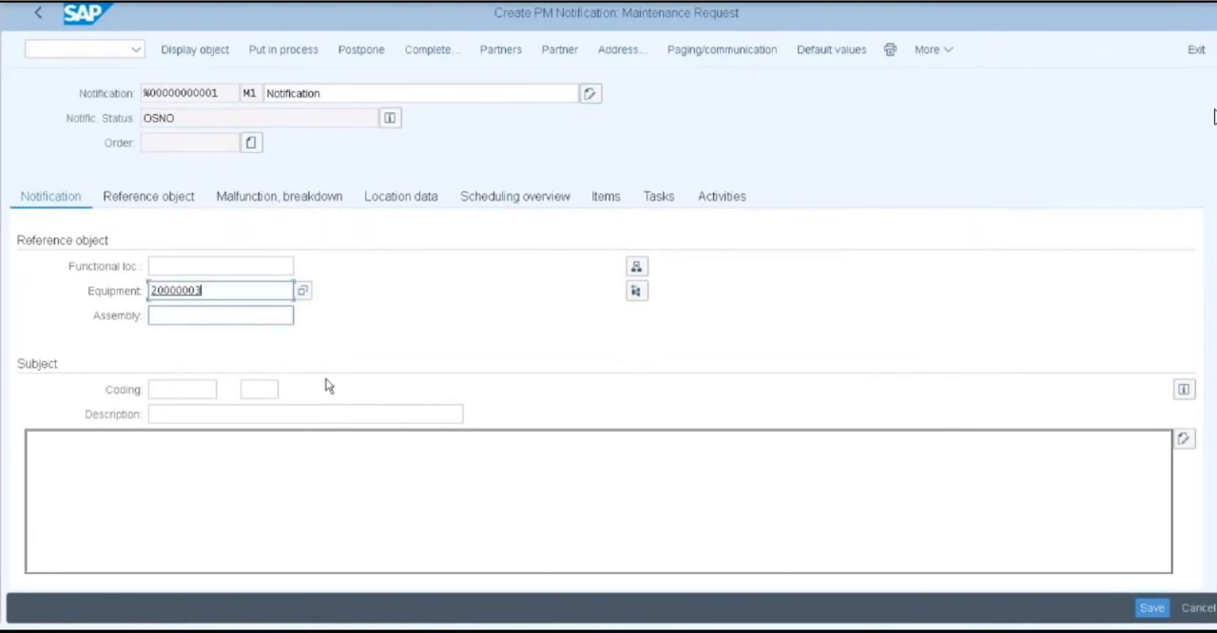
# Set the notification's planner group to 100 with planning plant 1710 in the responsibilities data
pyautogui.scroll(-5, 328, 385)
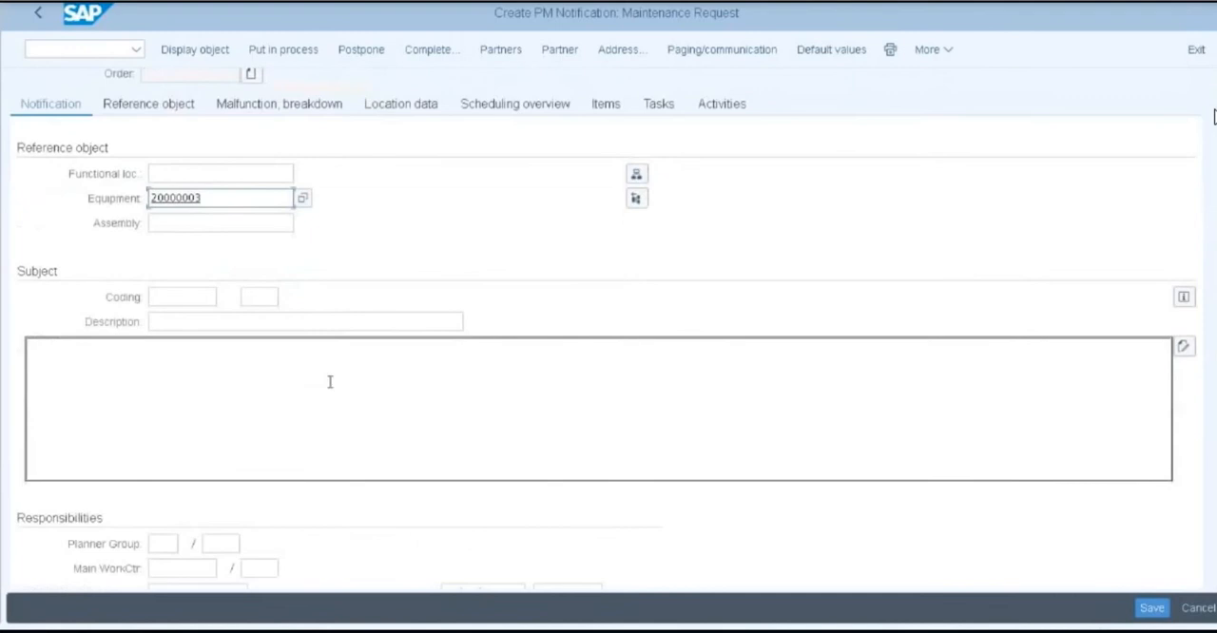
pyautogui.click(163, 393)
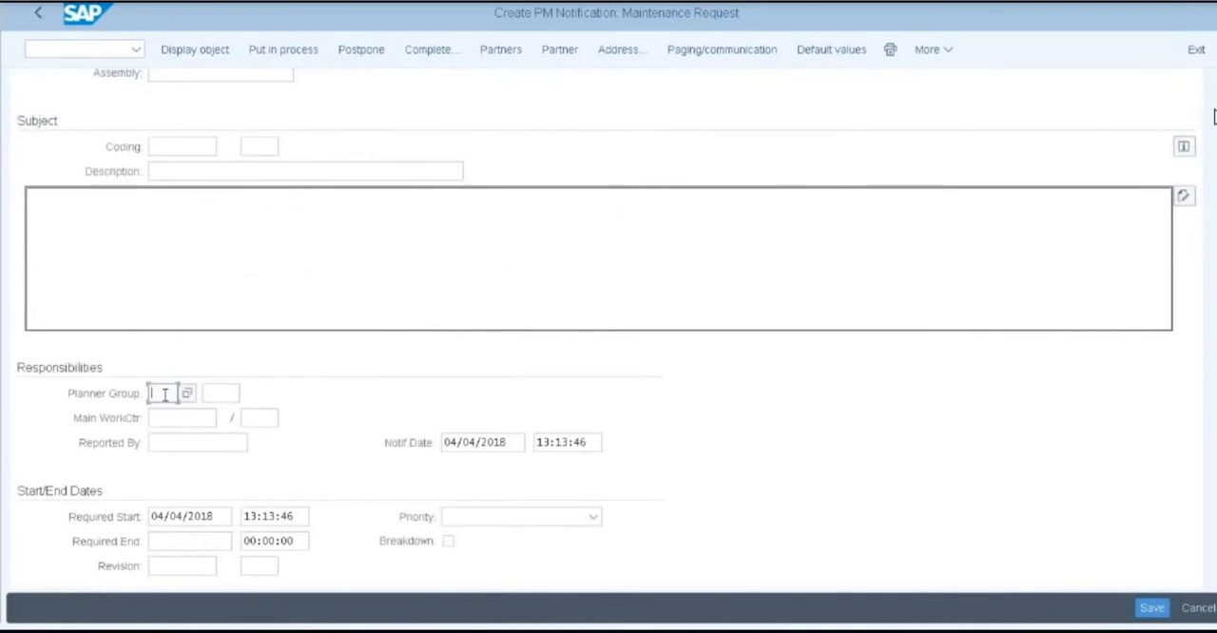
pyautogui.click(187, 393)
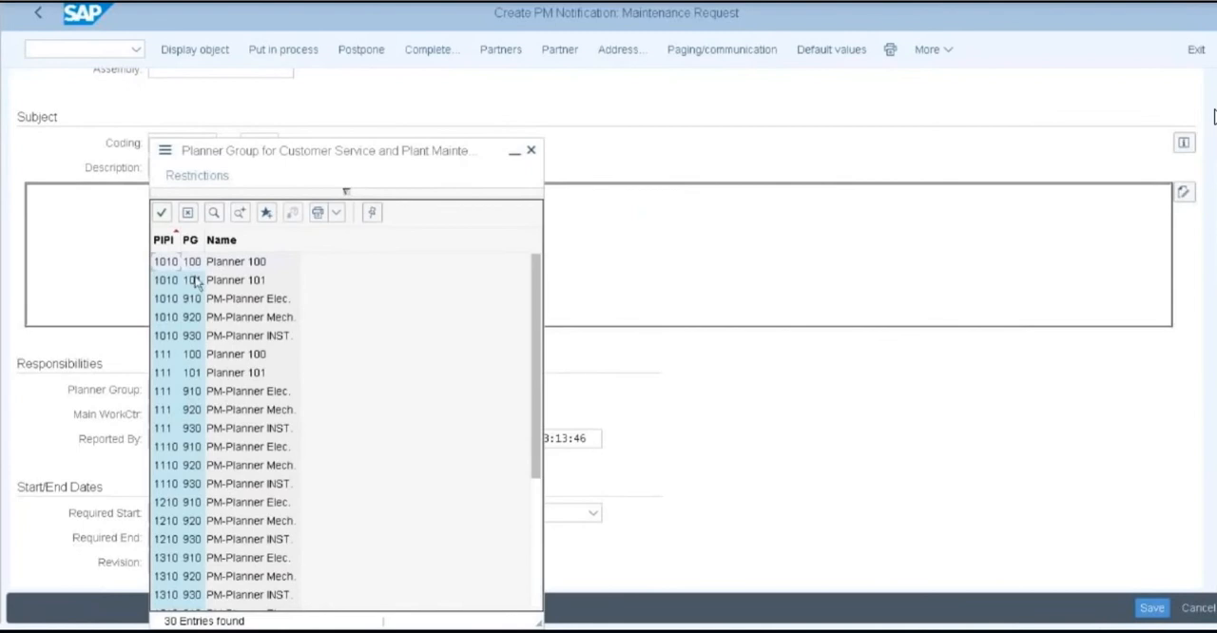
pyautogui.click(194, 266)
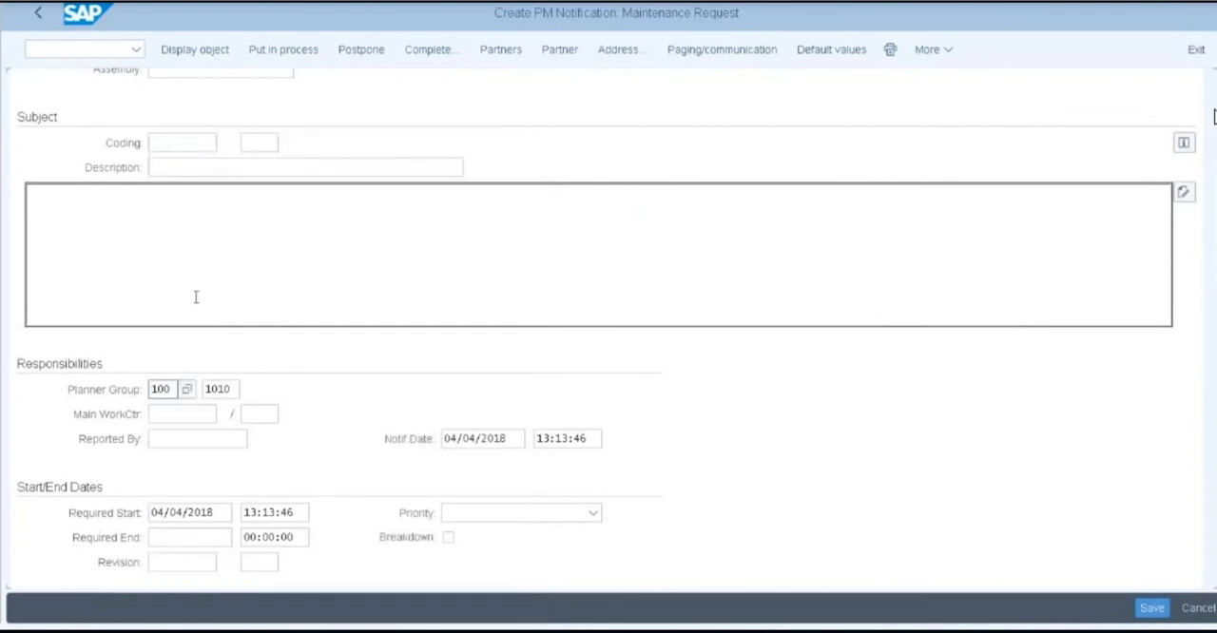
pyautogui.click(221, 389)
pyautogui.click(249, 391)
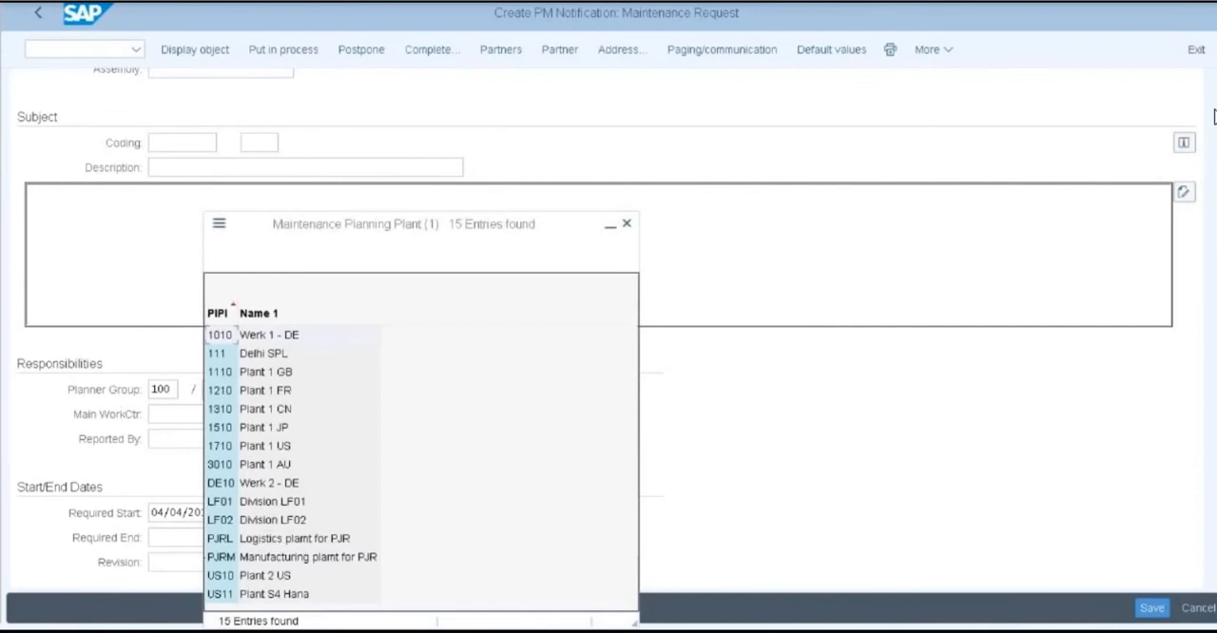
pyautogui.doubleClick(219, 446)
# Search the work centers of plant 1710 and assign ASSEMBLY as the notification's main work center
pyautogui.click(217, 413)
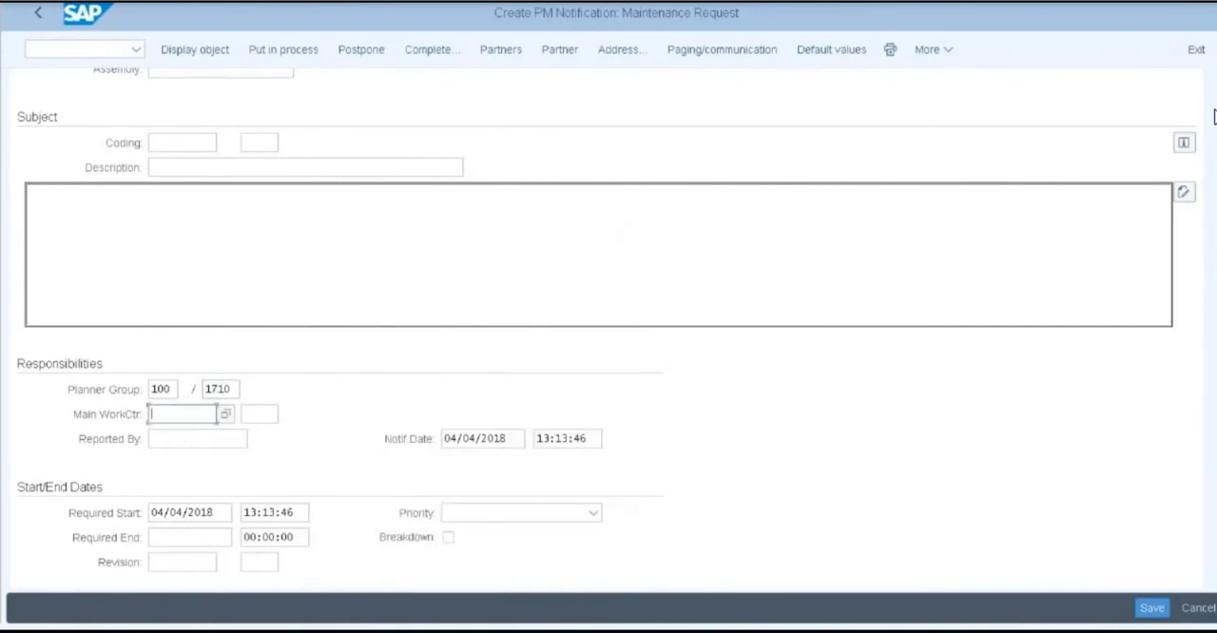
pyautogui.click(227, 415)
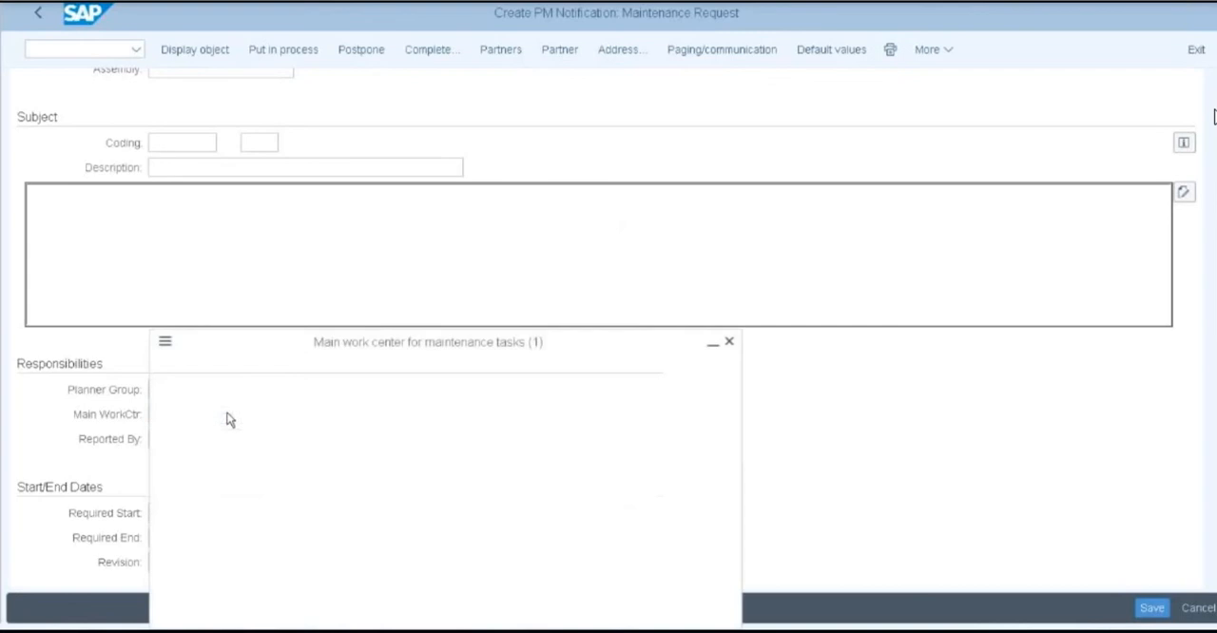
pyautogui.press('Tab')
pyautogui.write('1710')
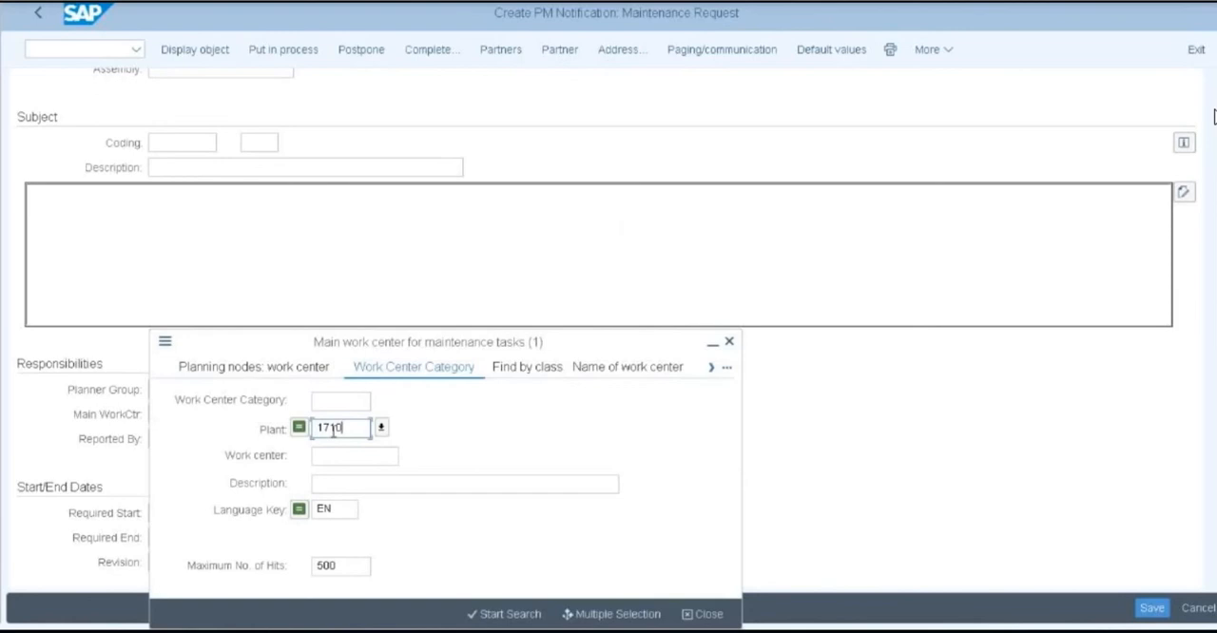
pyautogui.press('Return')
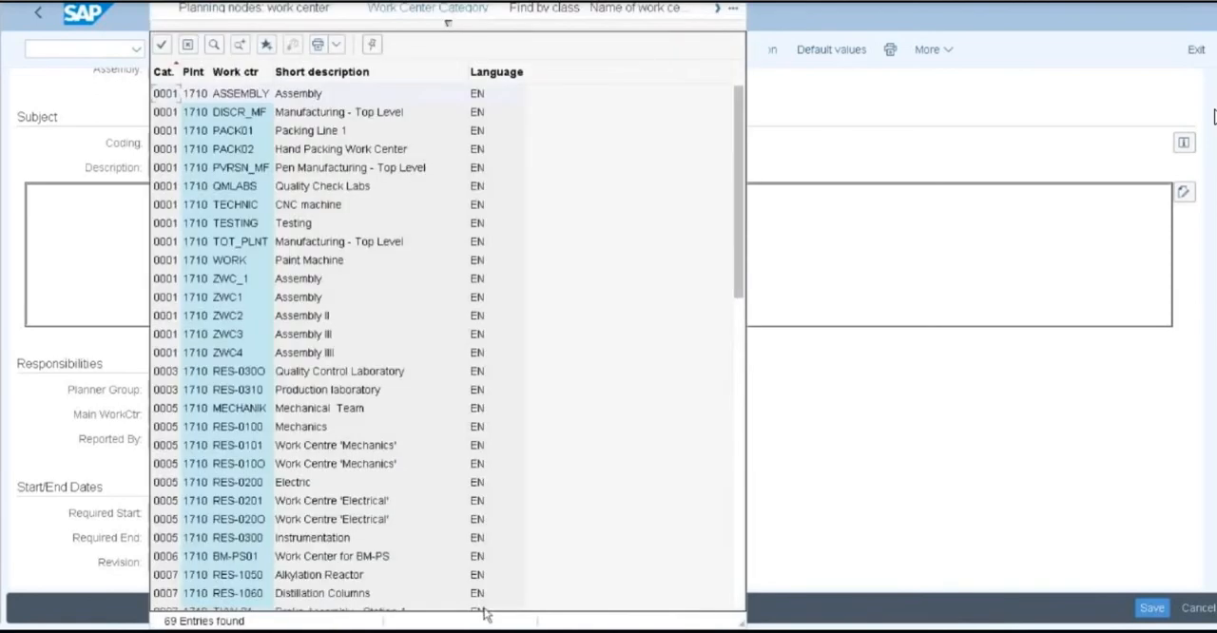
pyautogui.click(206, 95)
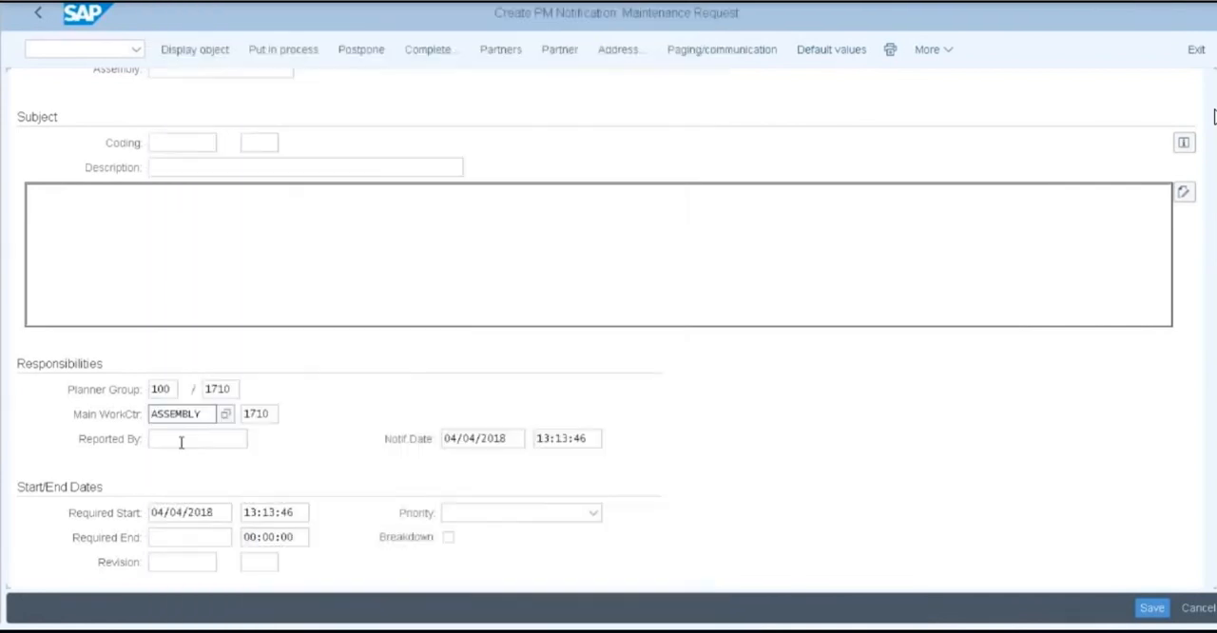
# Search the full user list and assign ACCOUNTANT as the person who reported the notification
pyautogui.click(173, 438)
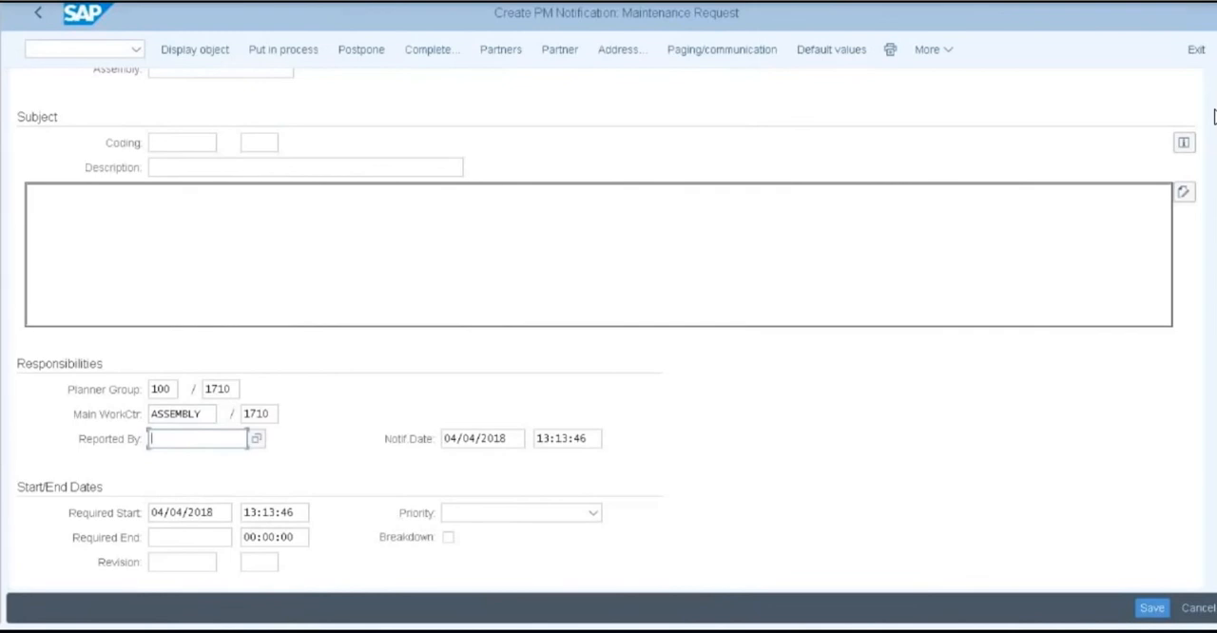
pyautogui.click(256, 439)
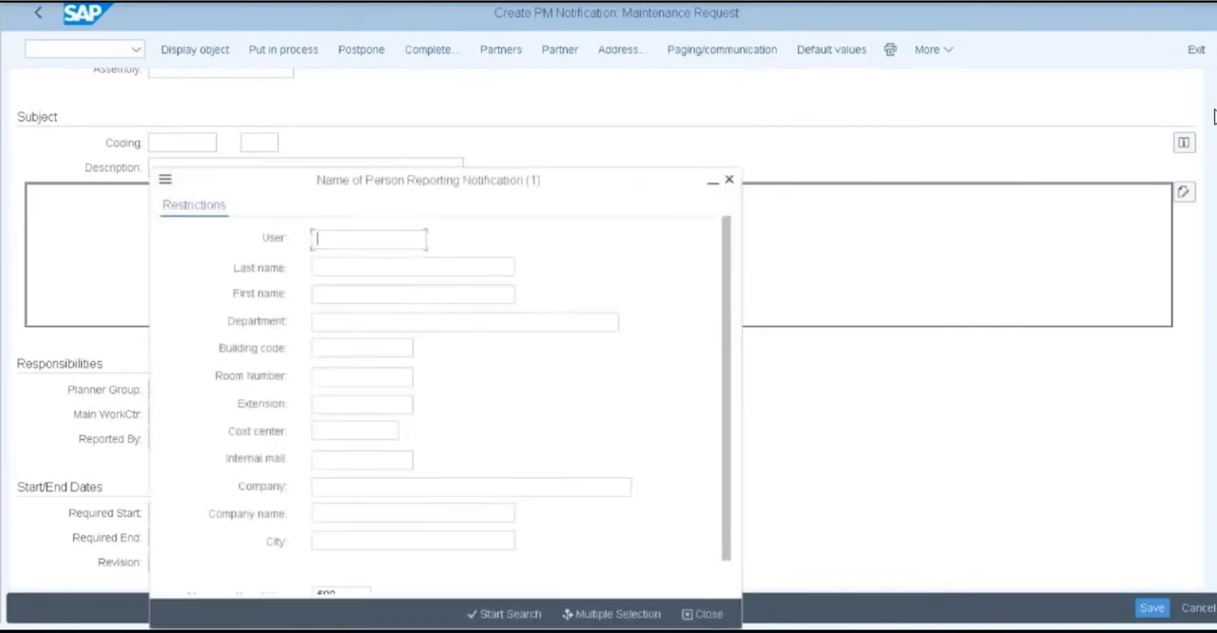
pyautogui.press('Return')
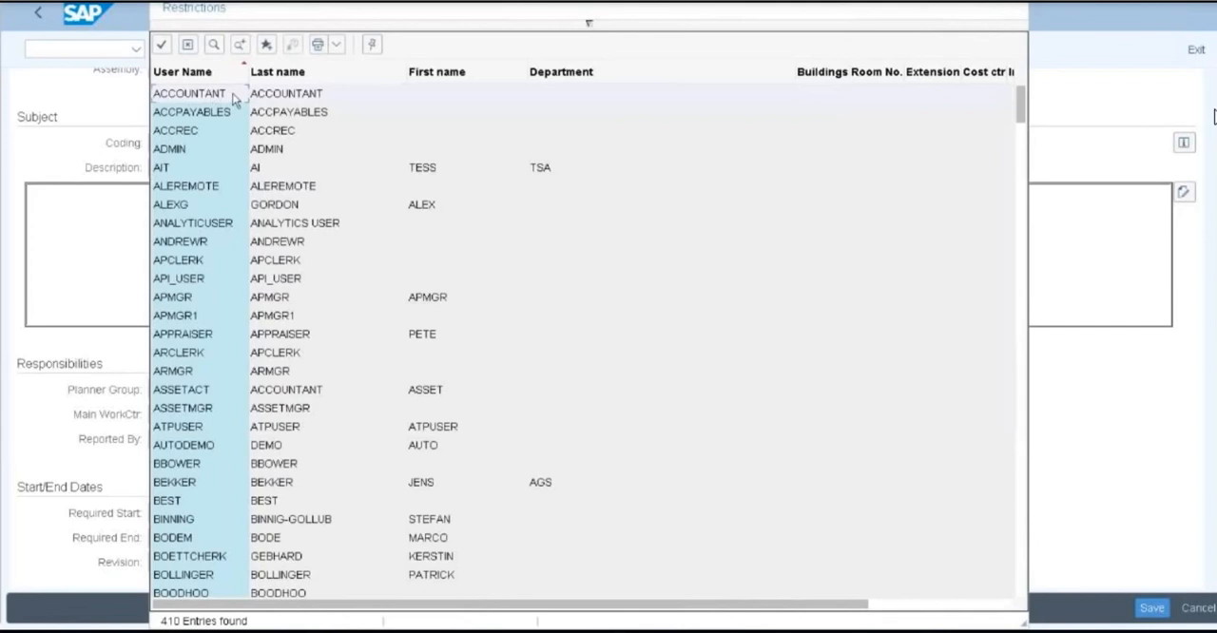
pyautogui.doubleClick(235, 94)
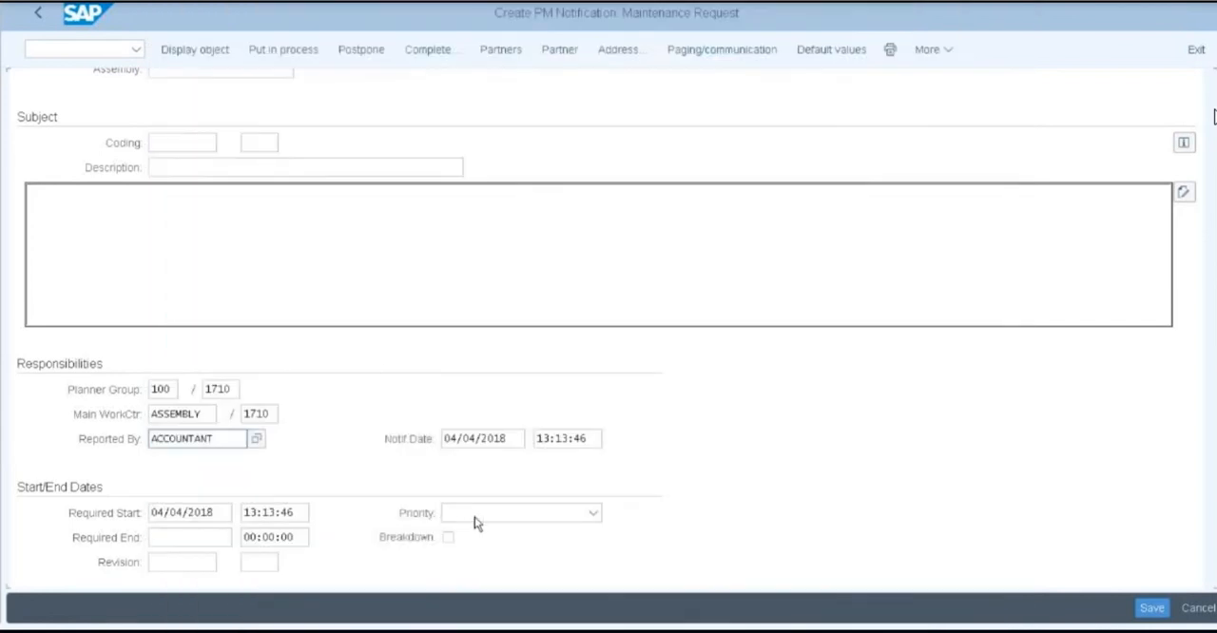
# Set the notification's priority to 1-Very high and save it, agreeing to specify new dates
pyautogui.click(593, 513)
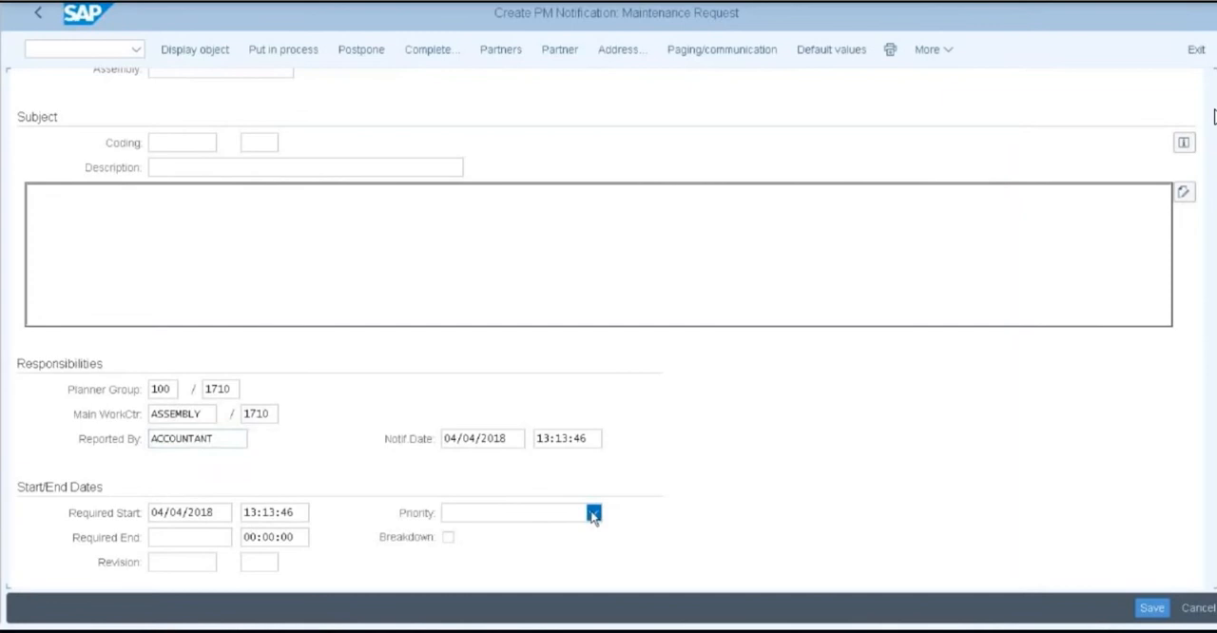
pyautogui.click(468, 533)
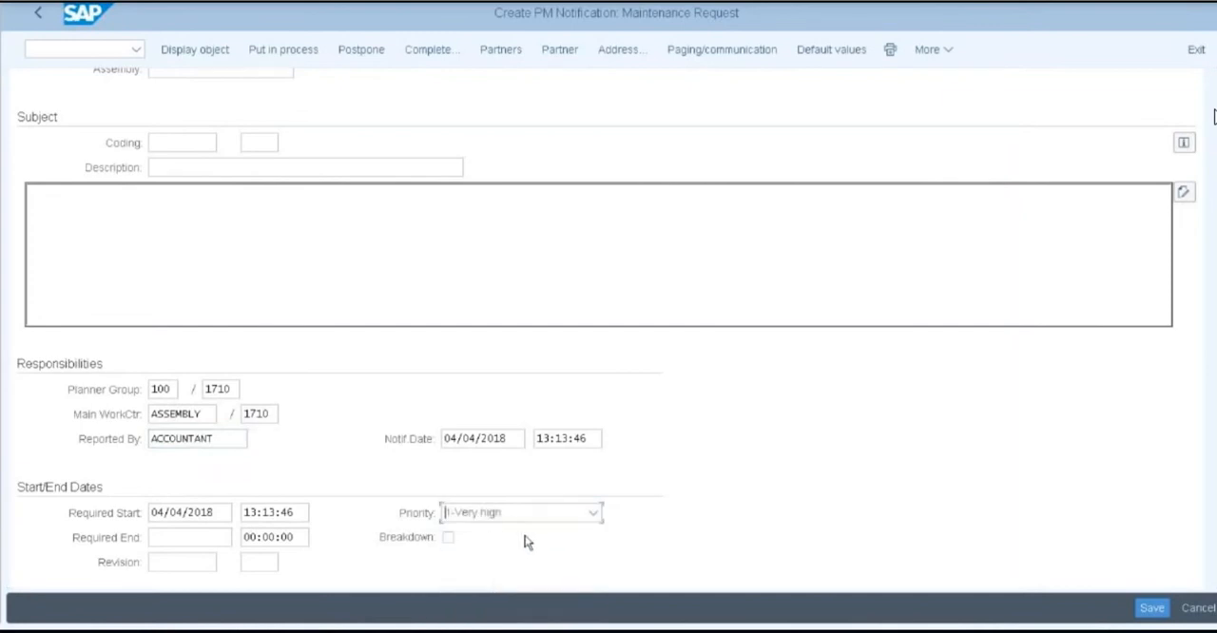
pyautogui.click(1151, 607)
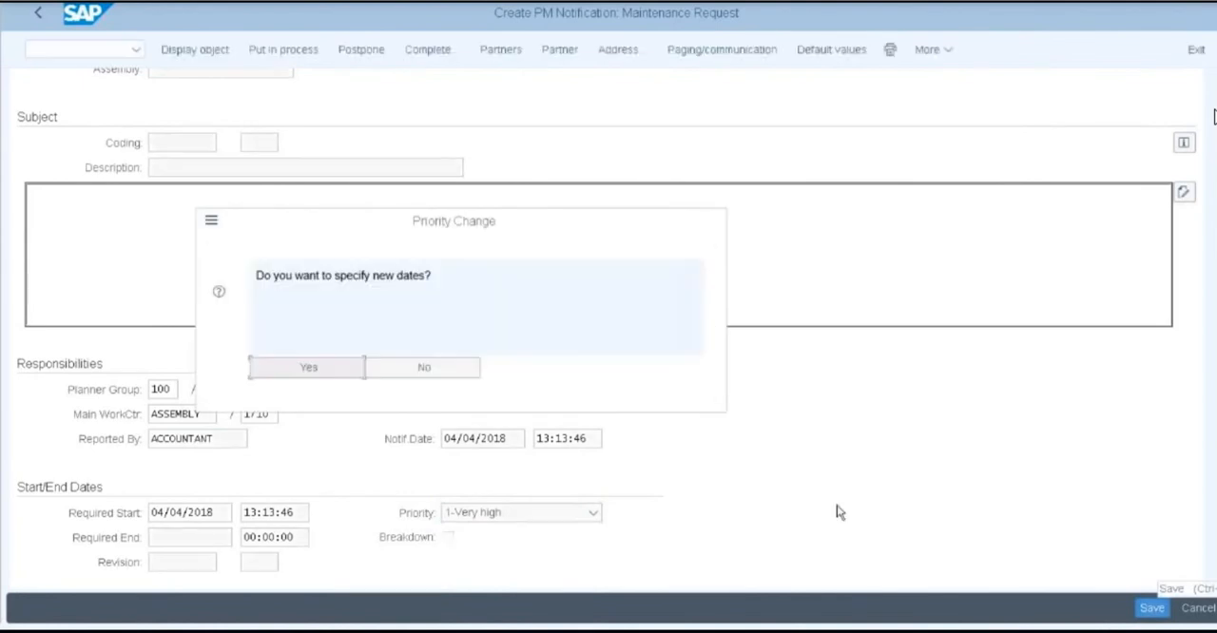
pyautogui.click(298, 372)
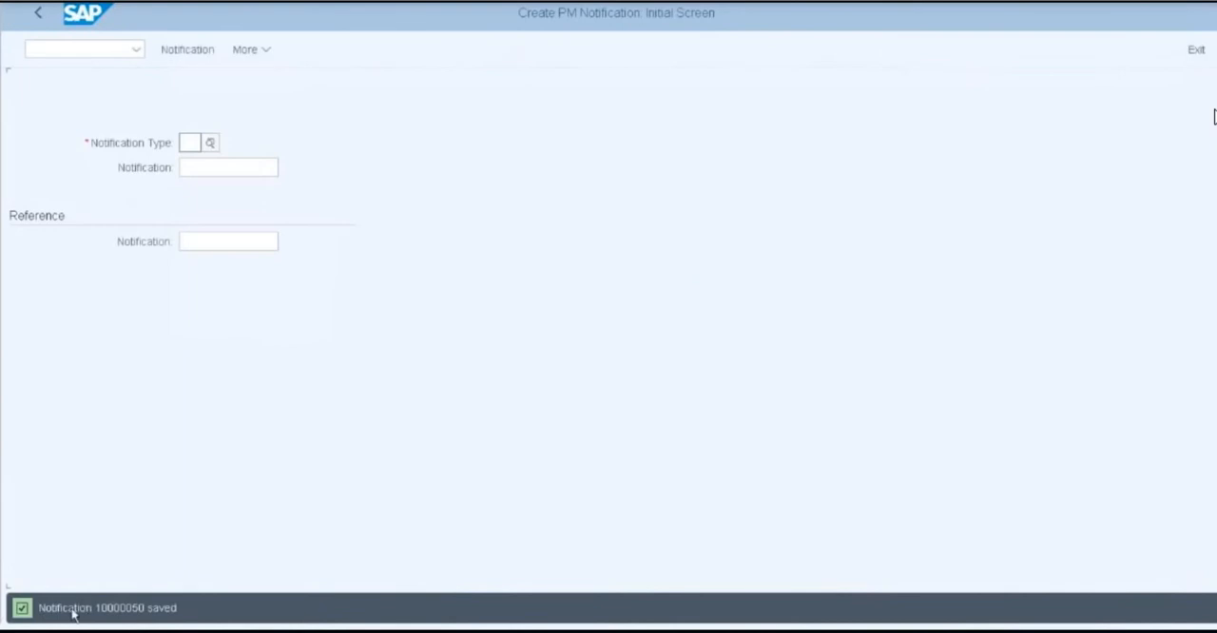
# Copy the text "Notification 10000050" from the save message onto a new line below the equipment entry in Notepad, and return to SAP
pyautogui.moveTo(43, 610); pyautogui.dragTo(150, 610)
pyautogui.hotkey('ctrl', 'c')
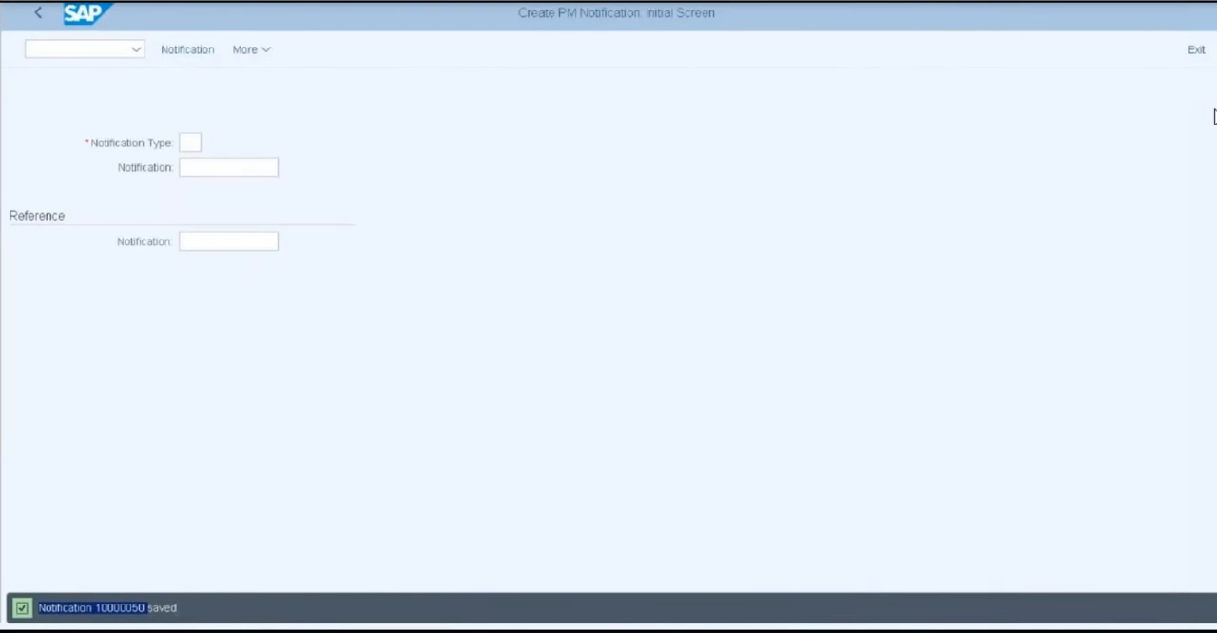
pyautogui.click(307, 631)
pyautogui.click(348, 146)
pyautogui.press('Return')
pyautogui.press('Return')
pyautogui.hotkey('ctrl', 'v')
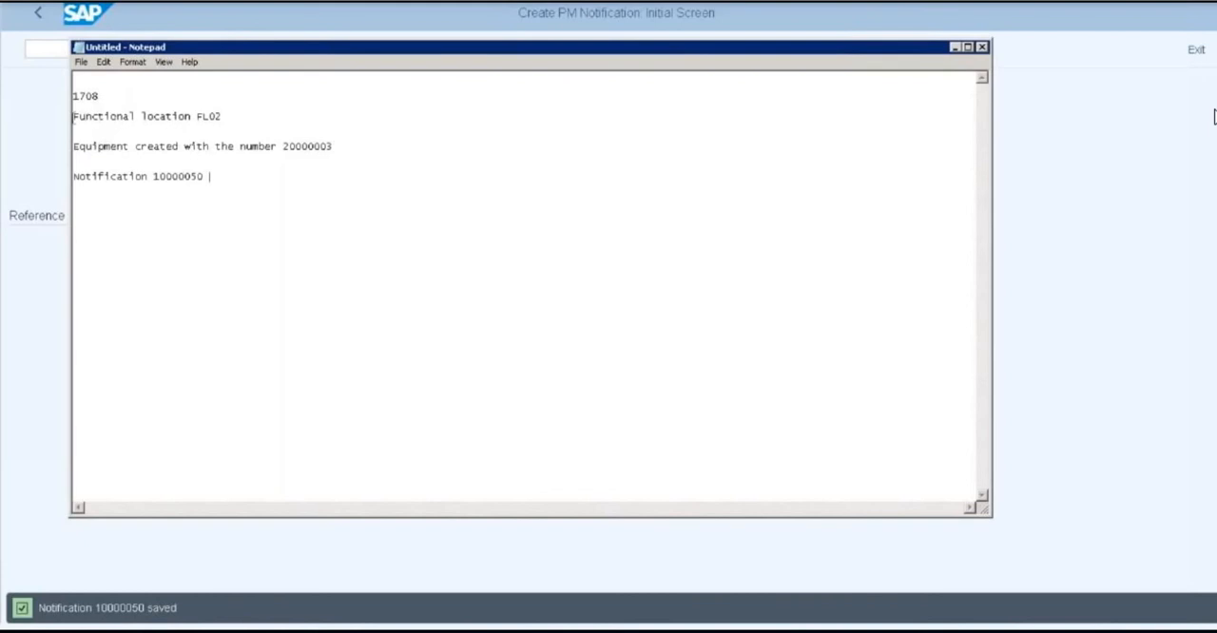
pyautogui.click(232, 116)
pyautogui.click(335, 146)
pyautogui.moveTo(220, 179); pyautogui.dragTo(74, 177)
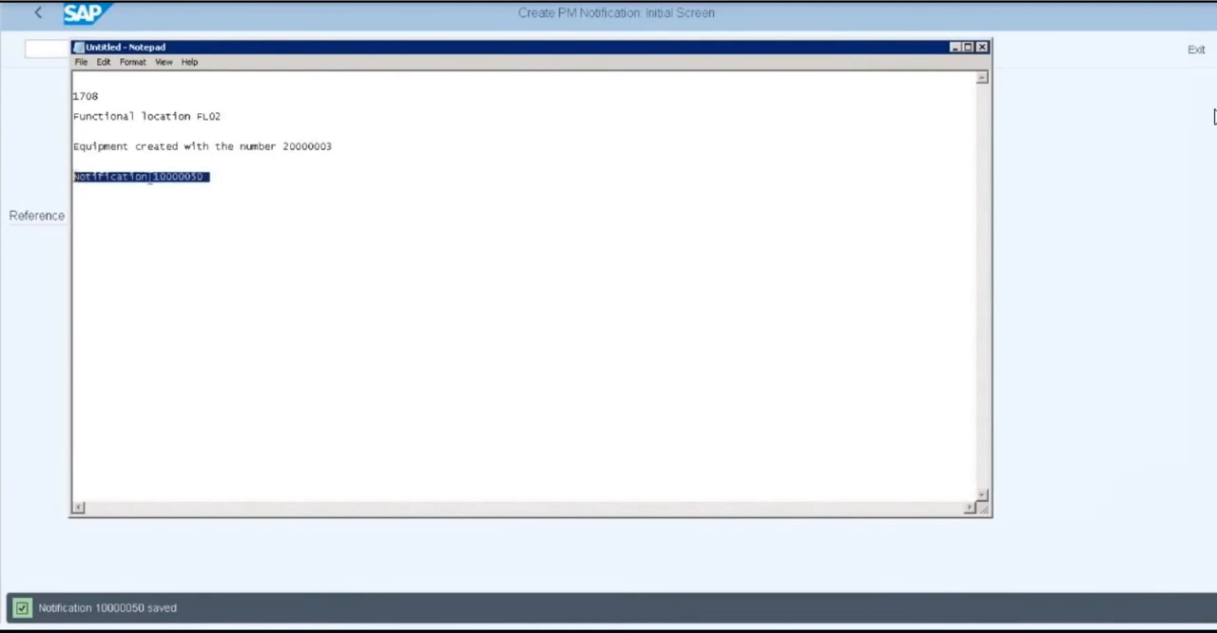
pyautogui.click(239, 177)
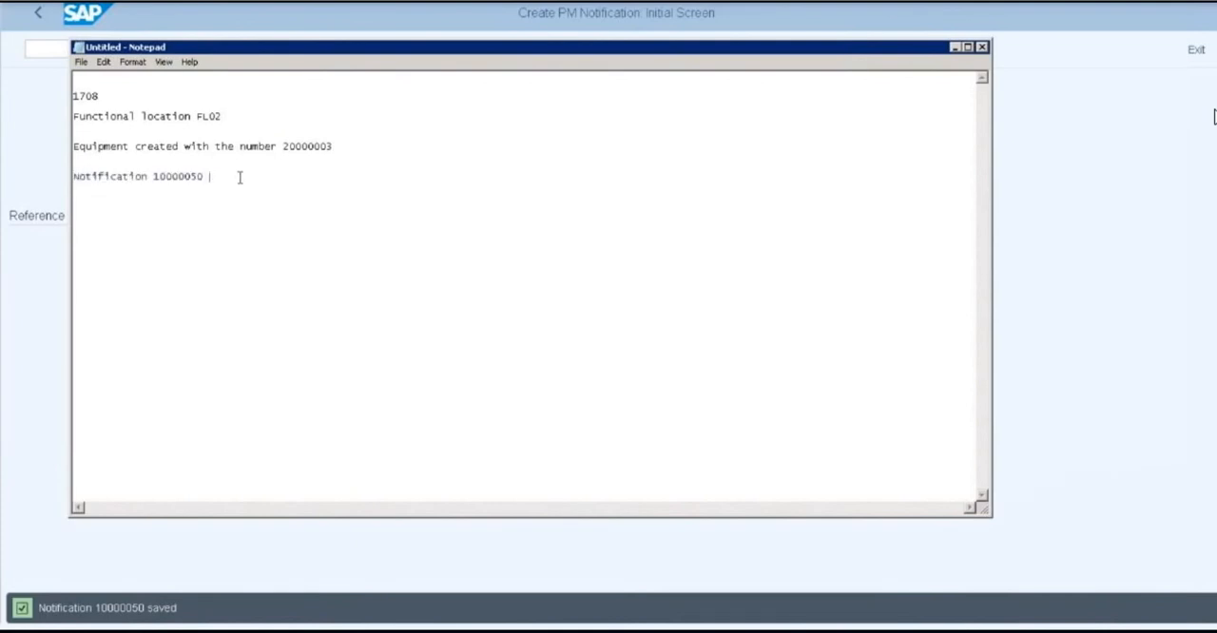
pyautogui.click(955, 47)
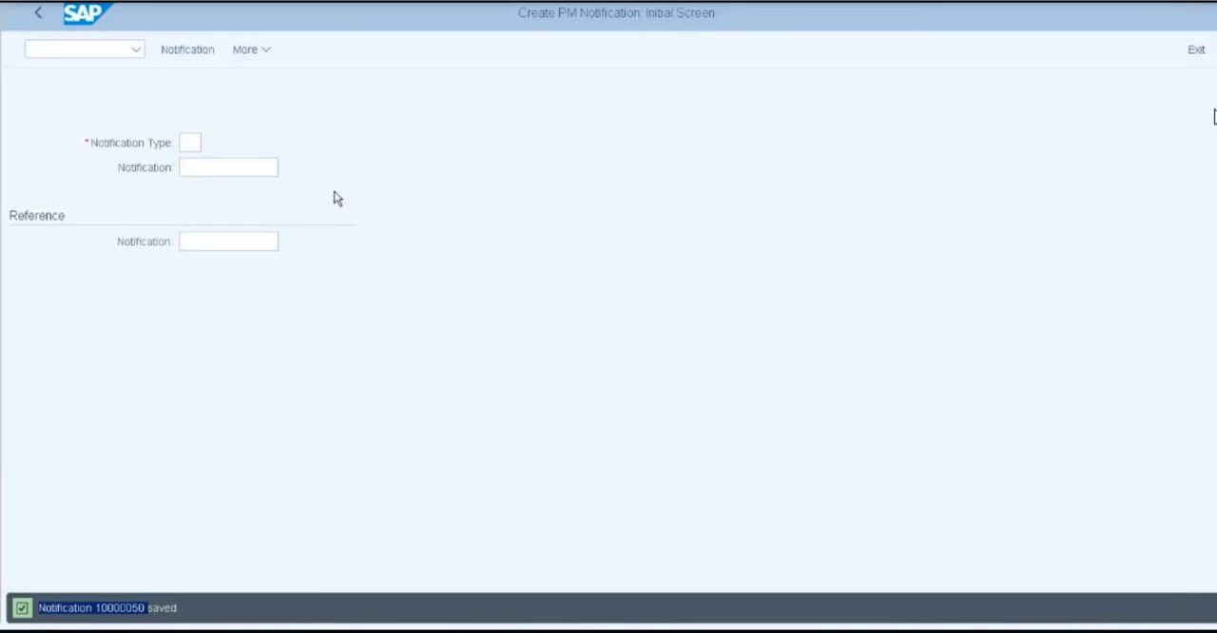
# Leave the notification creation screen and open the IW22 transaction for changing maintenance notifications
pyautogui.click(40, 15)
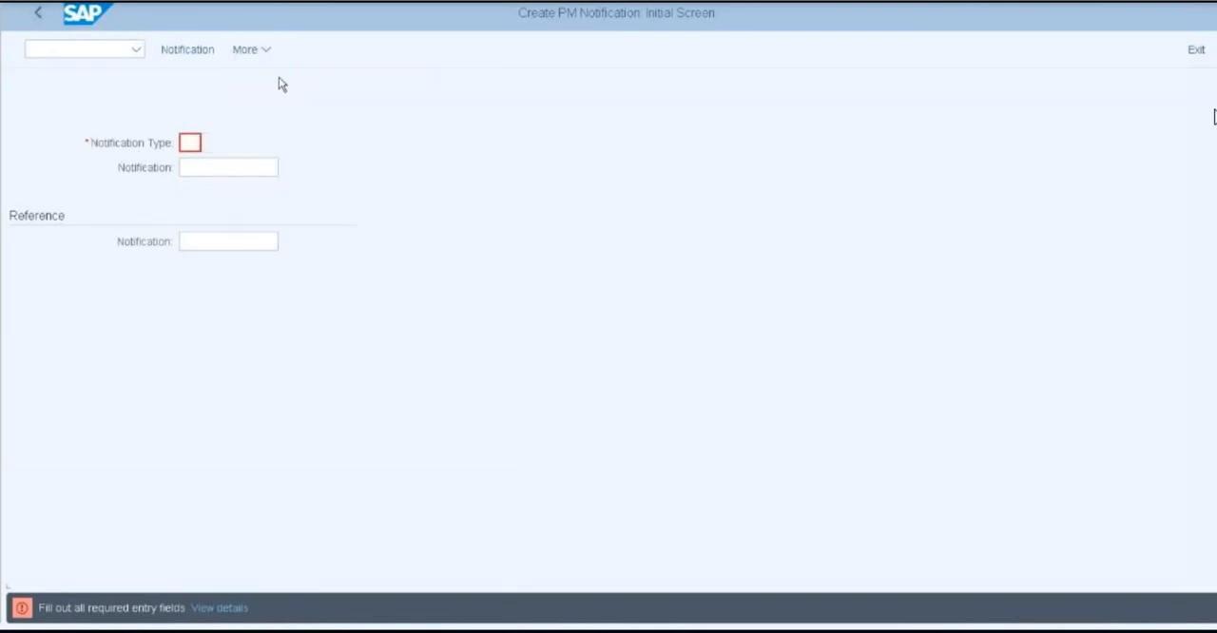
pyautogui.press('Escape')
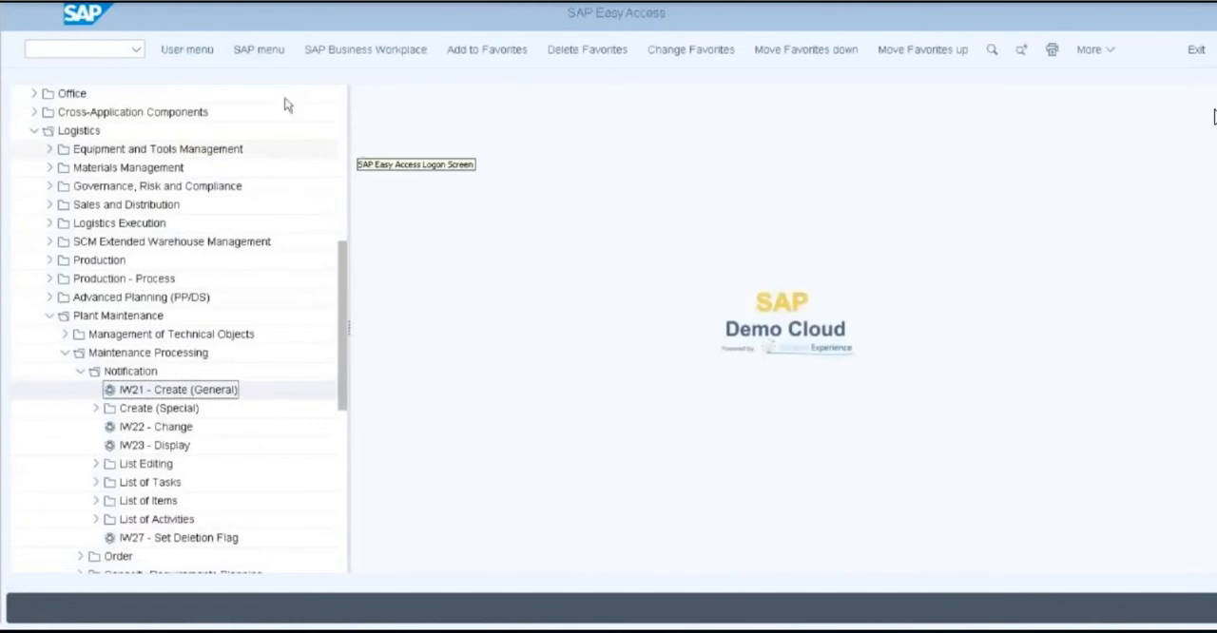
pyautogui.click(98, 49)
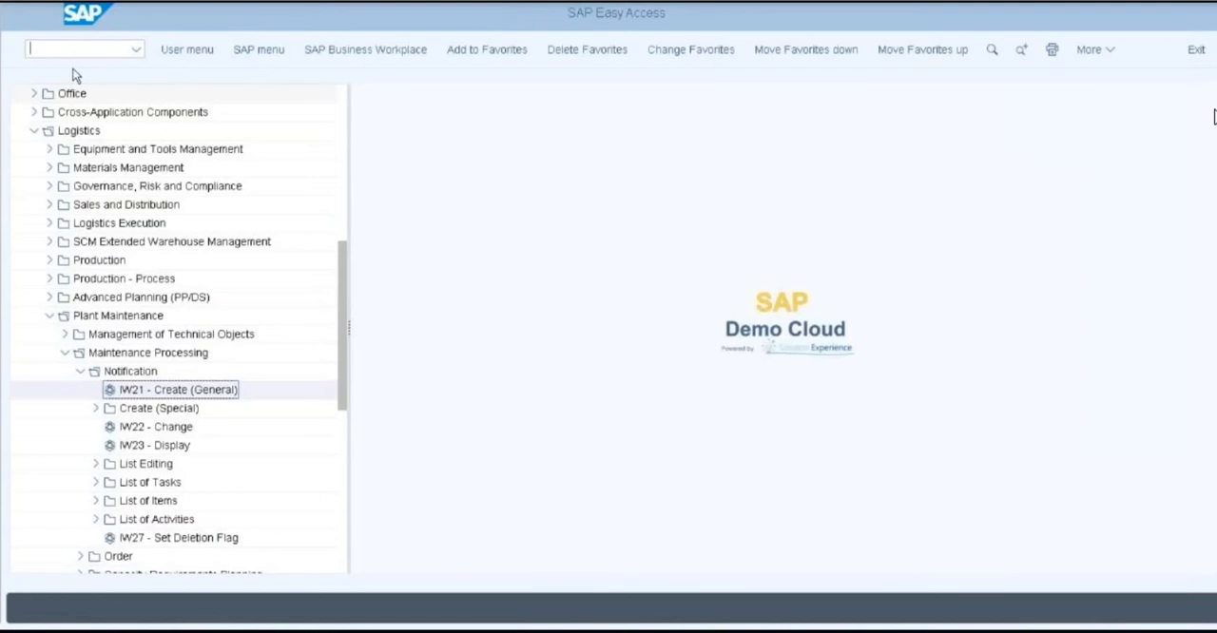
pyautogui.write('I')
pyautogui.press('BackSpace')
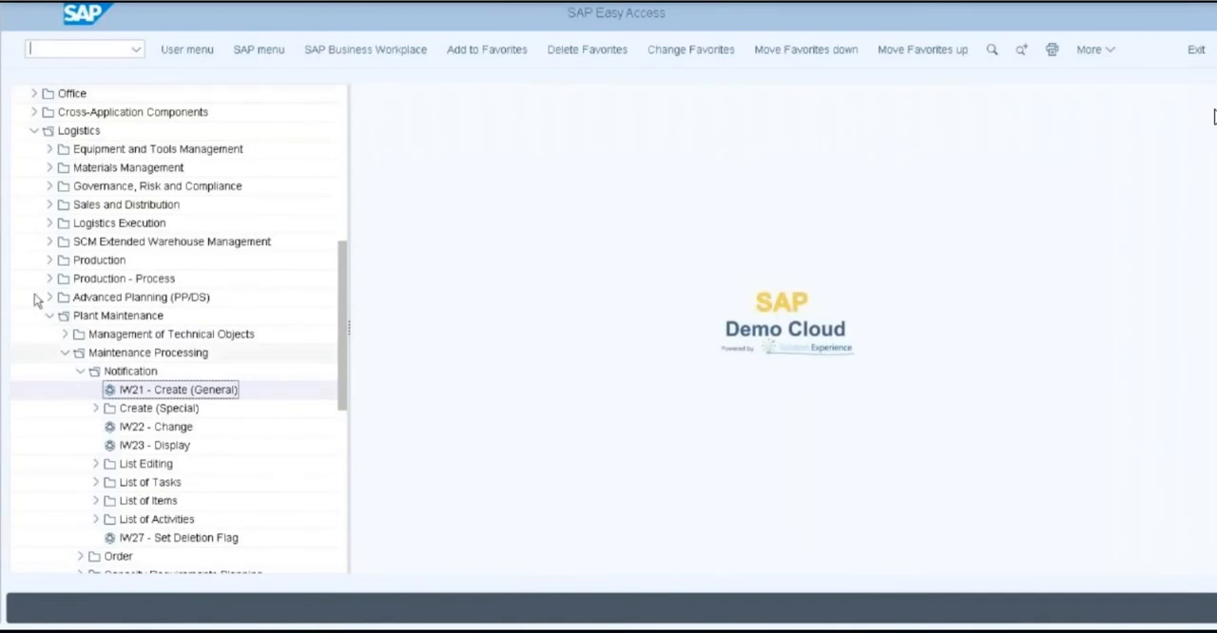
pyautogui.click(147, 434)
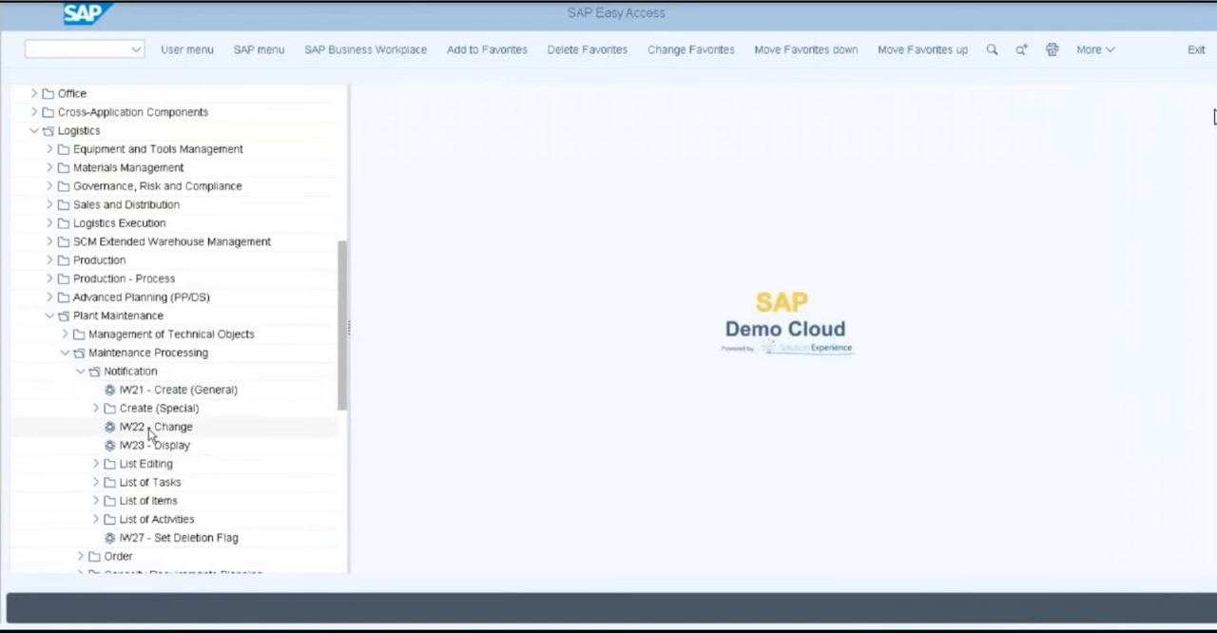
pyautogui.doubleClick(149, 435)
pyautogui.click(244, 144)
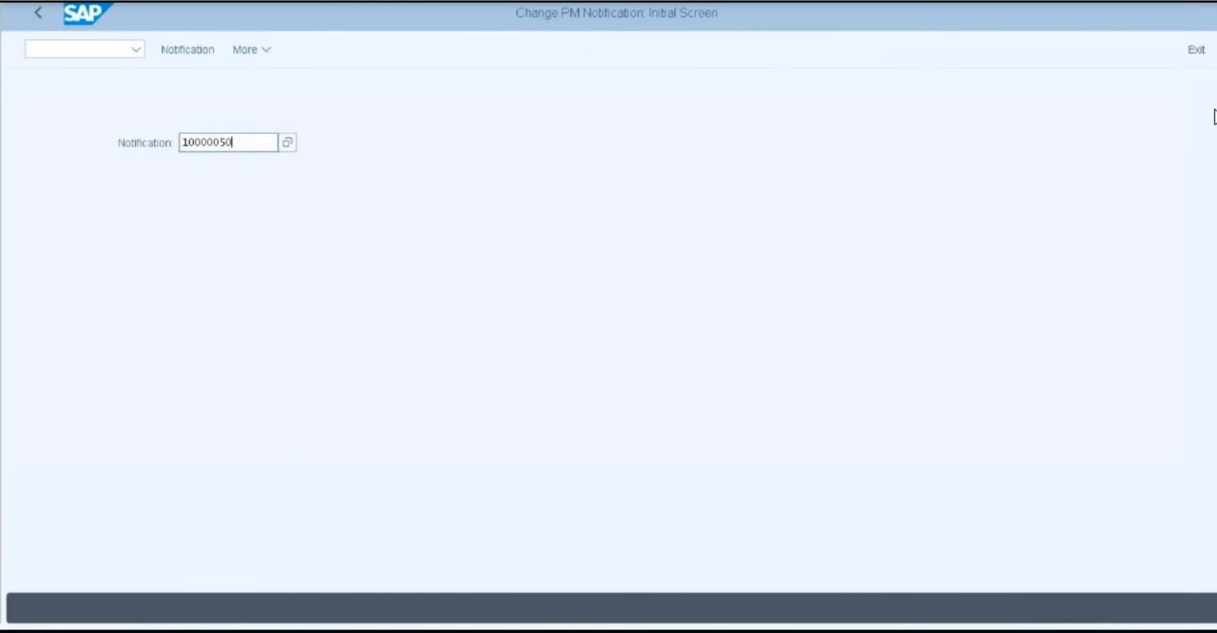
# Select the notification number 10000050 in Notepad, return to SAP and open that notification for changing
pyautogui.hotkey('alt', 'Tab')
pyautogui.doubleClick(181, 177)
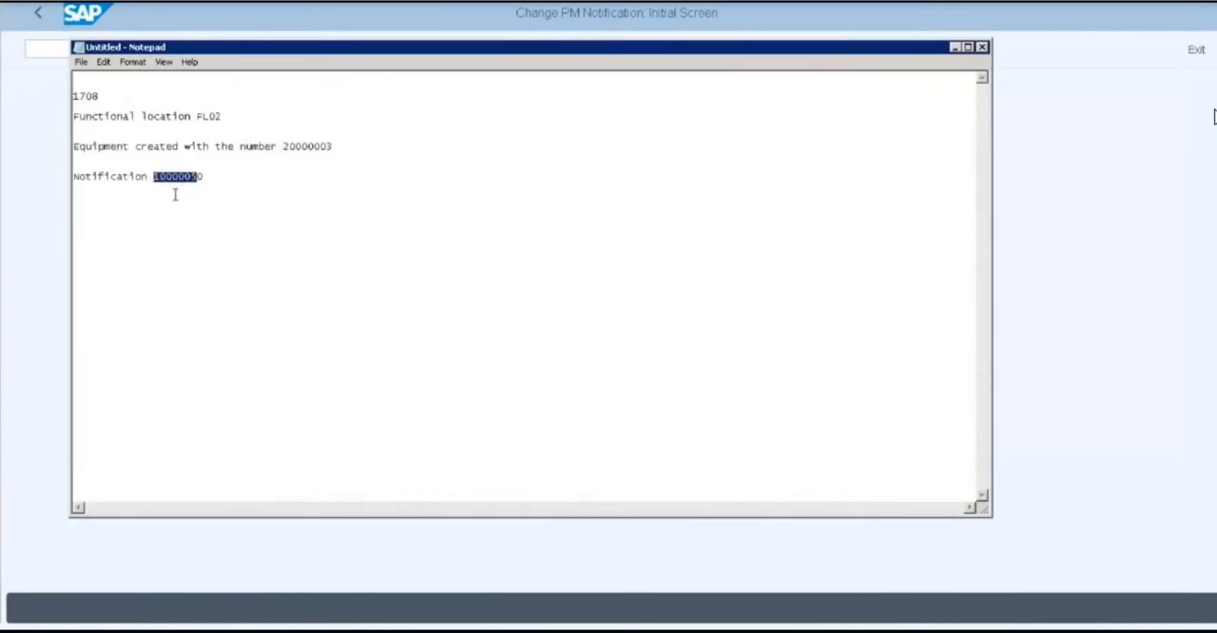
pyautogui.click(381, 170)
pyautogui.doubleClick(188, 178)
pyautogui.click(153, 176)
pyautogui.moveTo(154, 176); pyautogui.dragTo(207, 177)
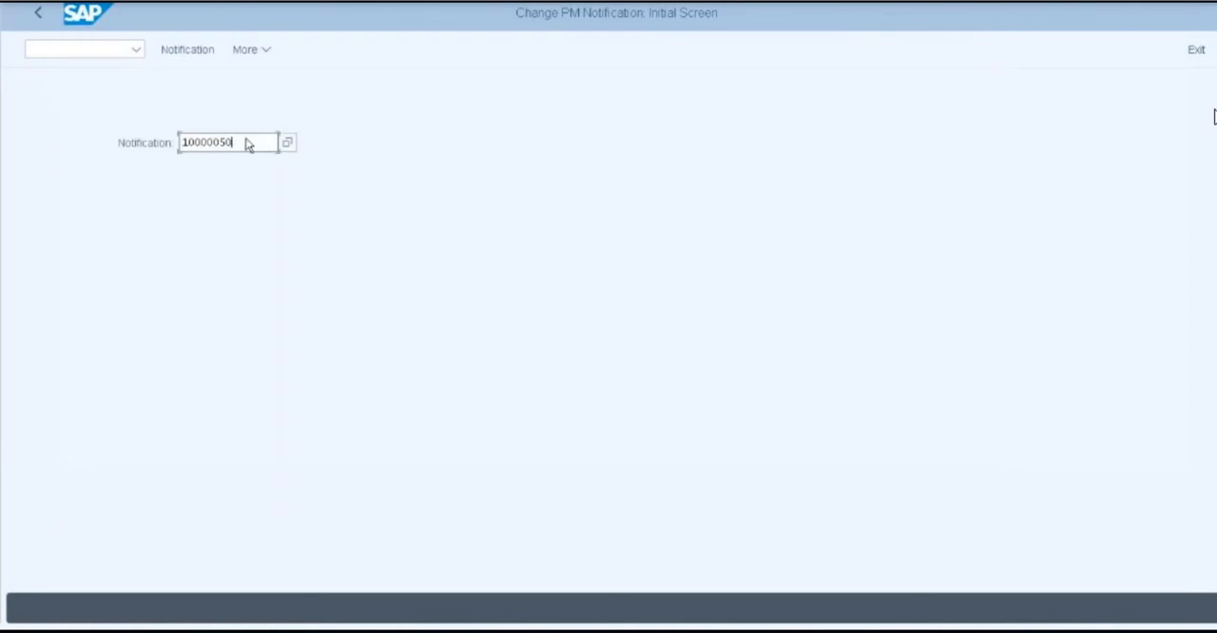
pyautogui.press('Return')
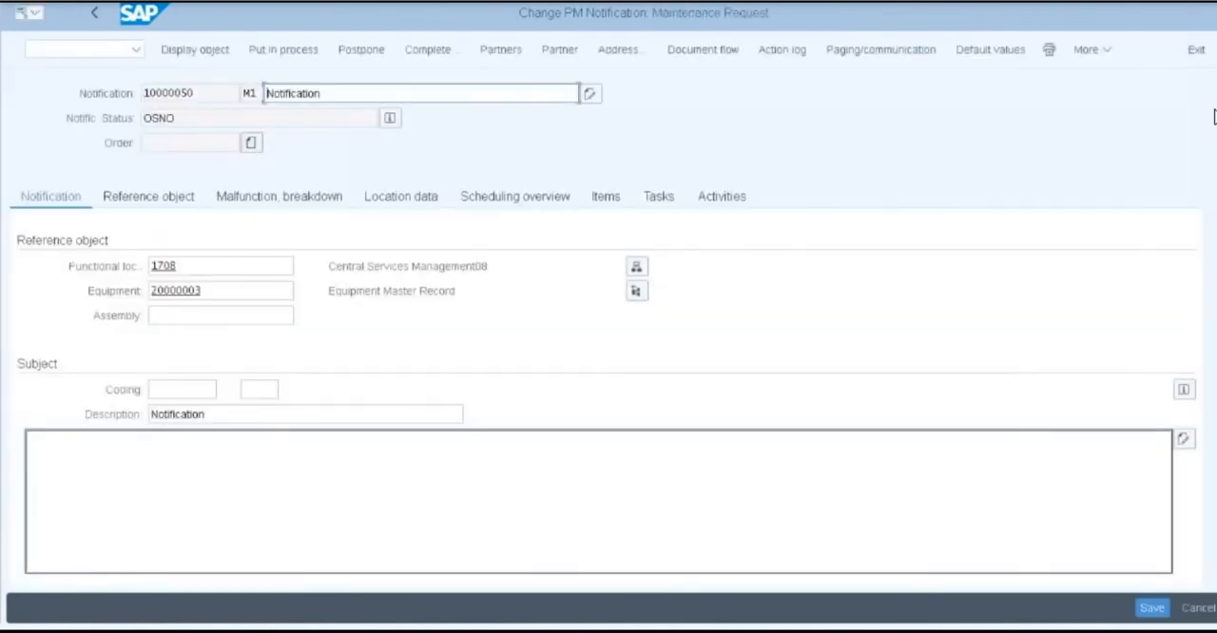
# Create a maintenance order of type PM01 from the notification, accepting planning plant 1710 and main work center ASSEMBLY
pyautogui.click(340, 96)
pyautogui.click(251, 145)
pyautogui.moveTo(280, 398); pyautogui.dragTo(327, 218)
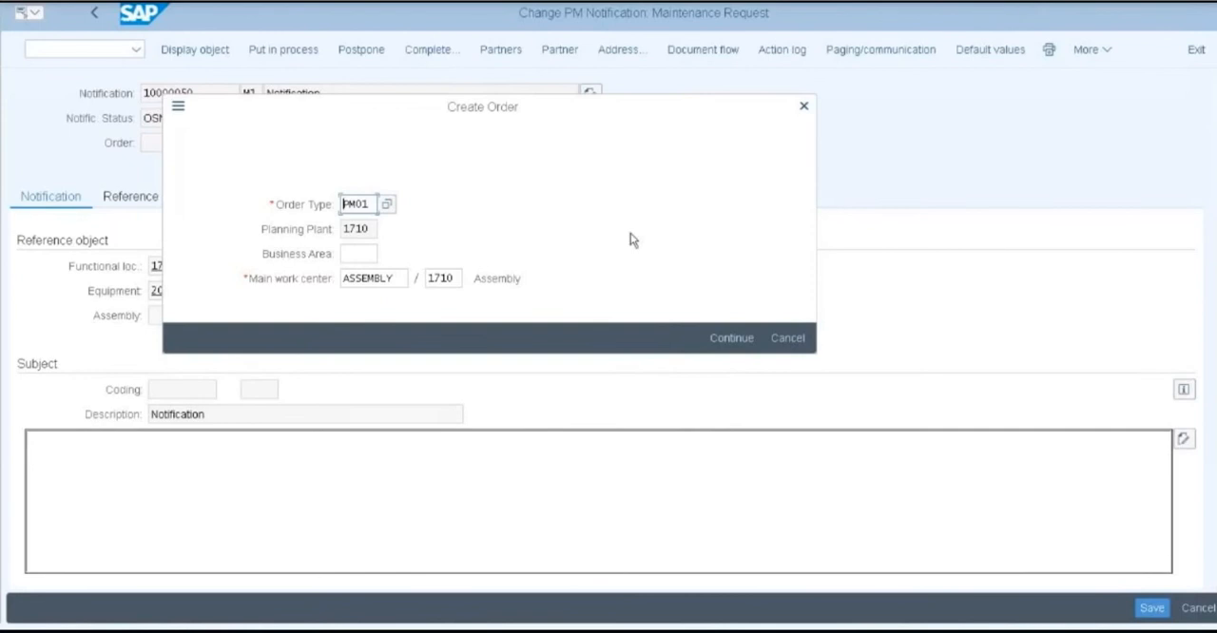
pyautogui.click(724, 337)
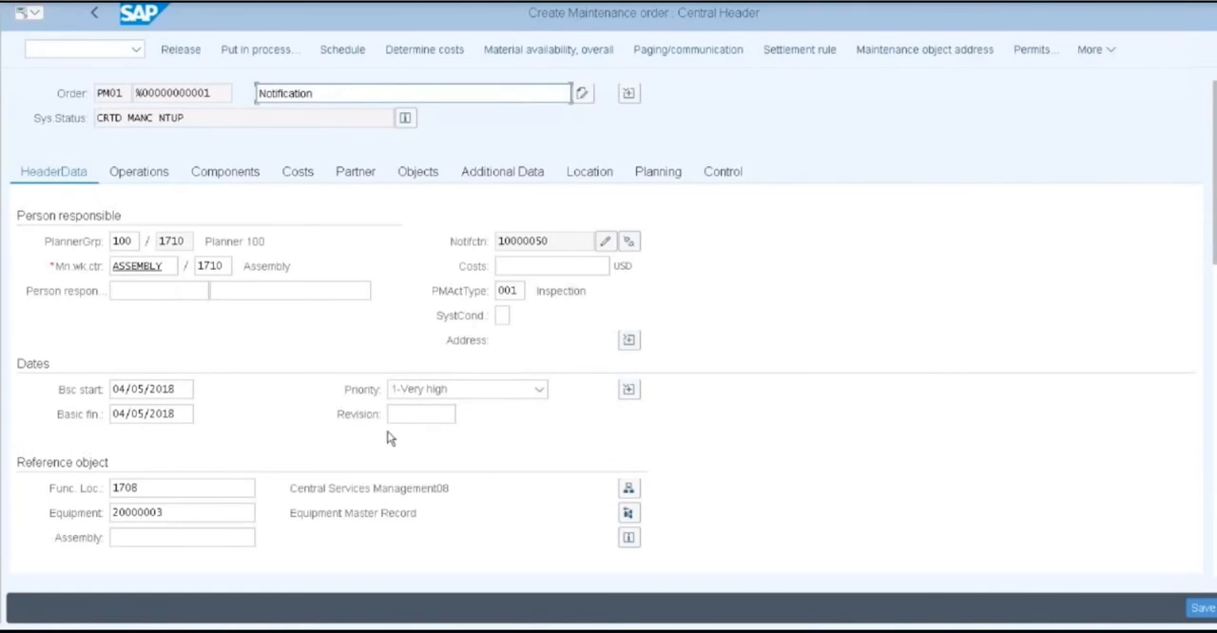
# Set the first operation's work duration to 20 H, its operation duration to 20 H and its number to 1
pyautogui.scroll(-3, 389, 437)
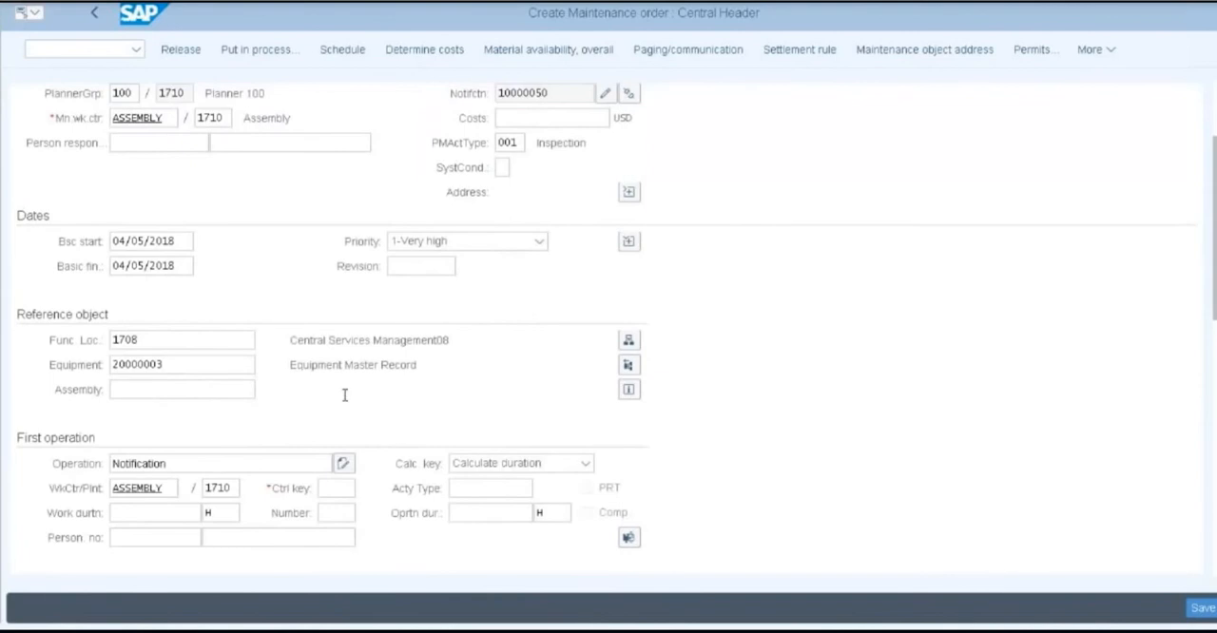
pyautogui.scroll(-2, 341, 393)
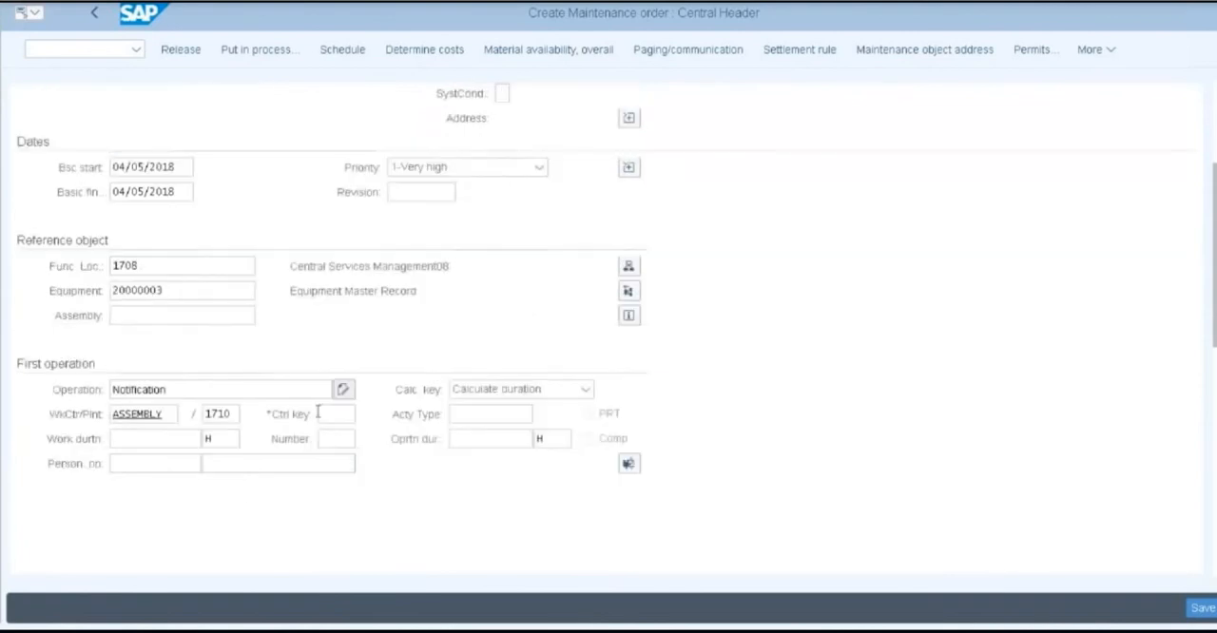
pyautogui.click(116, 444)
pyautogui.write('20')
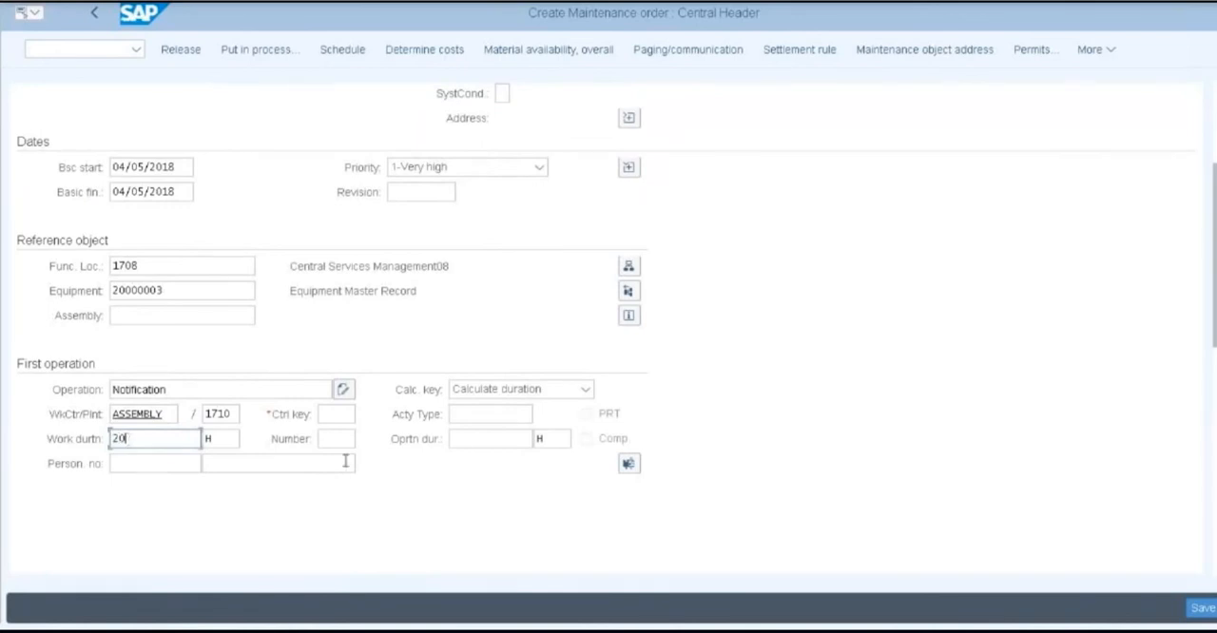
pyautogui.click(474, 440)
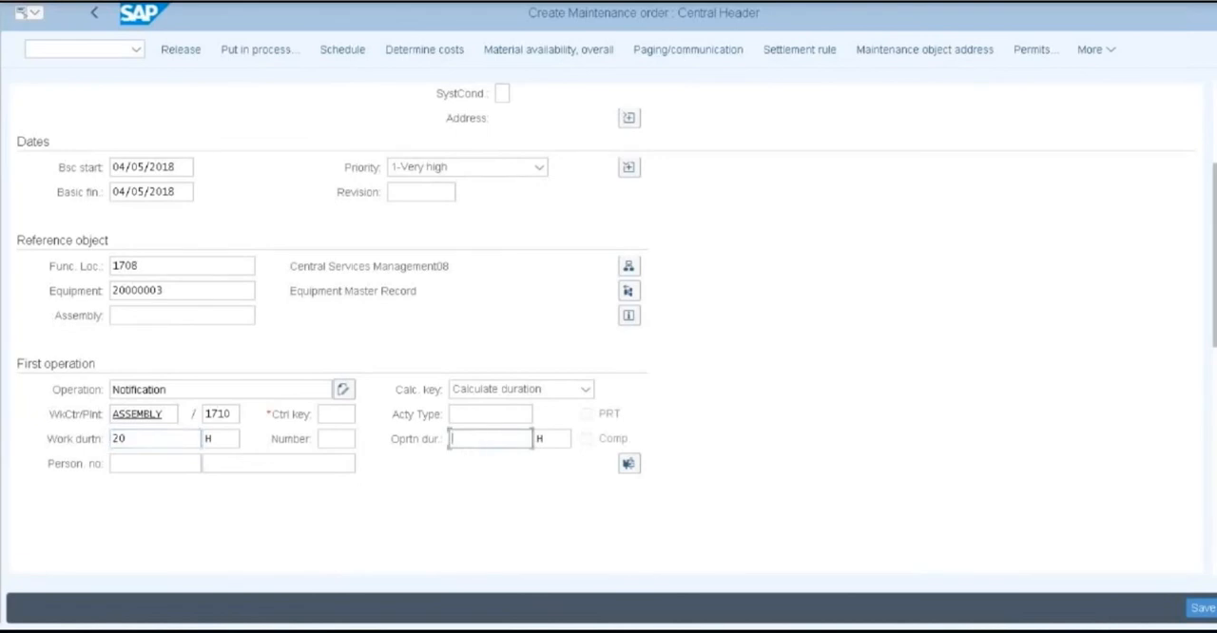
pyautogui.write('20')
pyautogui.click(335, 438)
pyautogui.write('1')
# Look through the control key list, set the first operation's control key to PM01 and save the order
pyautogui.click(340, 415)
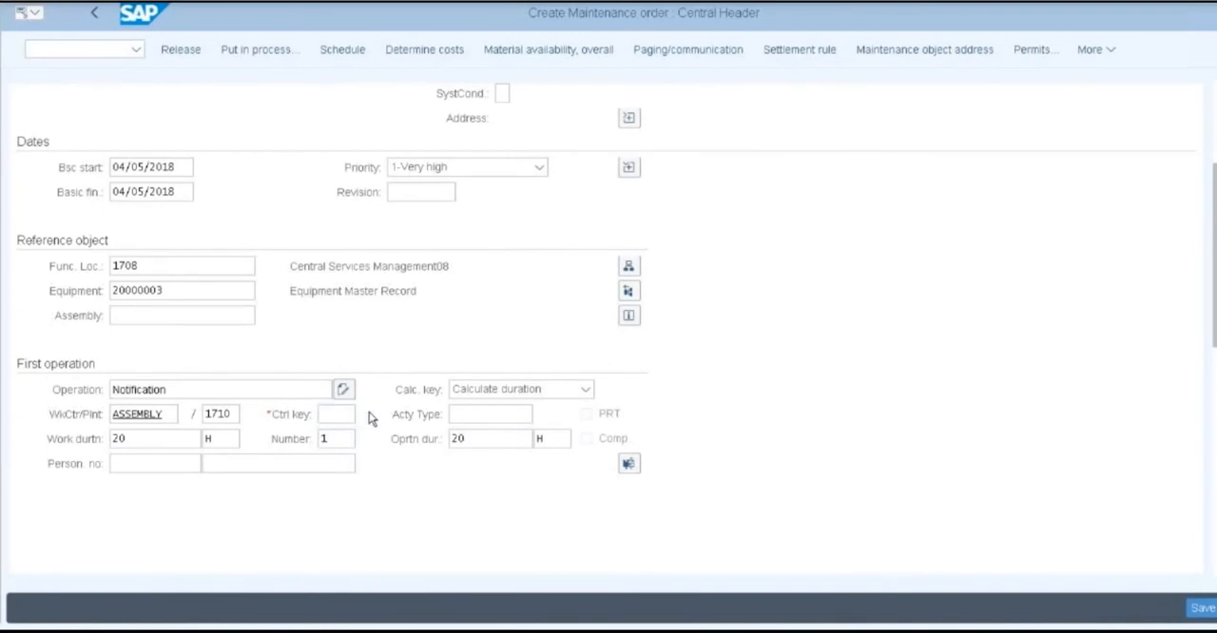
pyautogui.click(344, 415)
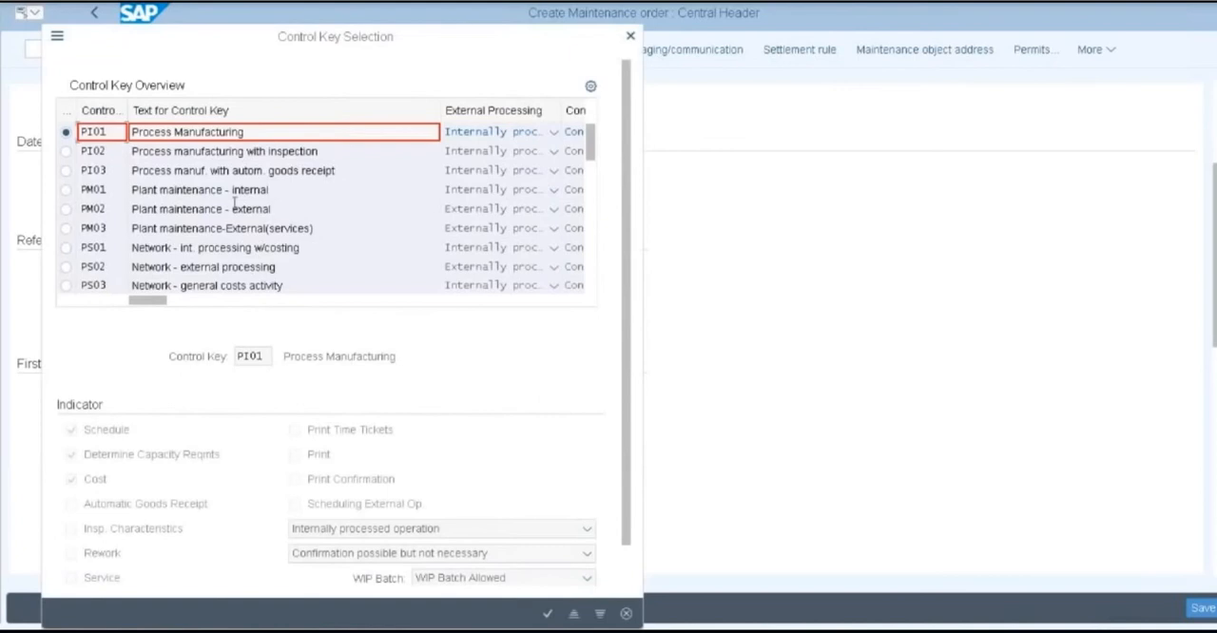
pyautogui.click(630, 35)
pyautogui.click(331, 414)
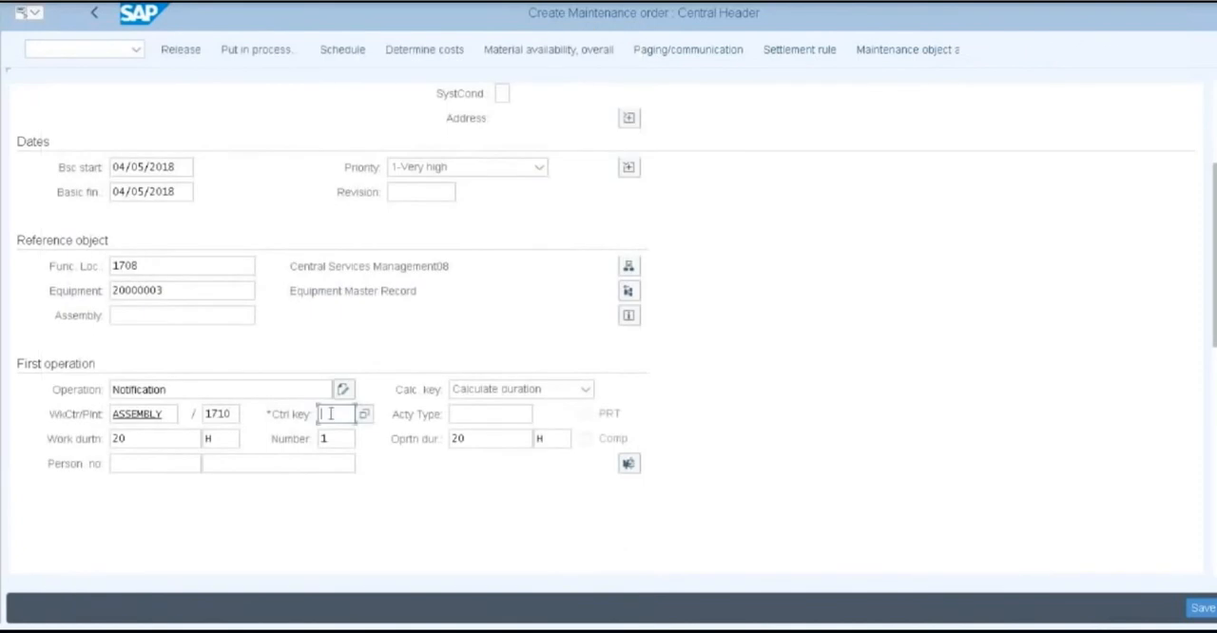
pyautogui.write('p')
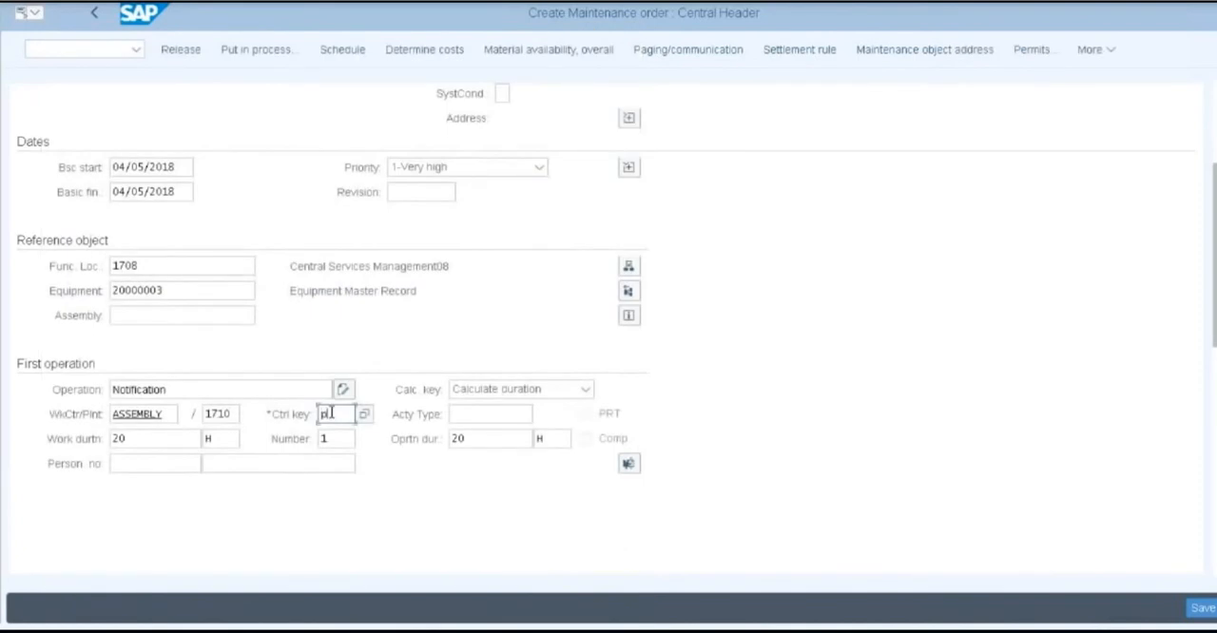
pyautogui.press('BackSpace')
pyautogui.write('PM01')
pyautogui.click(1208, 615)
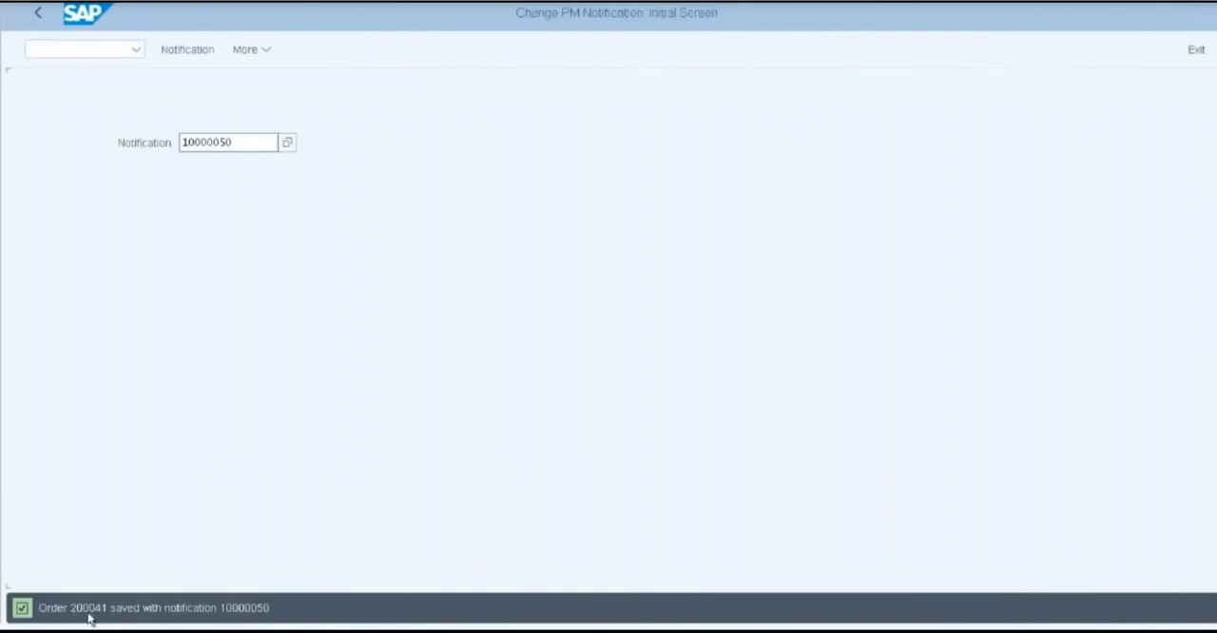
# Copy the order's name and number from the save message into Notepad, one blank line below the notification entry, and return to SAP
pyautogui.moveTo(40, 609); pyautogui.dragTo(108, 613)
pyautogui.hotkey('ctrl', 'c')
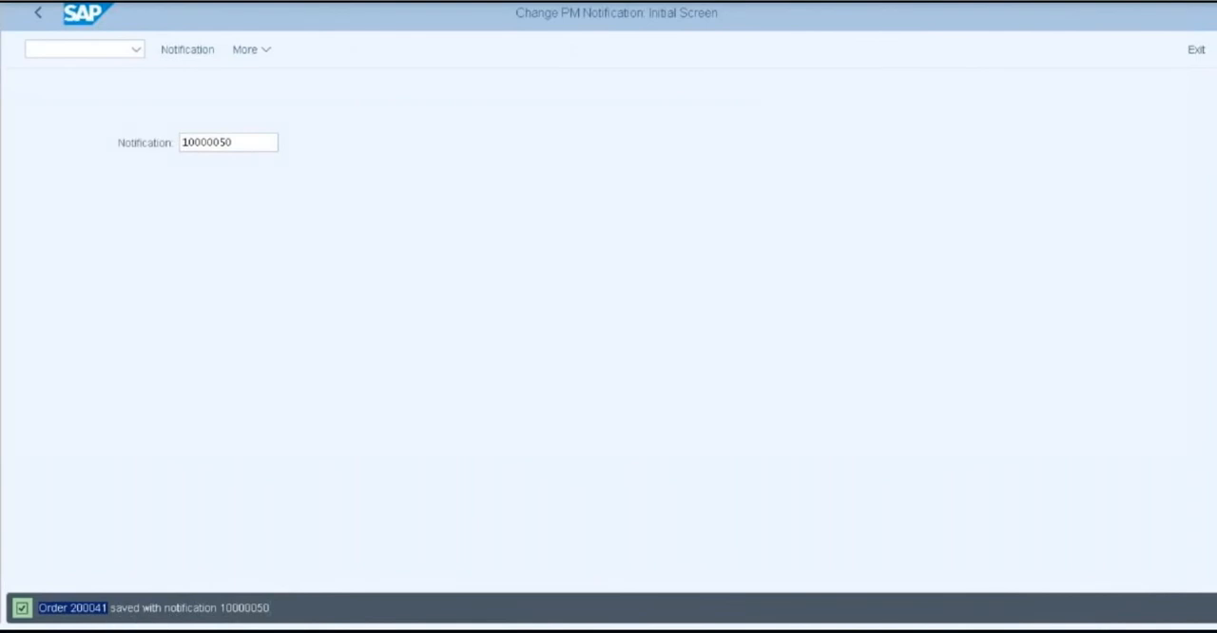
pyautogui.hotkey('alt', 'Tab')
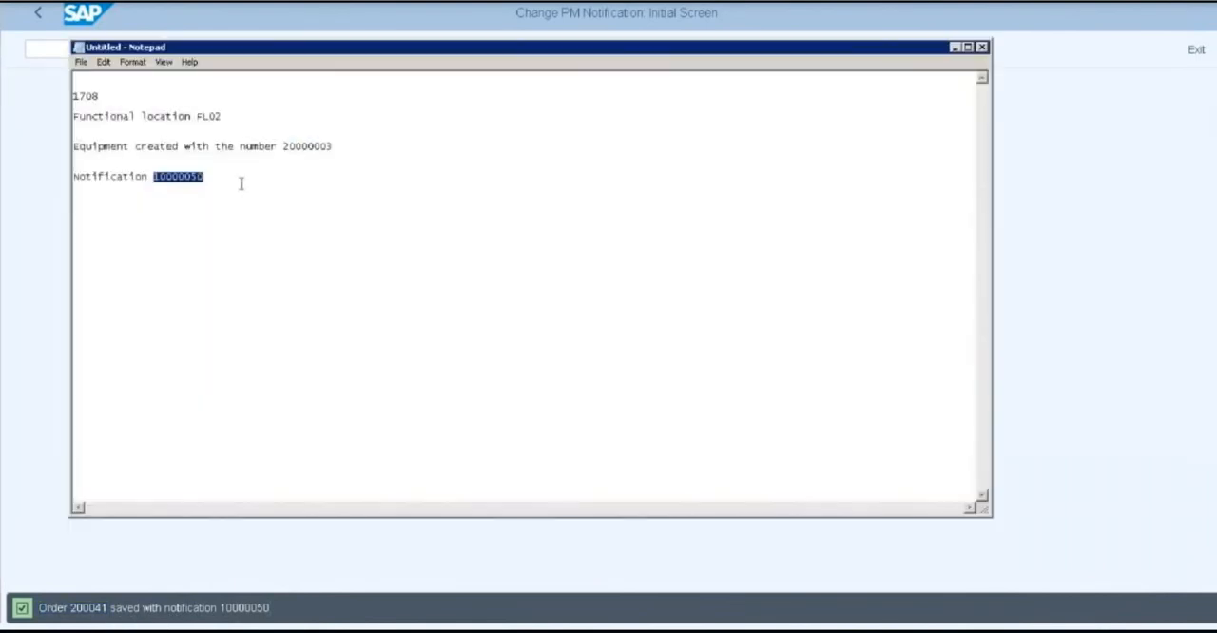
pyautogui.click(242, 184)
pyautogui.press('Return')
pyautogui.press('Return')
pyautogui.press('Return')
pyautogui.hotkey('ctrl', 'v')
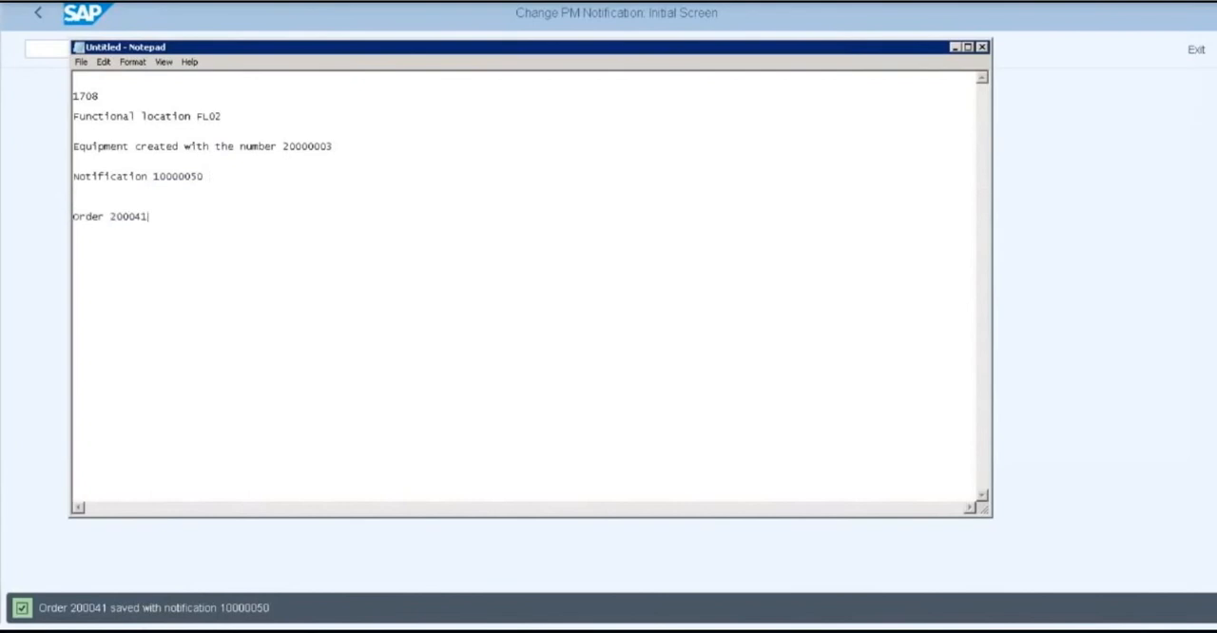
pyautogui.click(98, 200)
pyautogui.press('Delete')
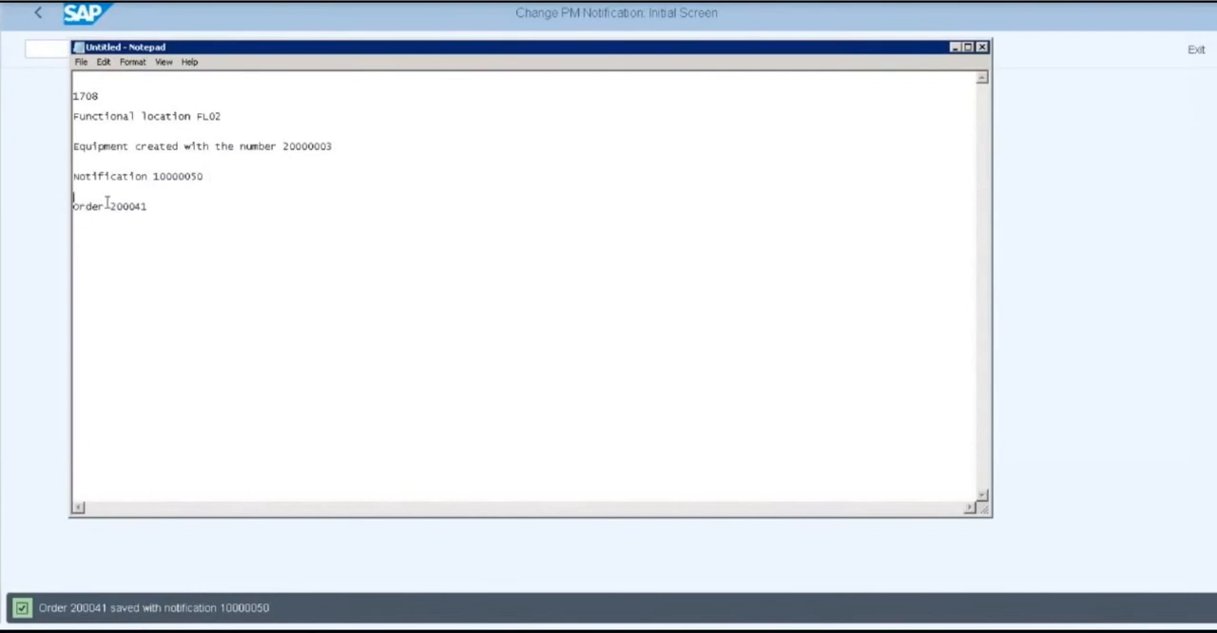
pyautogui.click(954, 47)
# Open the new maintenance order in the IW32 change transaction, checking its number in the Notepad list
pyautogui.click(44, 21)
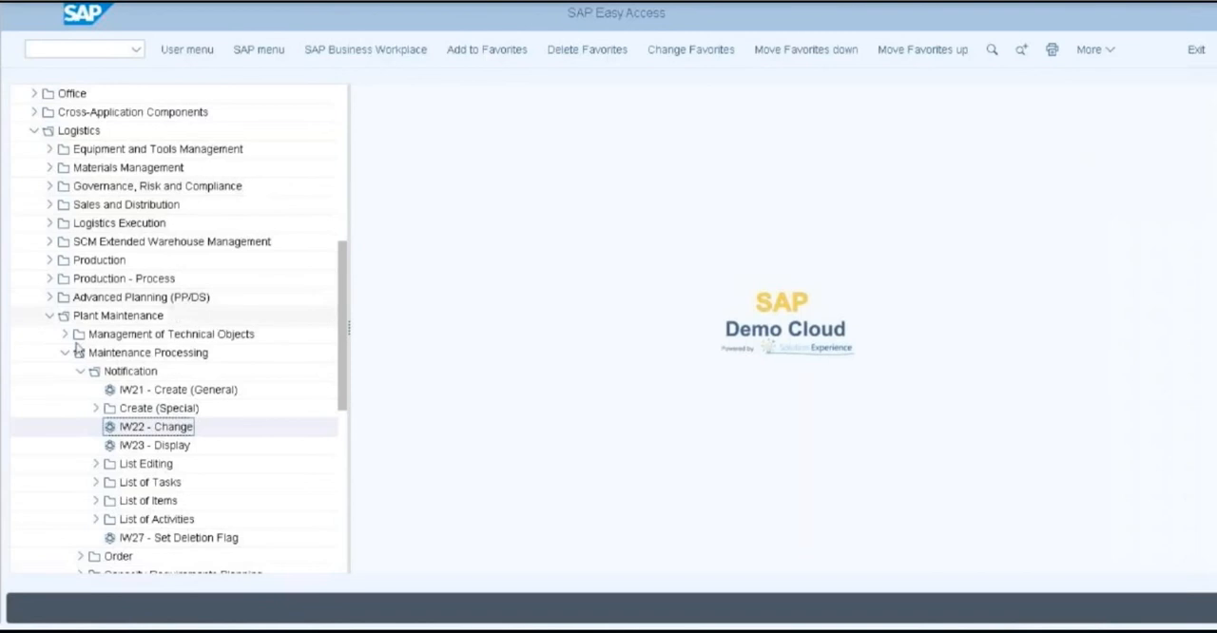
pyautogui.moveTo(343, 348); pyautogui.dragTo(347, 383)
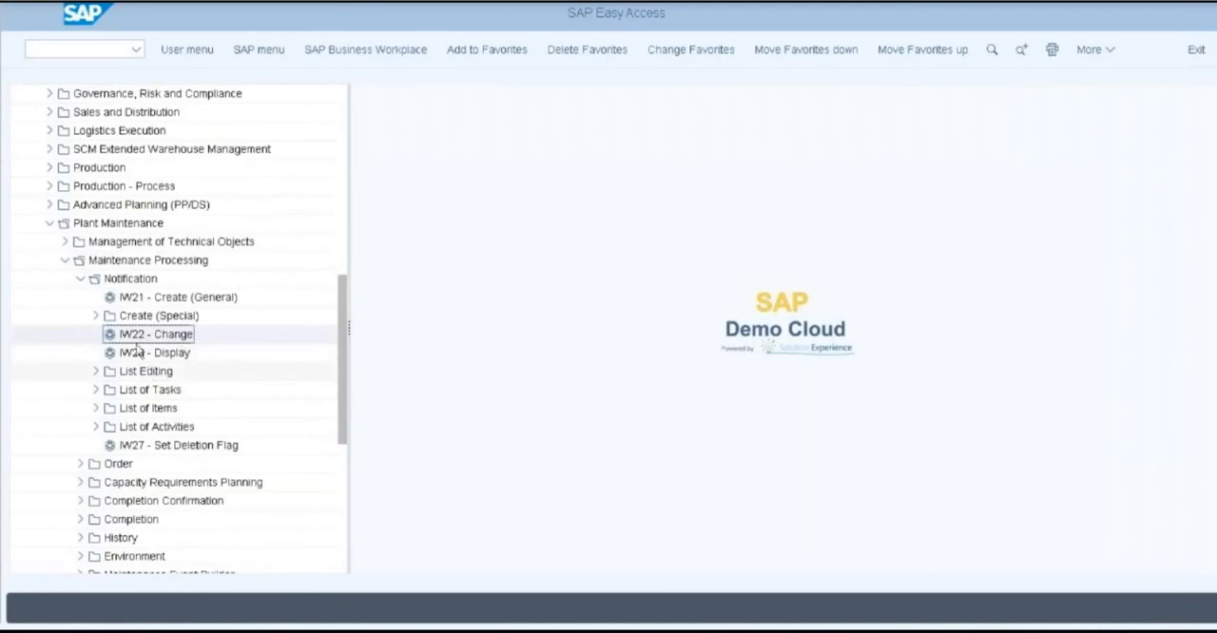
pyautogui.click(84, 280)
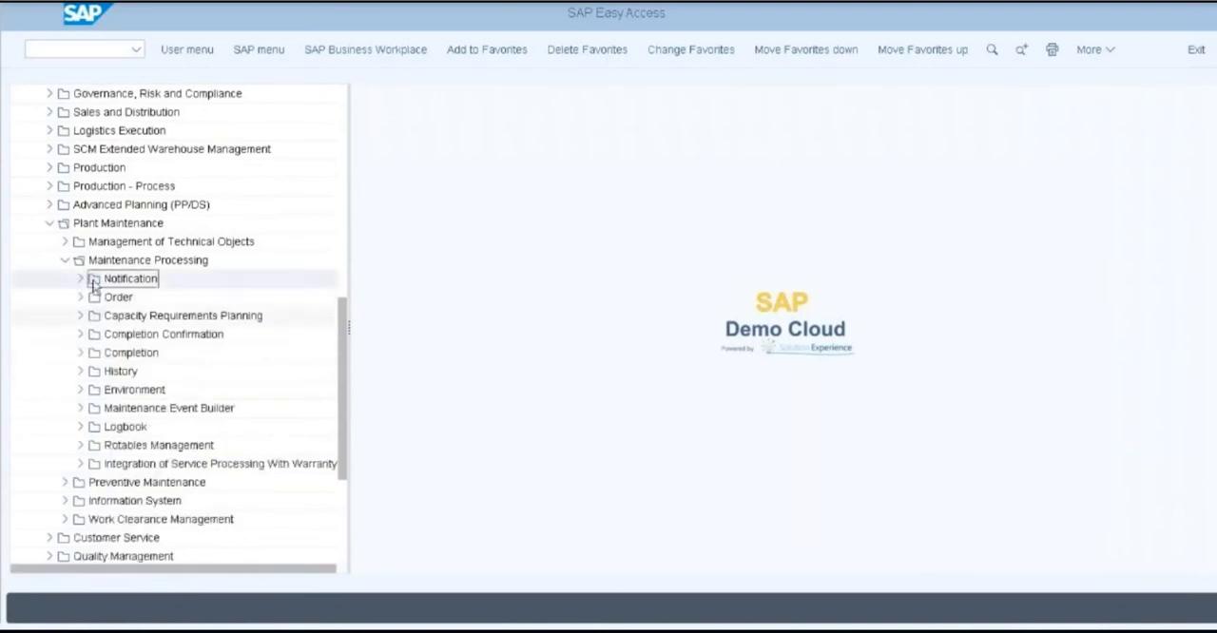
pyautogui.click(79, 297)
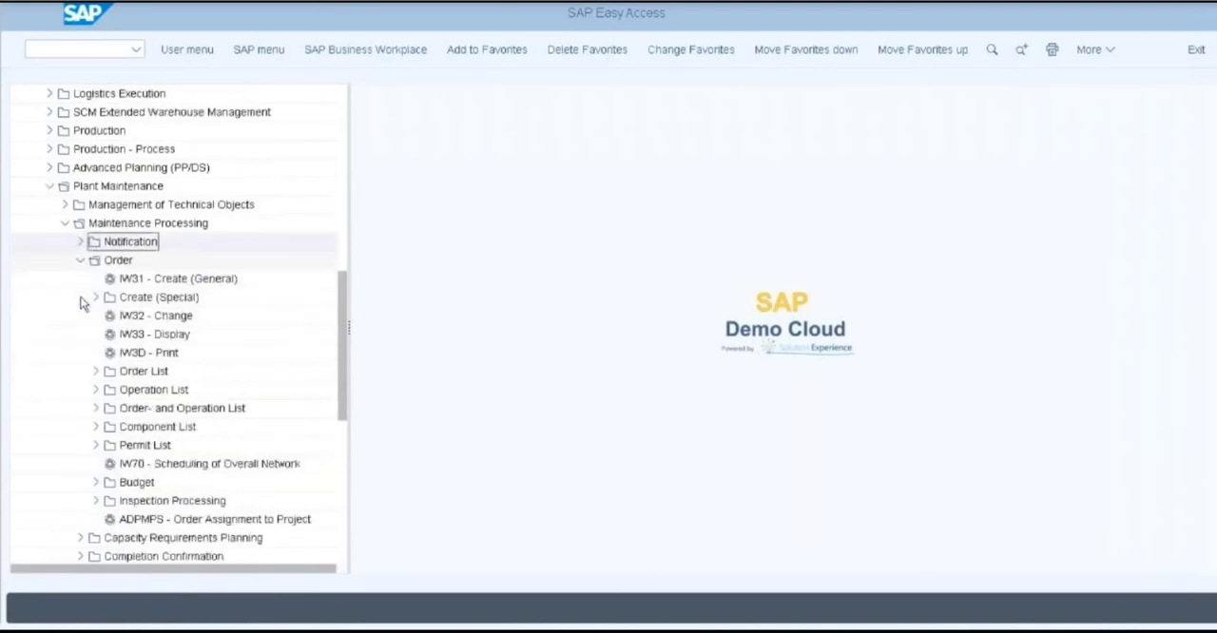
pyautogui.doubleClick(152, 317)
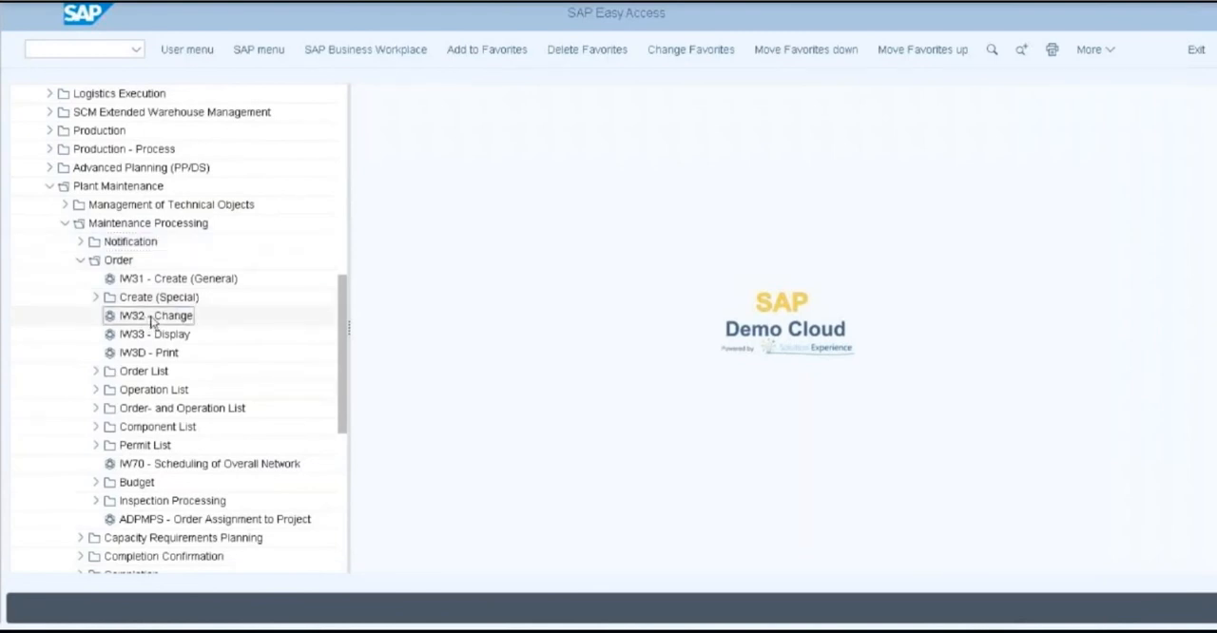
pyautogui.click(223, 141)
pyautogui.click(310, 629)
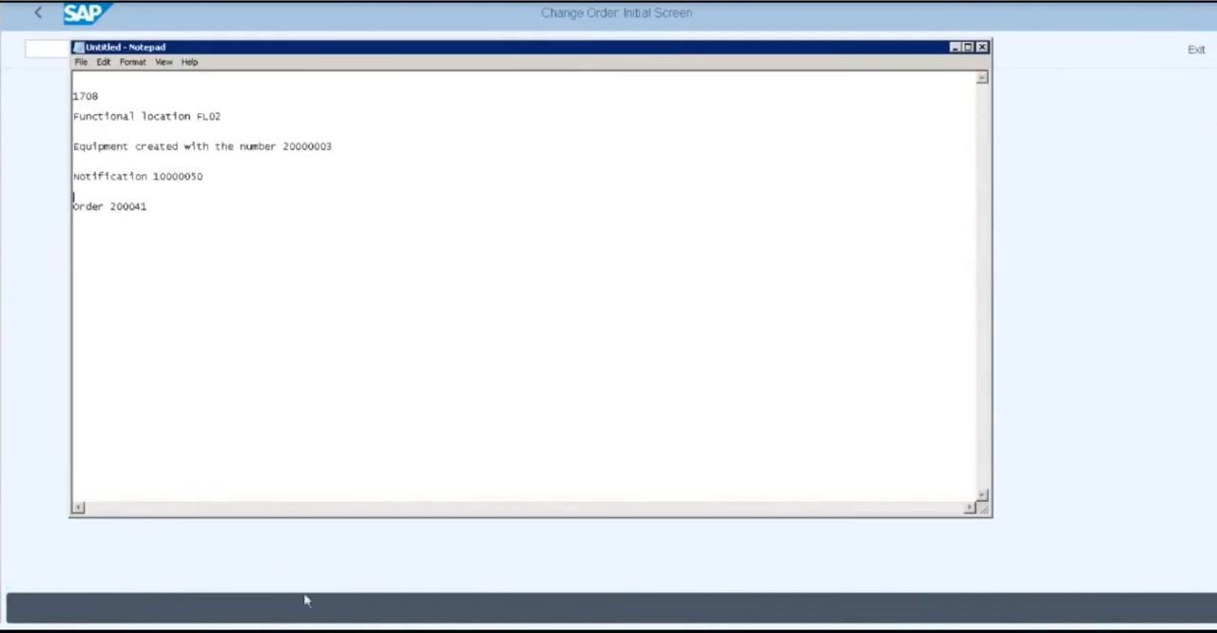
pyautogui.click(955, 47)
pyautogui.press('Return')
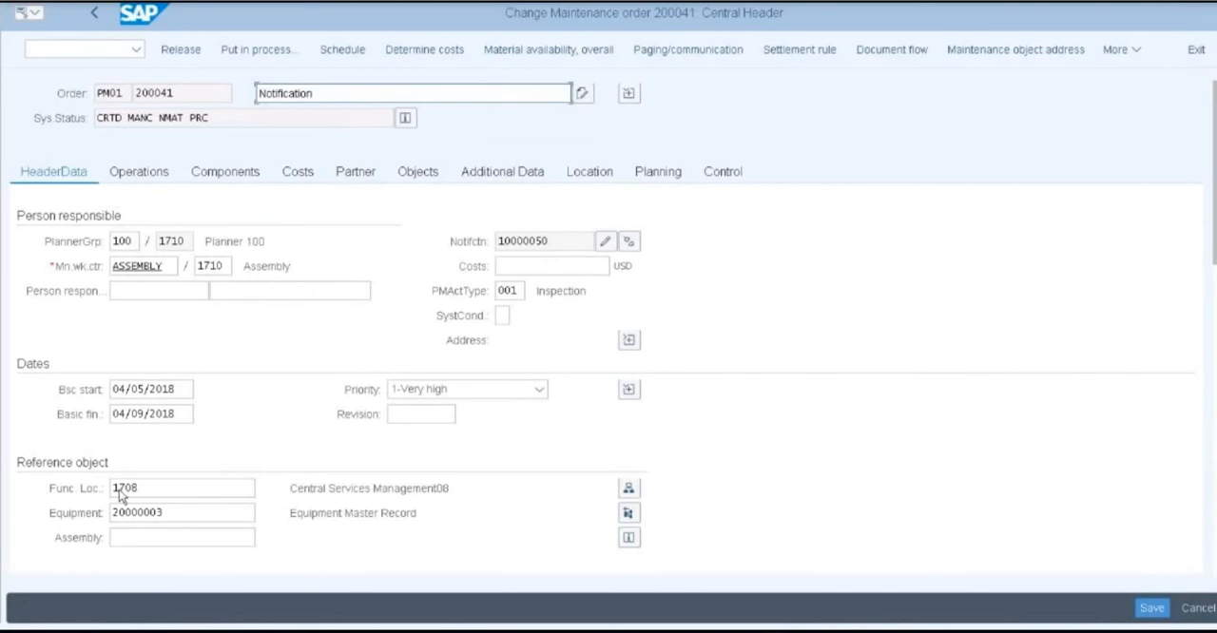
# Review the order's reference object and the control key and short text of operation 0010, and open its component overview
pyautogui.click(176, 491)
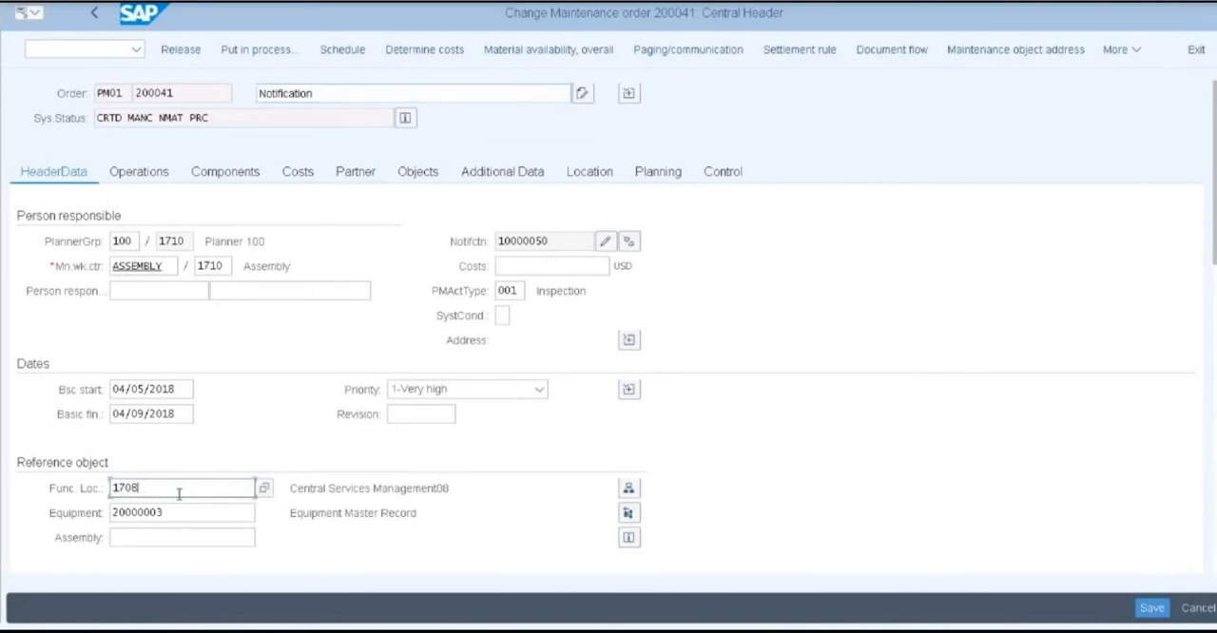
pyautogui.click(154, 518)
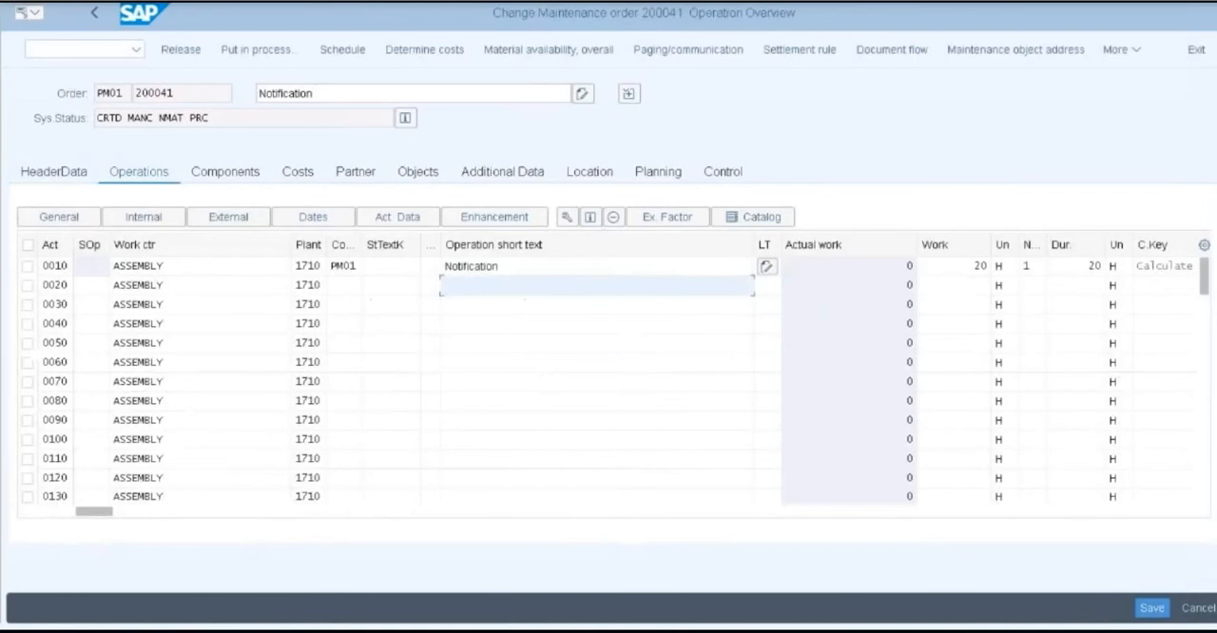
pyautogui.click(353, 265)
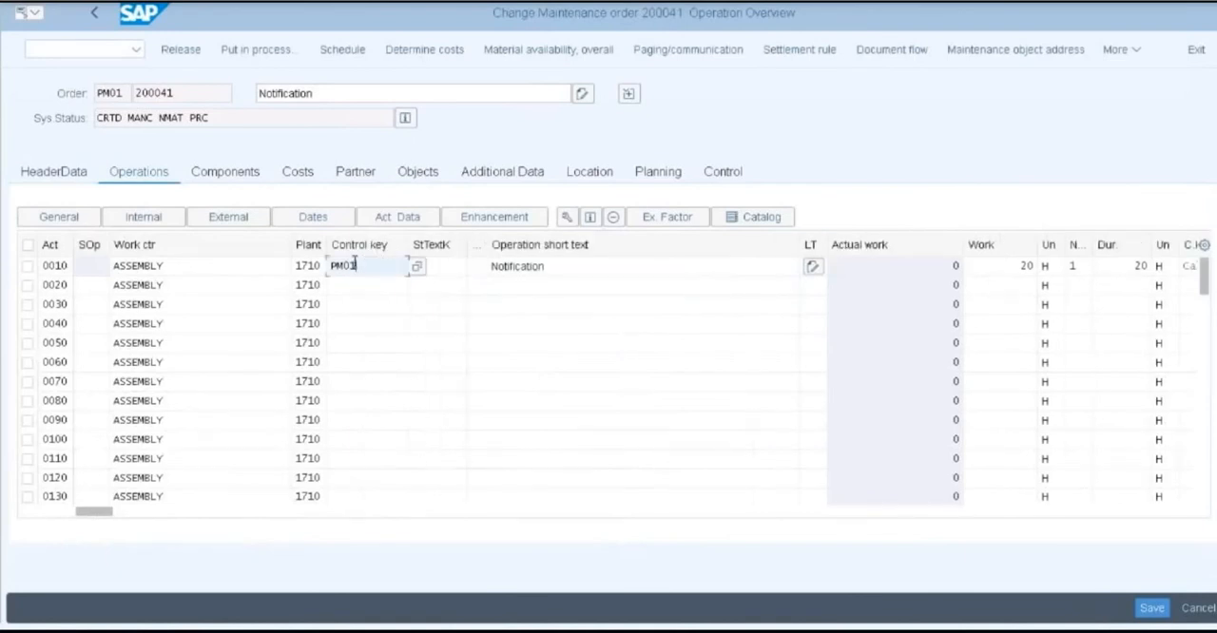
pyautogui.click(553, 268)
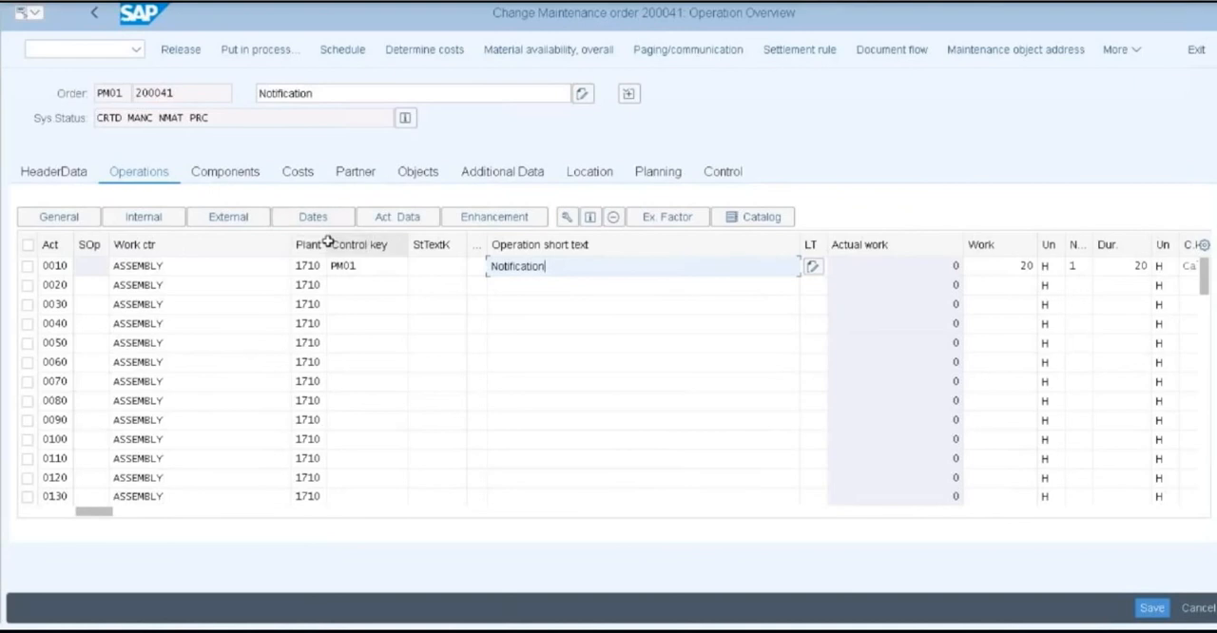
pyautogui.click(242, 183)
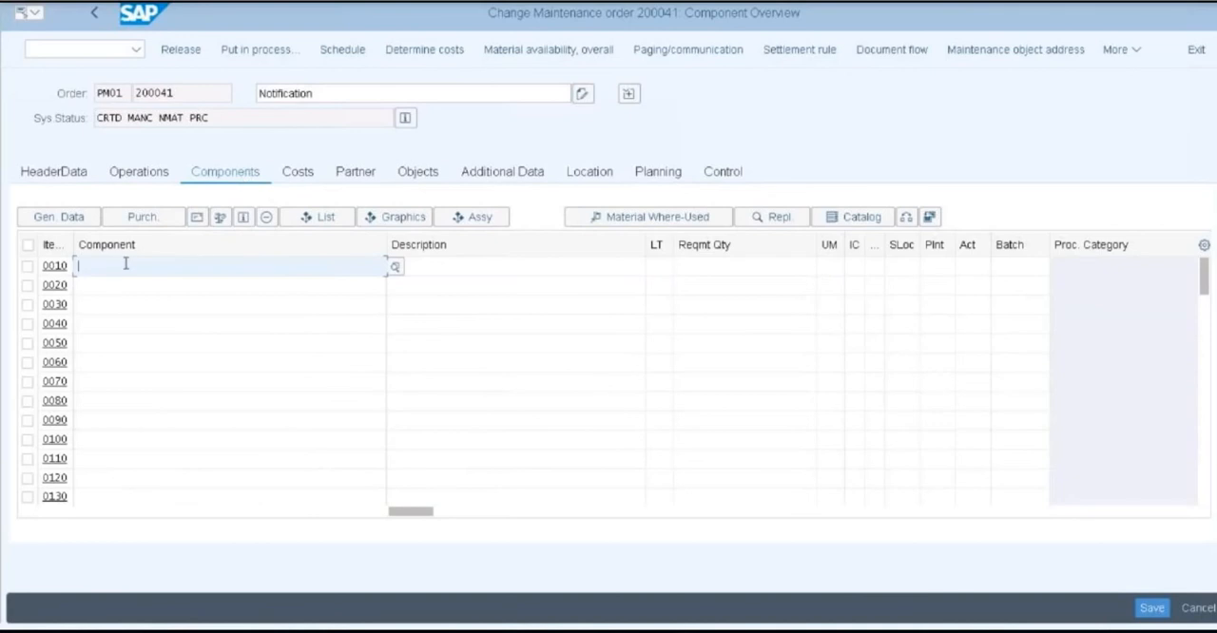
# Assign material FG29 as the component of item 0010 in the order's component overview
pyautogui.write('F')
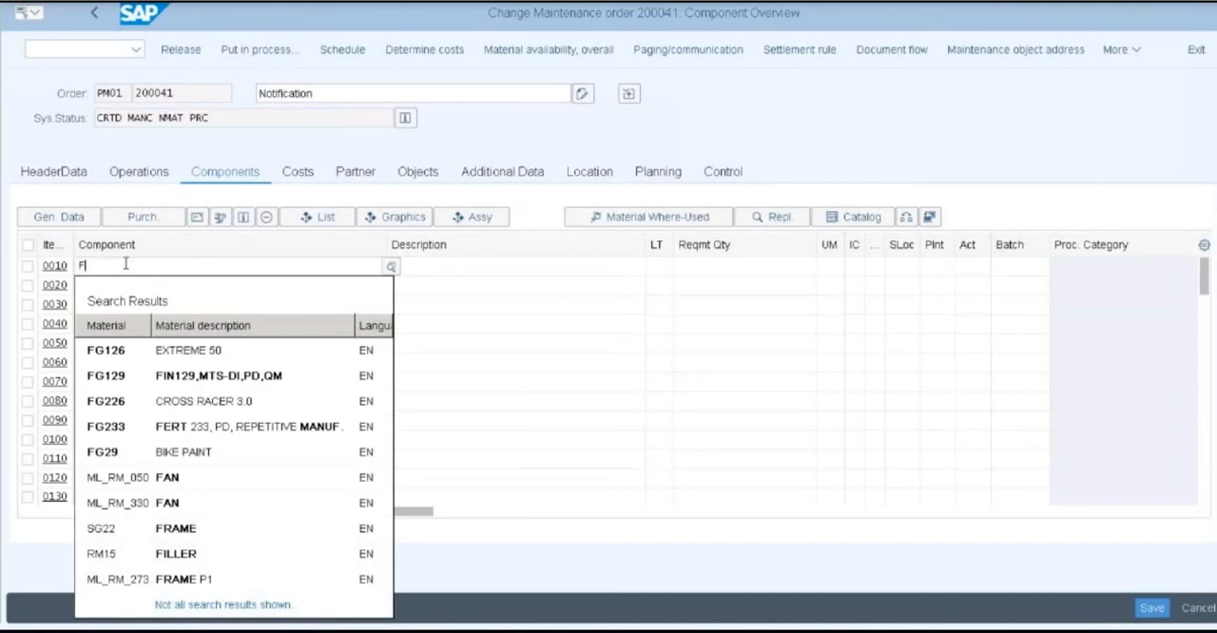
pyautogui.write('G29')
pyautogui.click(465, 266)
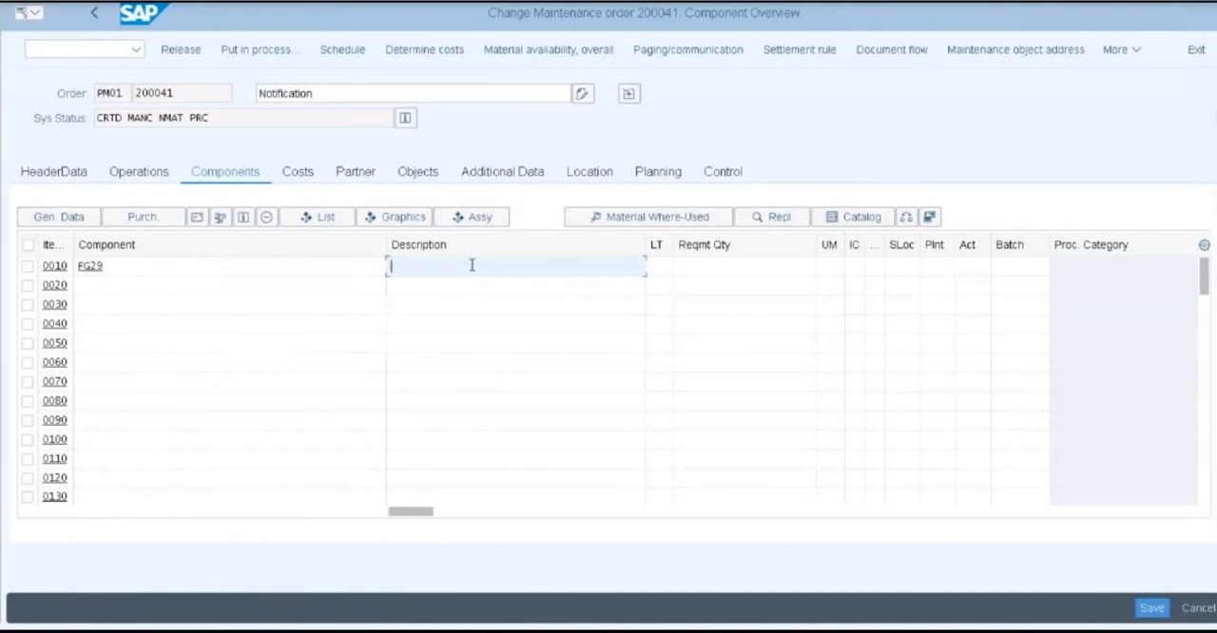
pyautogui.click(350, 271)
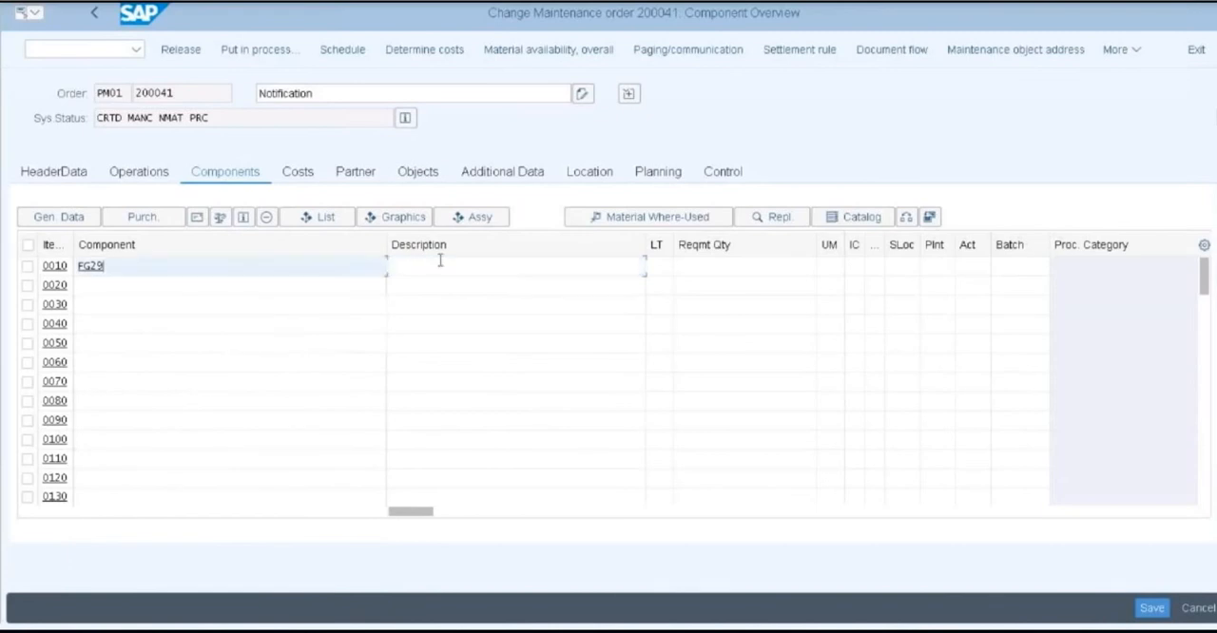
pyautogui.click(491, 264)
pyautogui.click(345, 264)
pyautogui.press('BackSpace')
pyautogui.press('BackSpace')
pyautogui.press('BackSpace')
pyautogui.press('BackSpace')
pyautogui.write('FG2')
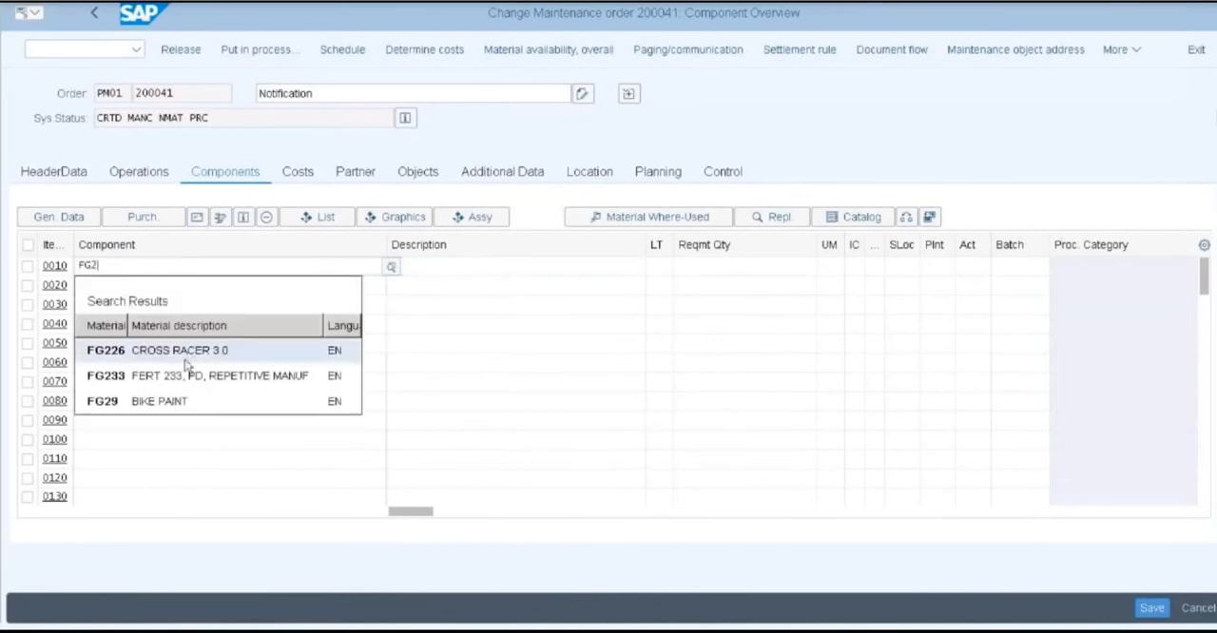
pyautogui.click(166, 407)
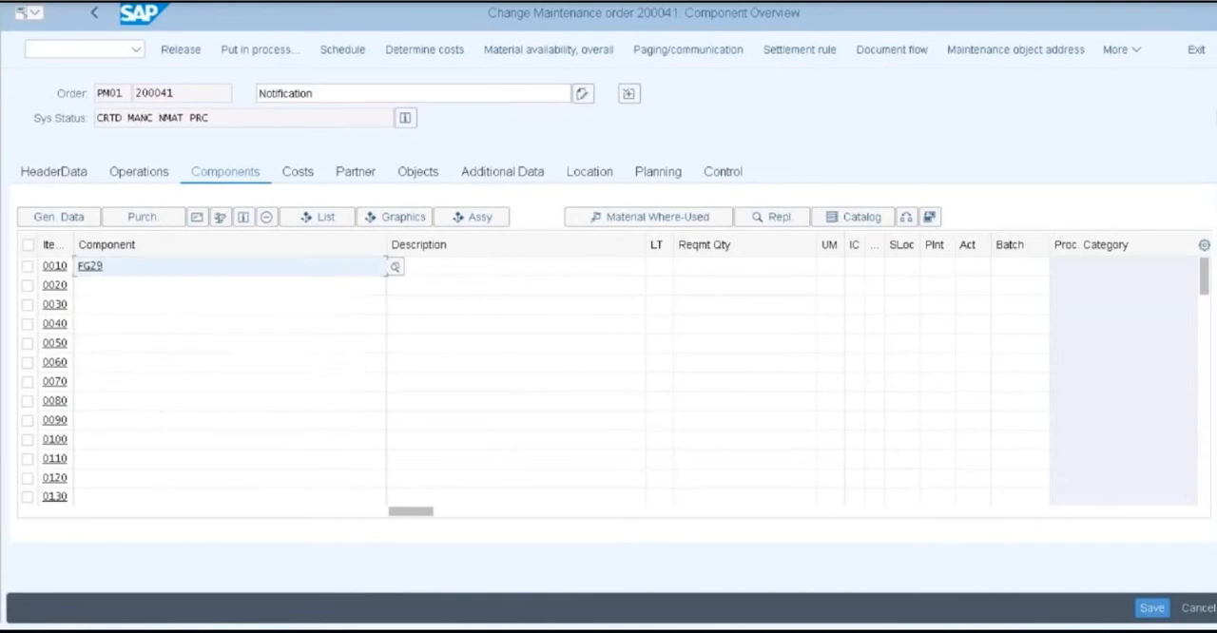
# Describe the FG29 component as Bike Paint and set its requirement quantity to 1 with unit BT
pyautogui.click(423, 273)
pyautogui.write('Bl')
pyautogui.write('ke')
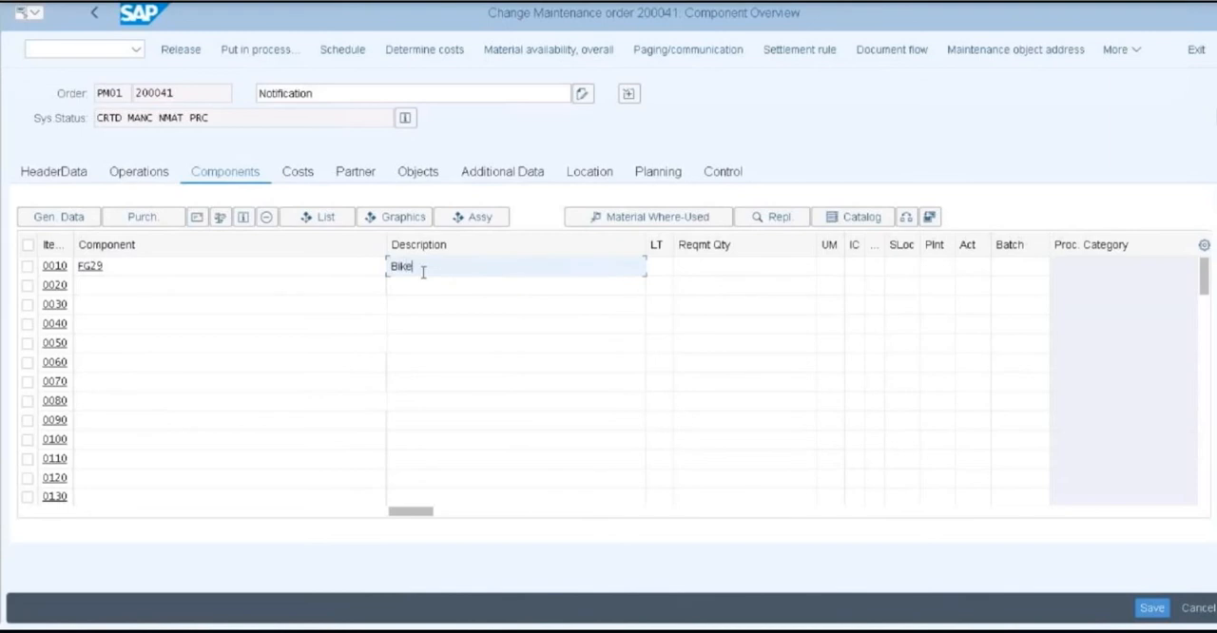
pyautogui.write(' Point')
pyautogui.click(728, 268)
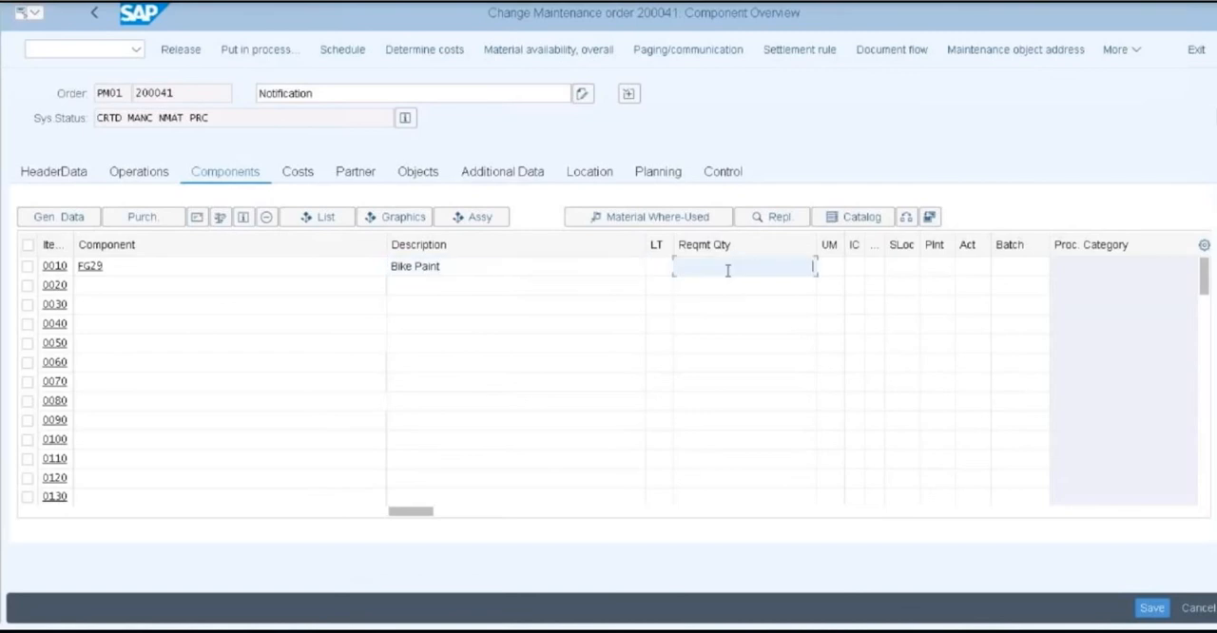
pyautogui.write('1')
pyautogui.click(829, 269)
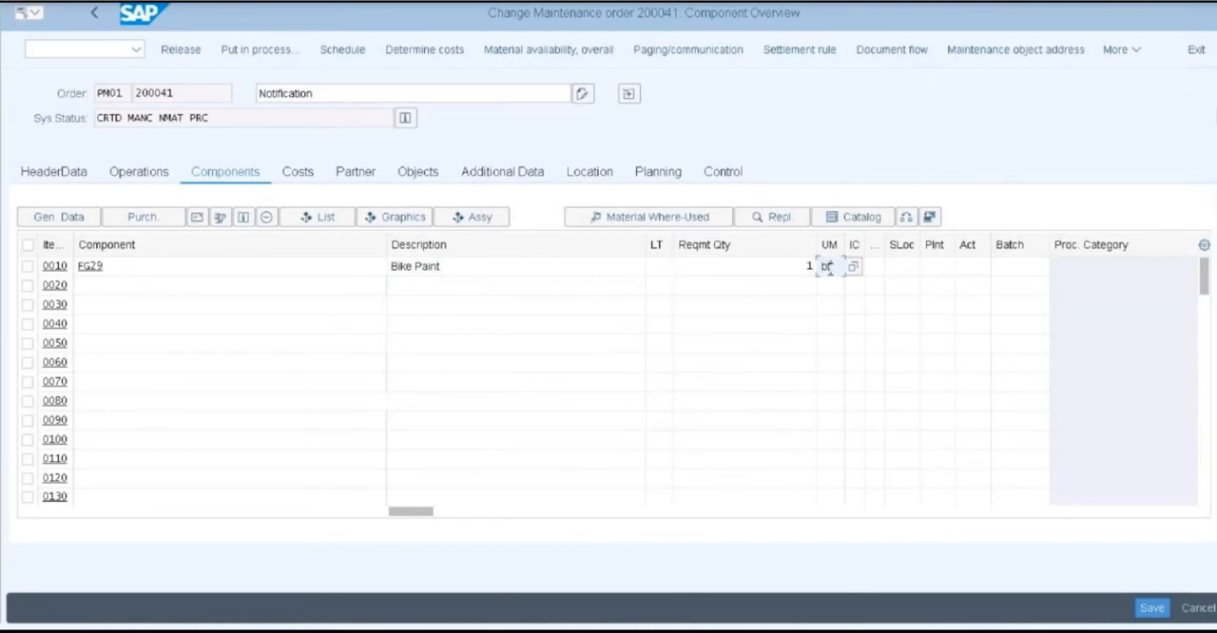
pyautogui.write('BT')
# Set item category L for the FG29 component and choose storage location 171A in plant 1710 for it
pyautogui.click(855, 268)
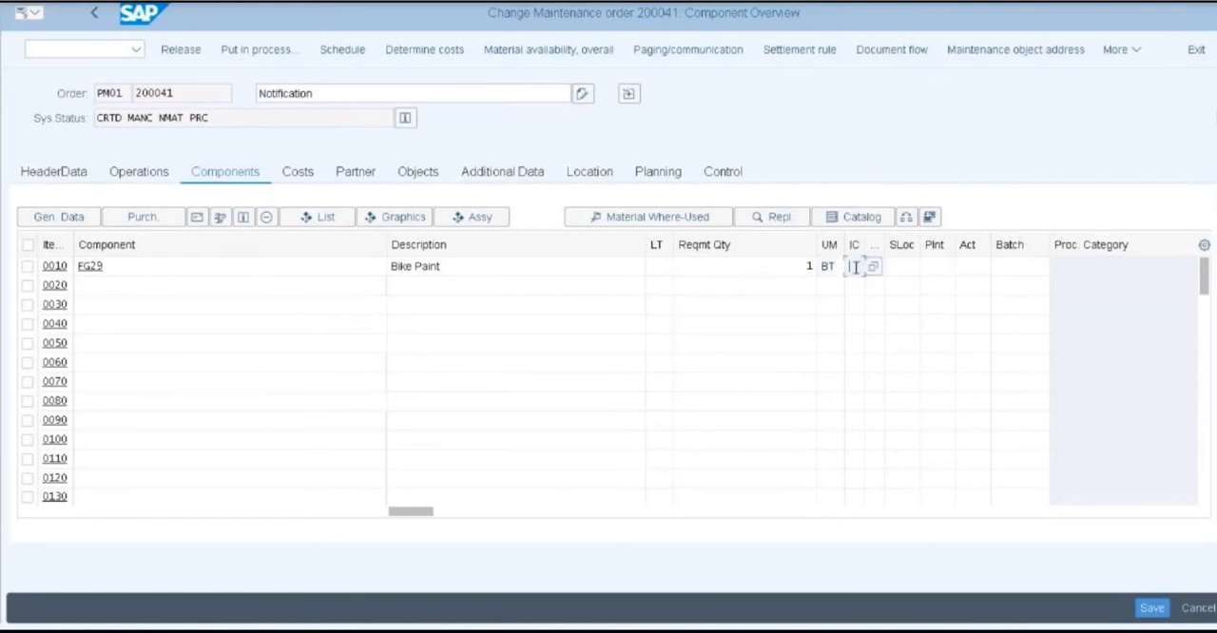
pyautogui.write('L')
pyautogui.click(895, 273)
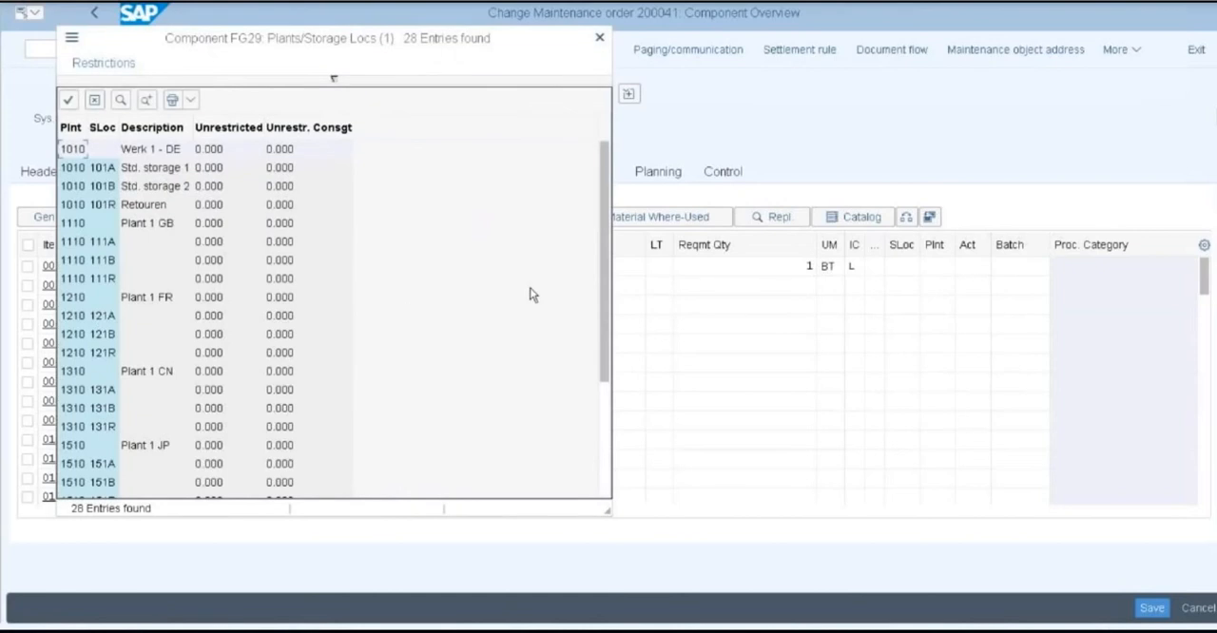
pyautogui.scroll(-5, 406, 314)
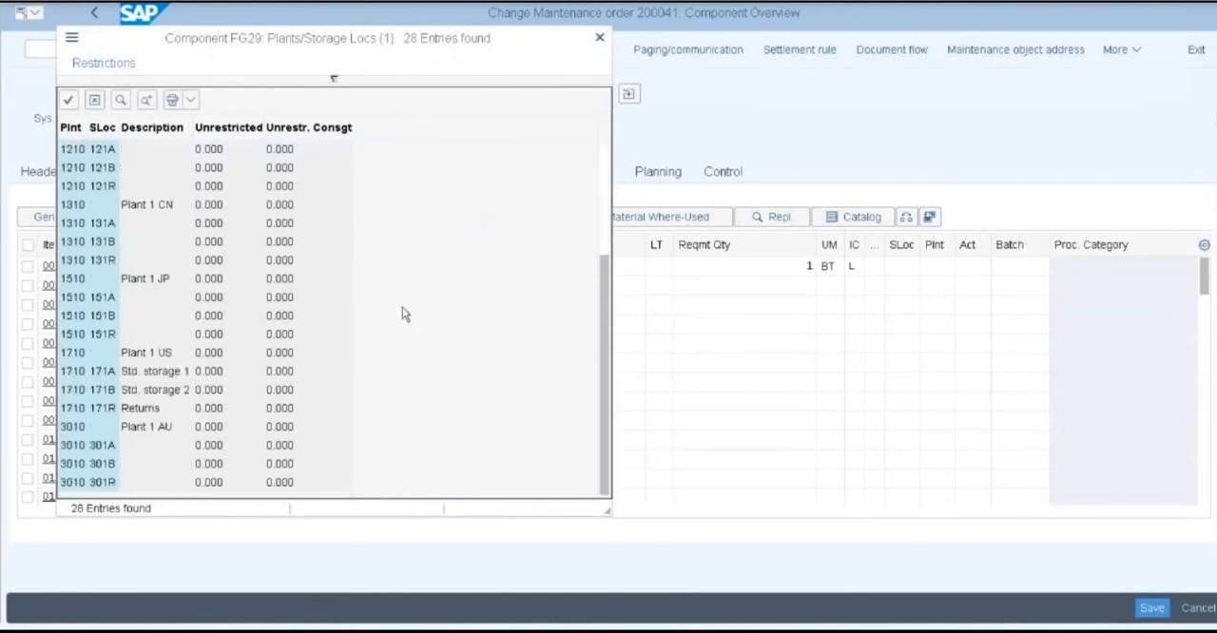
pyautogui.click(111, 374)
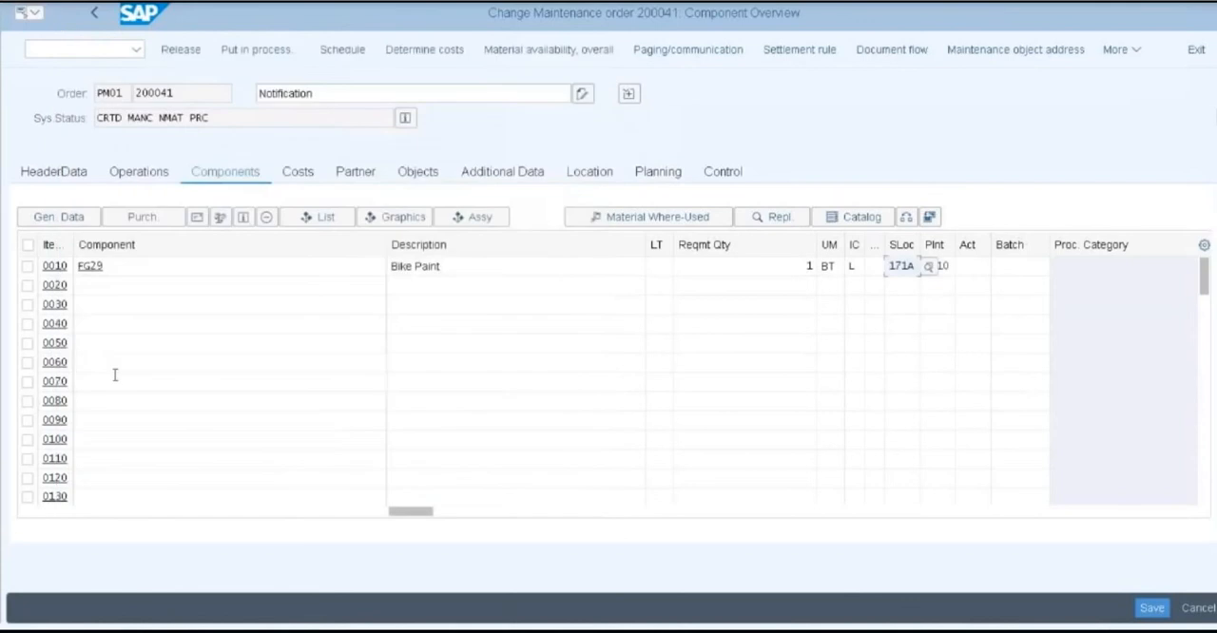
pyautogui.click(937, 305)
pyautogui.click(945, 267)
pyautogui.click(1011, 270)
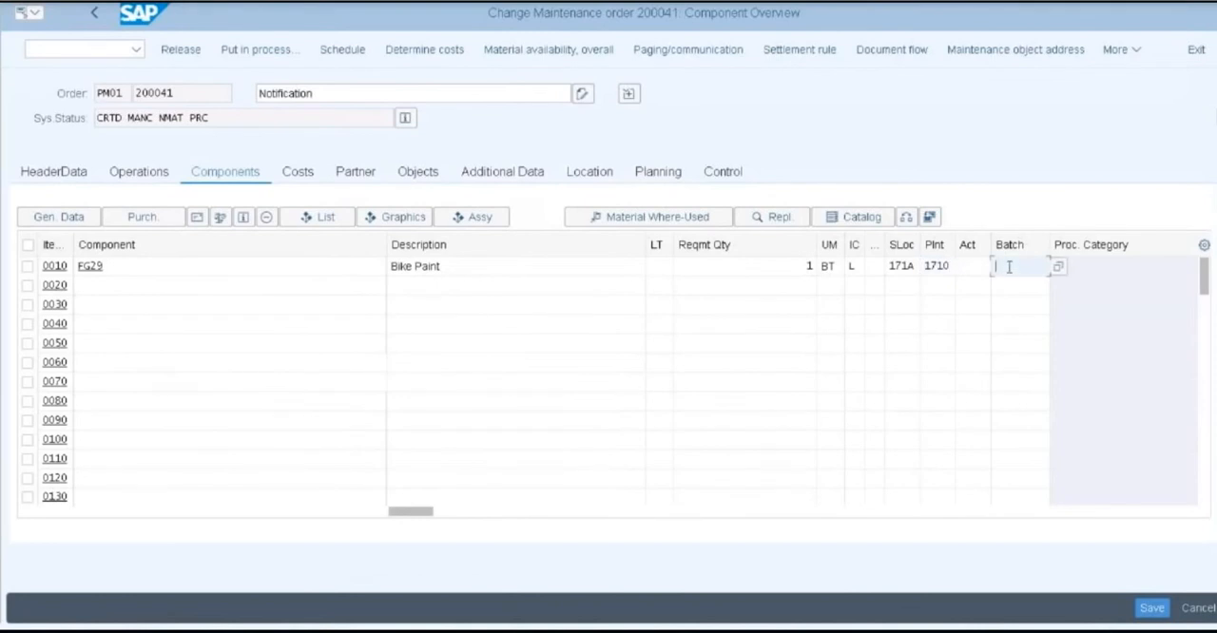
pyautogui.write('00000000')
pyautogui.press('BackSpace')
pyautogui.press('BackSpace')
pyautogui.press('BackSpace')
pyautogui.write('00012')
pyautogui.press('Return')
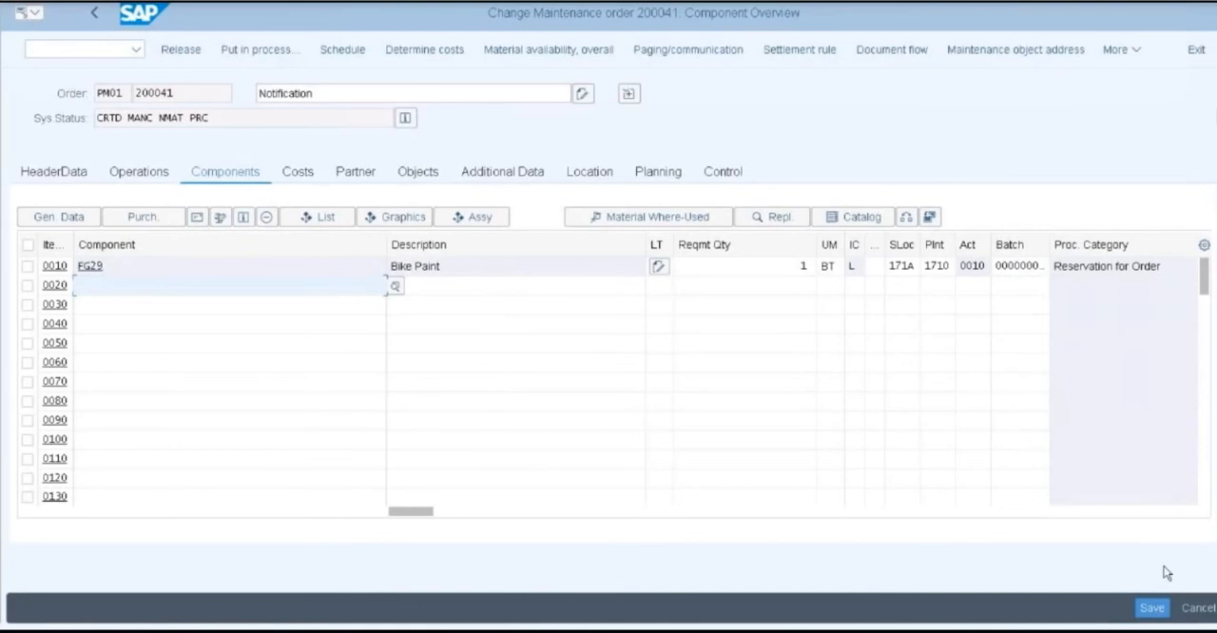
pyautogui.click(1154, 610)
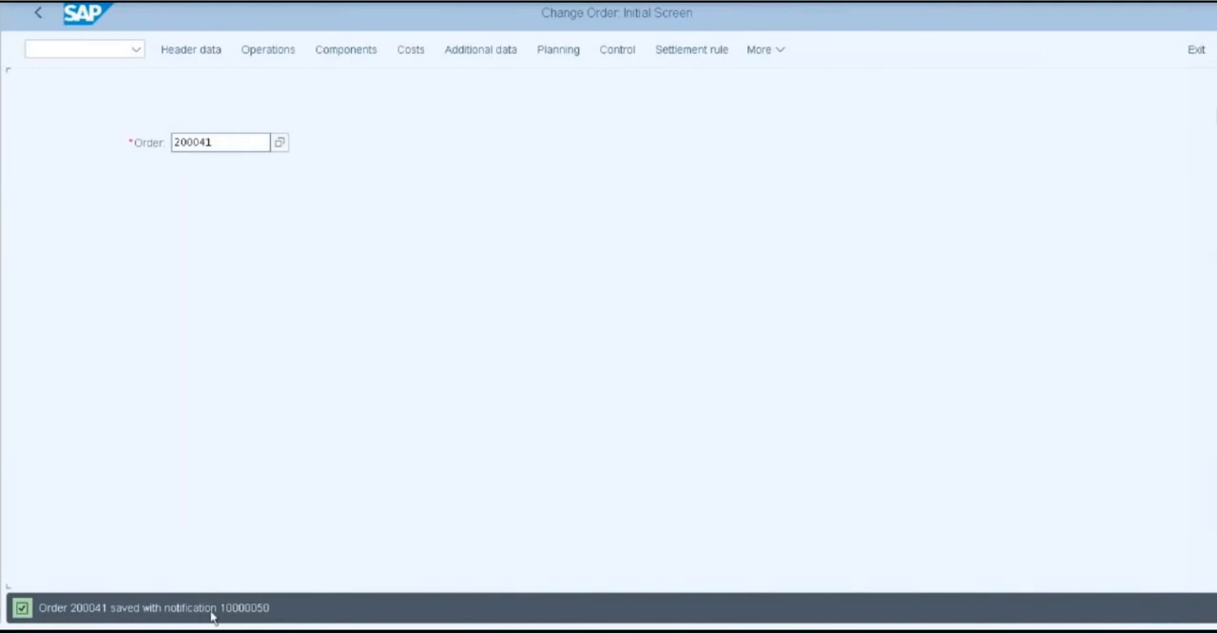
# Return to SAP Easy Access and reopen the saved maintenance order in the IW32 change transaction
pyautogui.moveTo(71, 613); pyautogui.dragTo(153, 613)
pyautogui.click(220, 570)
pyautogui.click(39, 16)
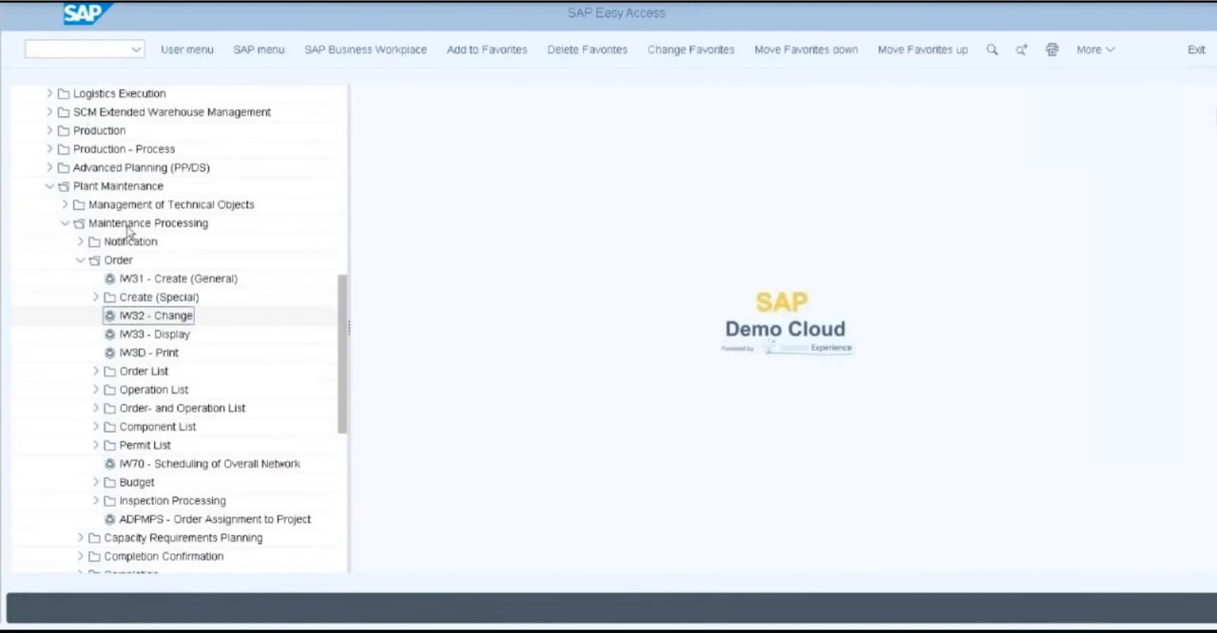
pyautogui.doubleClick(162, 316)
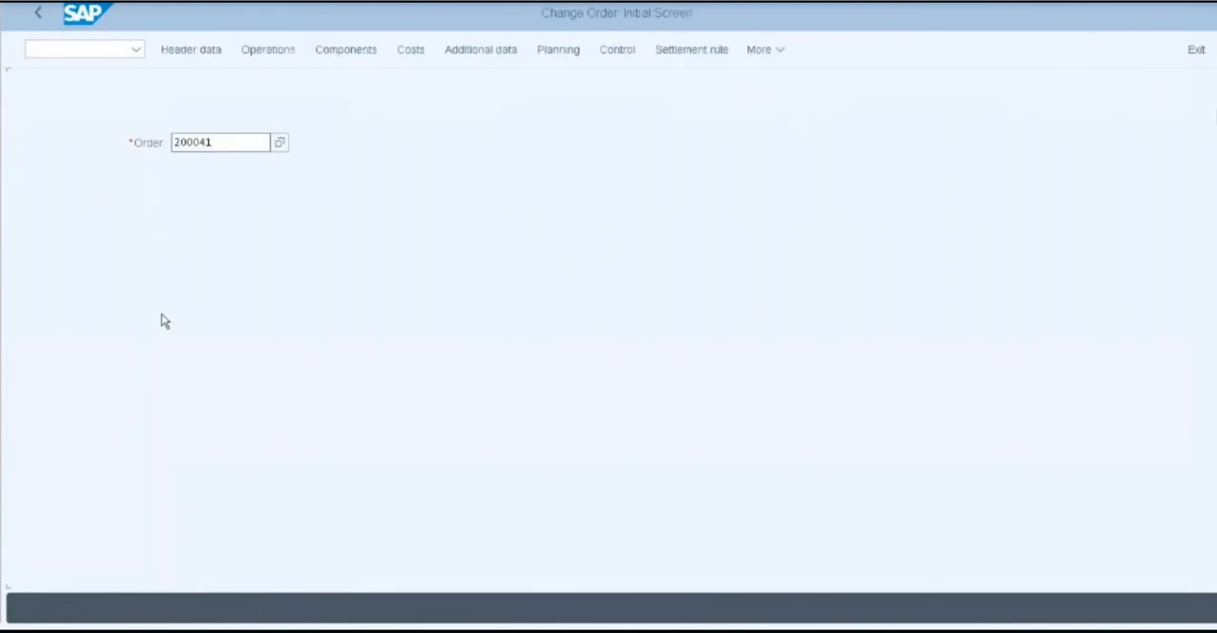
pyautogui.click(225, 143)
pyautogui.press('Return')
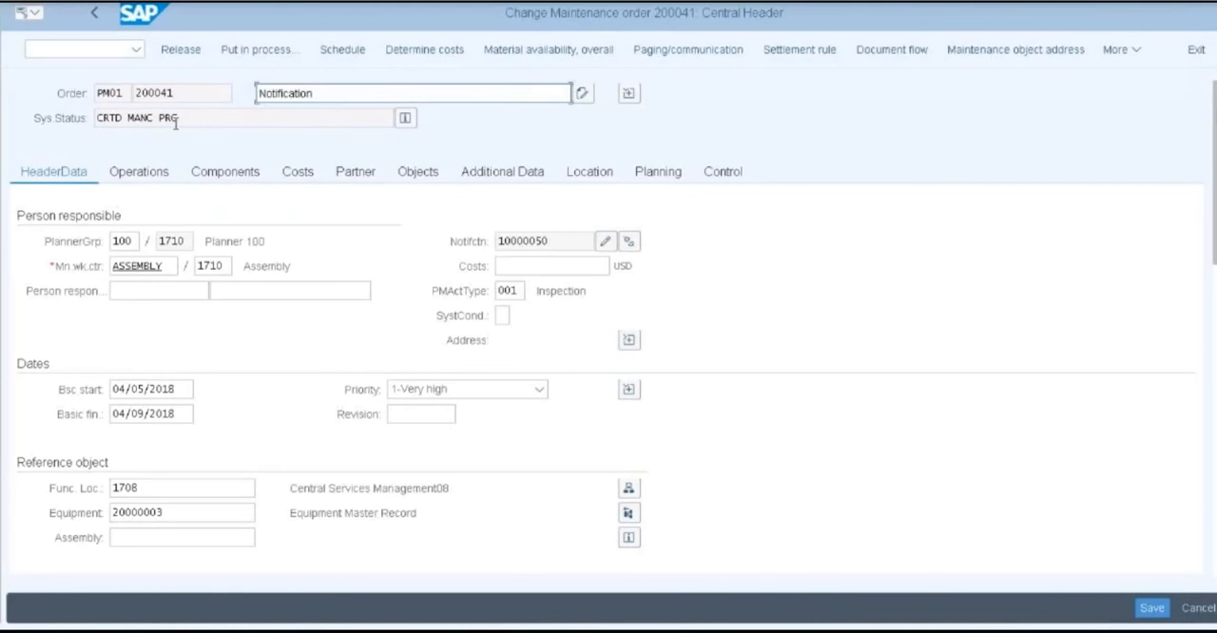
# Put the order in process using Print with online window, releasing it despite the missing material and printing the preselected shop papers
pyautogui.click(258, 62)
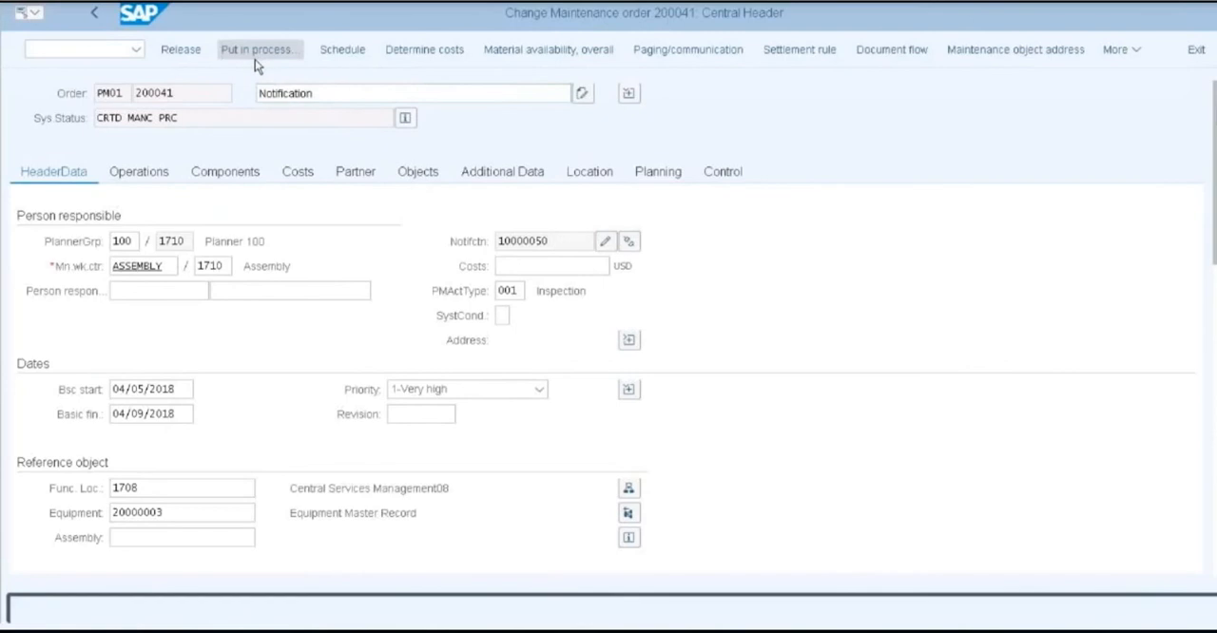
pyautogui.click(288, 322)
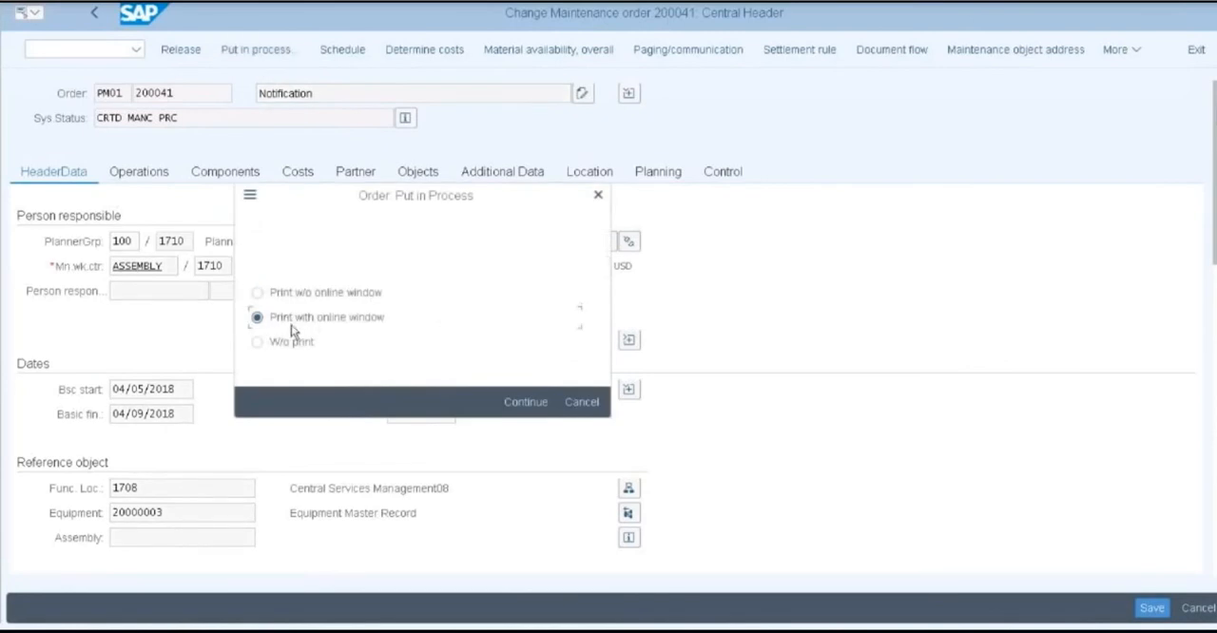
pyautogui.click(509, 406)
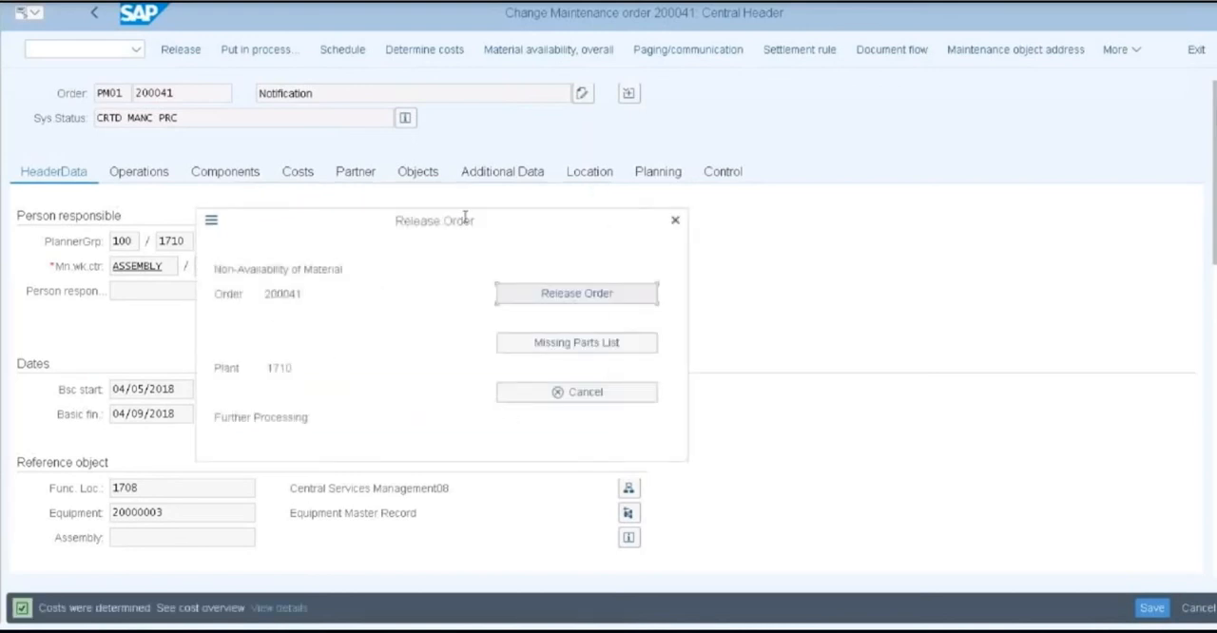
pyautogui.click(565, 298)
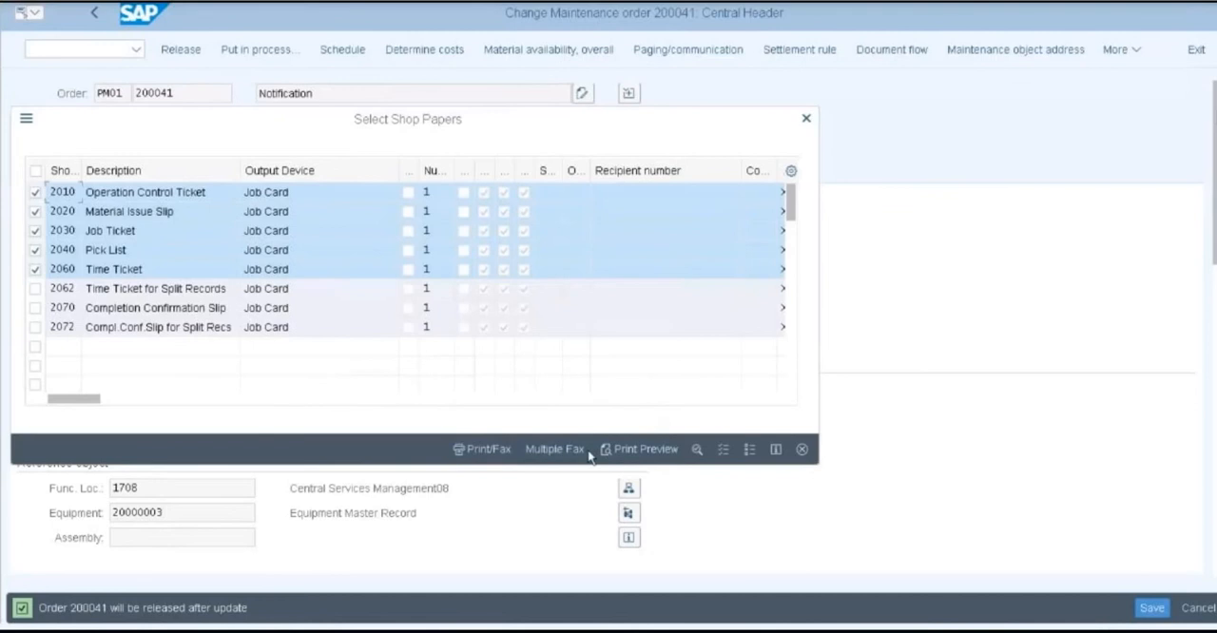
pyautogui.click(494, 448)
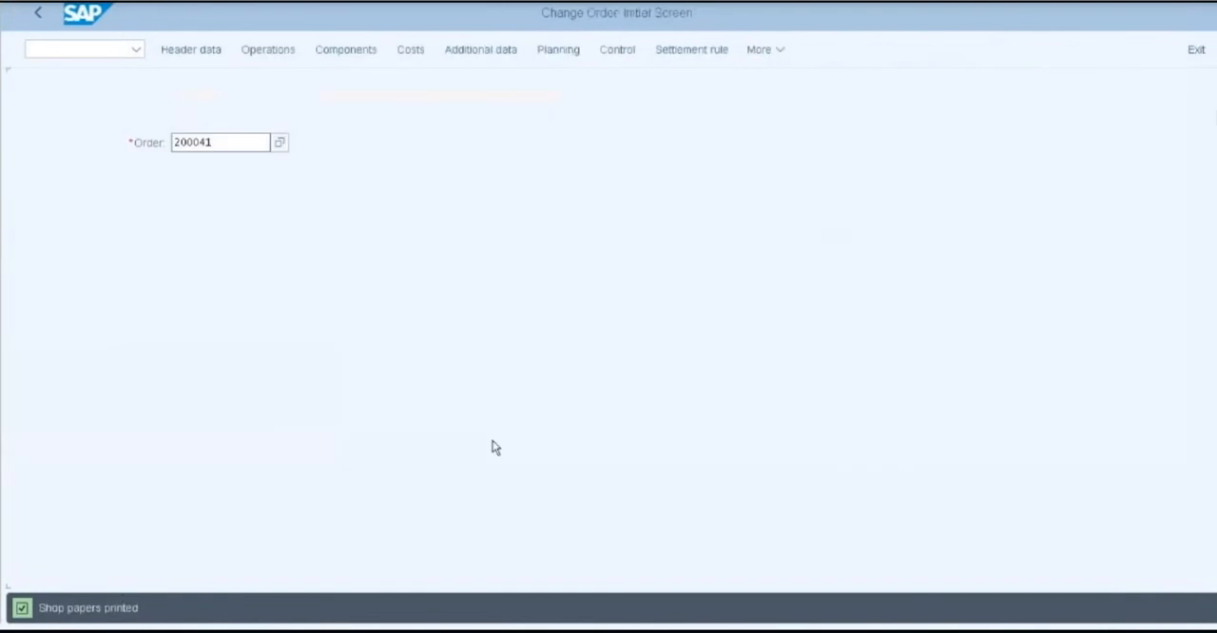
# Check the shop paper print message and open the same maintenance order again for changing
pyautogui.moveTo(40, 610); pyautogui.dragTo(163, 608)
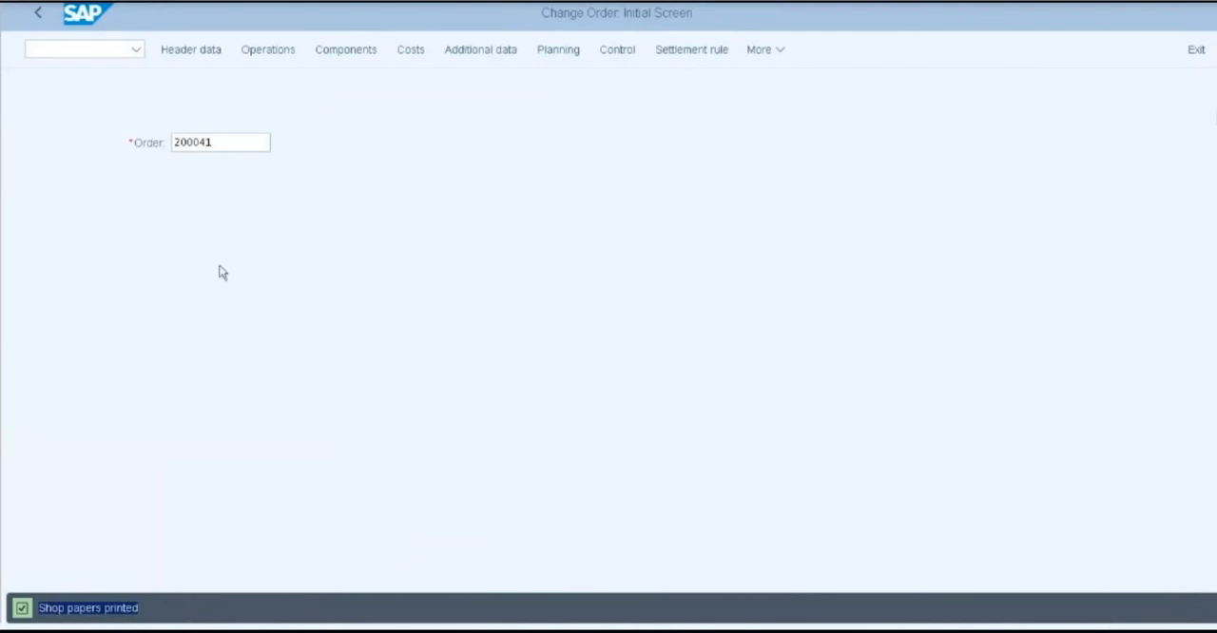
pyautogui.click(219, 143)
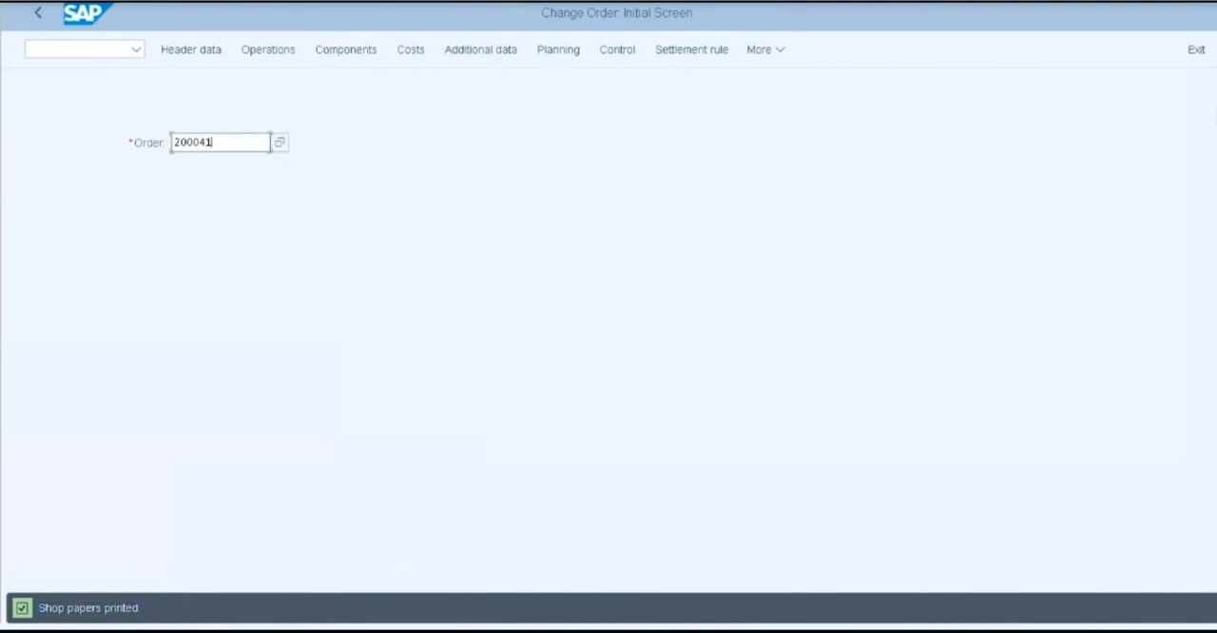
pyautogui.press('Return')
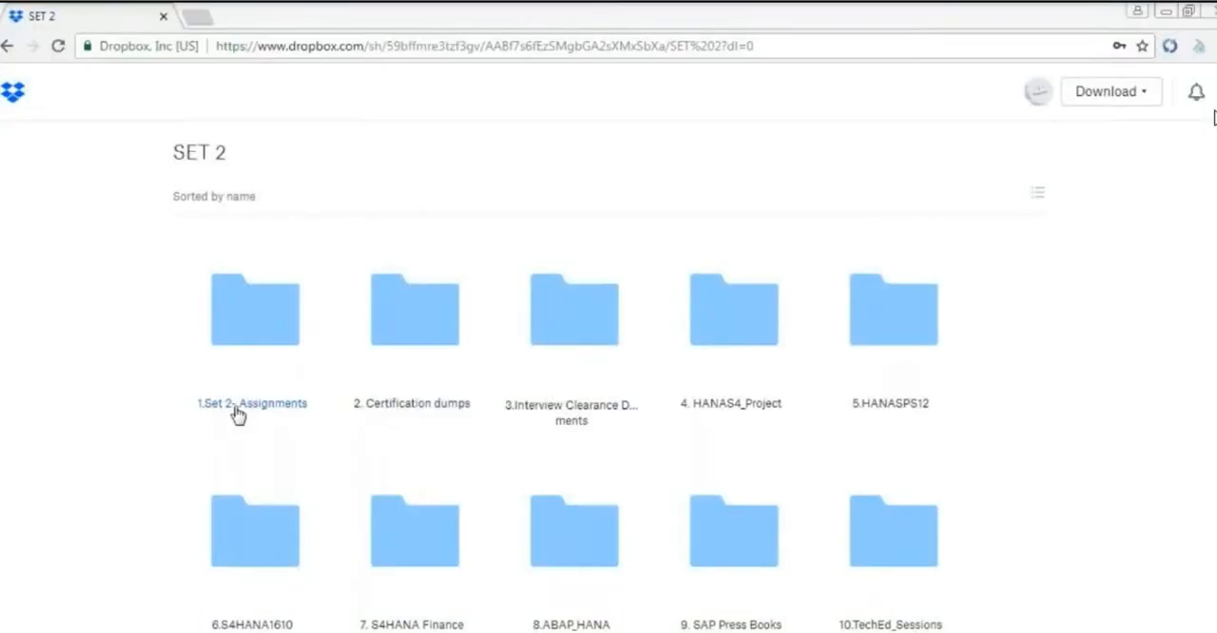
# In the Dropbox SET 2 share, browse through the assignments and S4HANA Assignments folders to S4Hana_Logistic and look over its documents
pyautogui.click(238, 409)
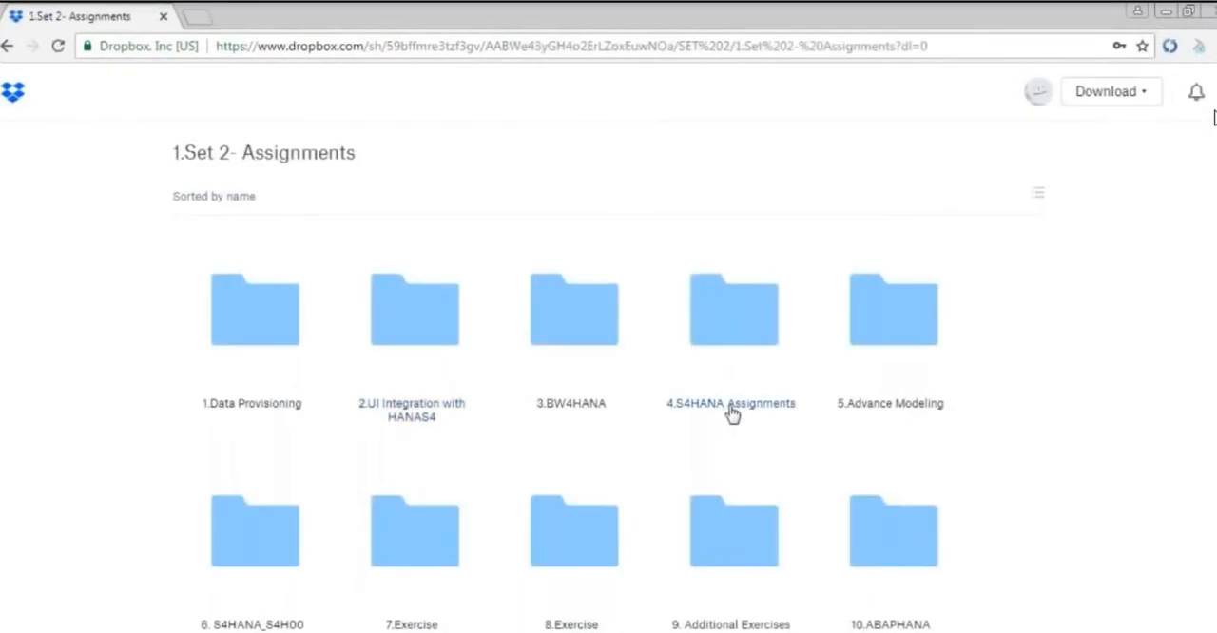
pyautogui.click(747, 409)
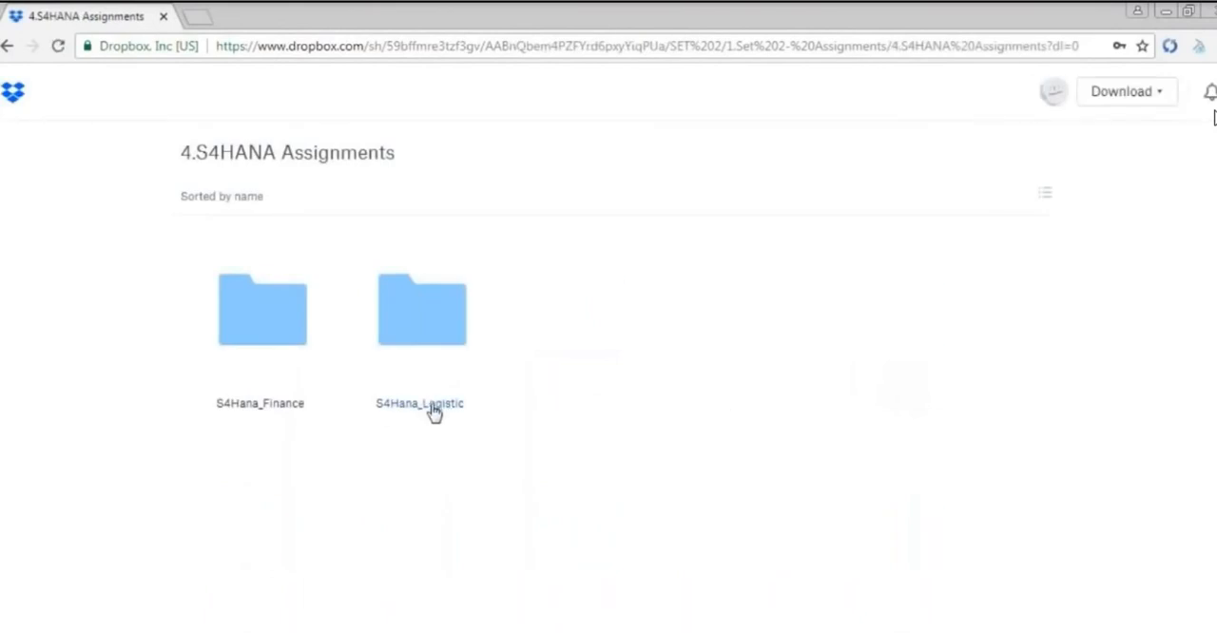
pyautogui.click(435, 407)
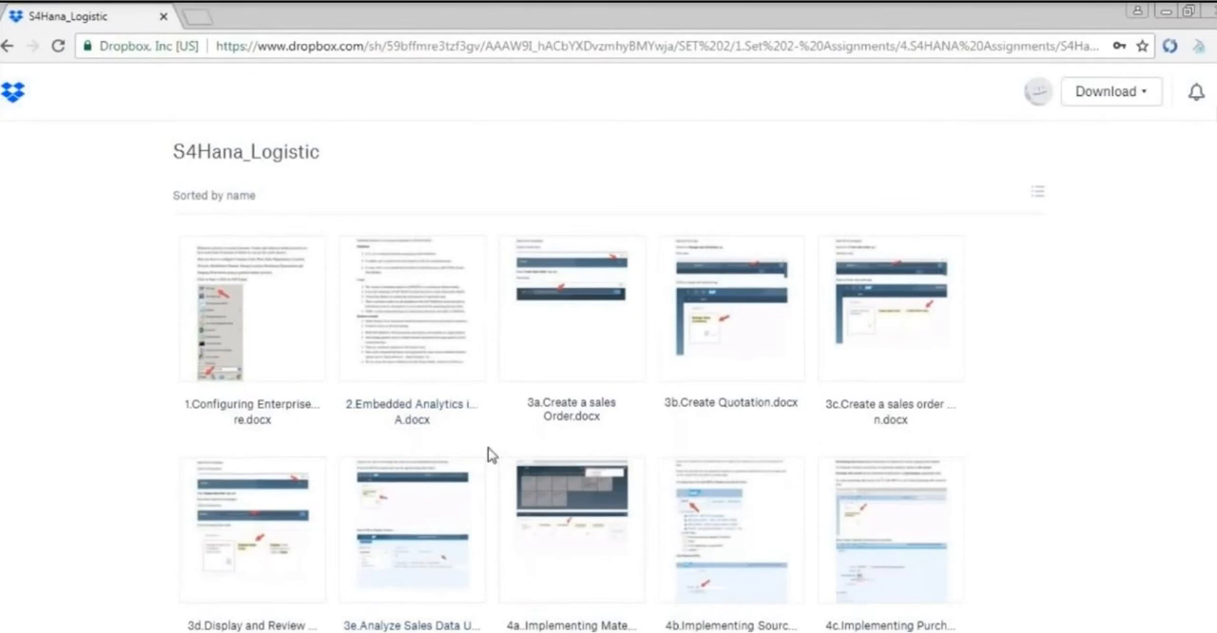
pyautogui.scroll(-3, 489, 455)
pyautogui.scroll(-3, 488, 455)
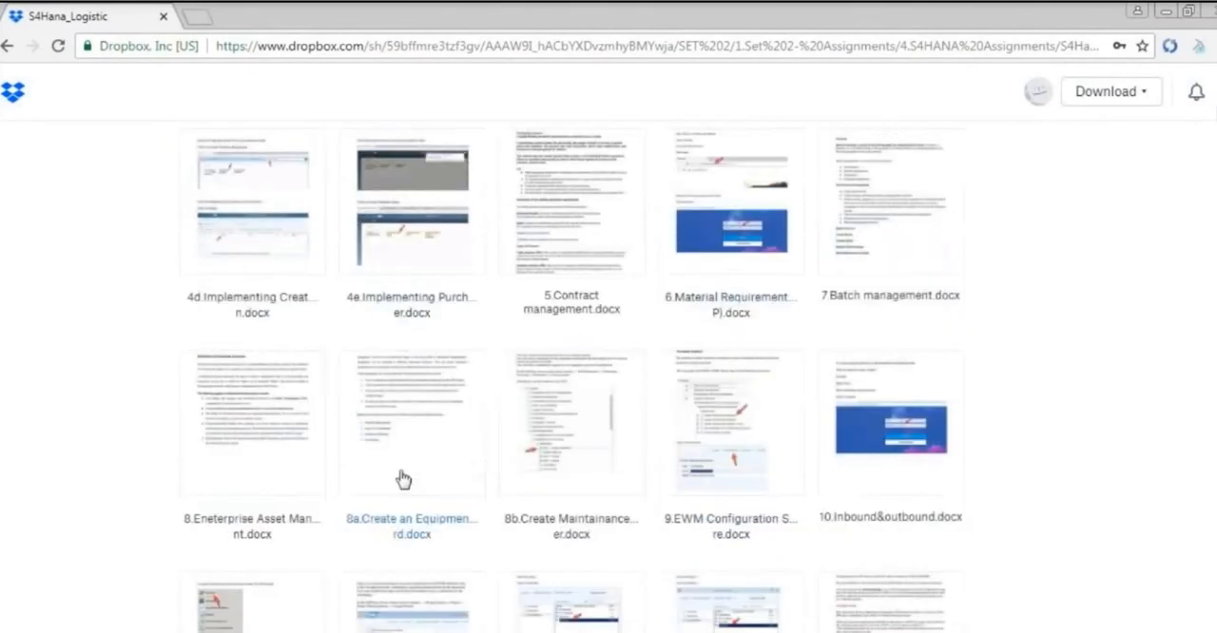
pyautogui.scroll(-1, 291, 455)
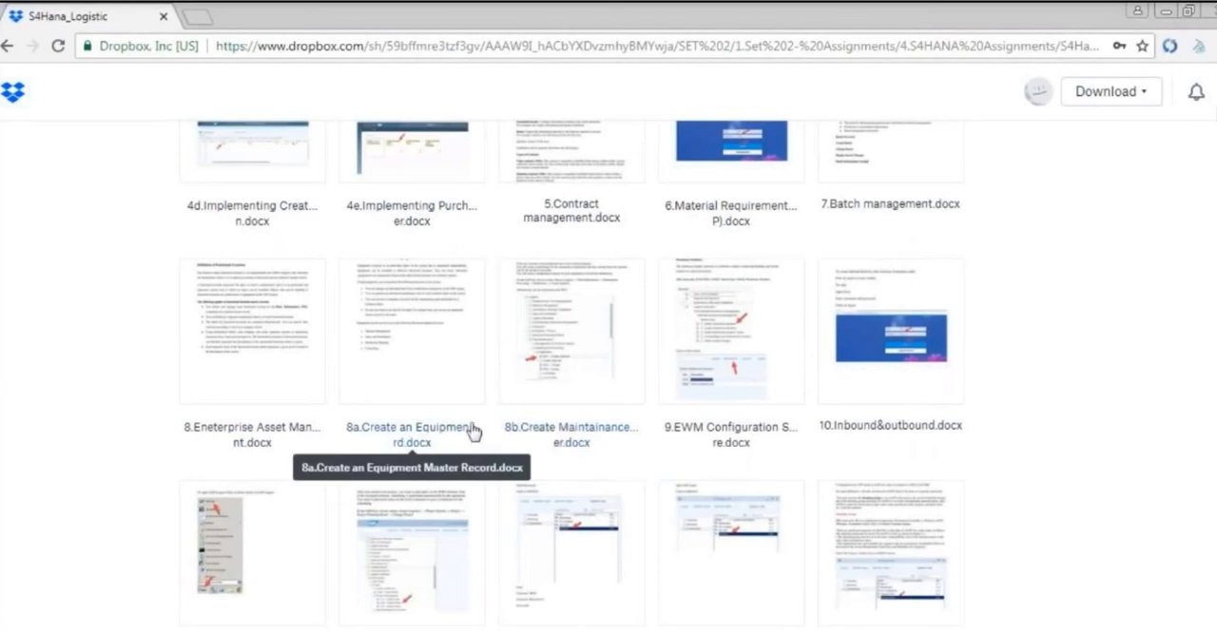
# Open 8.Eneterprise Asset Management.docx and read through its instructions for checking the functional location structure and logging on to S4IDES
pyautogui.click(271, 447)
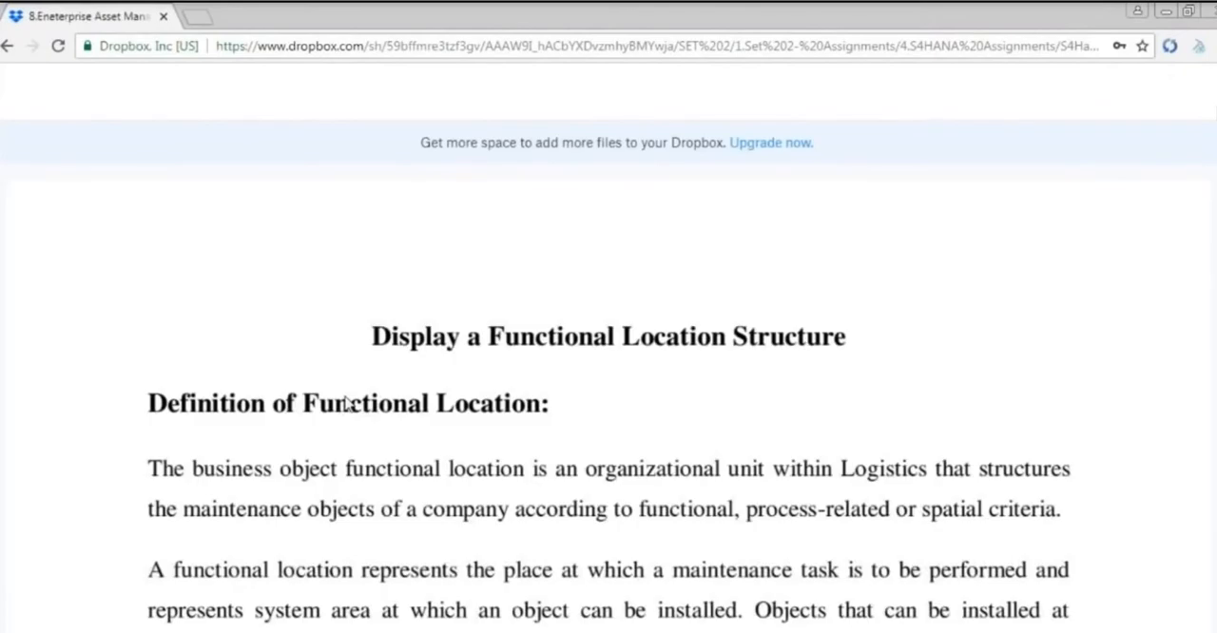
pyautogui.scroll(-2, 343, 395)
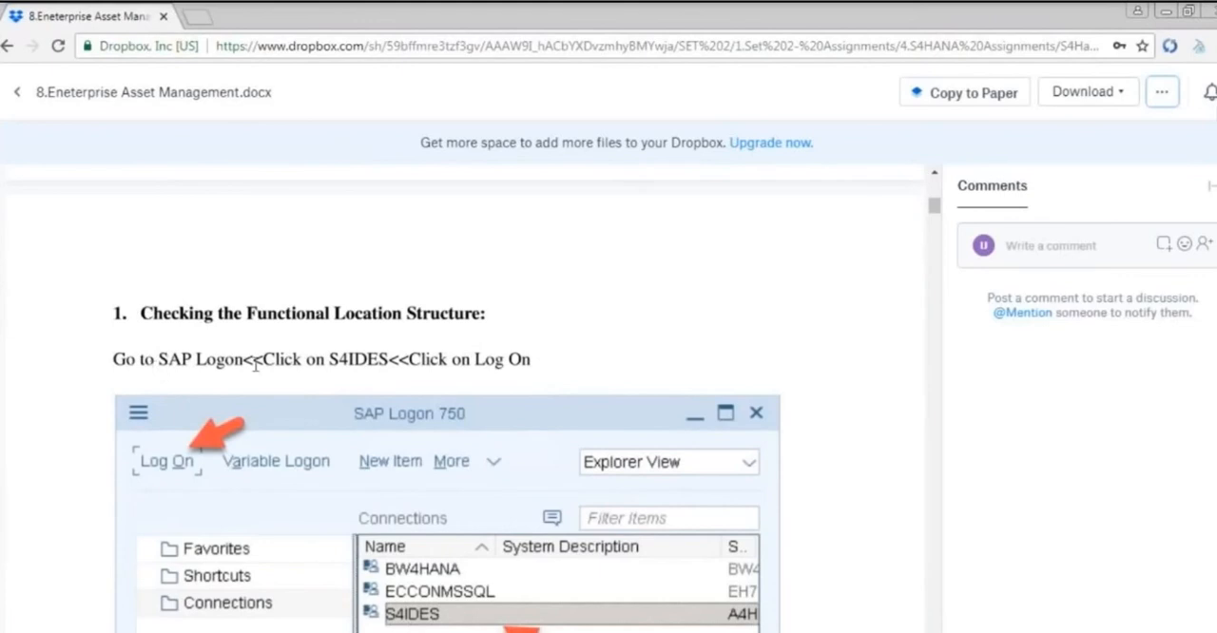
pyautogui.scroll(-1, 291, 364)
pyautogui.scroll(-1, 469, 537)
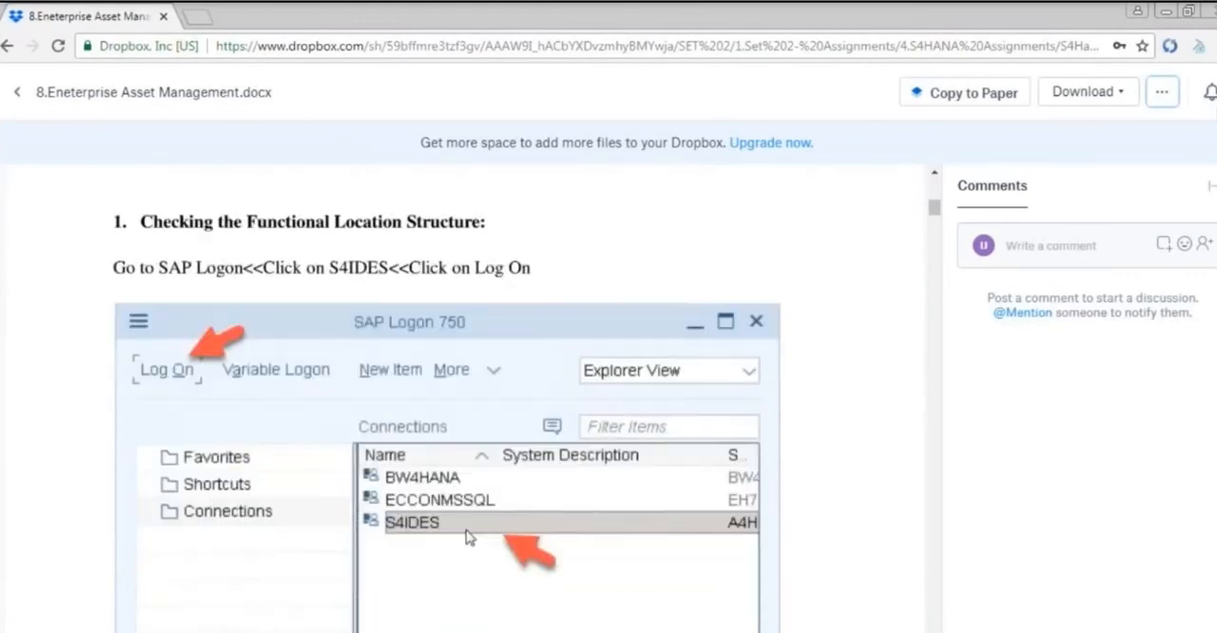
pyautogui.scroll(-5, 466, 538)
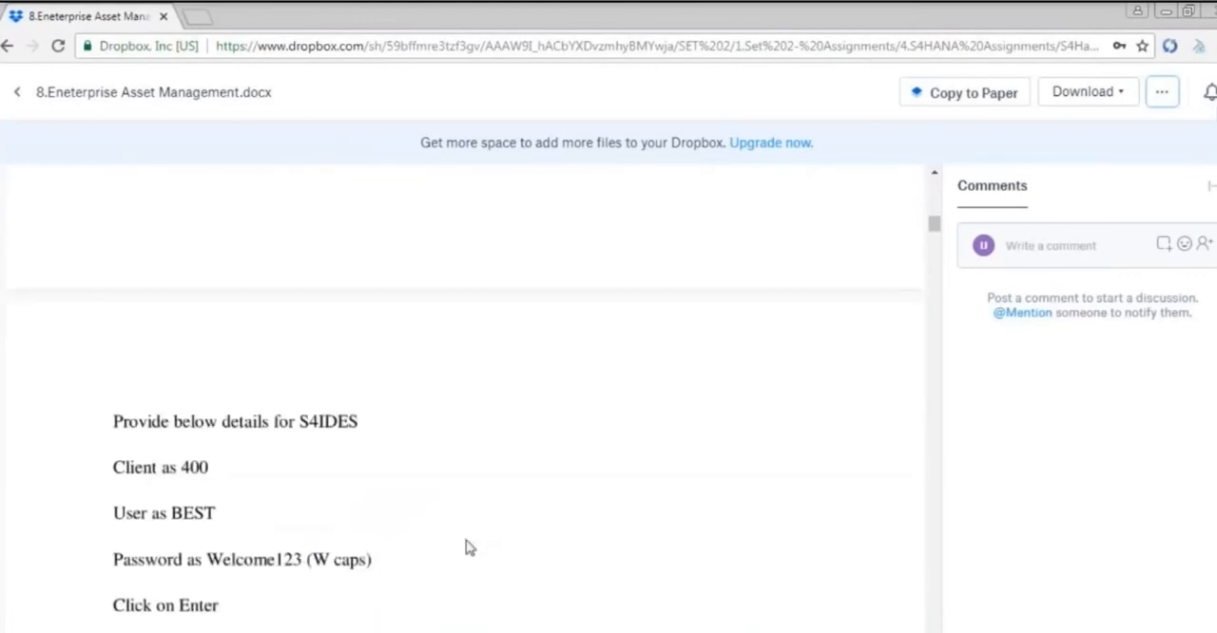
# Read on through the document's instructions for opening IH01 Structural Display and filling in the Functional Location Structure selection page
pyautogui.scroll(2, 225, 397)
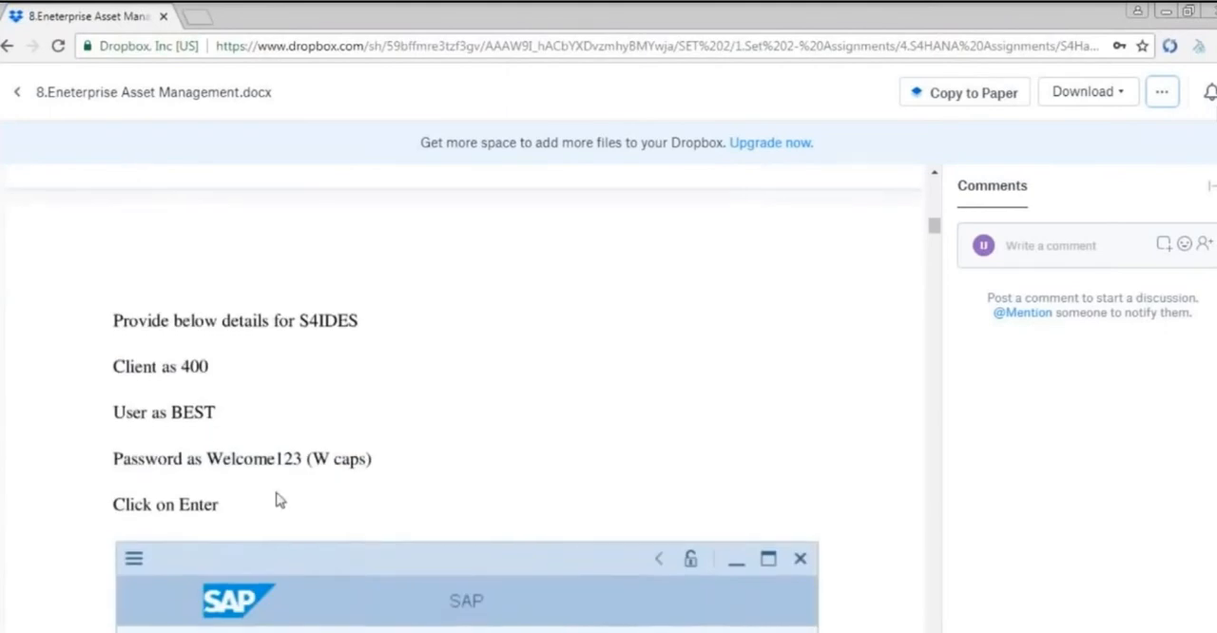
pyautogui.scroll(-4, 278, 499)
pyautogui.scroll(-5, 323, 456)
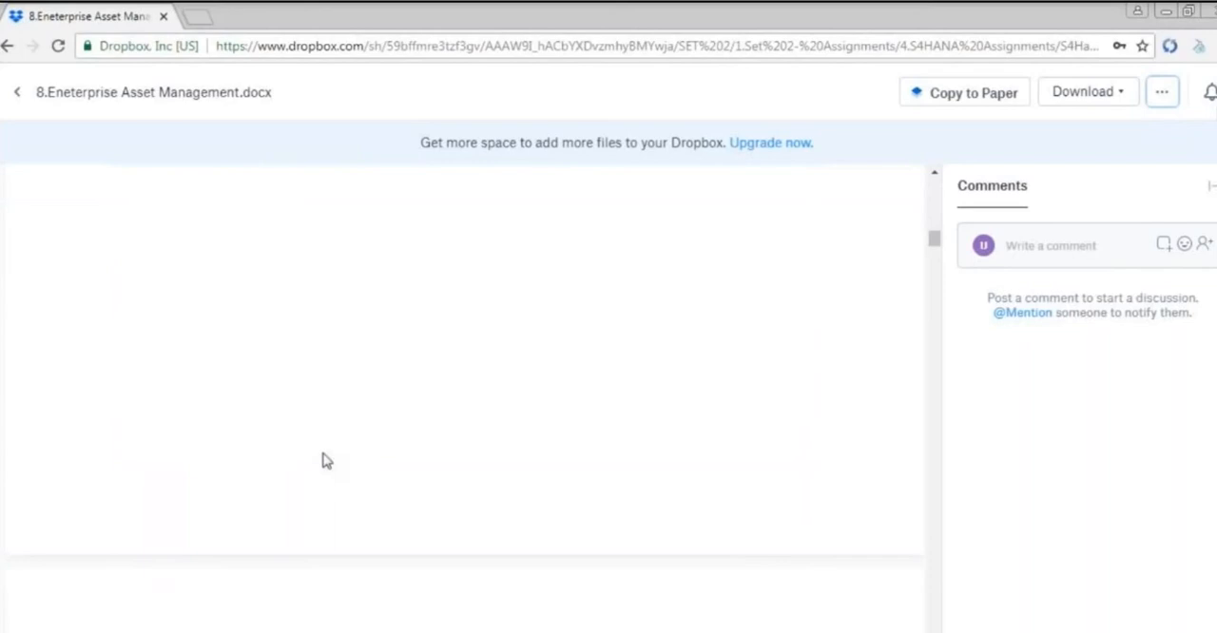
pyautogui.scroll(-1, 323, 459)
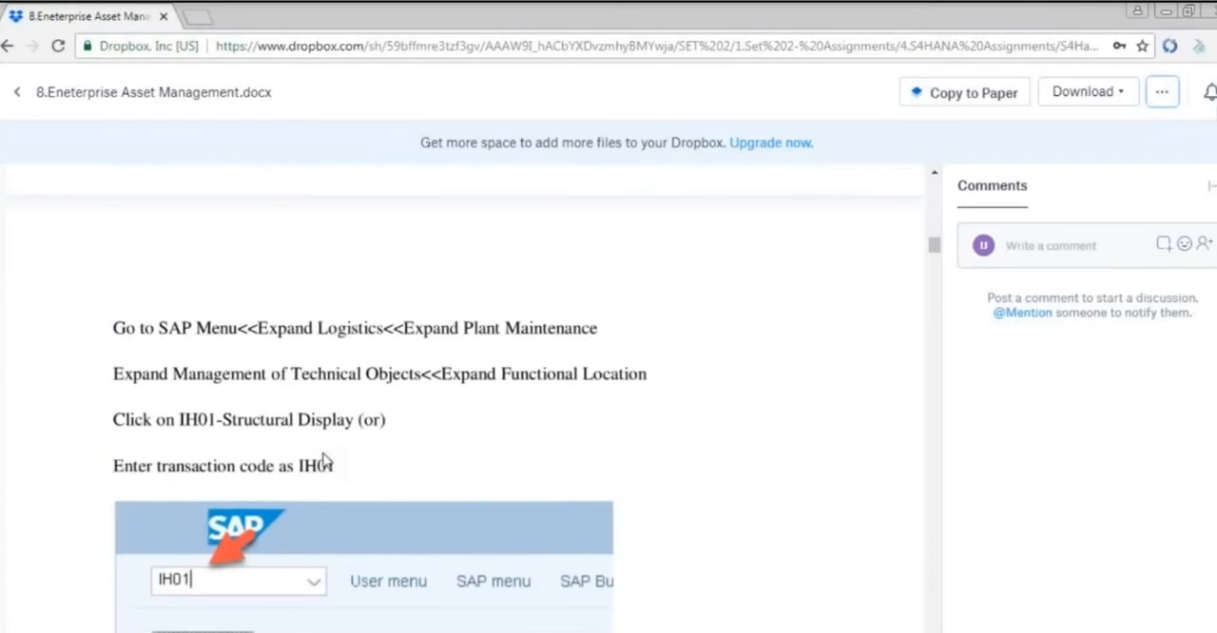
pyautogui.scroll(-1, 324, 460)
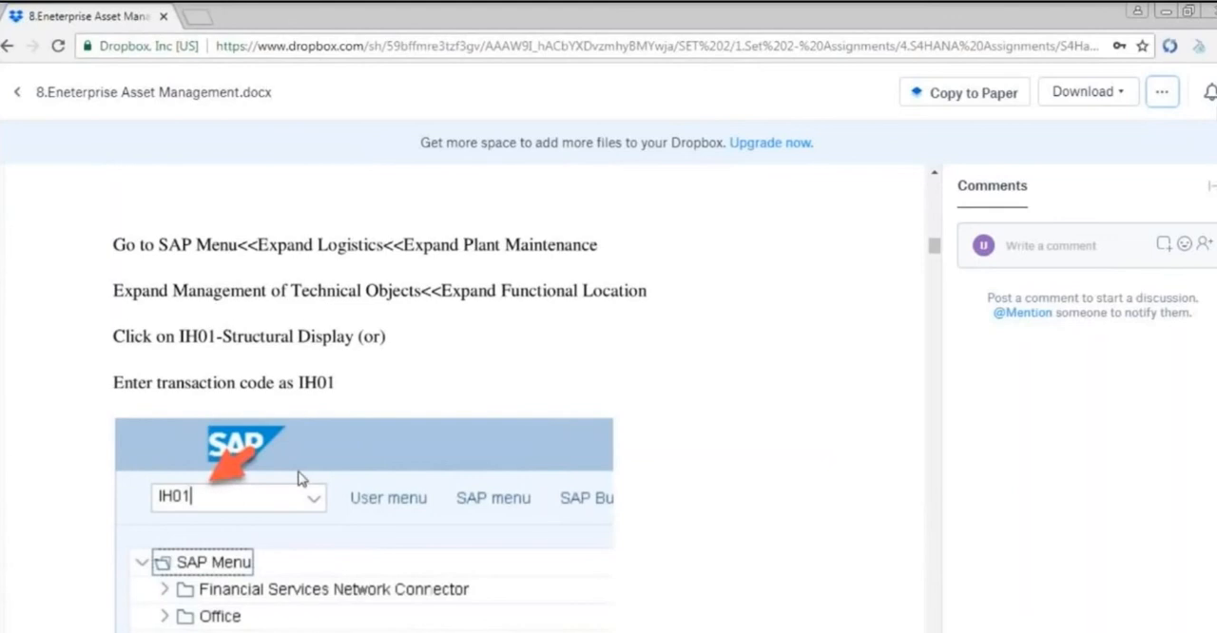
pyautogui.scroll(-1, 301, 479)
pyautogui.scroll(-10, 301, 479)
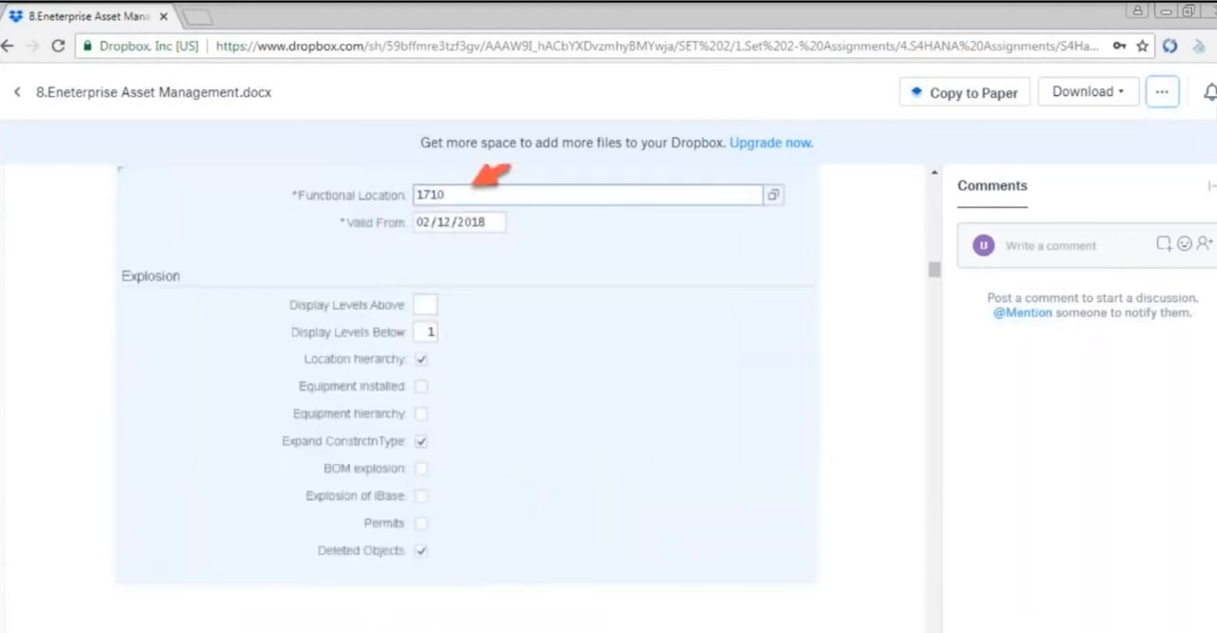
pyautogui.scroll(3, 133, 208)
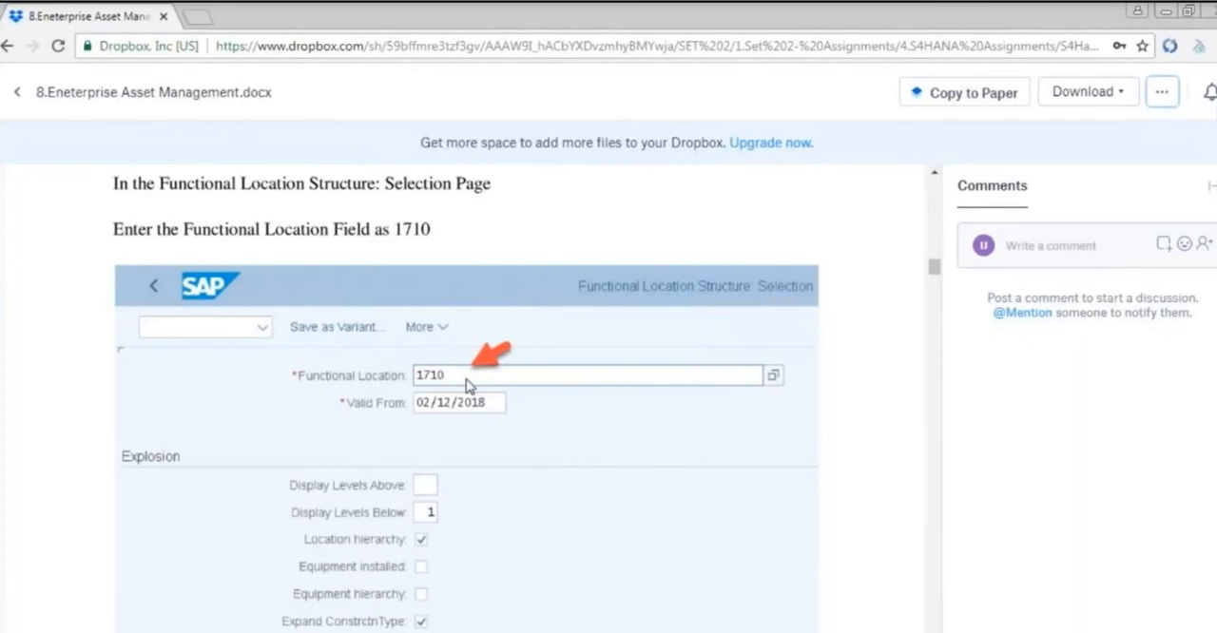
pyautogui.scroll(-4, 466, 385)
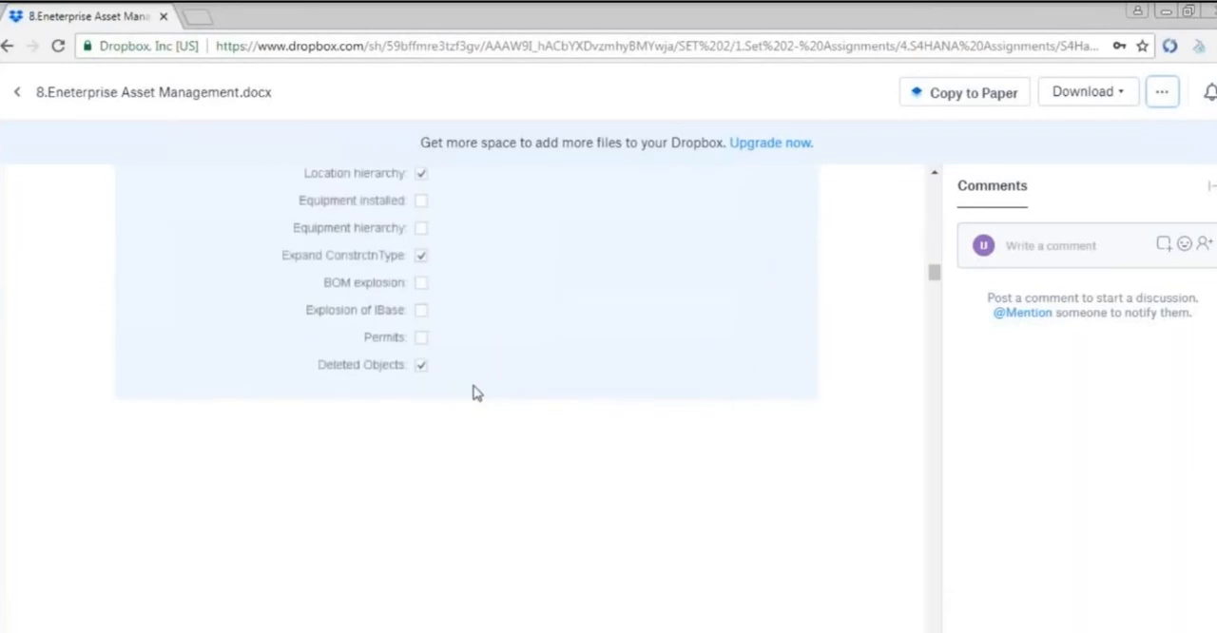